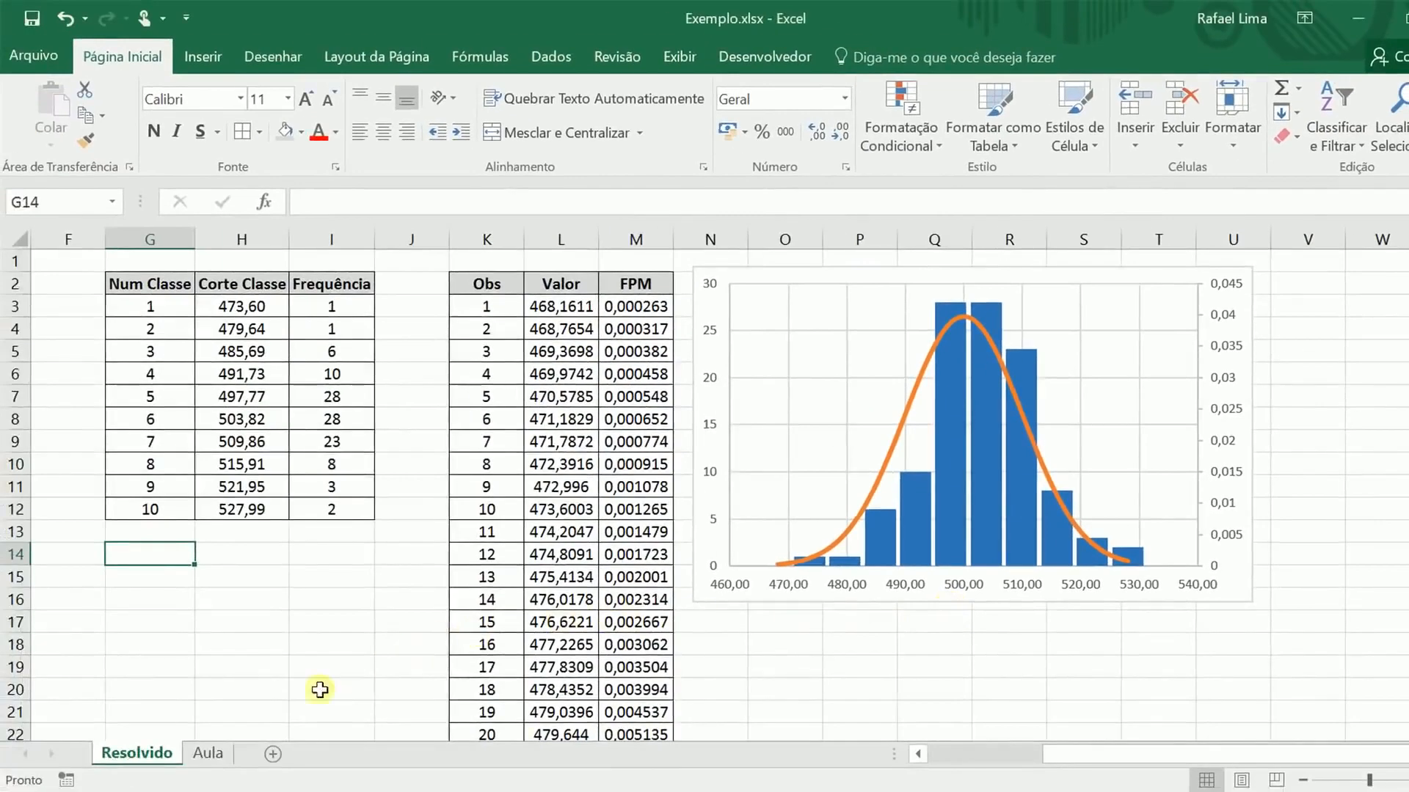
Open the Aula sheet and examine the Dados column and the empty statistics table beside it
left_click(209, 754)
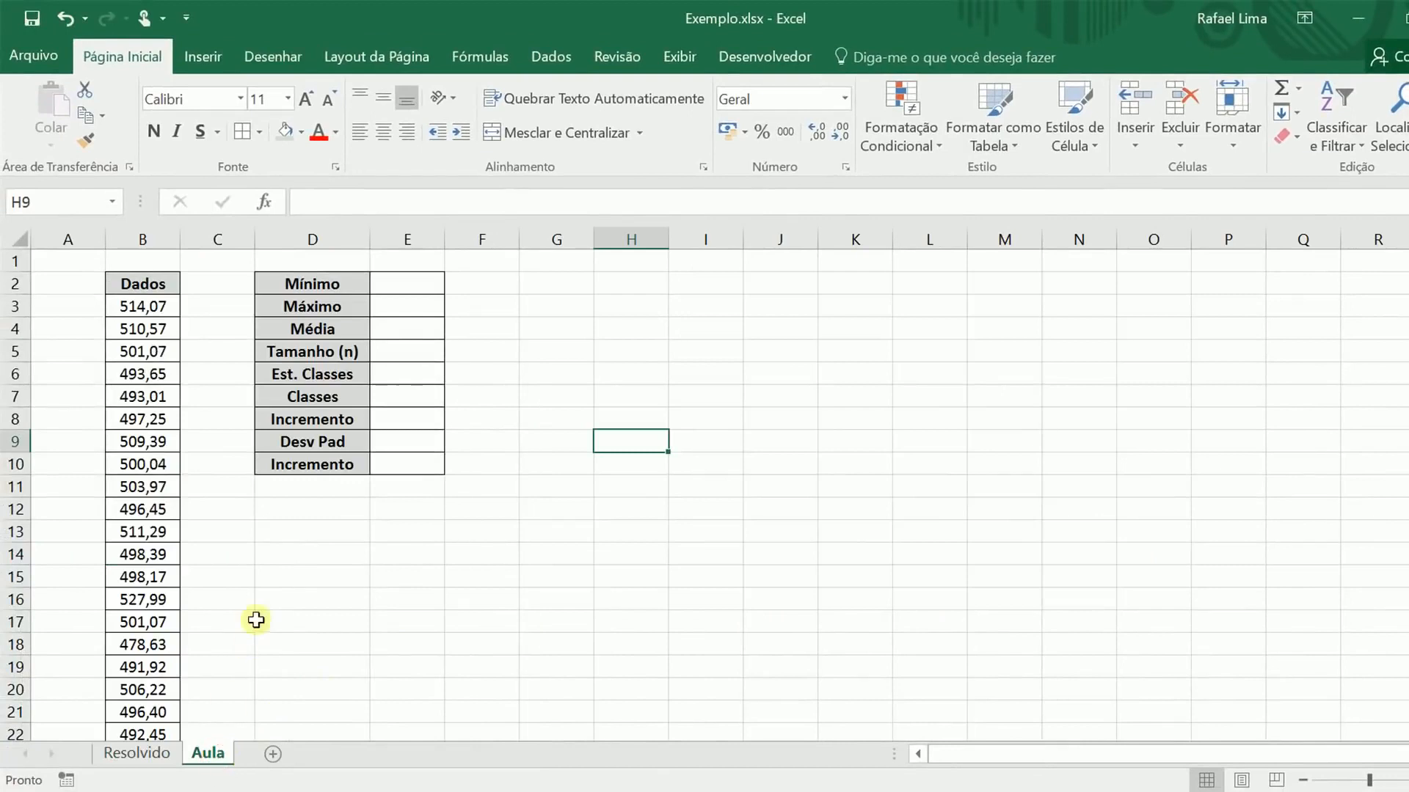
left_click(334, 528)
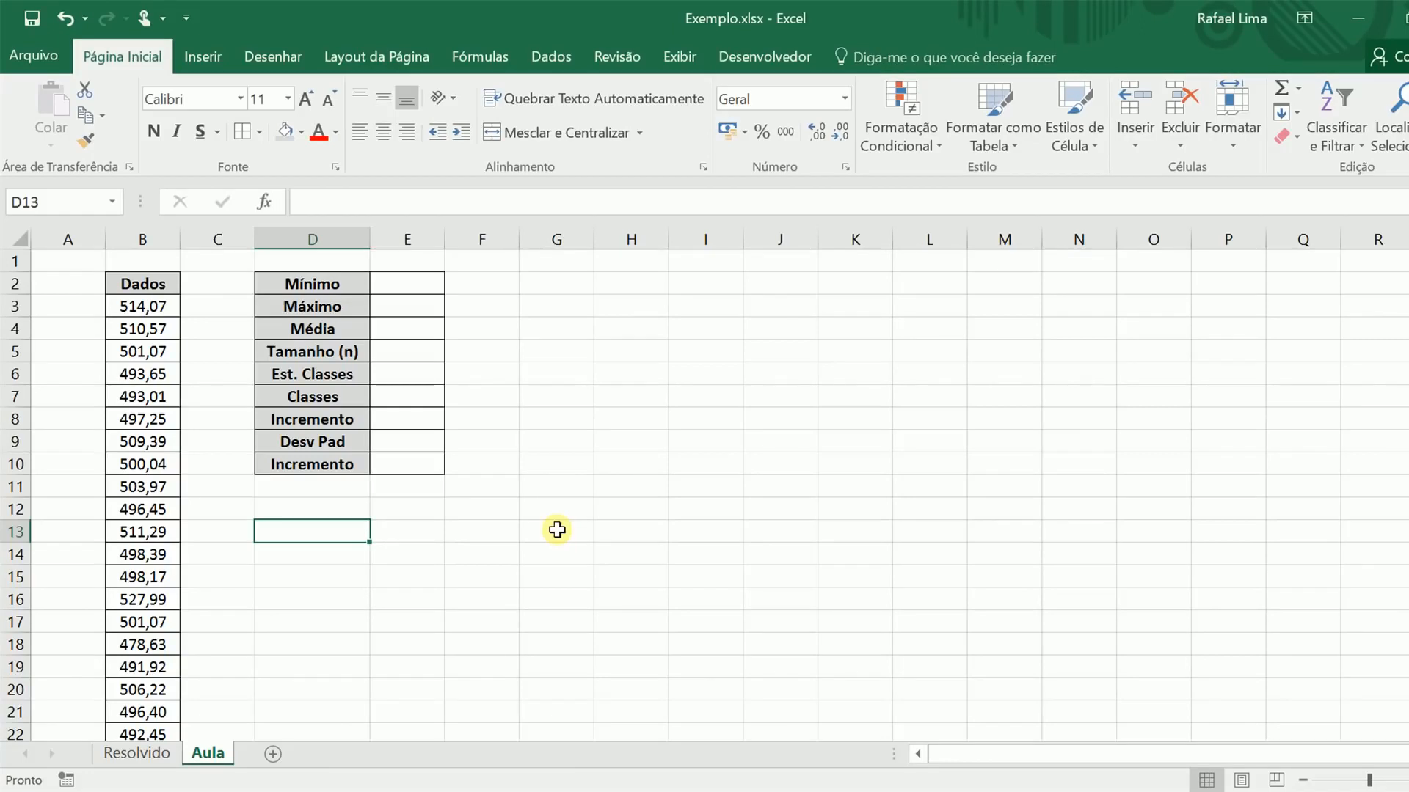
left_click(596, 547)
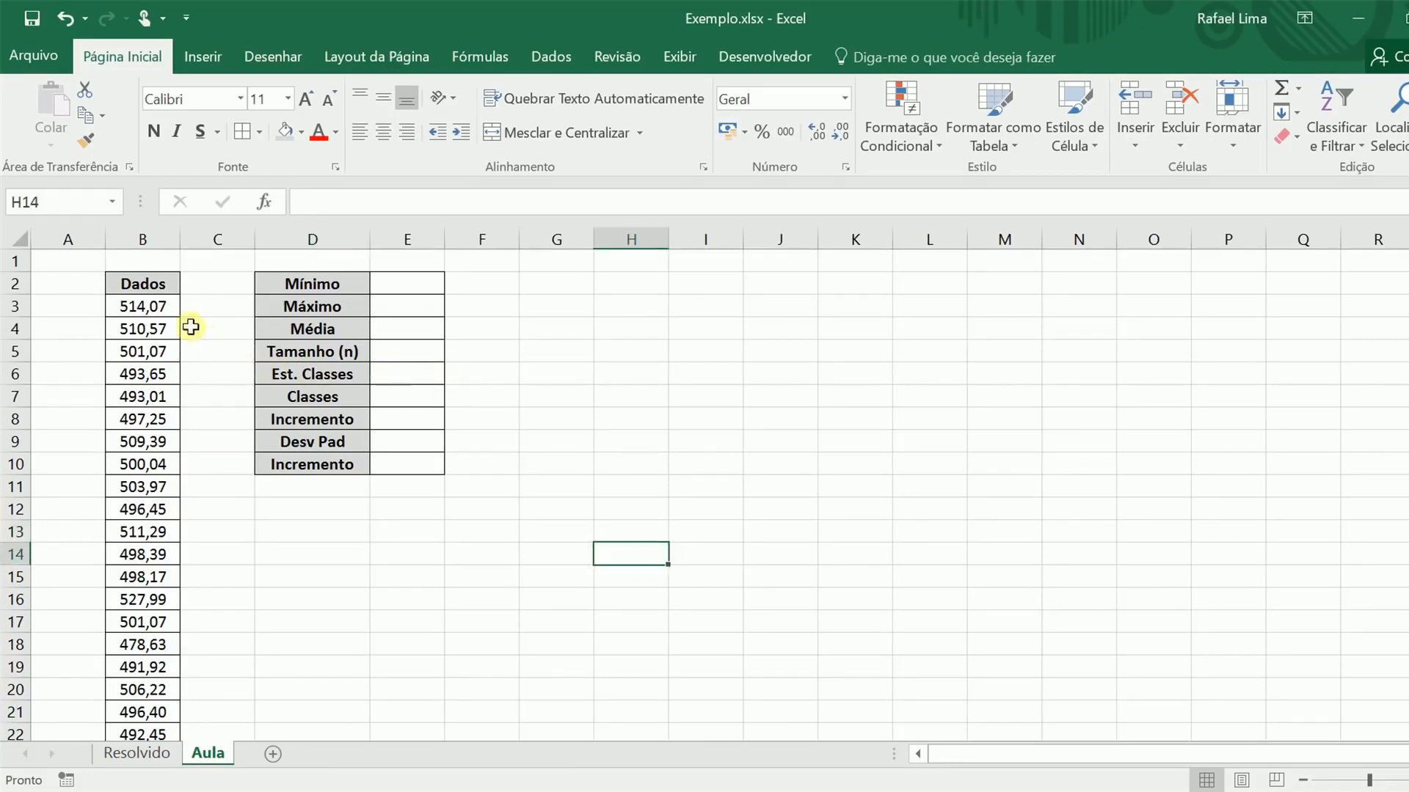
left_click(163, 306)
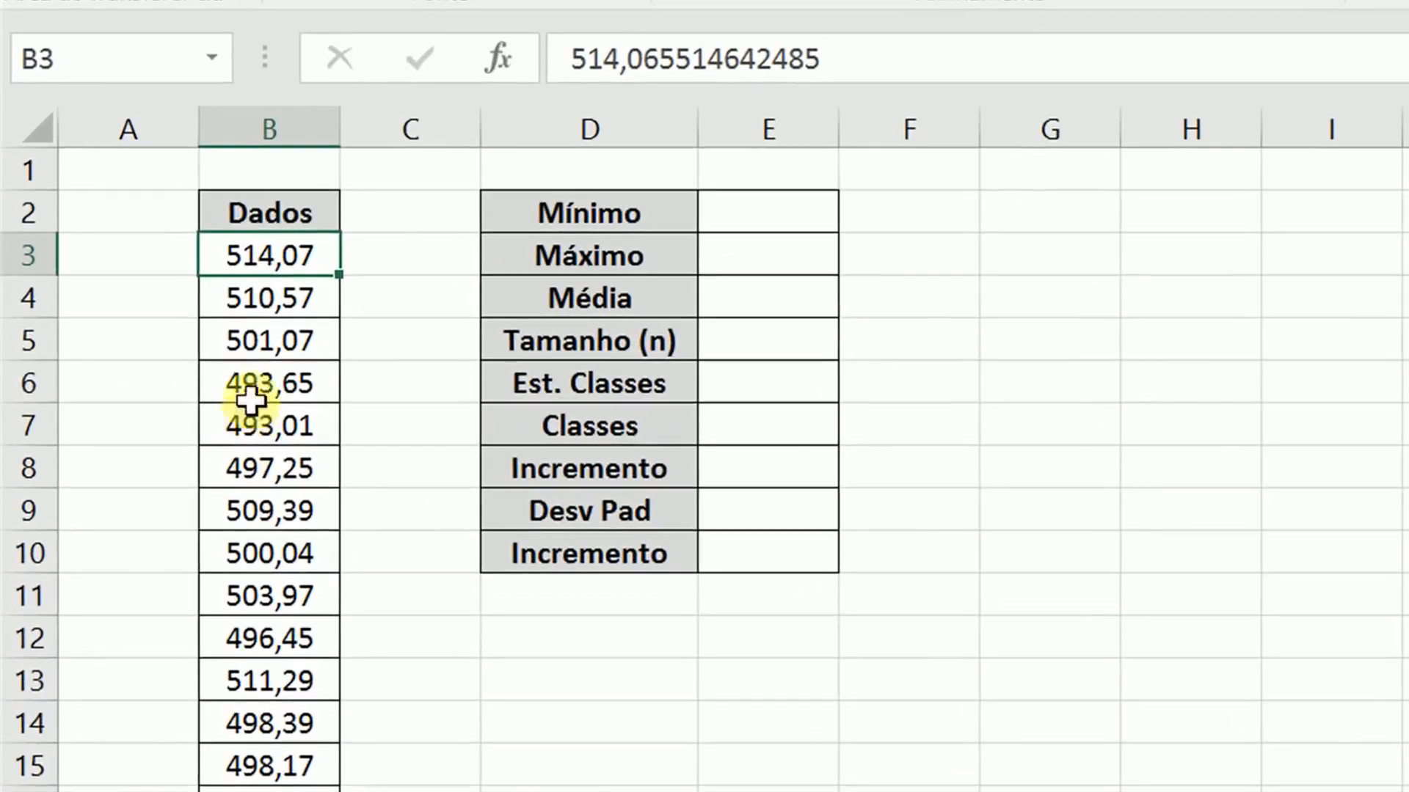
scroll(274, 305, "down", 8)
scroll(273, 352, "down", 20)
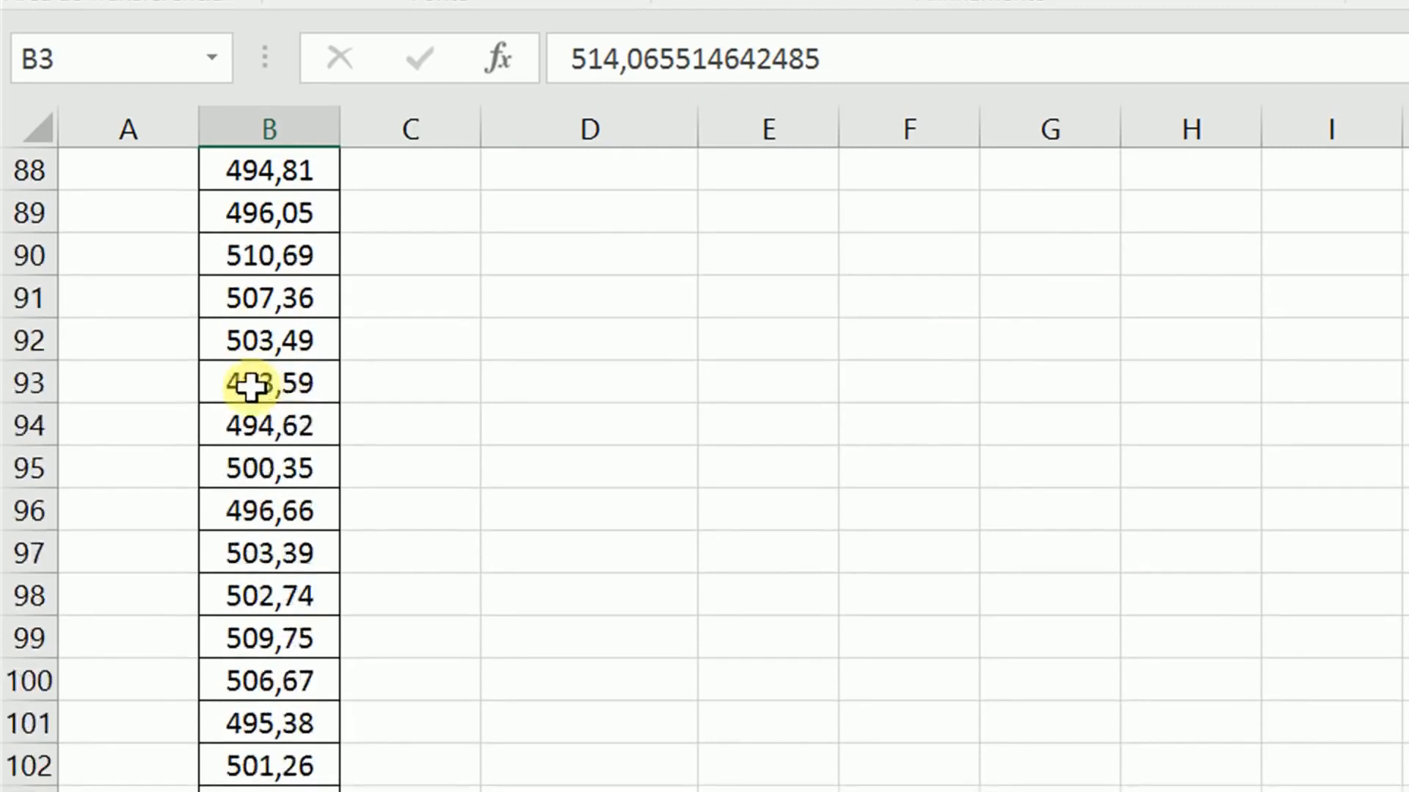
scroll(250, 387, "up", 20)
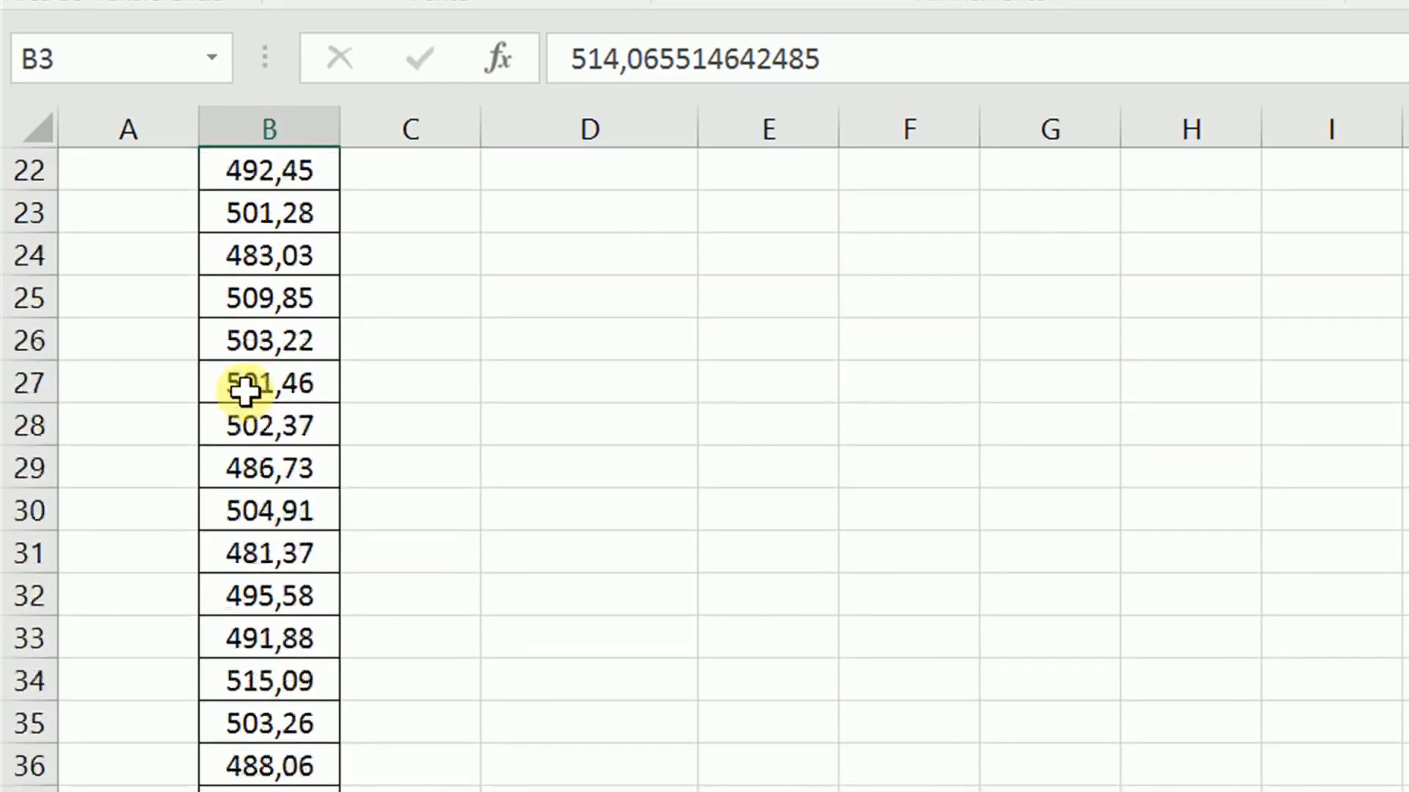
scroll(245, 391, "up", 8)
left_click(645, 464)
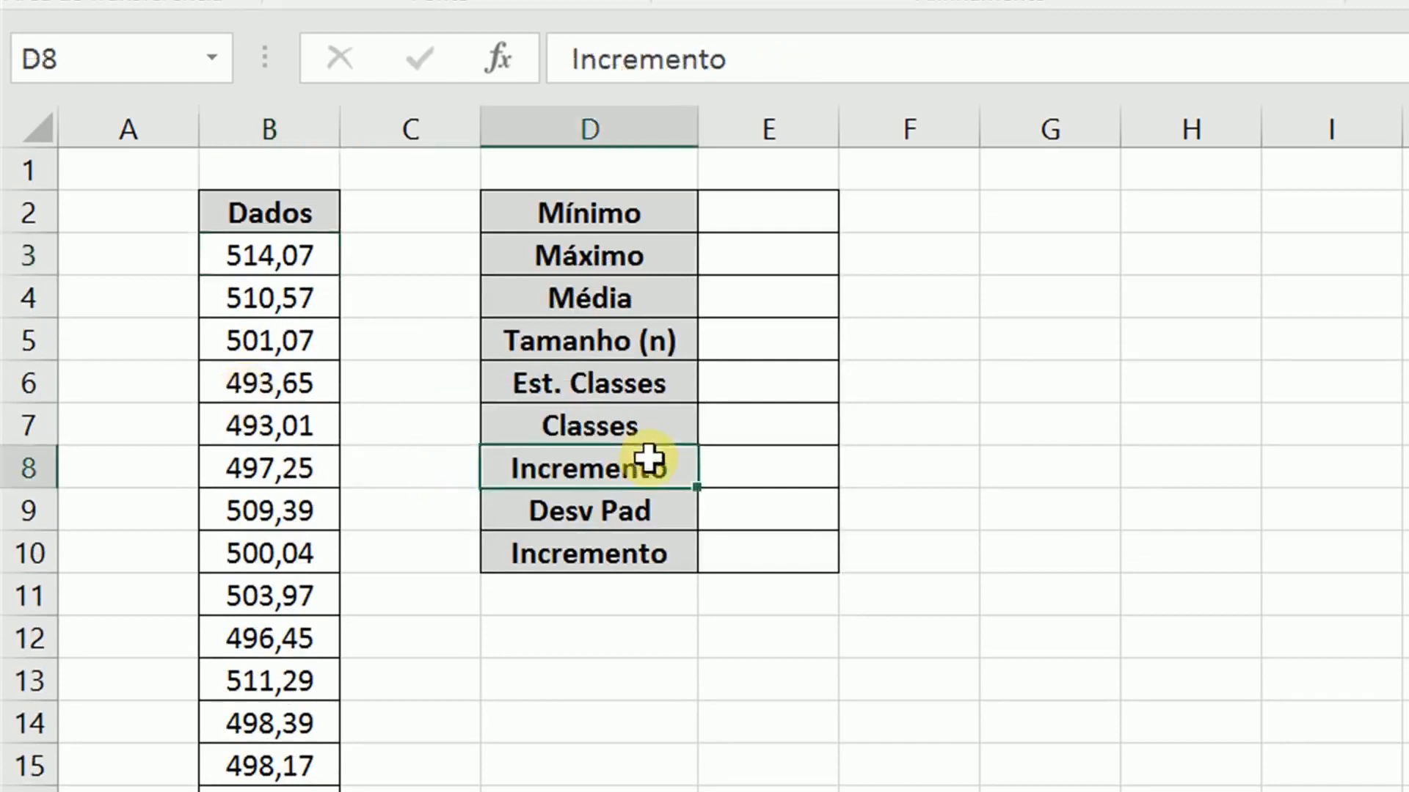
left_click(296, 219)
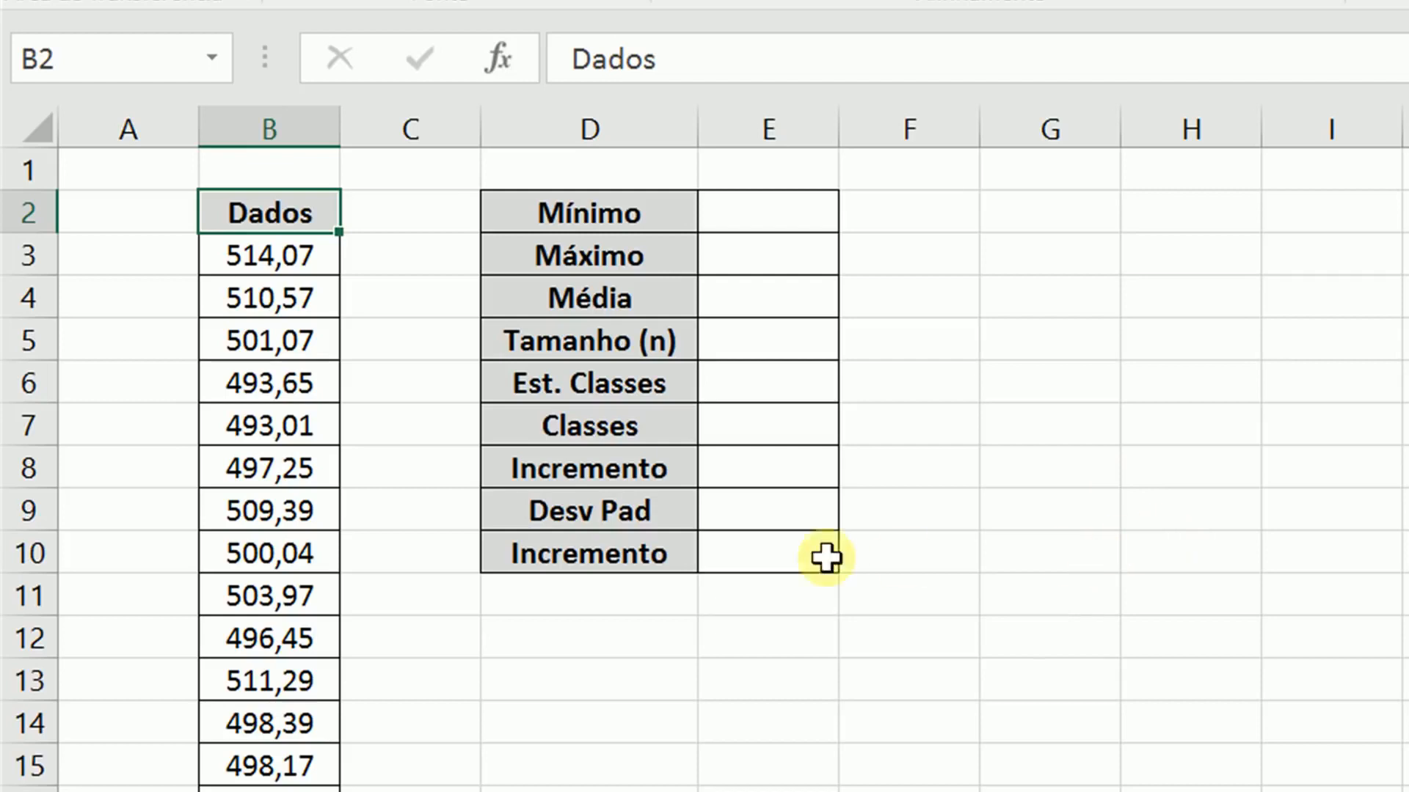
left_click_drag(601, 212, 777, 547)
left_click(777, 547)
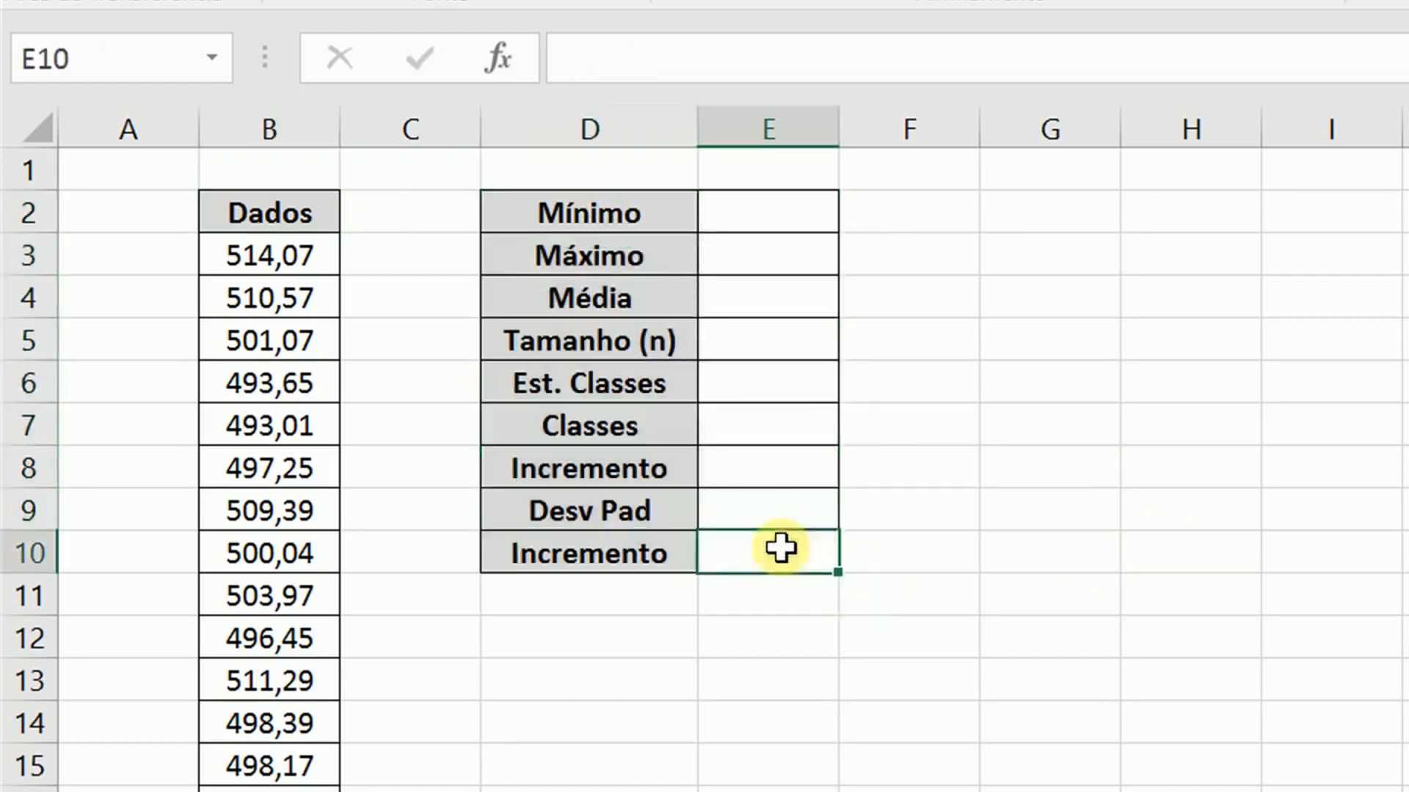
Calculate the minimum of the data in E2 using MÍNIMO over B3:B112
left_click(723, 218)
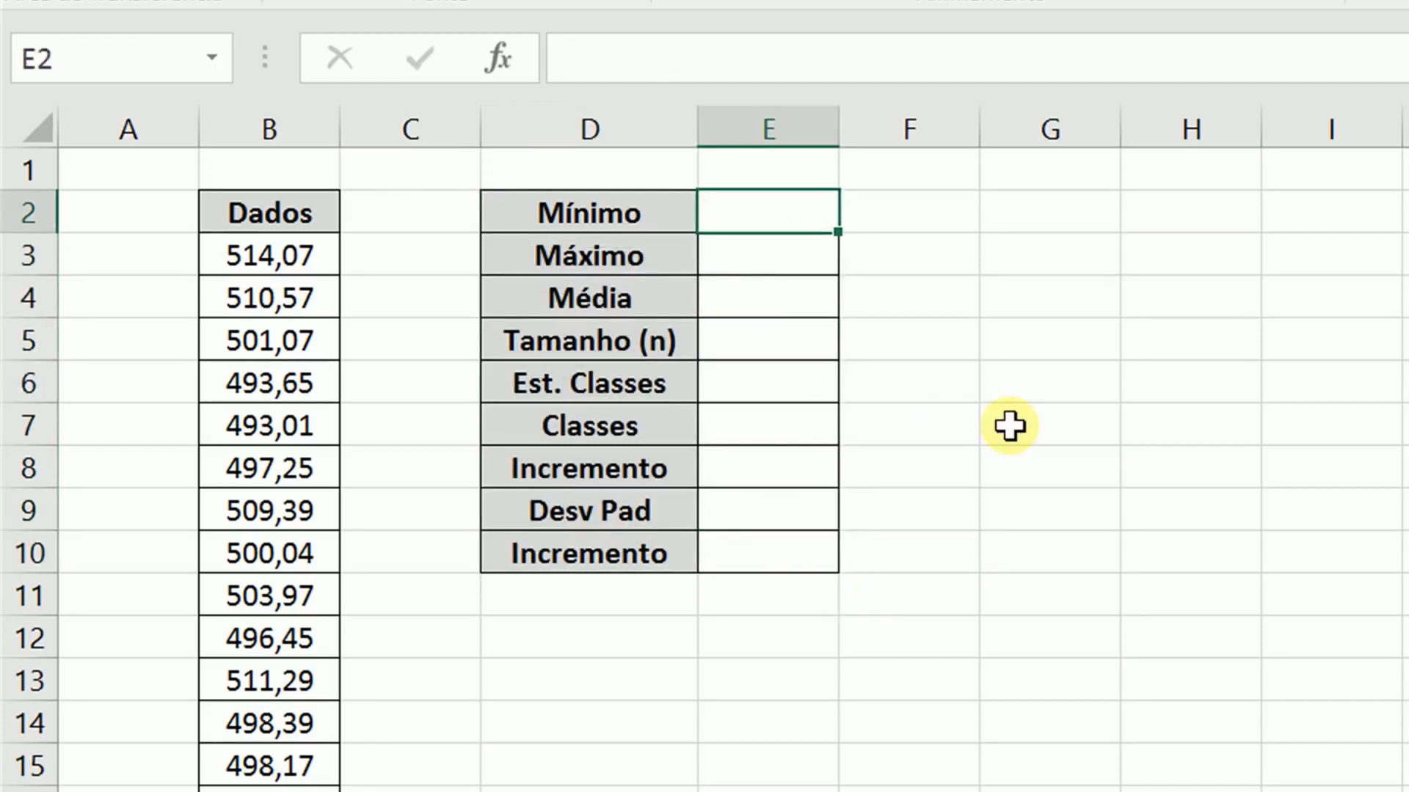
type("=mín")
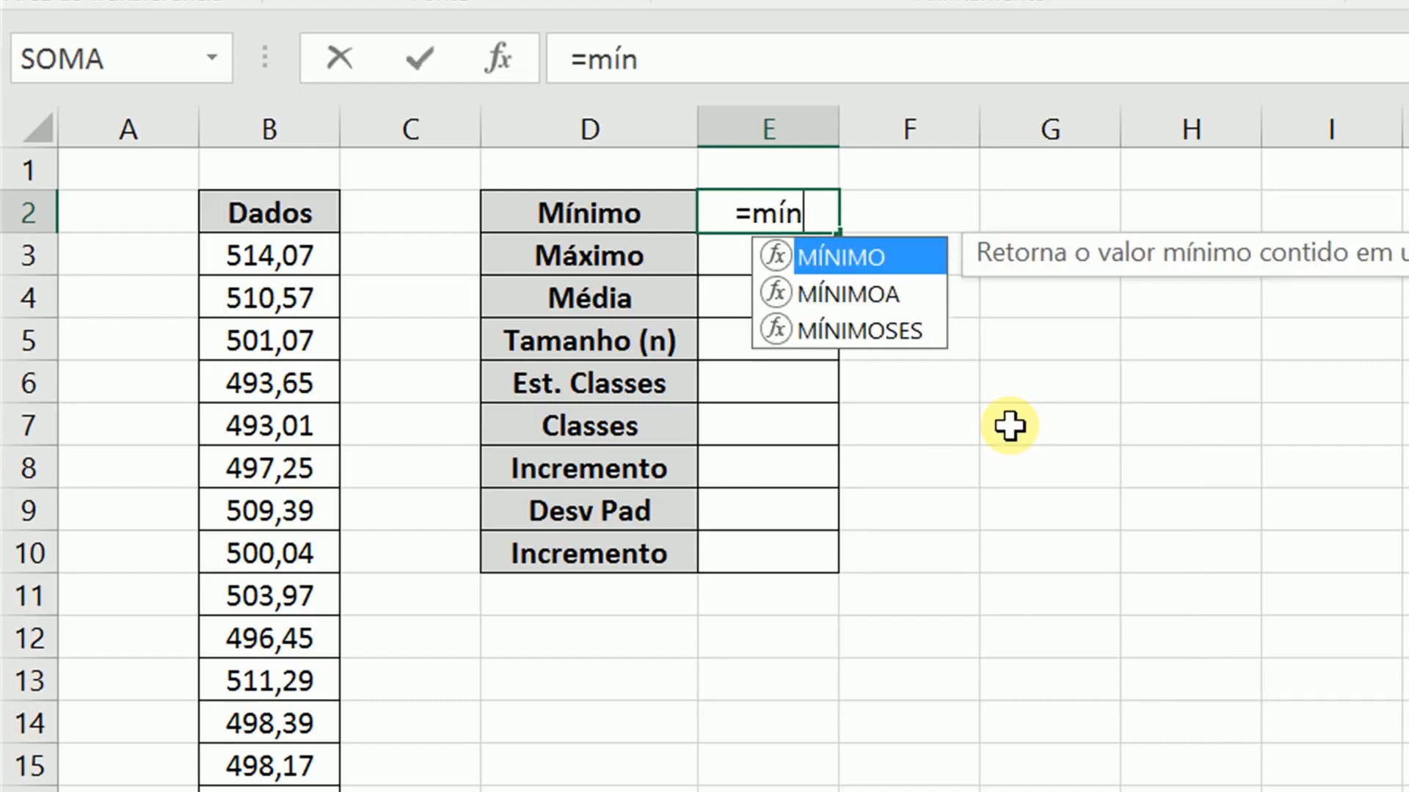
key("Tab")
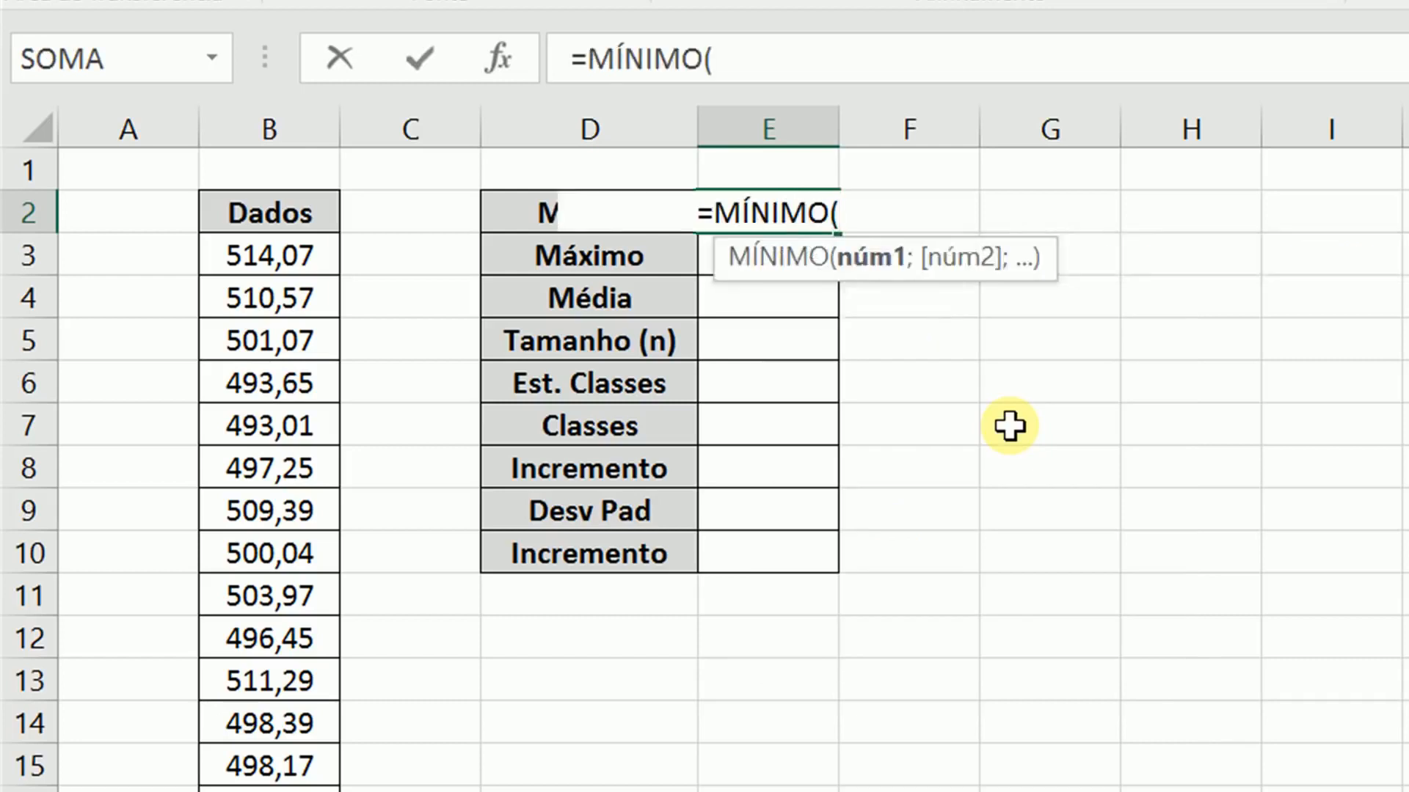
left_click(249, 254)
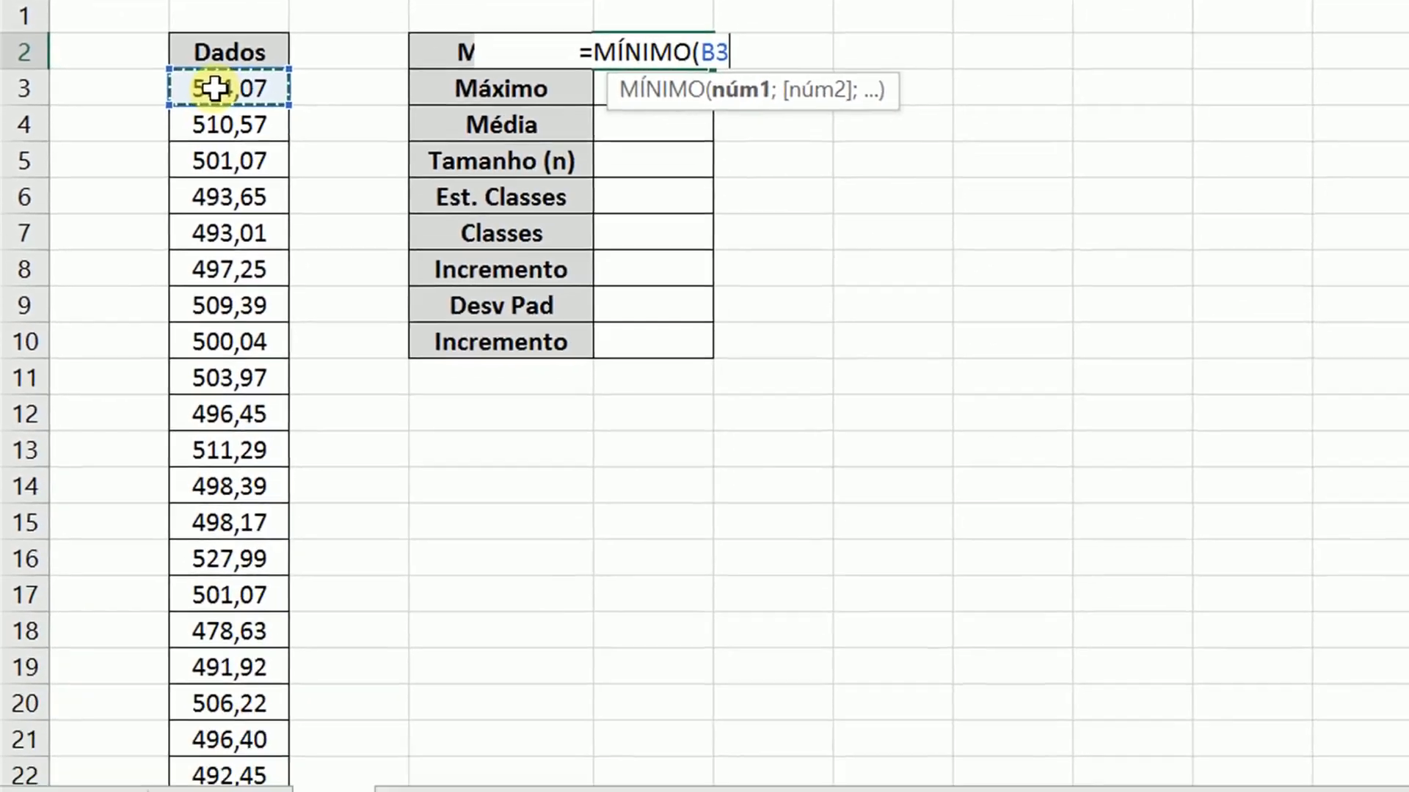
key("ctrl+shift+Down")
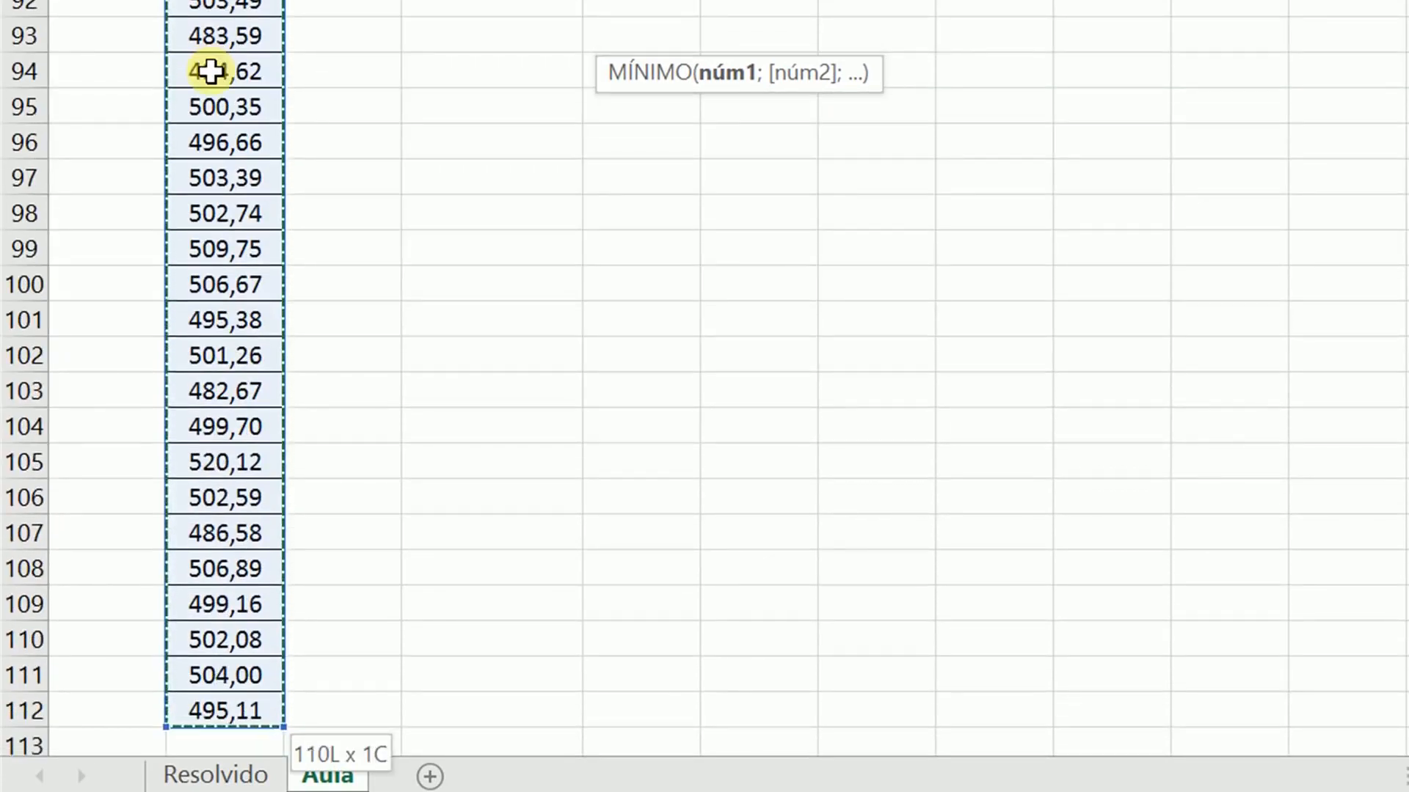
key("Escape")
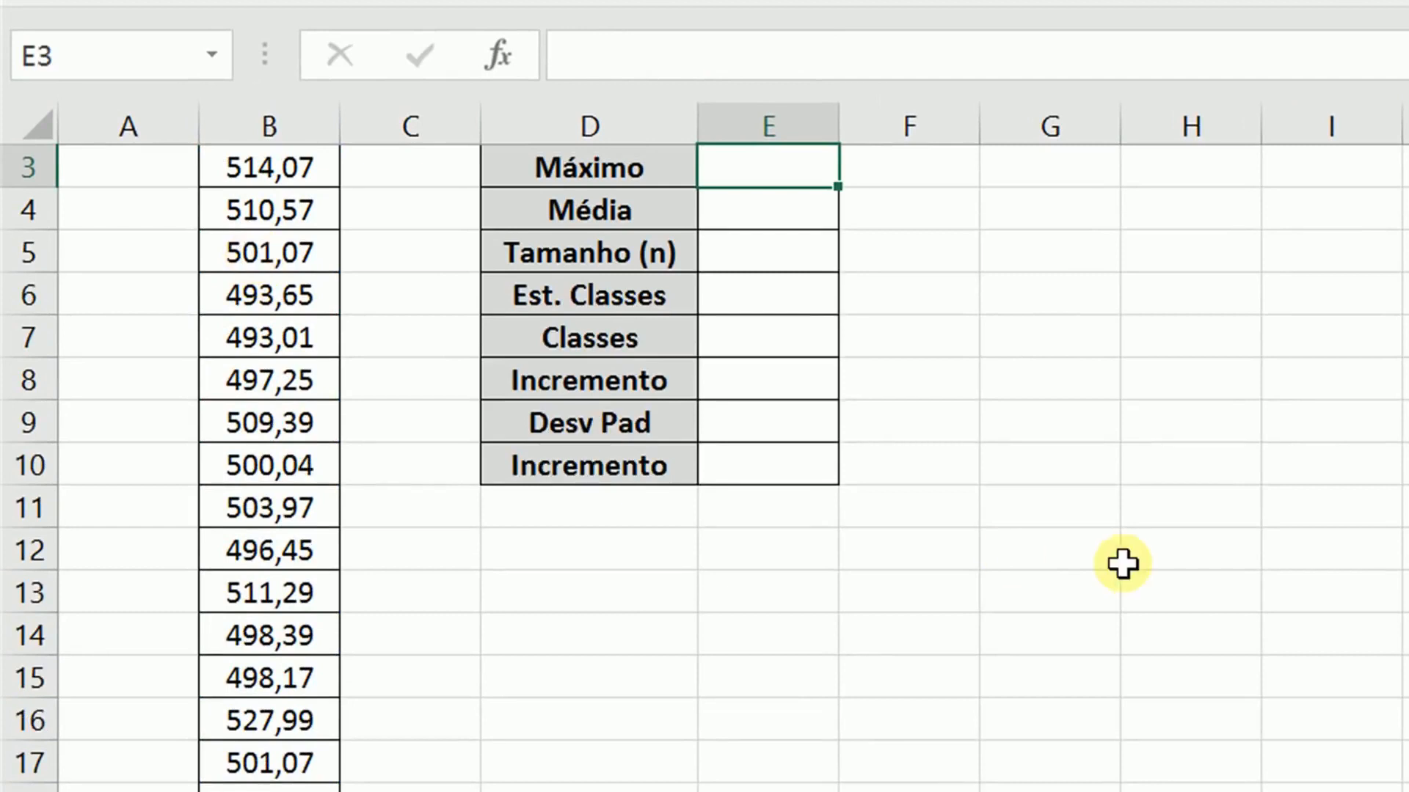
scroll(1122, 563, "up", 1)
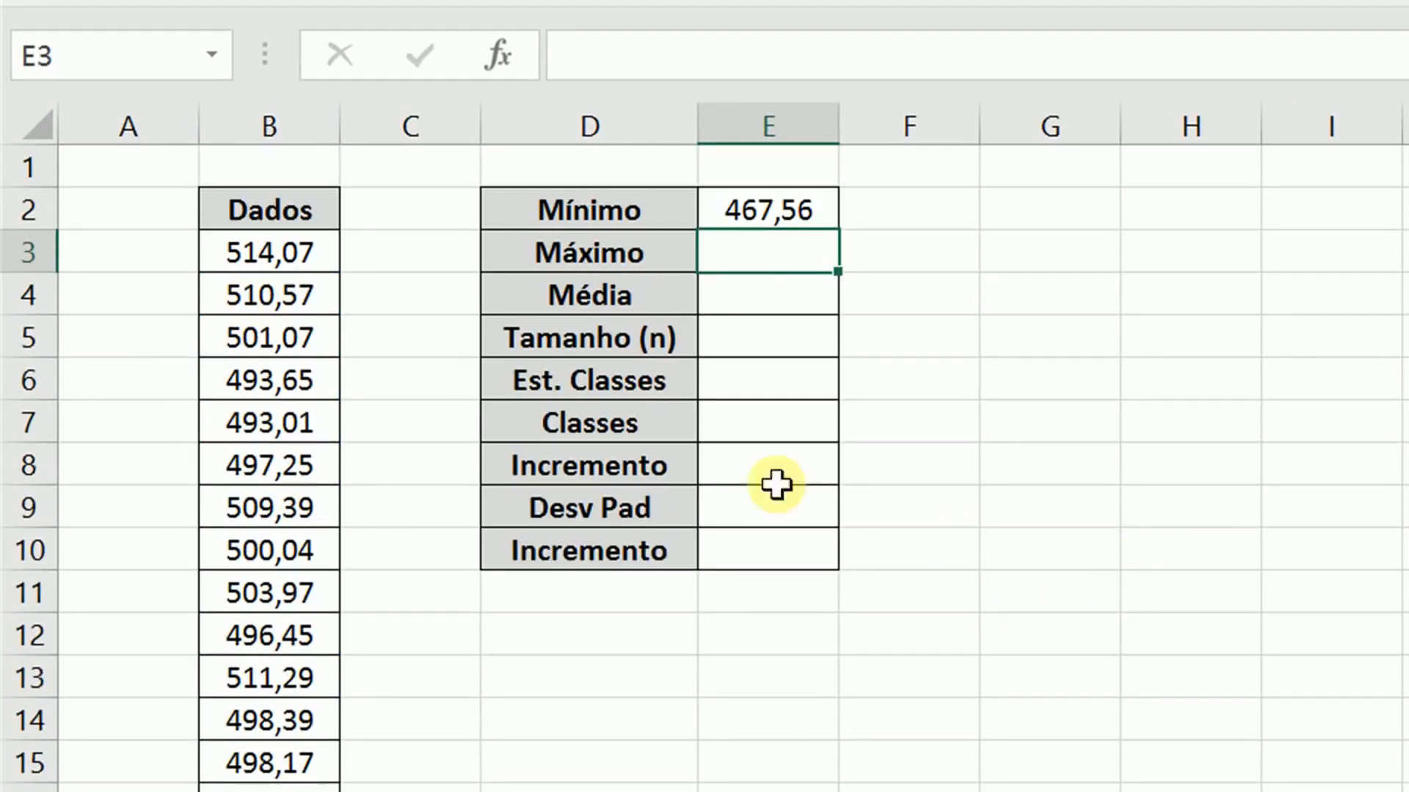
Calculate the maximum of the data in E3 using MÁXIMO over B3:B112
double_click(724, 252)
type("=")
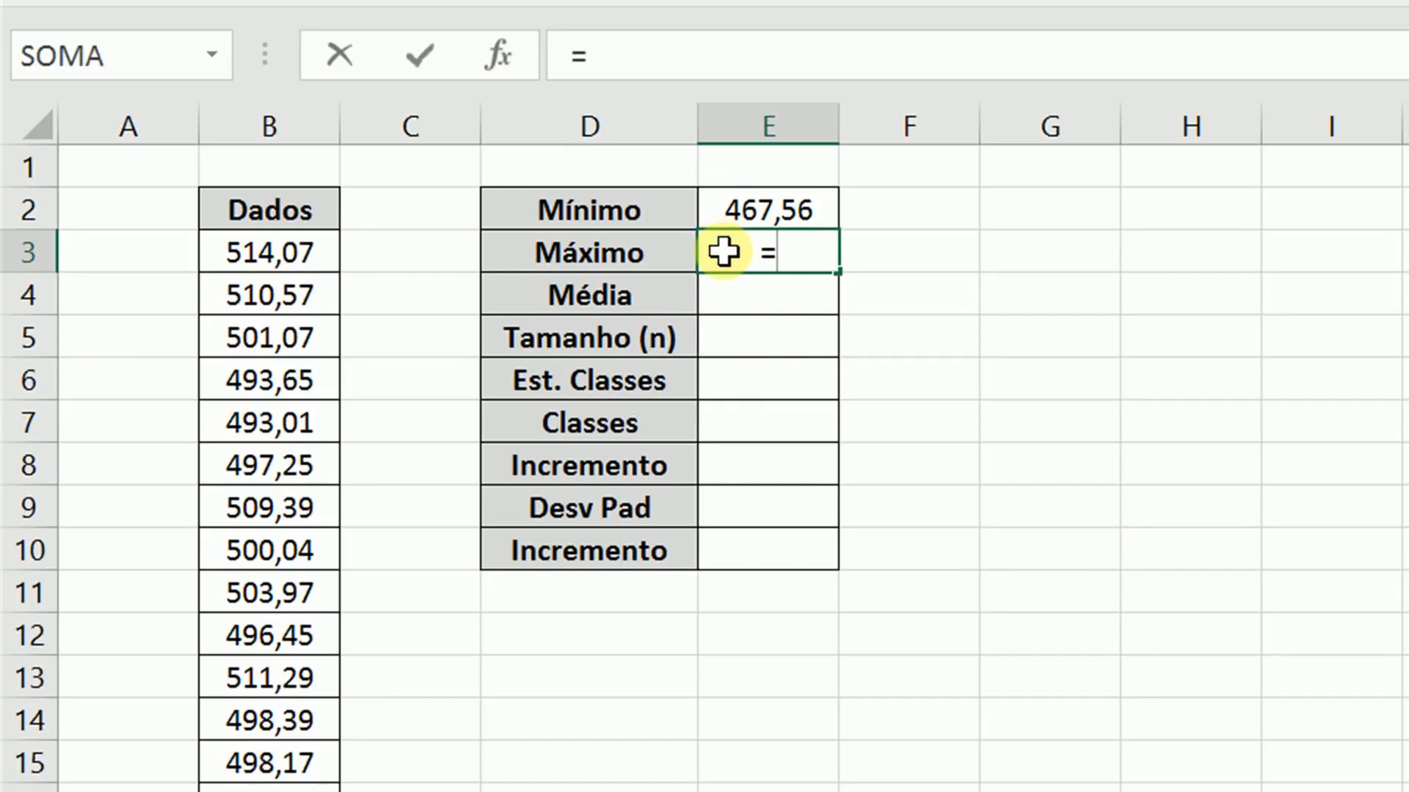
type("má")
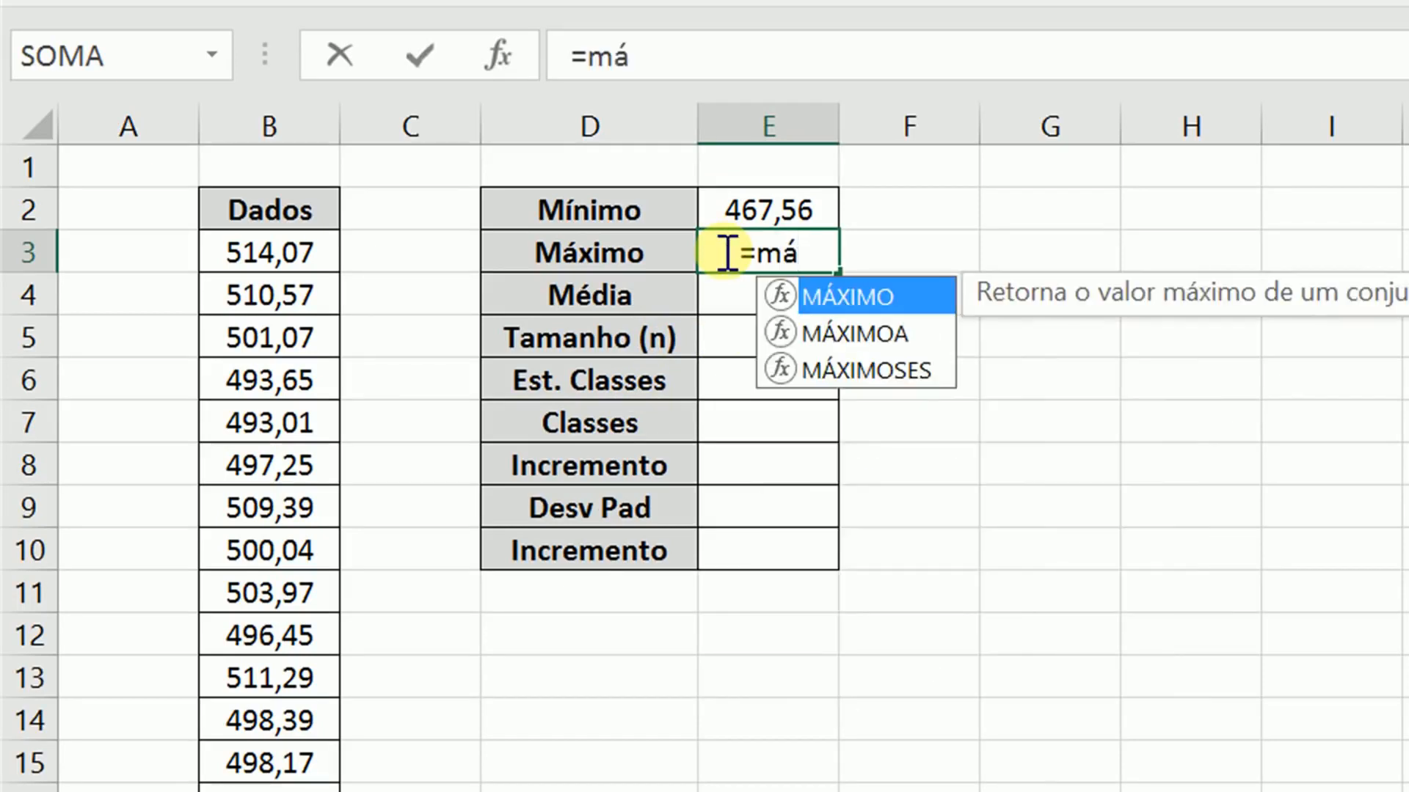
key("Tab")
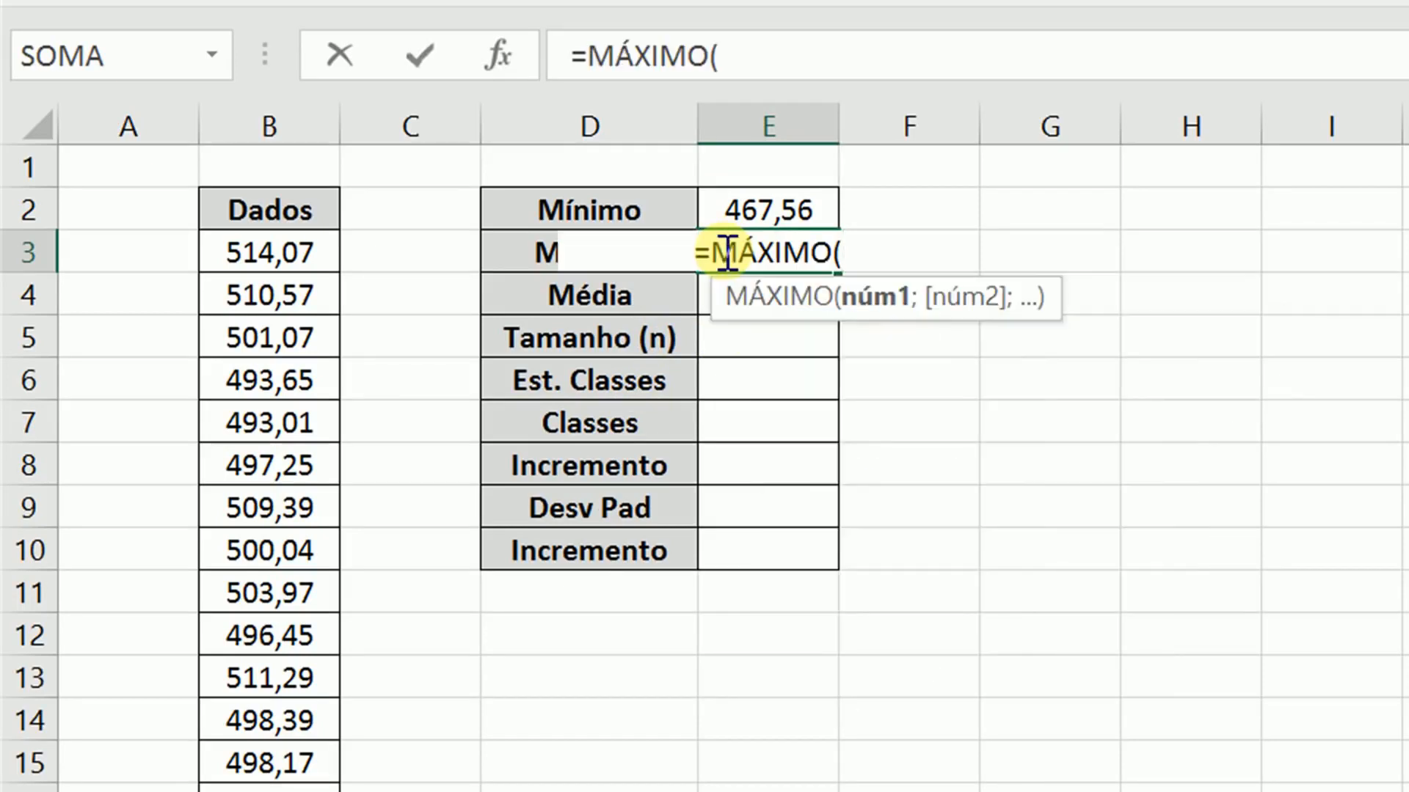
left_click(290, 258)
key("ctrl+shift+Down")
type(")")
key("Return")
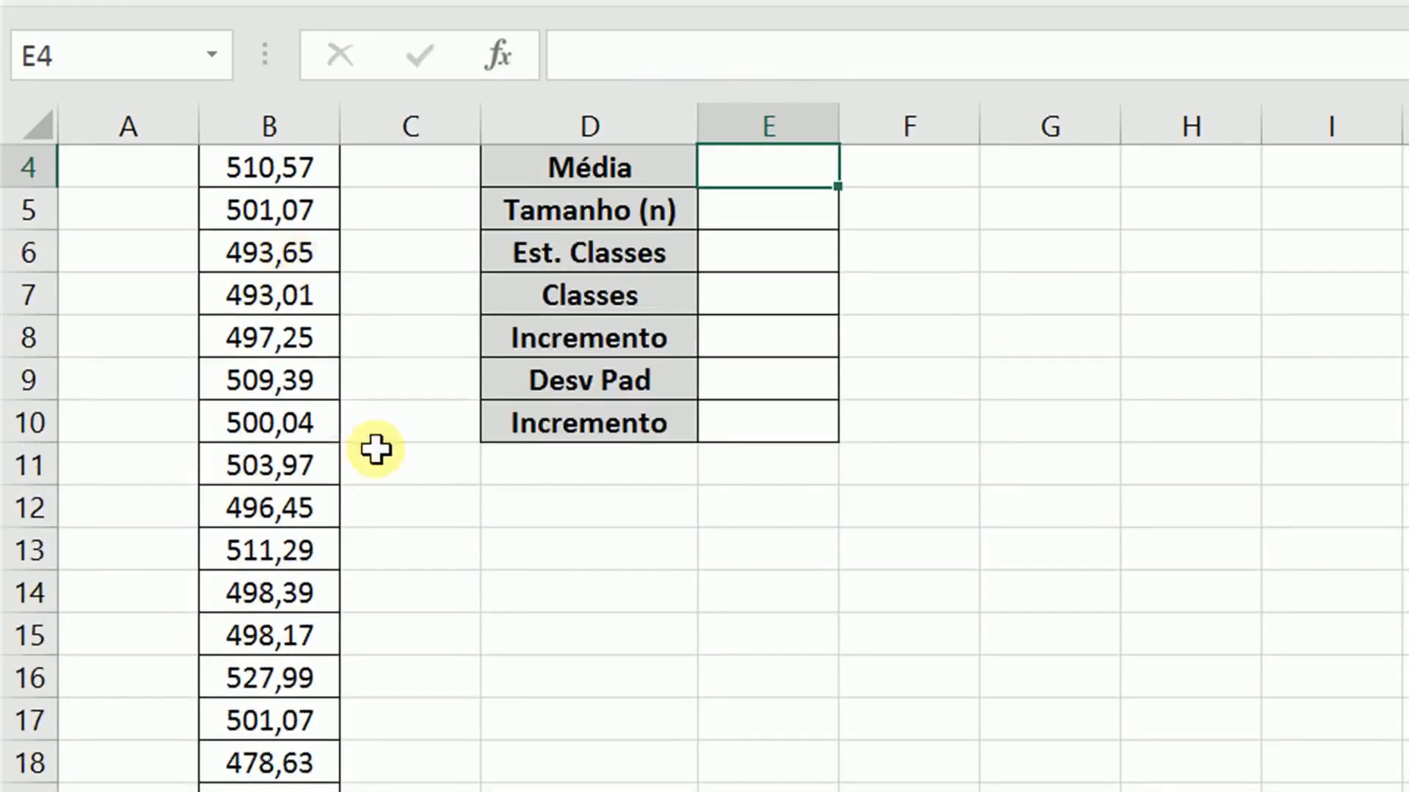
scroll(377, 450, "up", 1)
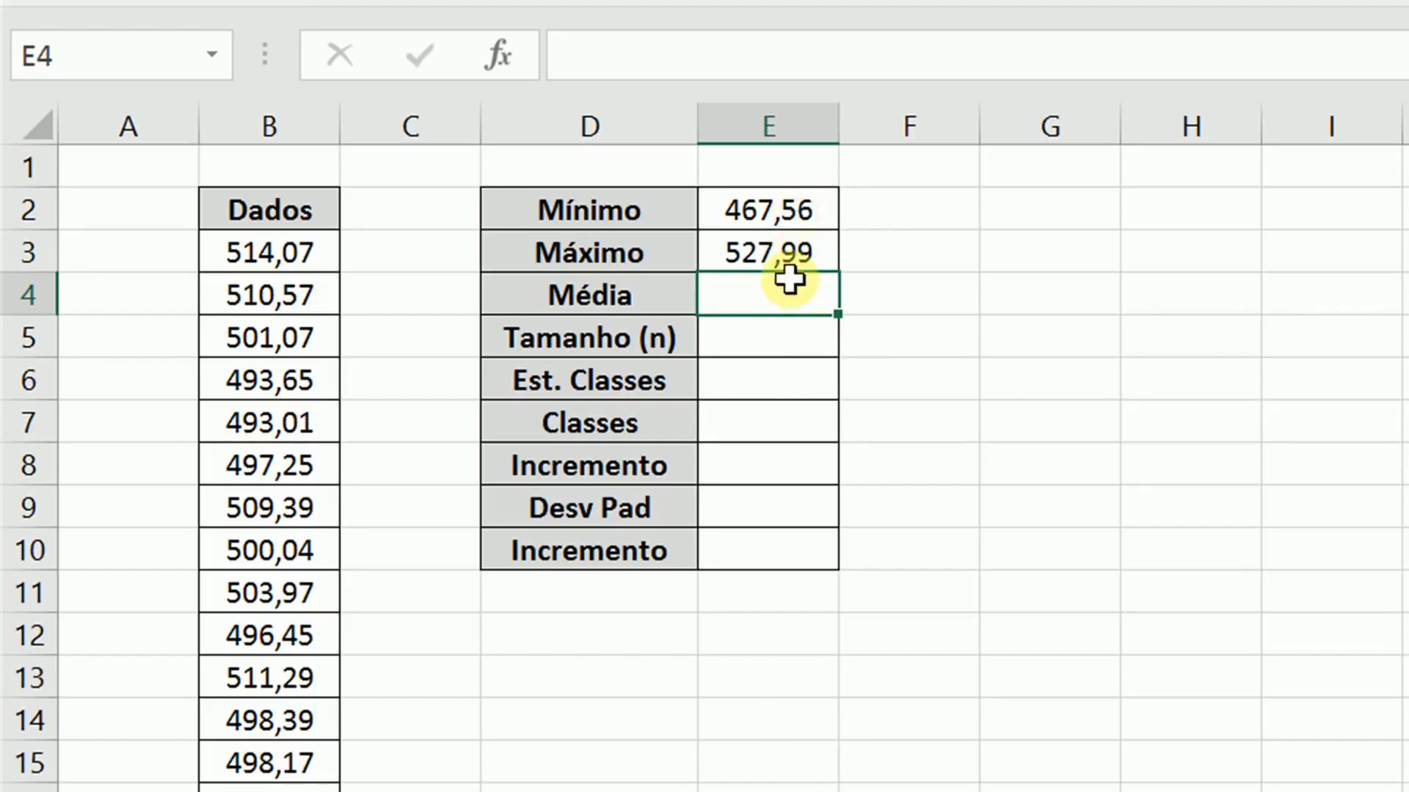
type("=mé")
key("Tab")
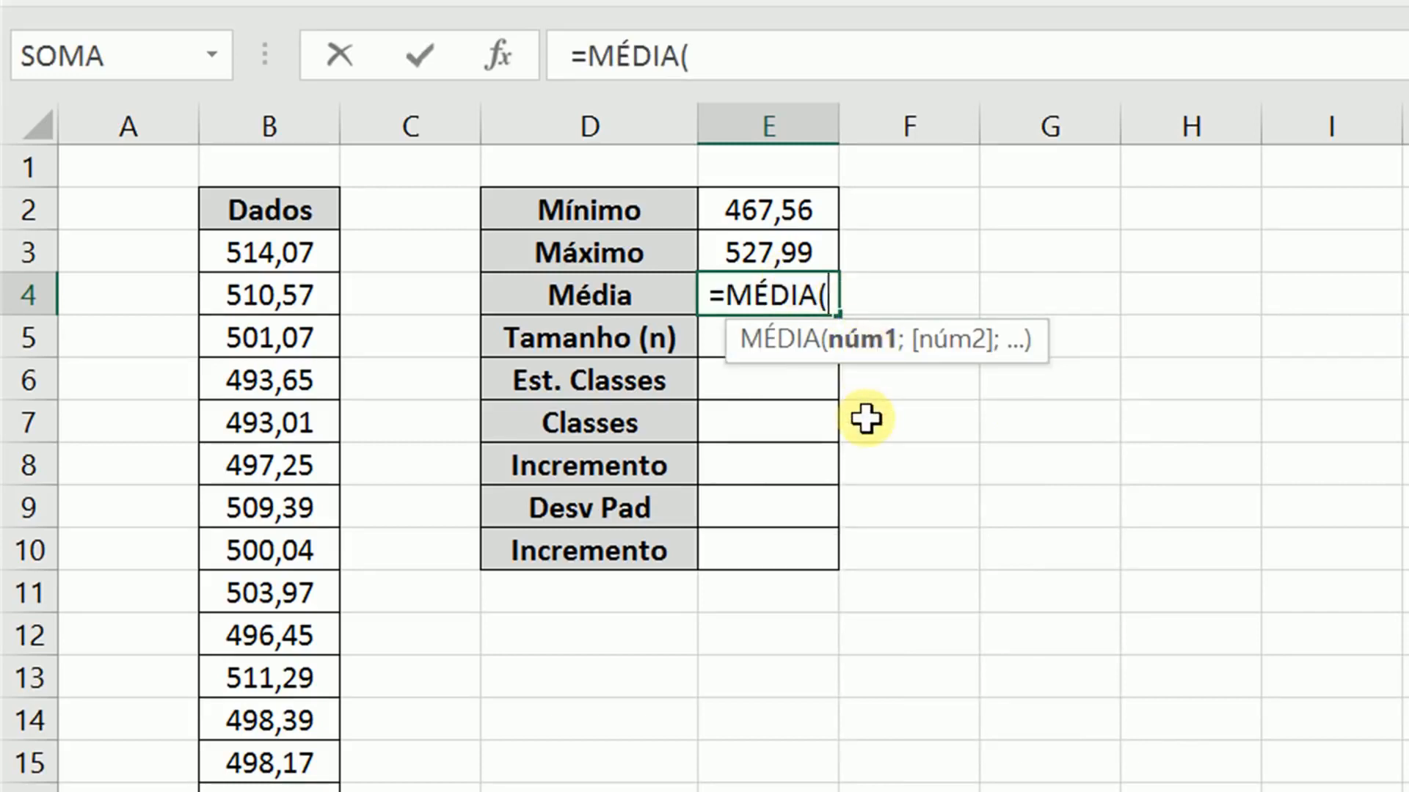
key("Escape")
Copy the range B3:B112 from the Mínimo formula and use it in E4 to calculate the average with MÉDIA
double_click(791, 213)
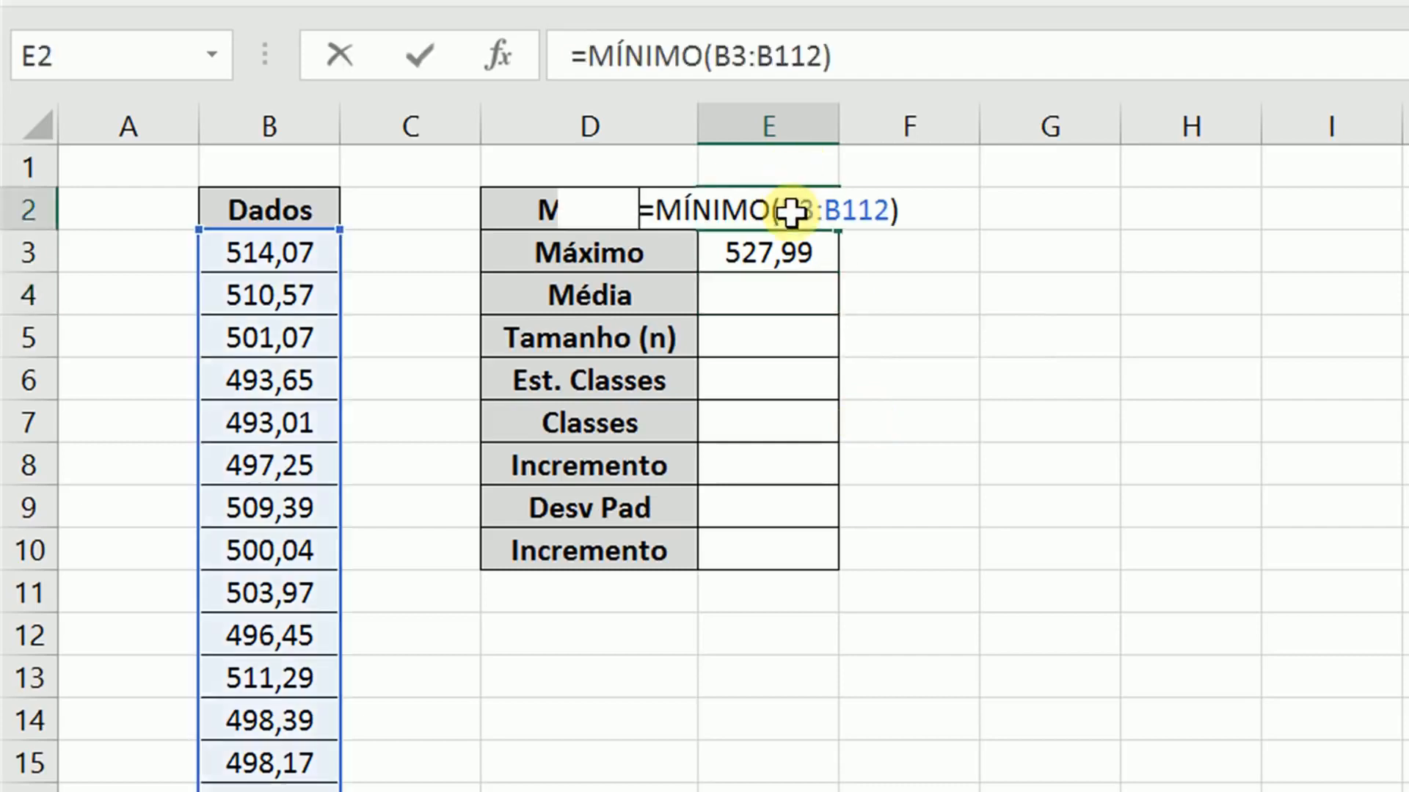
left_click_drag(715, 56, 822, 59)
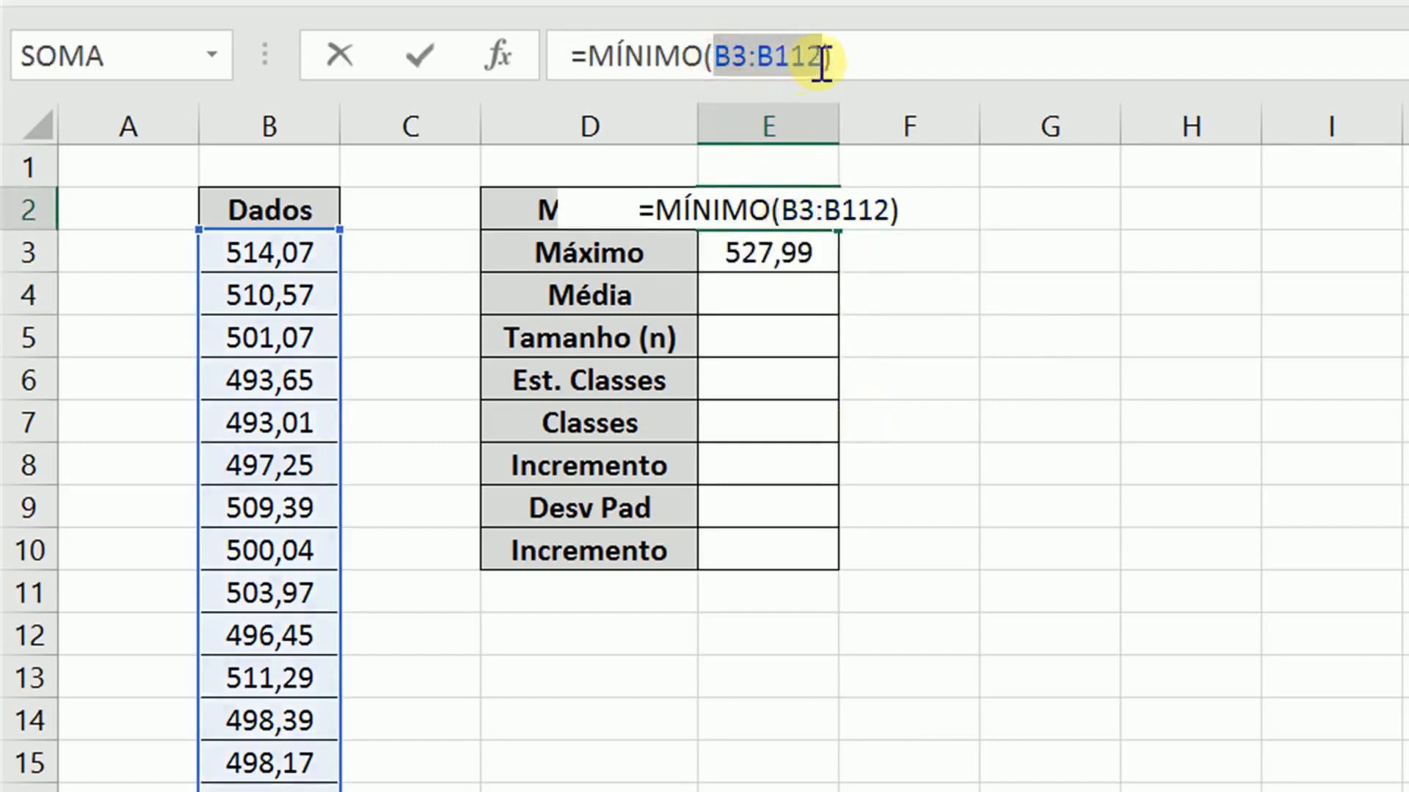
key("Return")
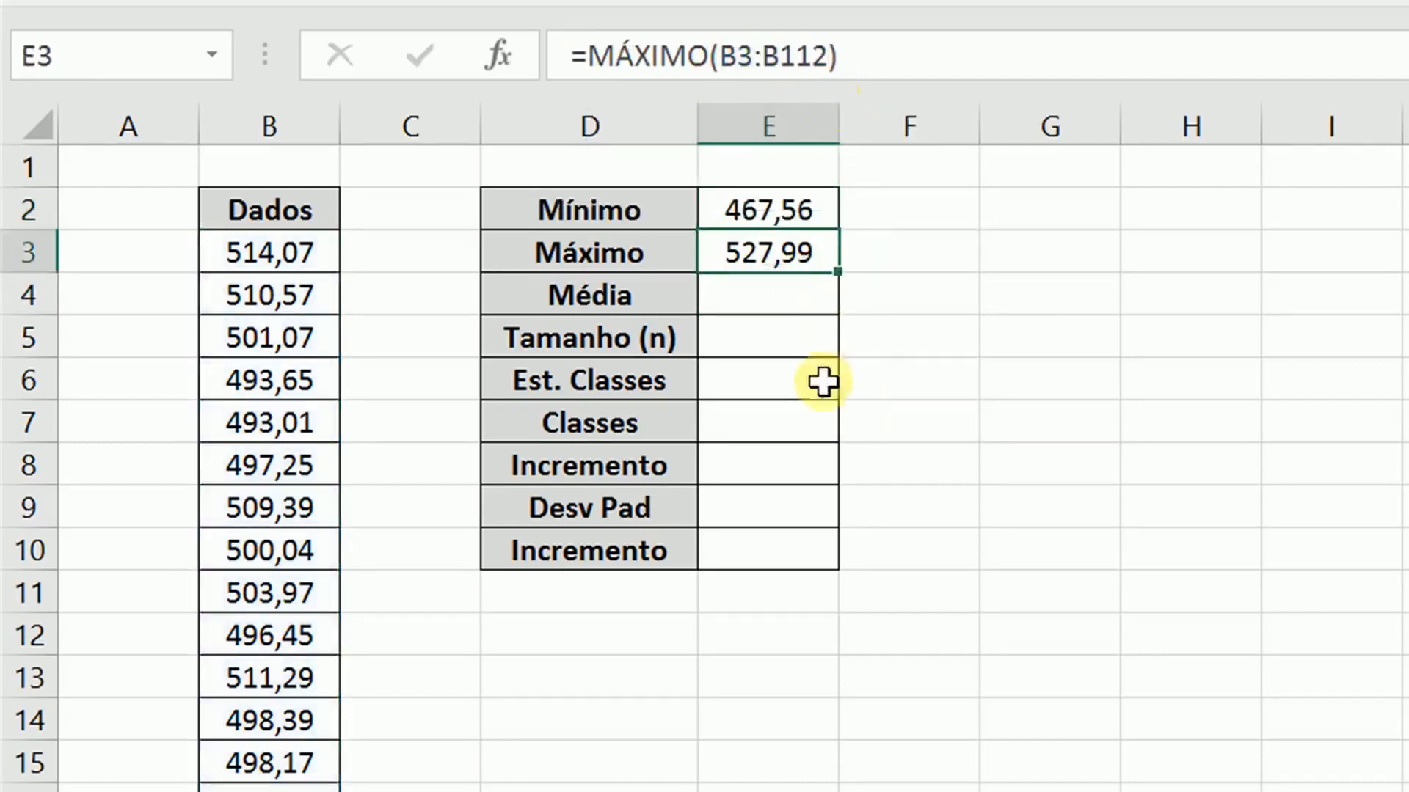
left_click(767, 298)
type("=m")
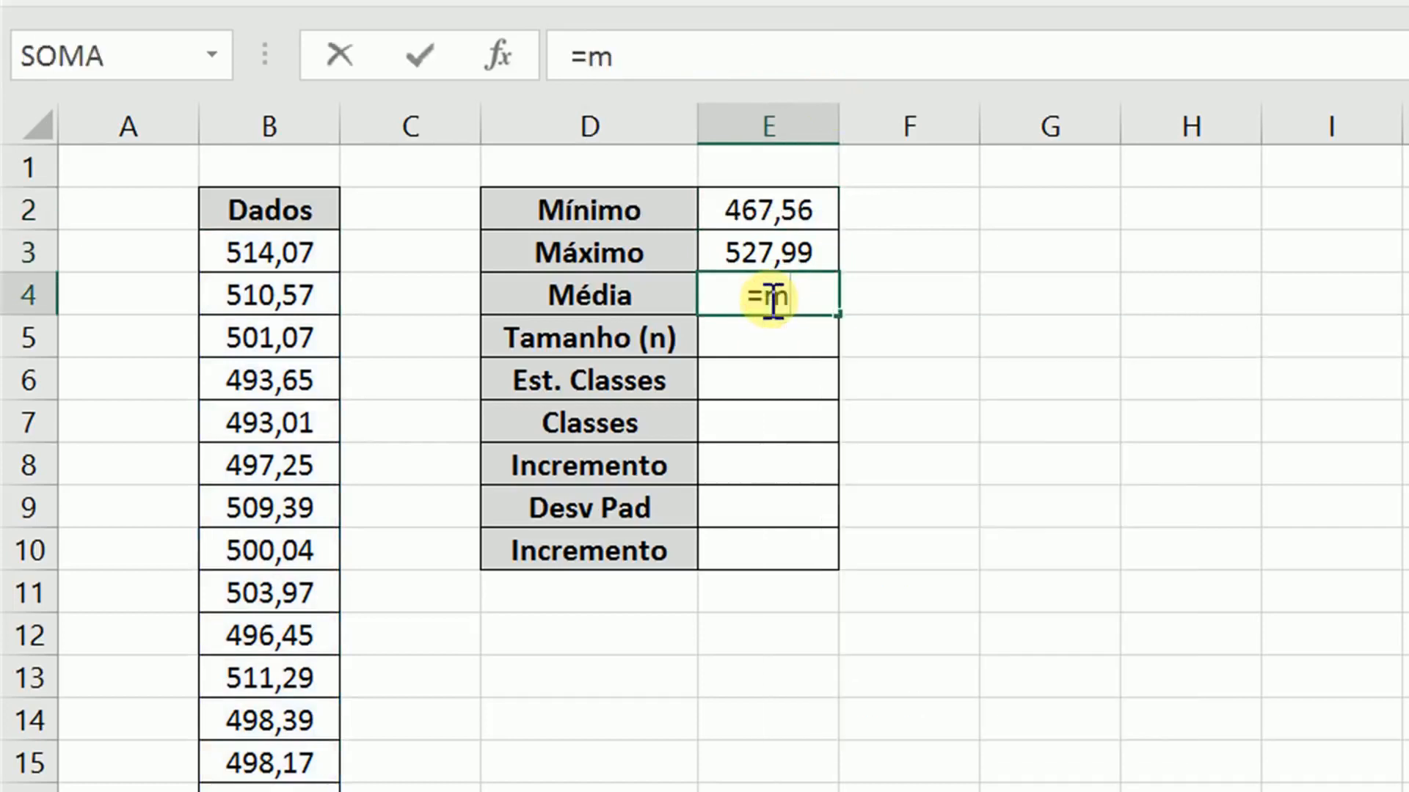
type("ÉDIA(")
key("ctrl+v")
type(")")
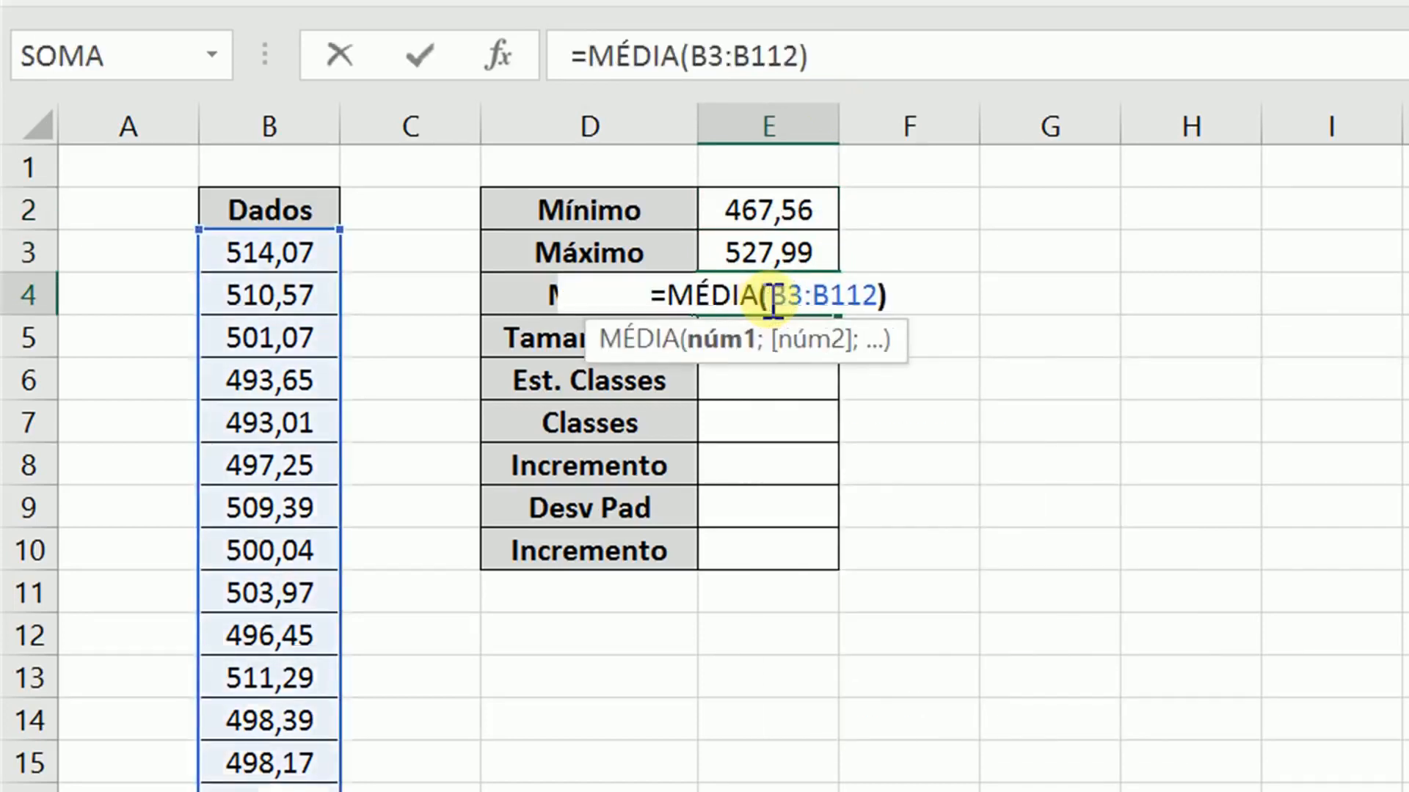
key("Return")
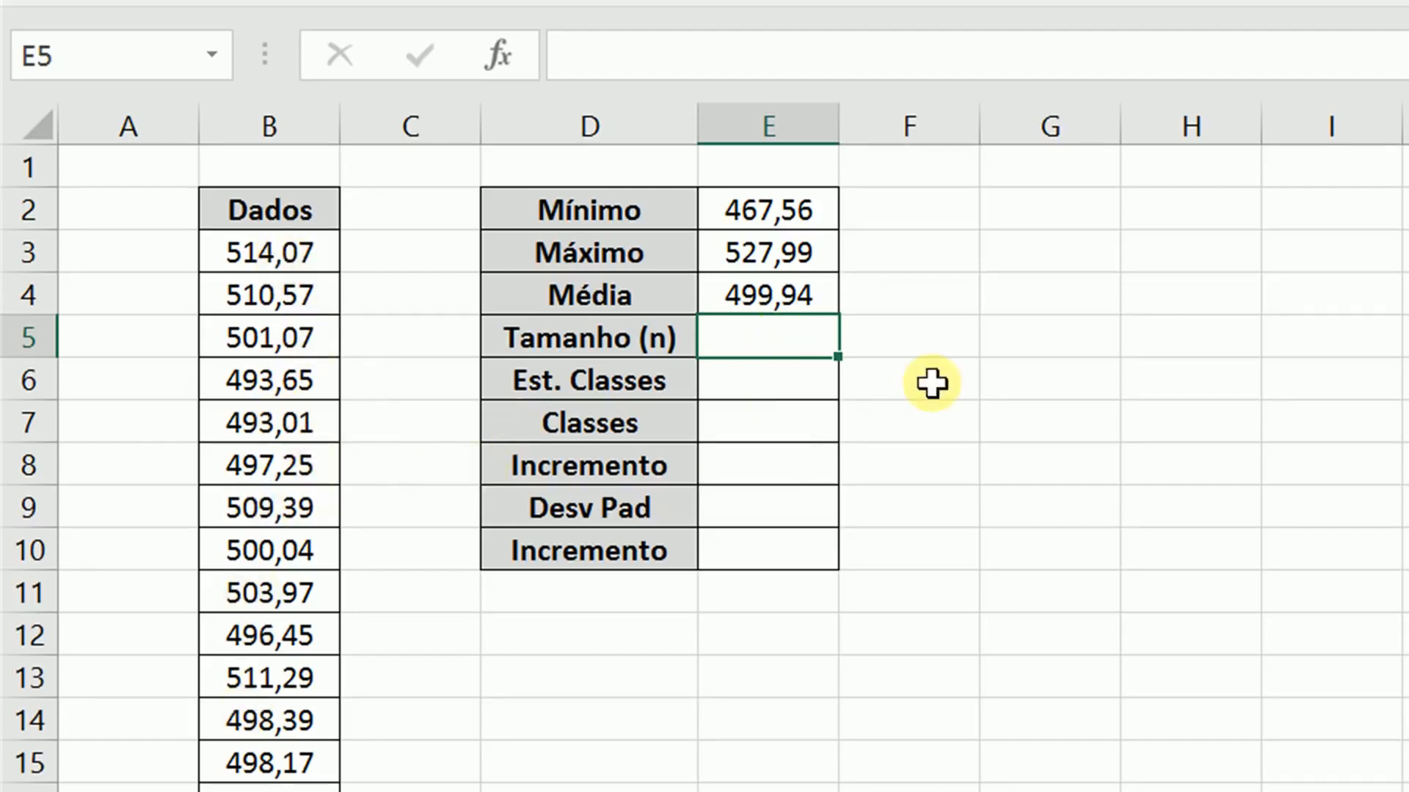
Calculate the sample size in E5 using CONT.NÚM over the copied range B3:B112
type("=cont.")
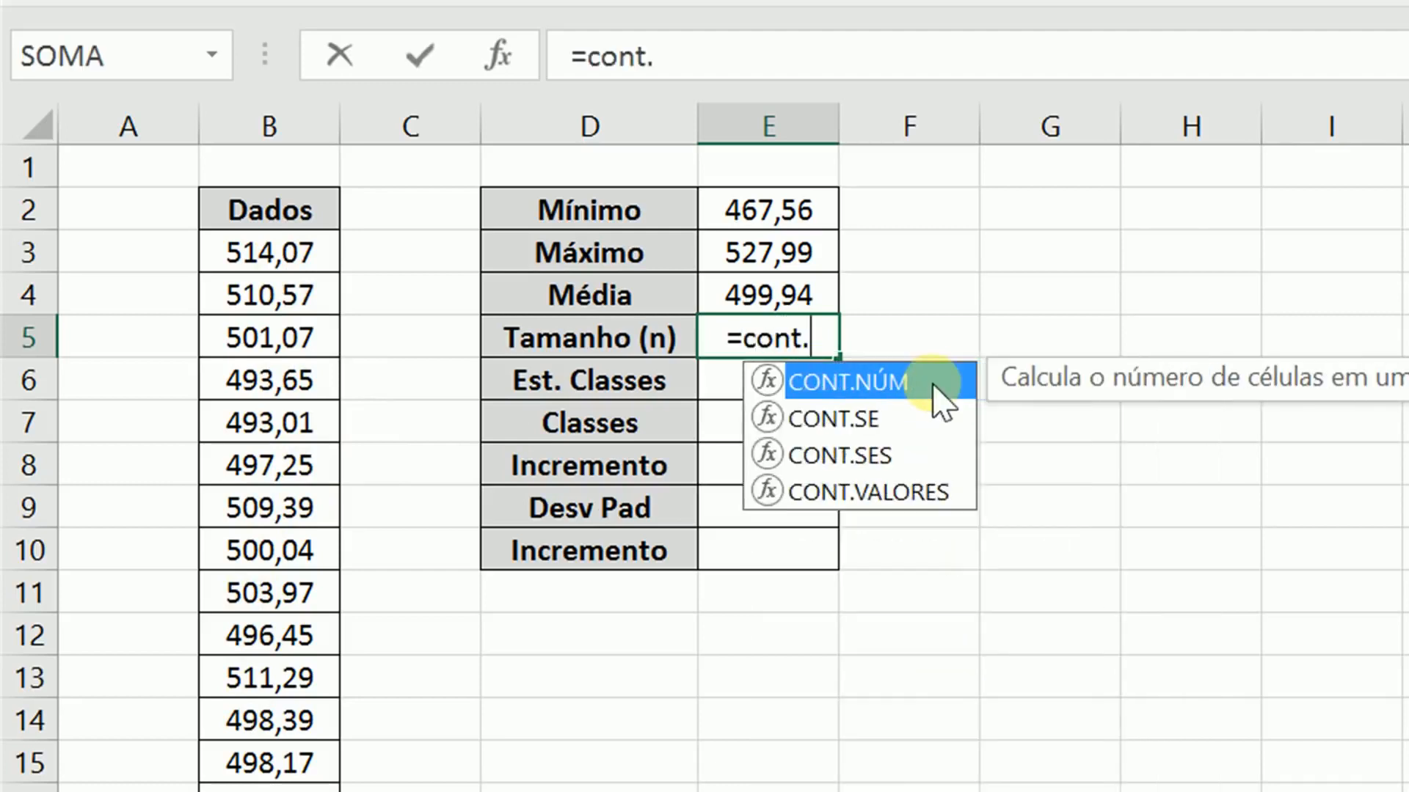
key("Tab")
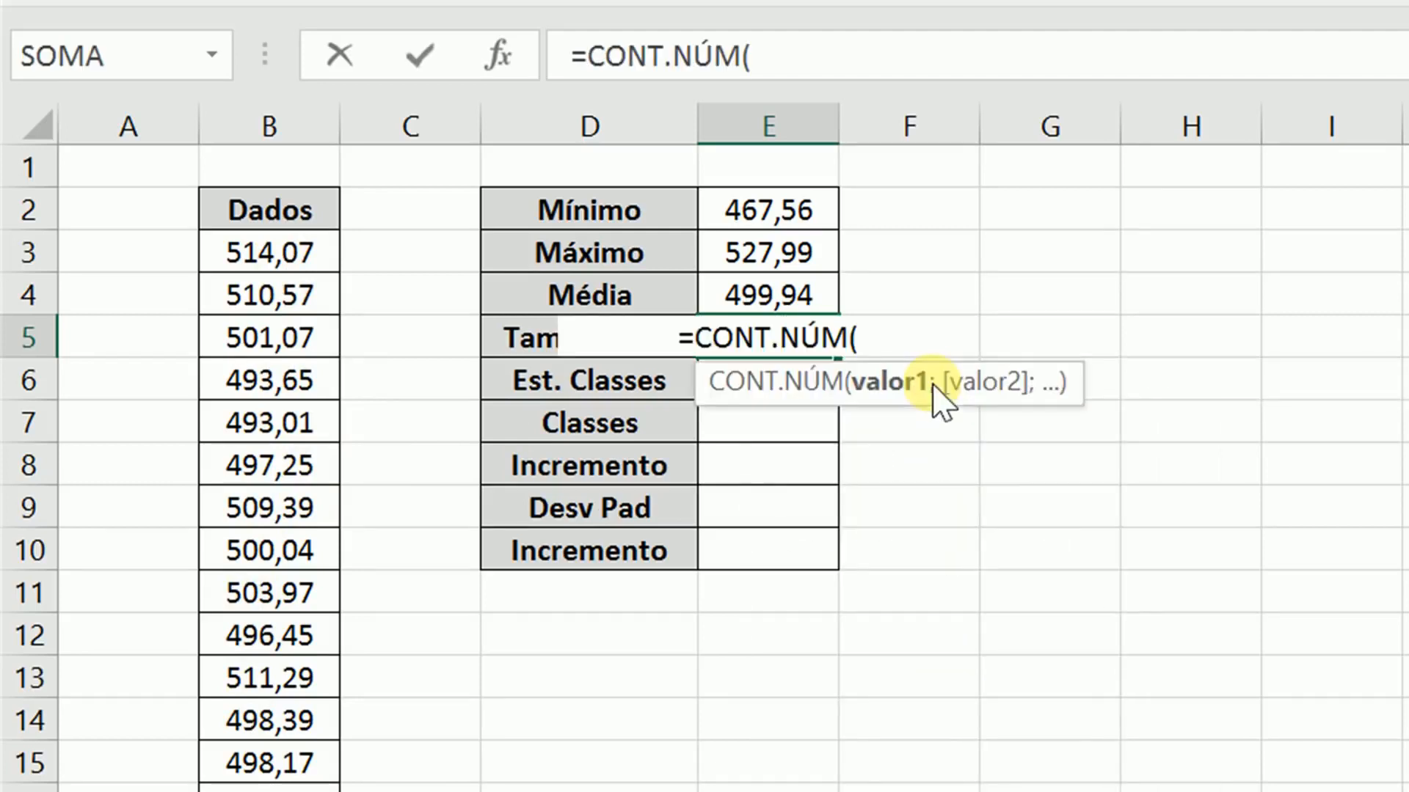
key("ctrl+v")
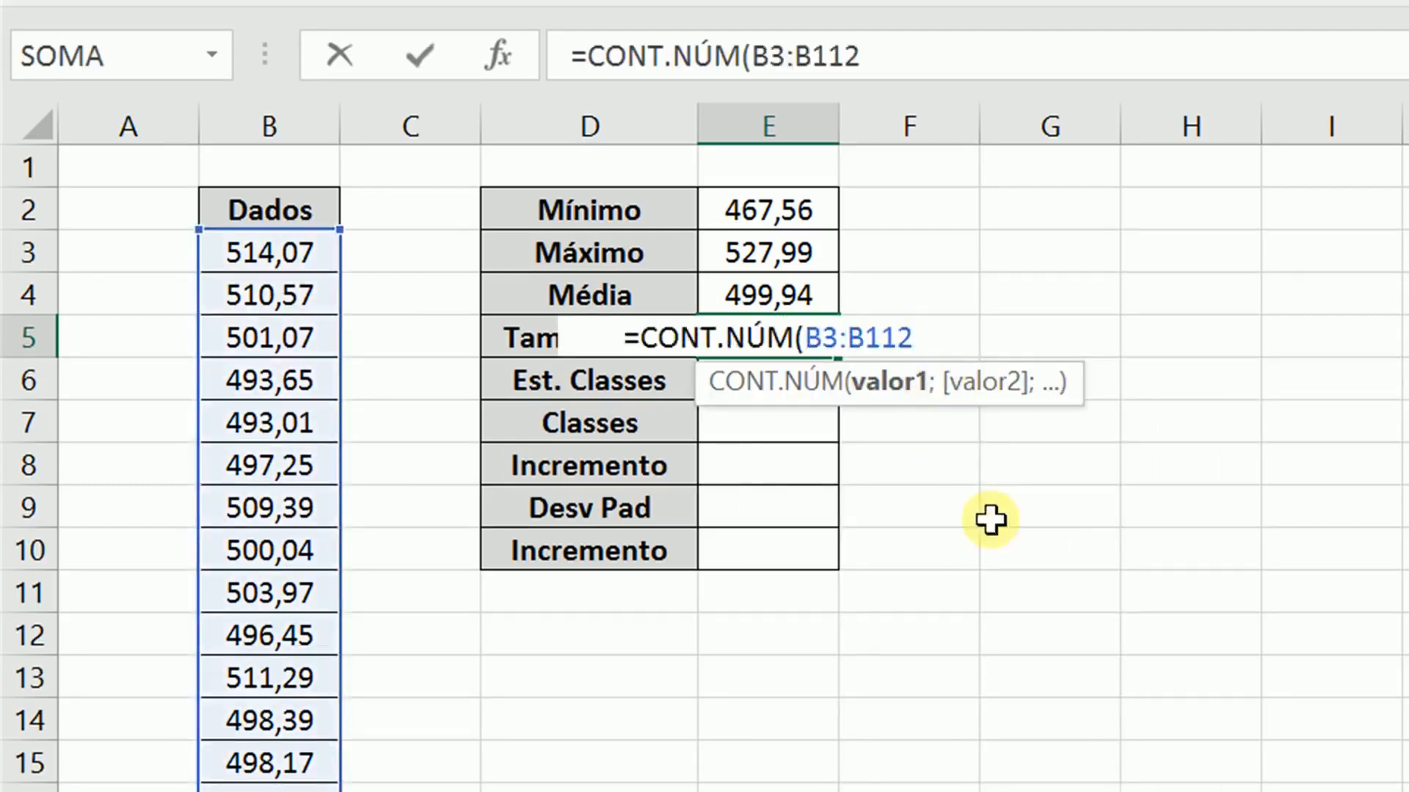
type(")")
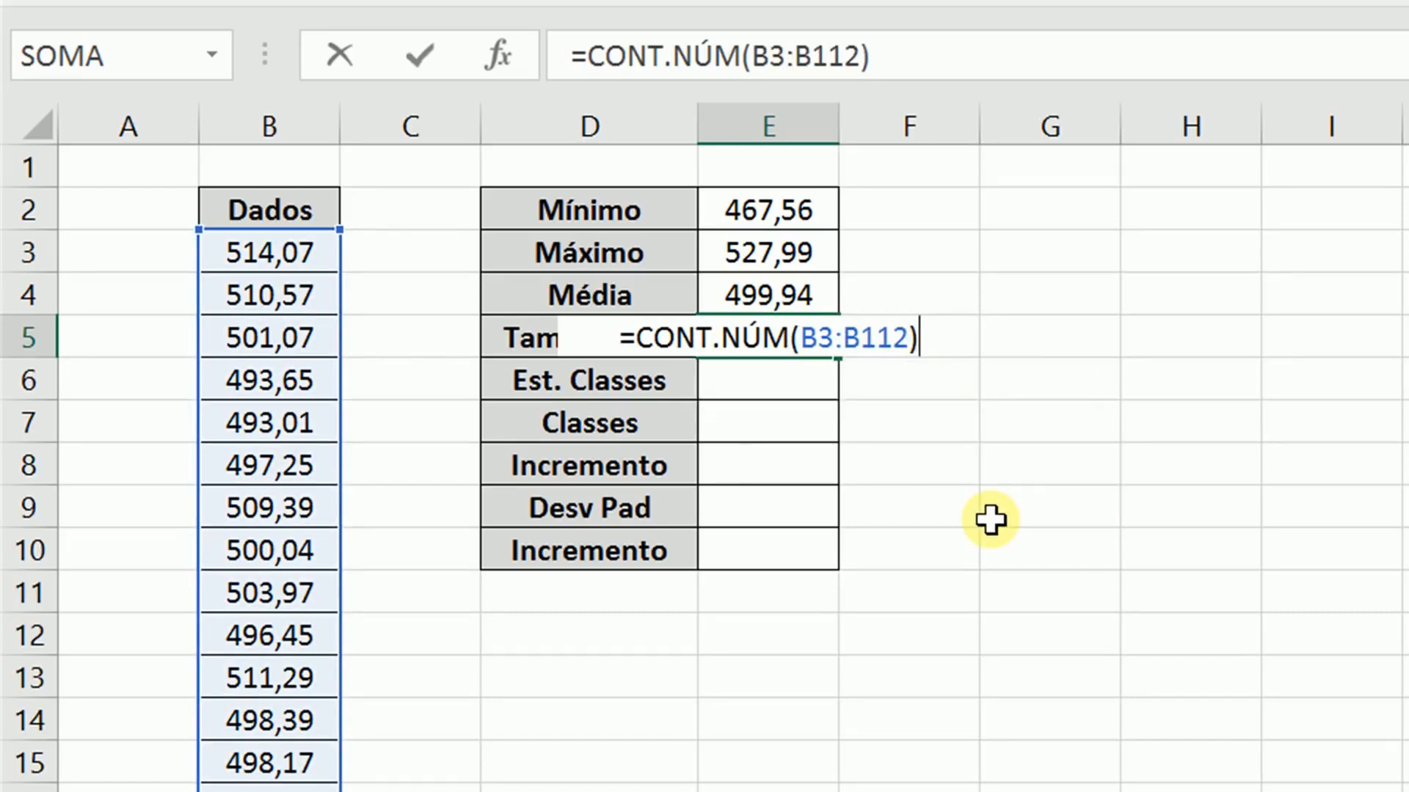
key("Return")
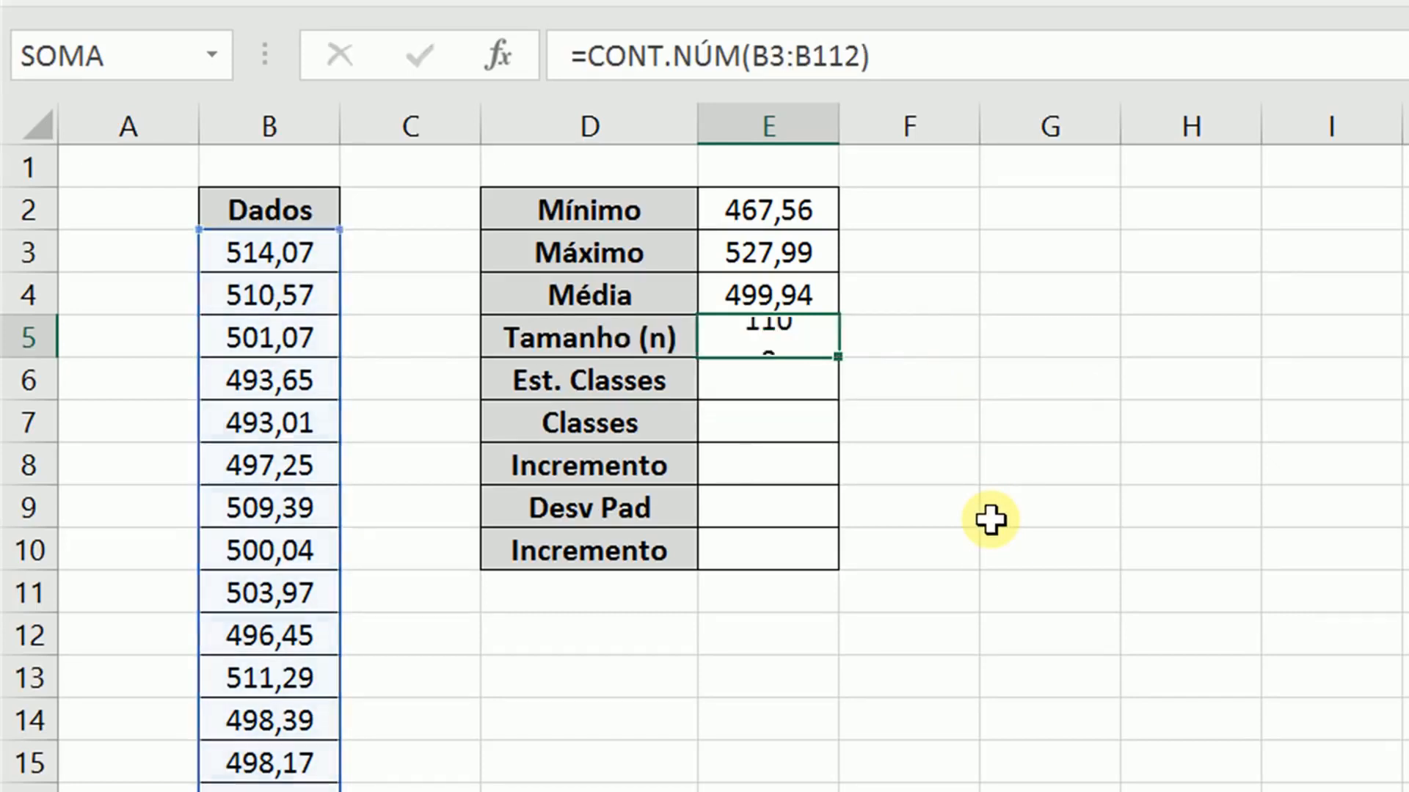
key("Up")
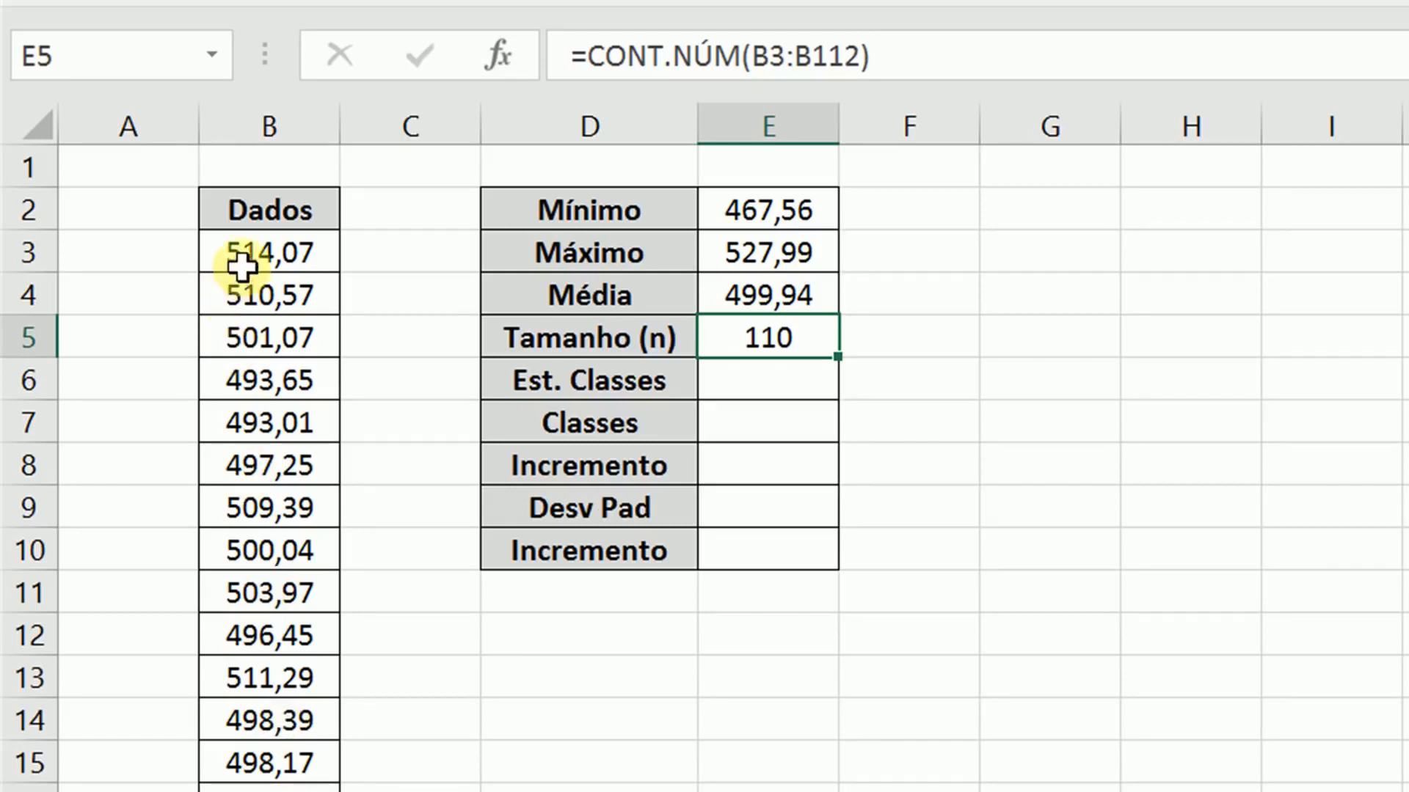
Estimate the number of classes in E6 as the square root of E5 using RAIZ, and enter 10 as Classes in E7
left_click(719, 387)
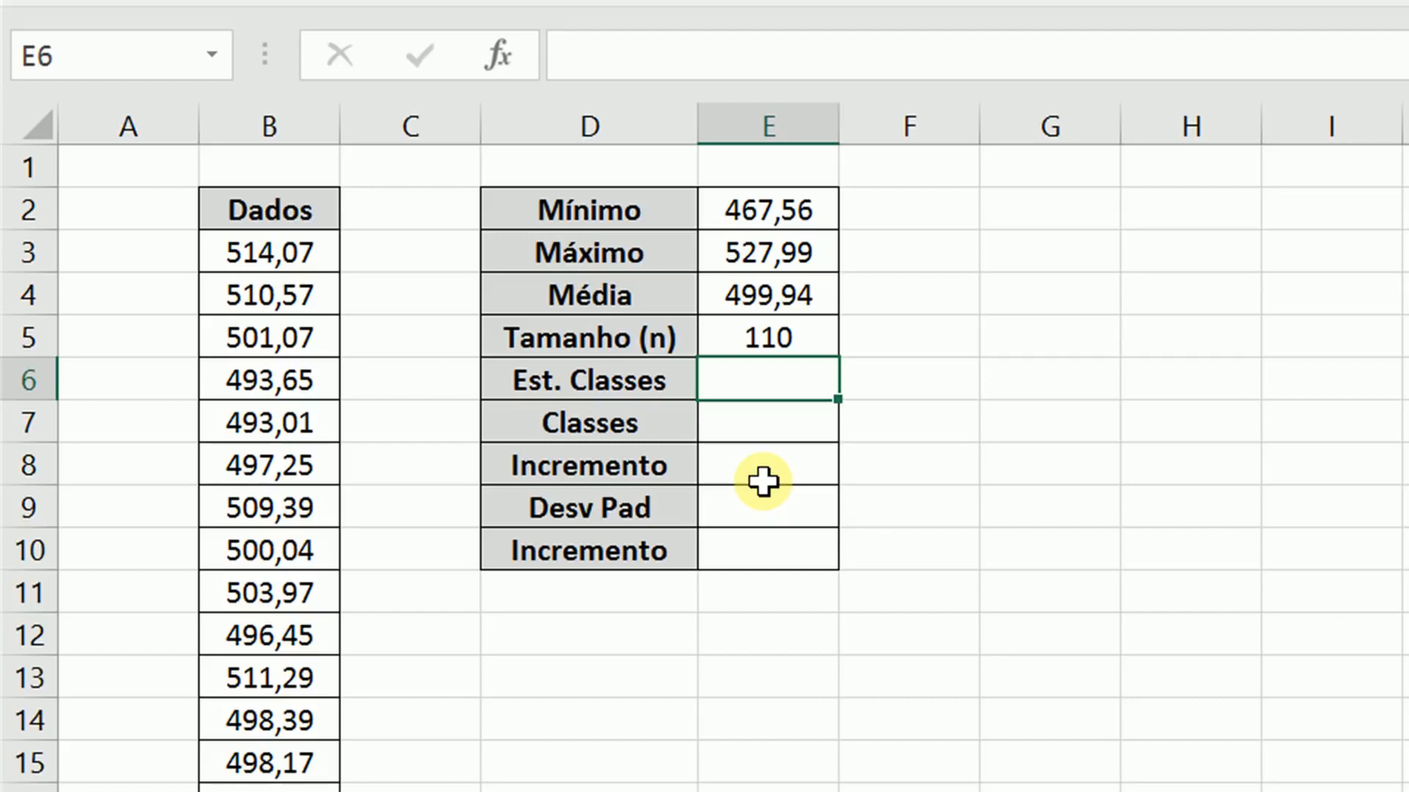
type("=rai")
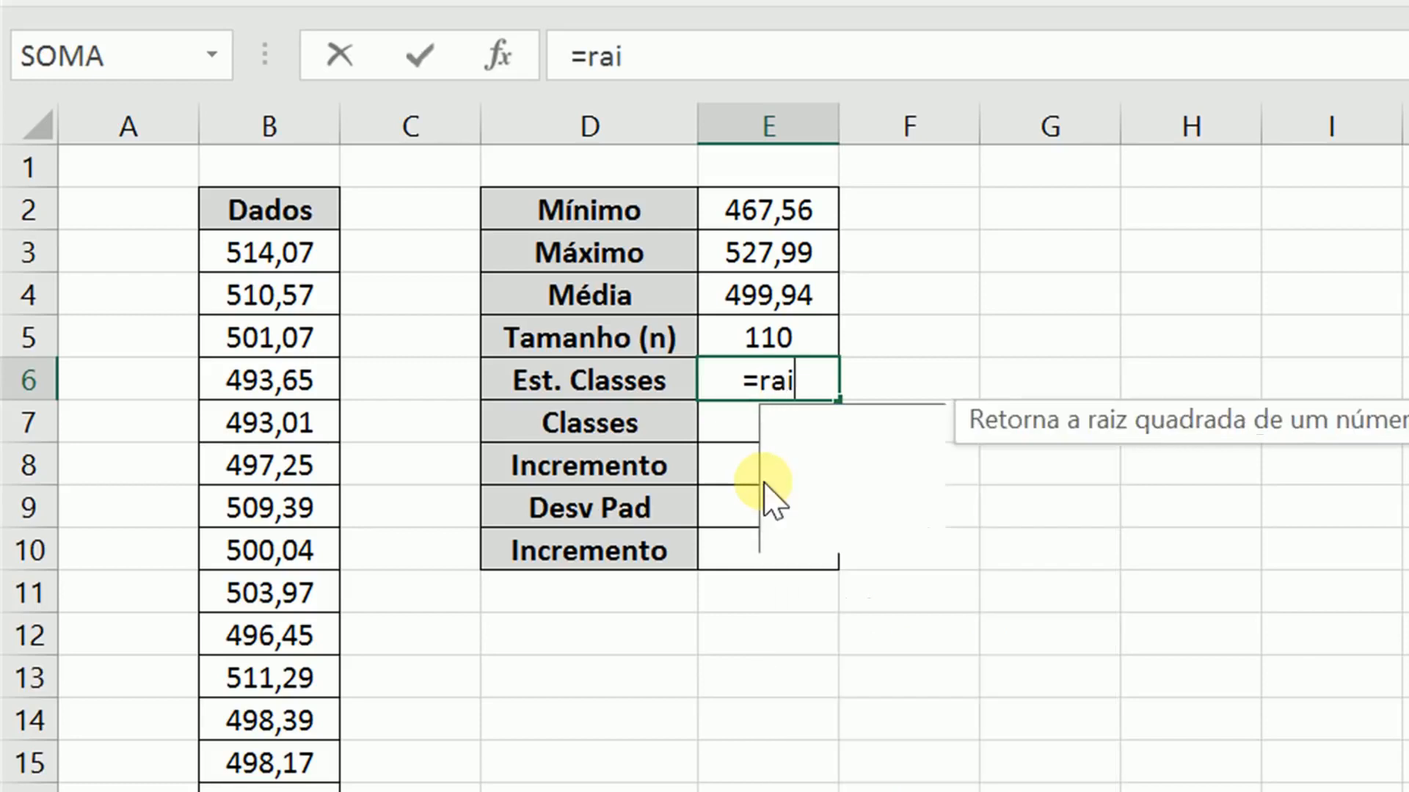
key("Tab")
key("Up")
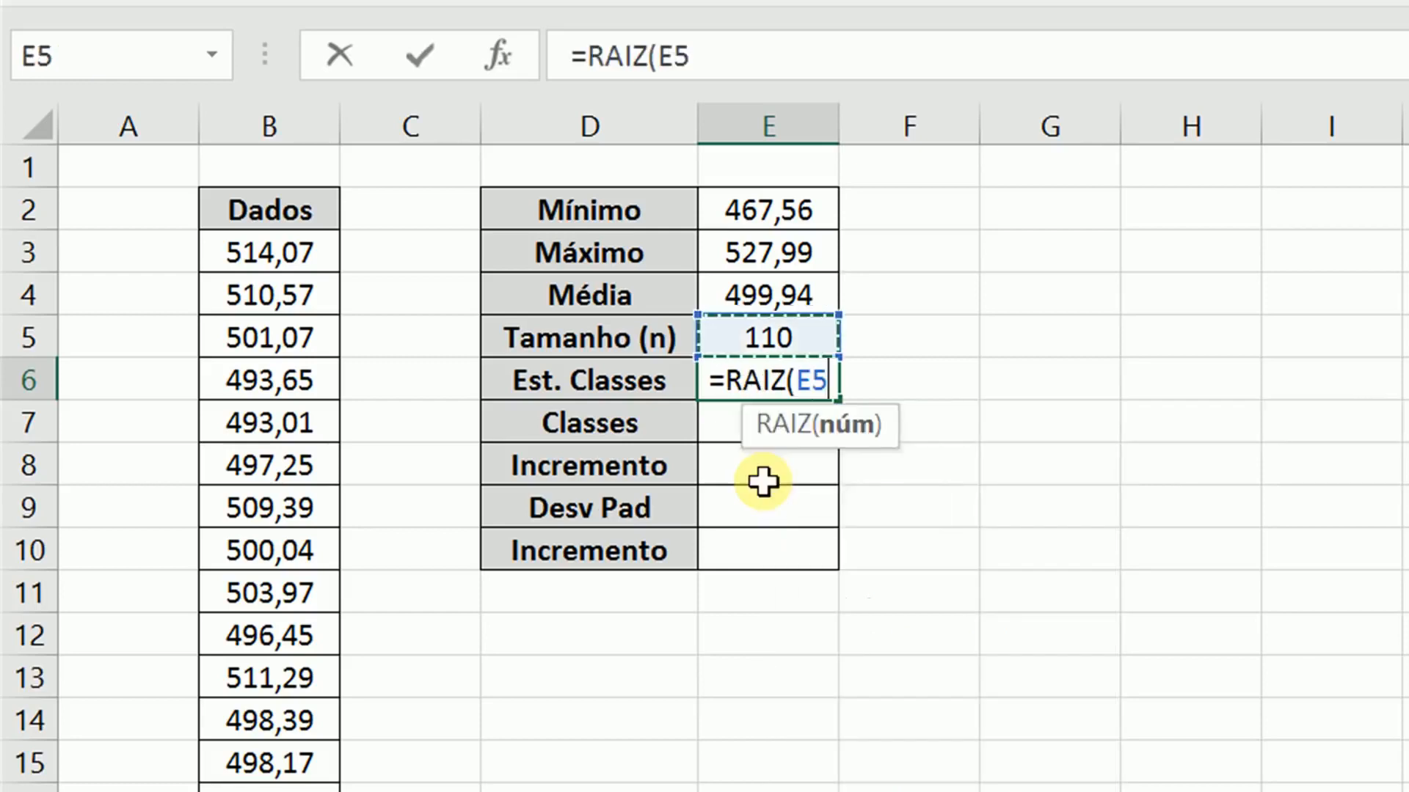
type(")")
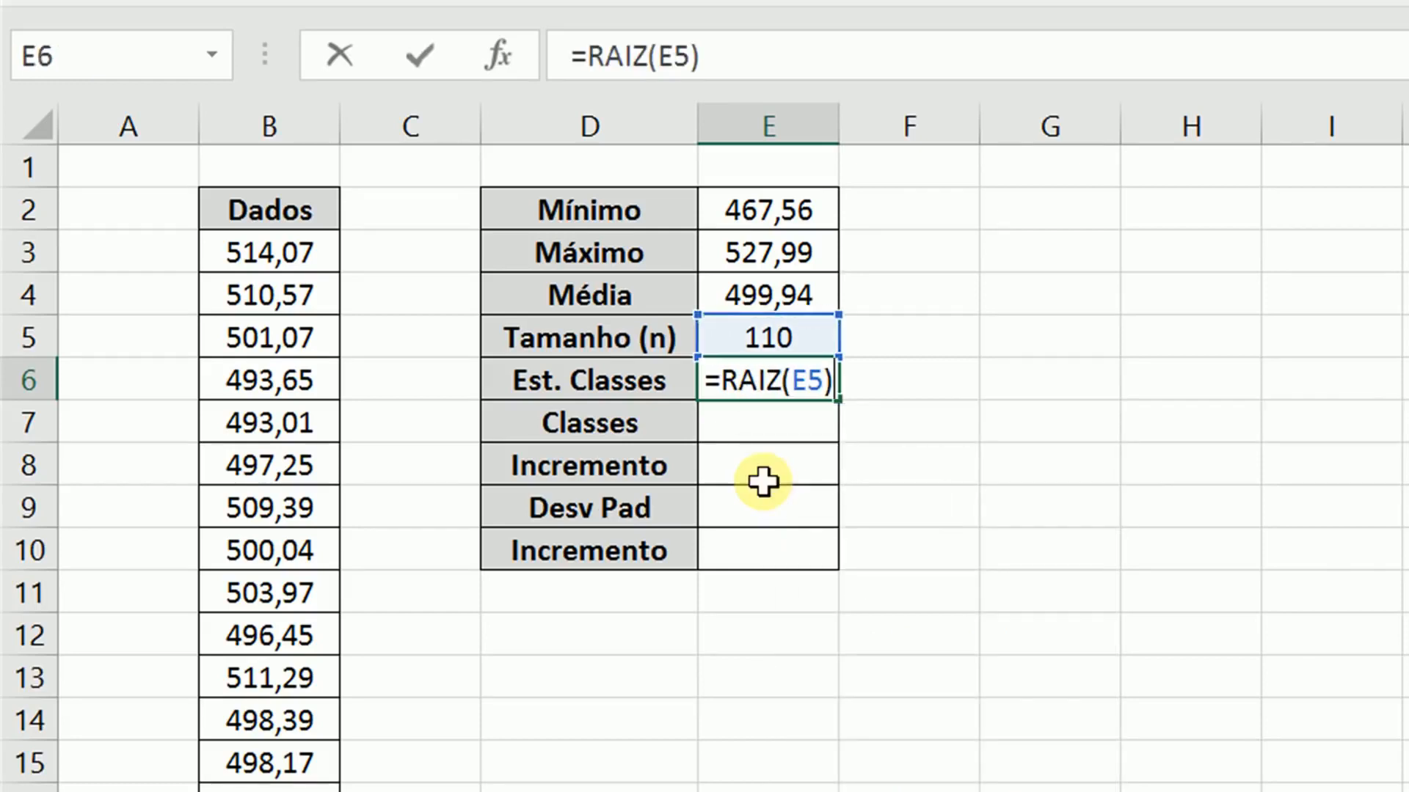
key("Return")
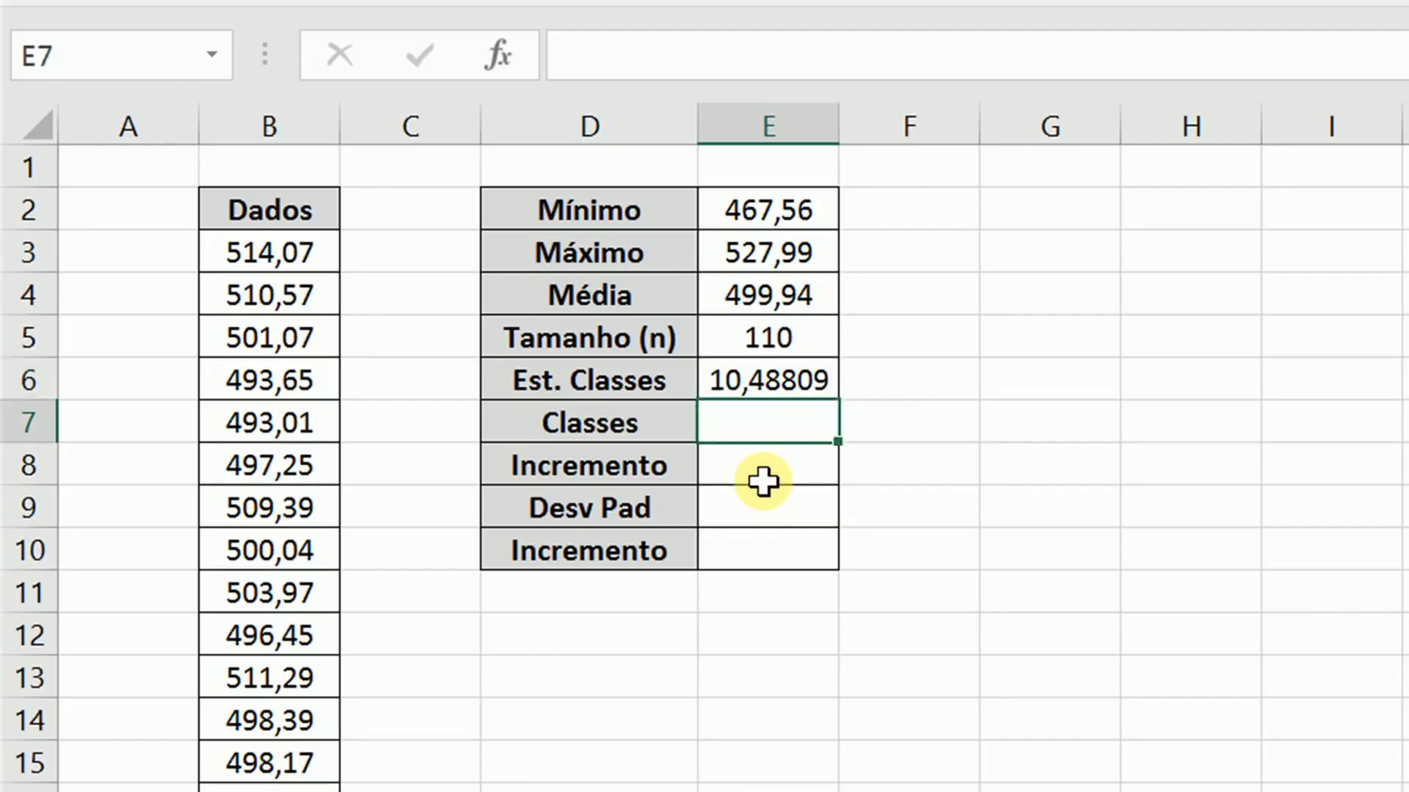
type("10")
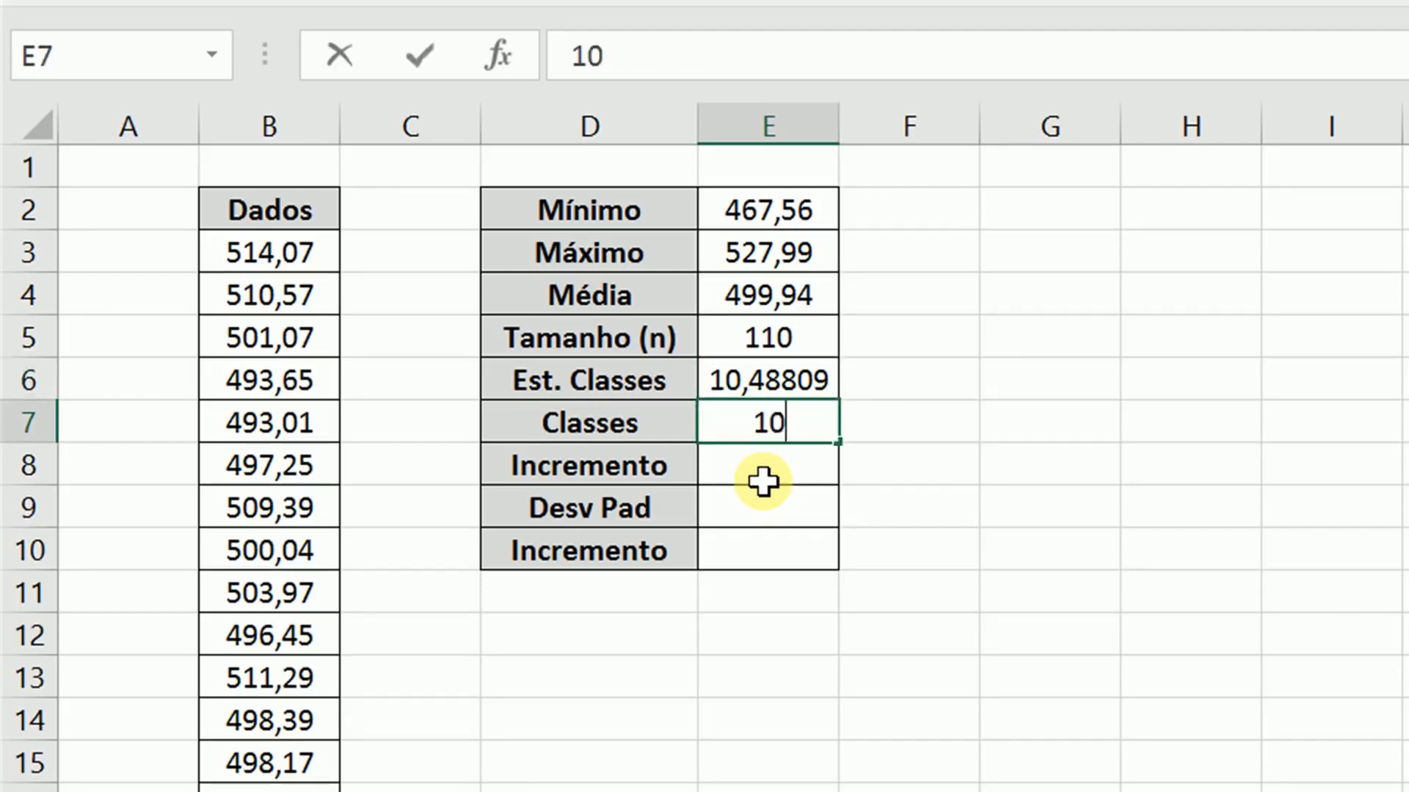
key("Return")
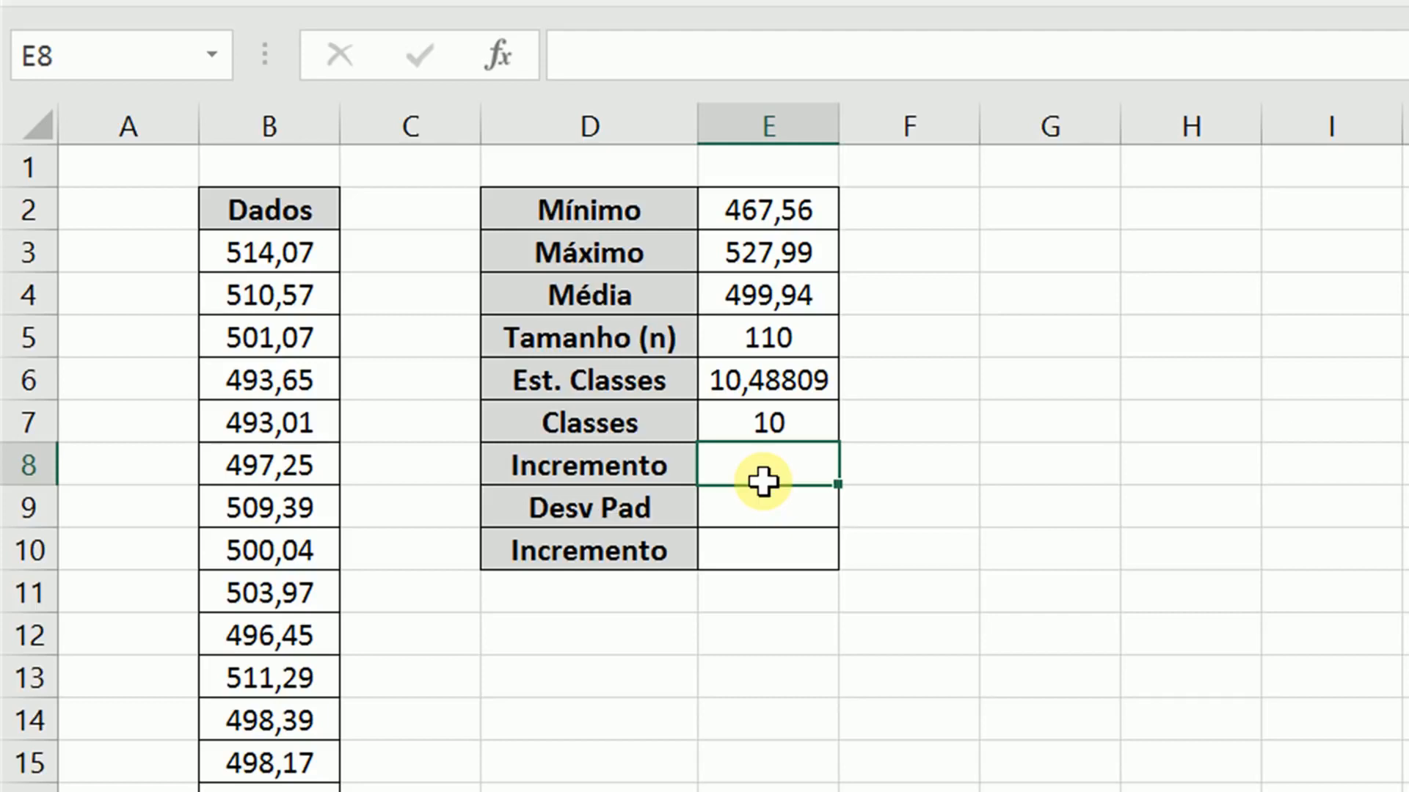
Calculate the class increment in E8 as the maximum minus the minimum, divided by the number of classes: =(E3-E2)/E7
left_click(758, 213)
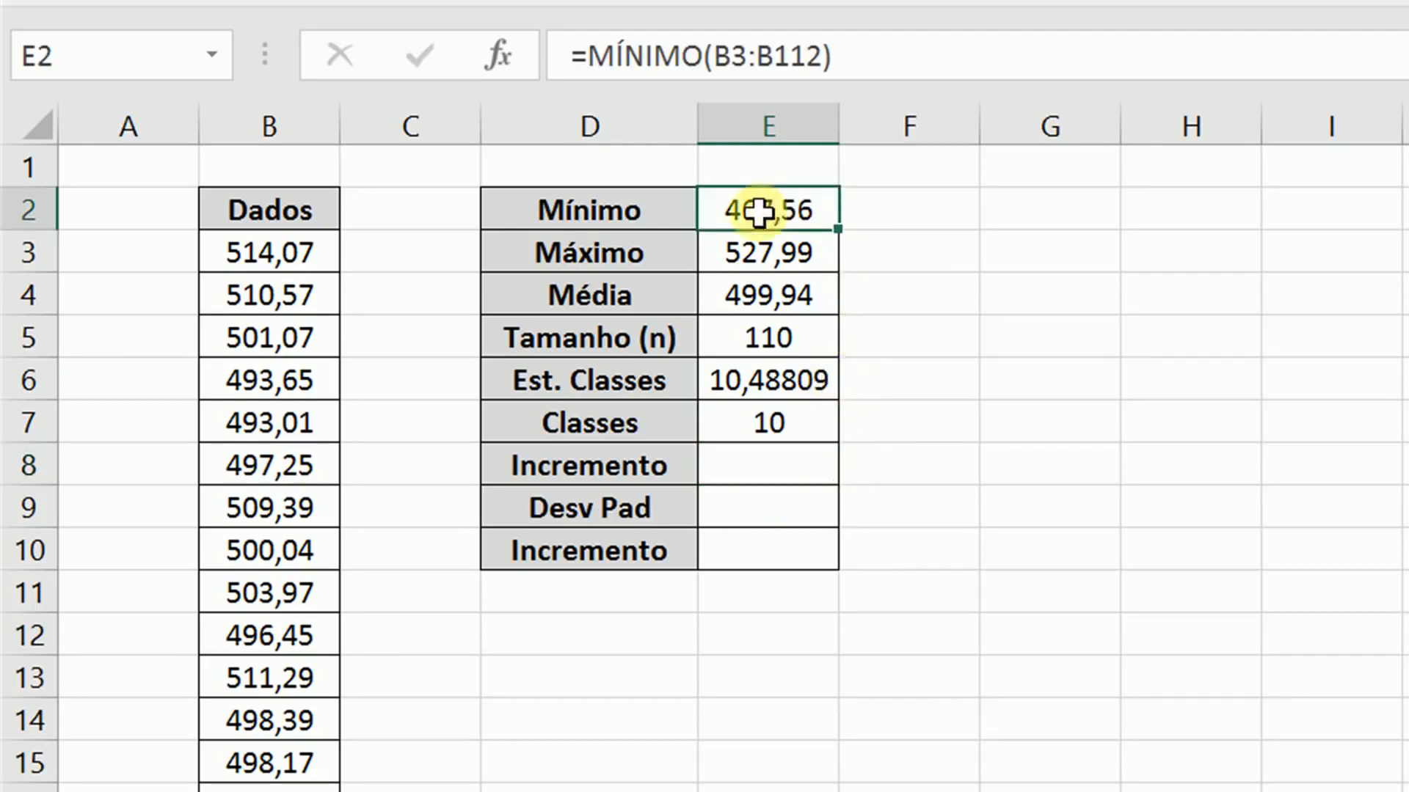
left_click(808, 257)
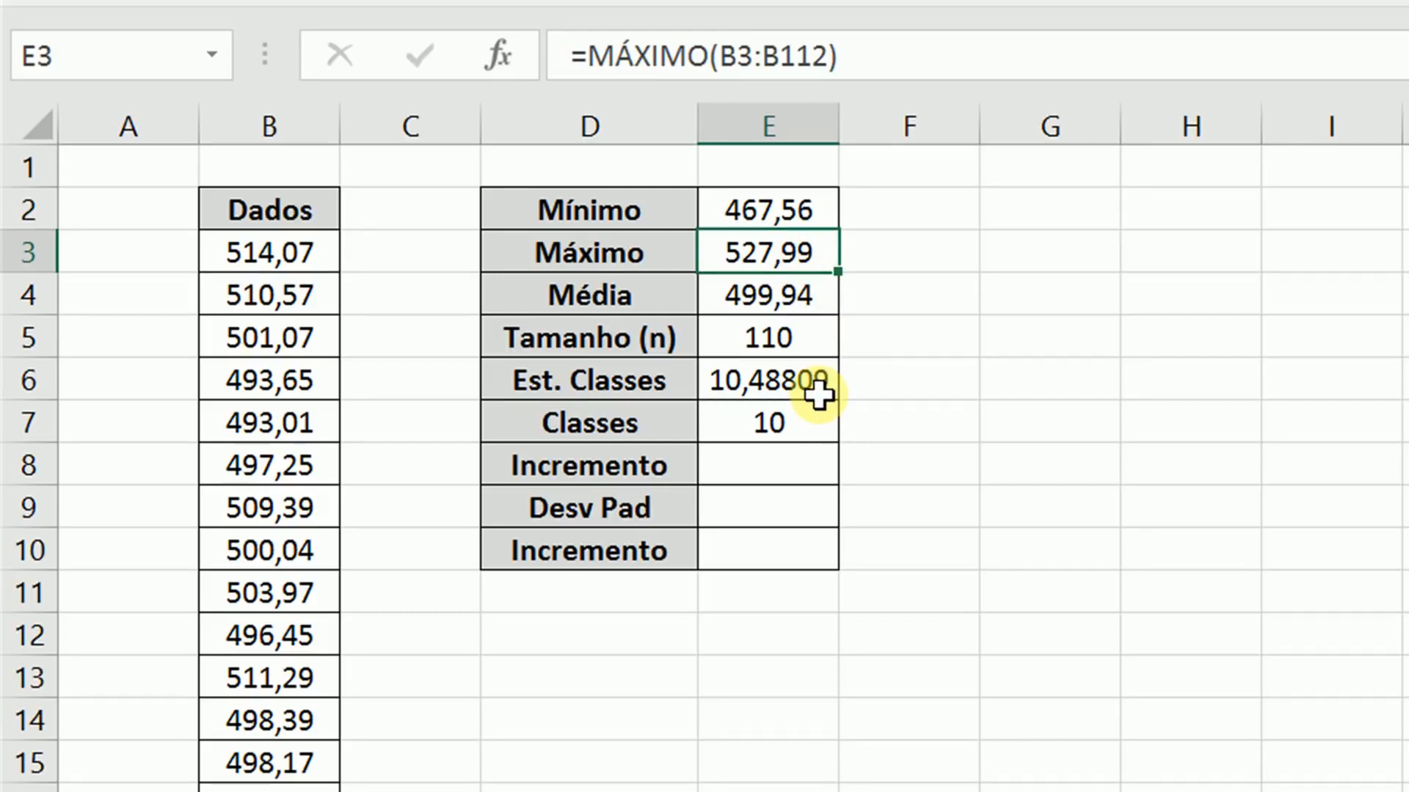
left_click(795, 466)
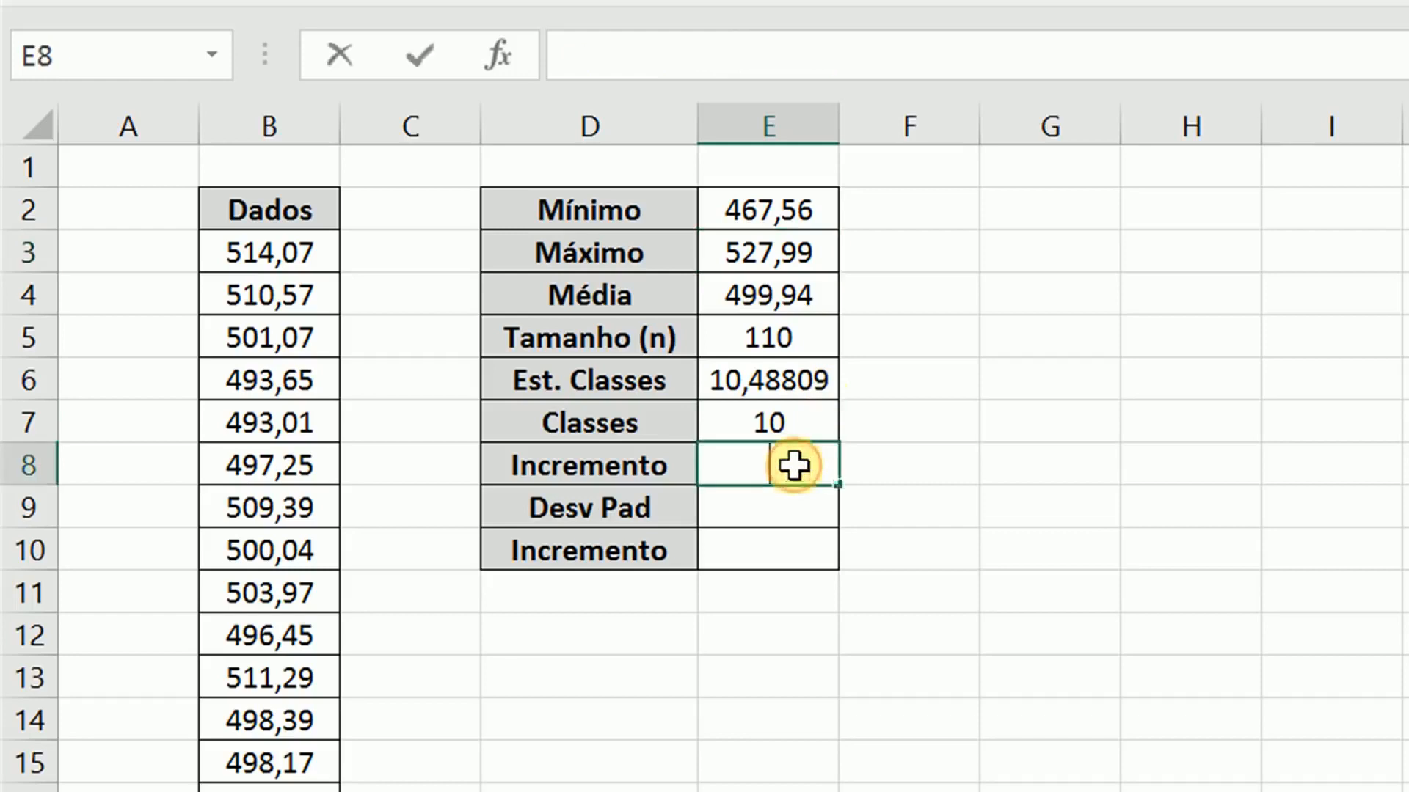
type("=(")
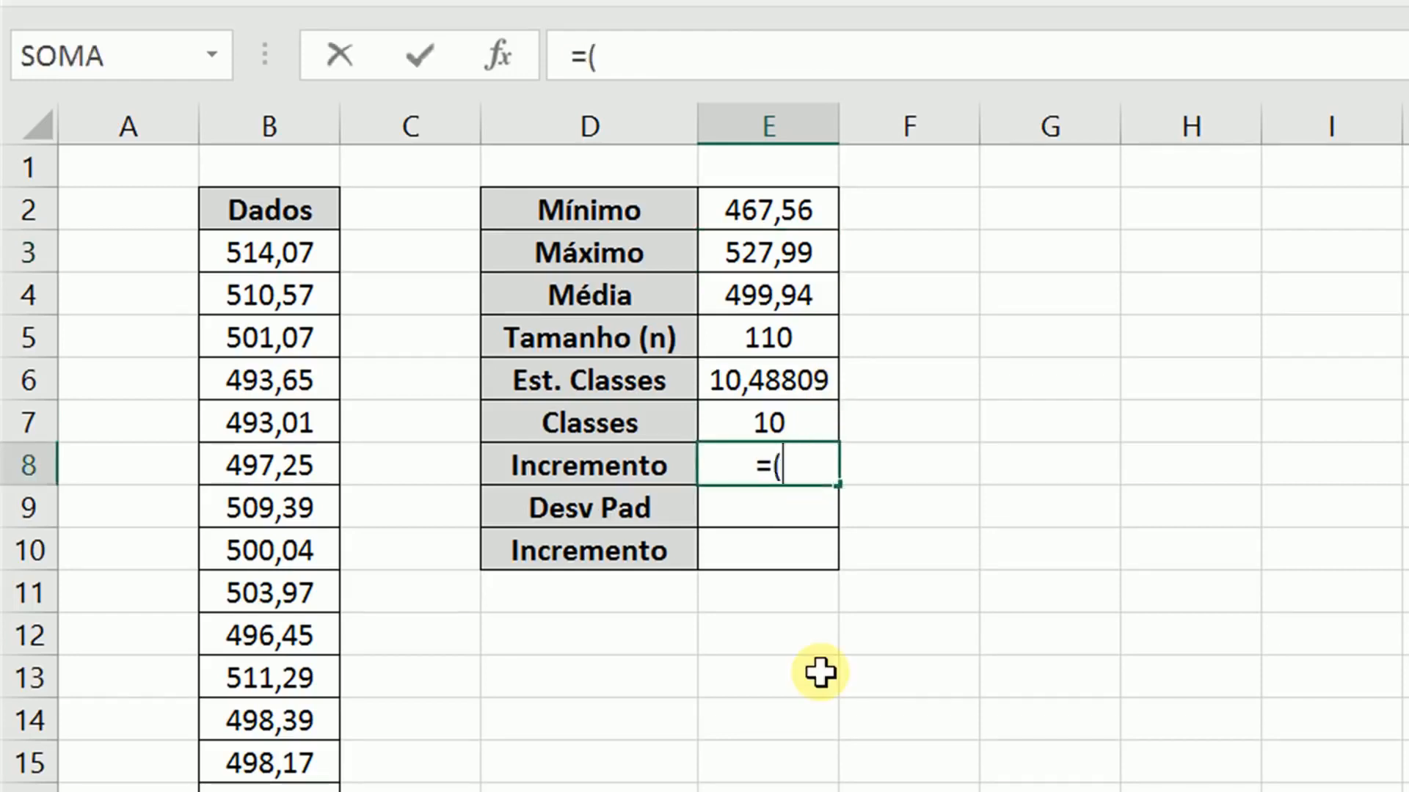
left_click(744, 247)
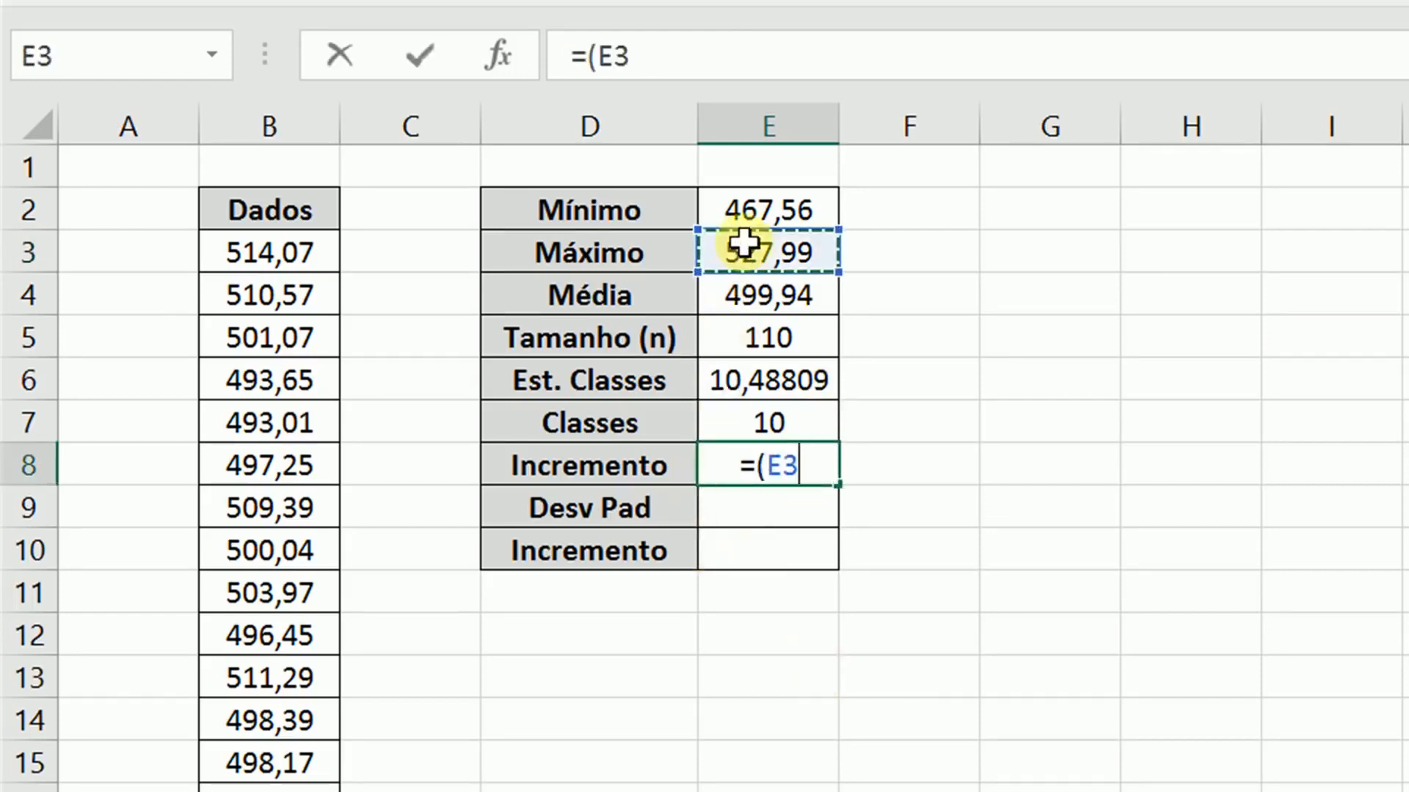
type("-")
left_click(743, 220)
type(")/1")
key("BackSpace")
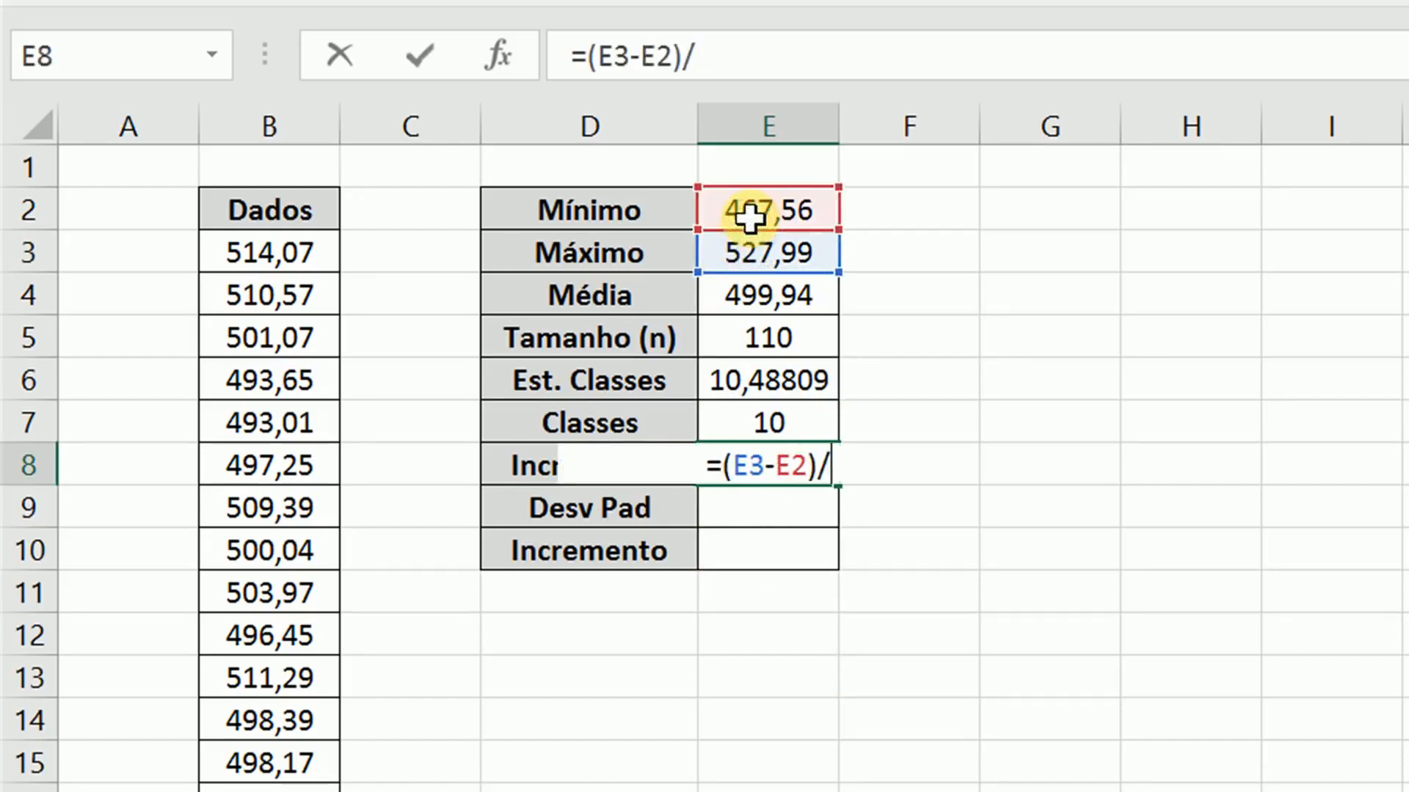
left_click(763, 423)
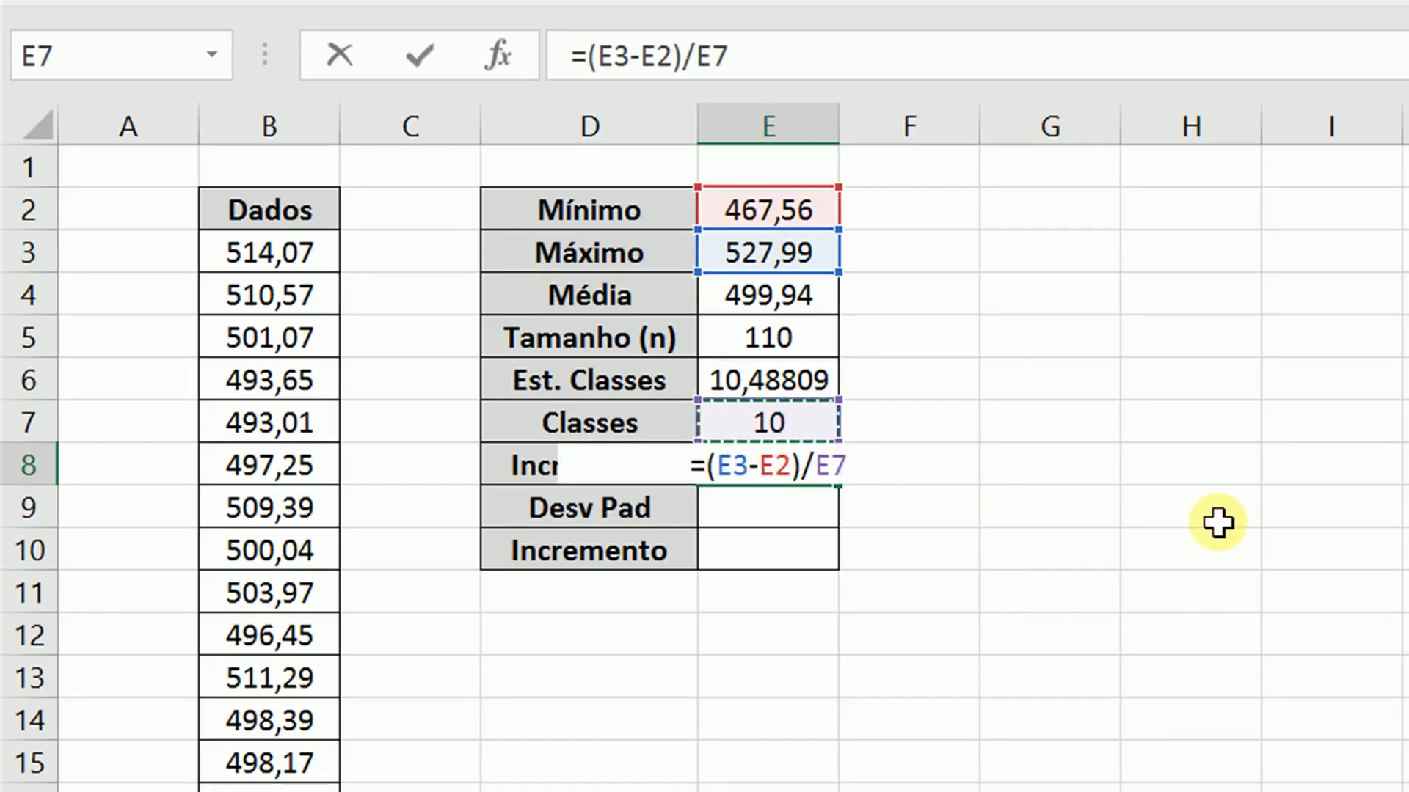
key("ctrl+Return")
key("Down")
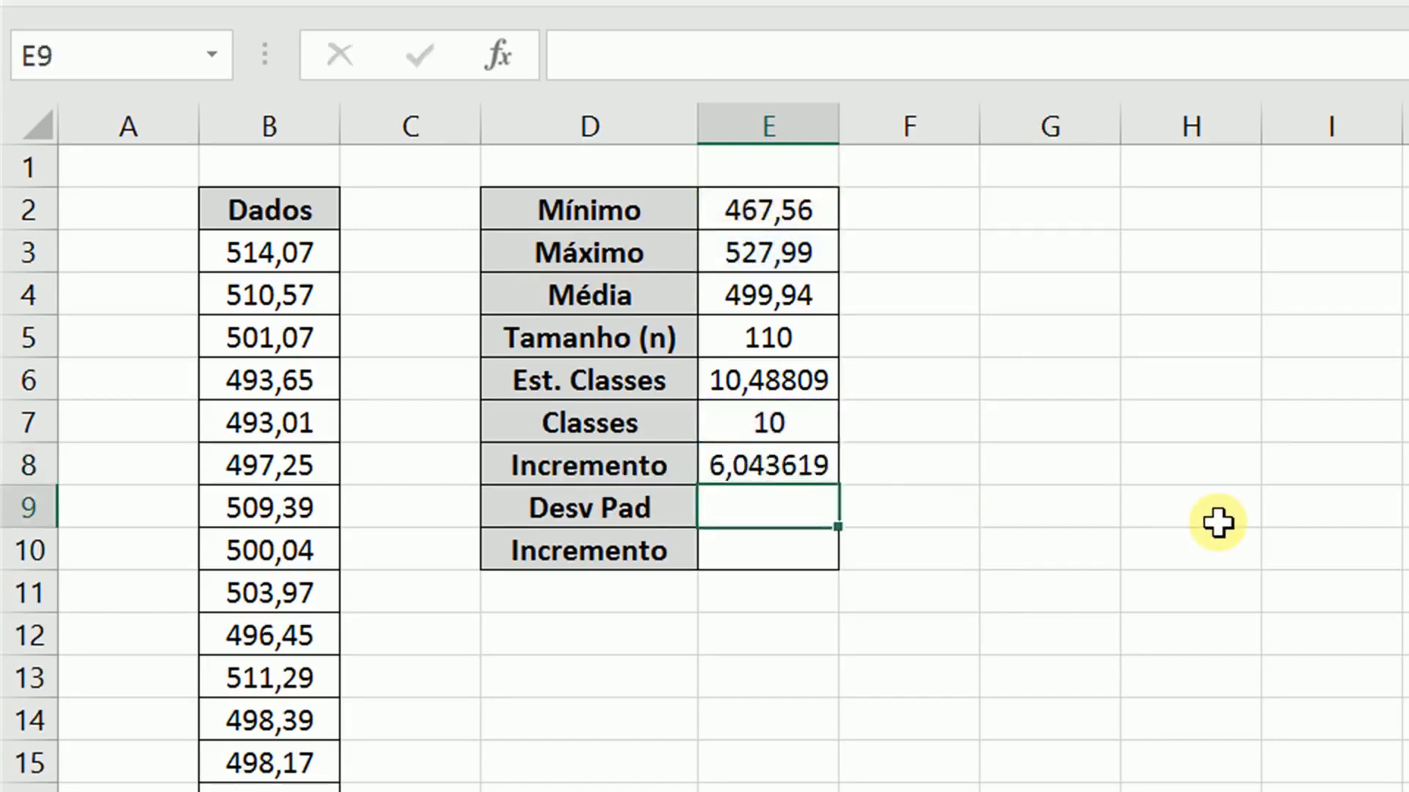
key("Up")
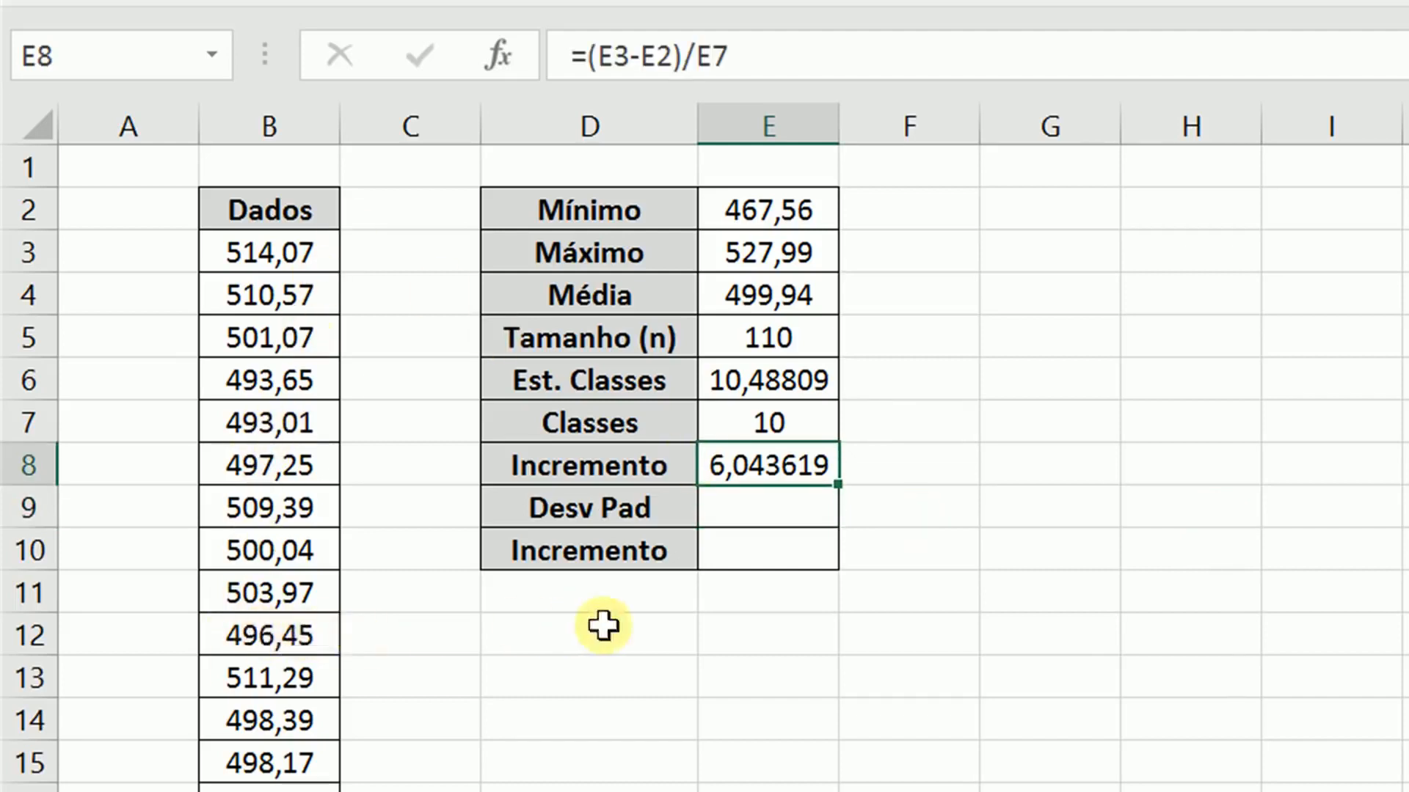
Calculate the sample standard deviation in E9 using DESVPAD.A over B3:B112
left_click(787, 505)
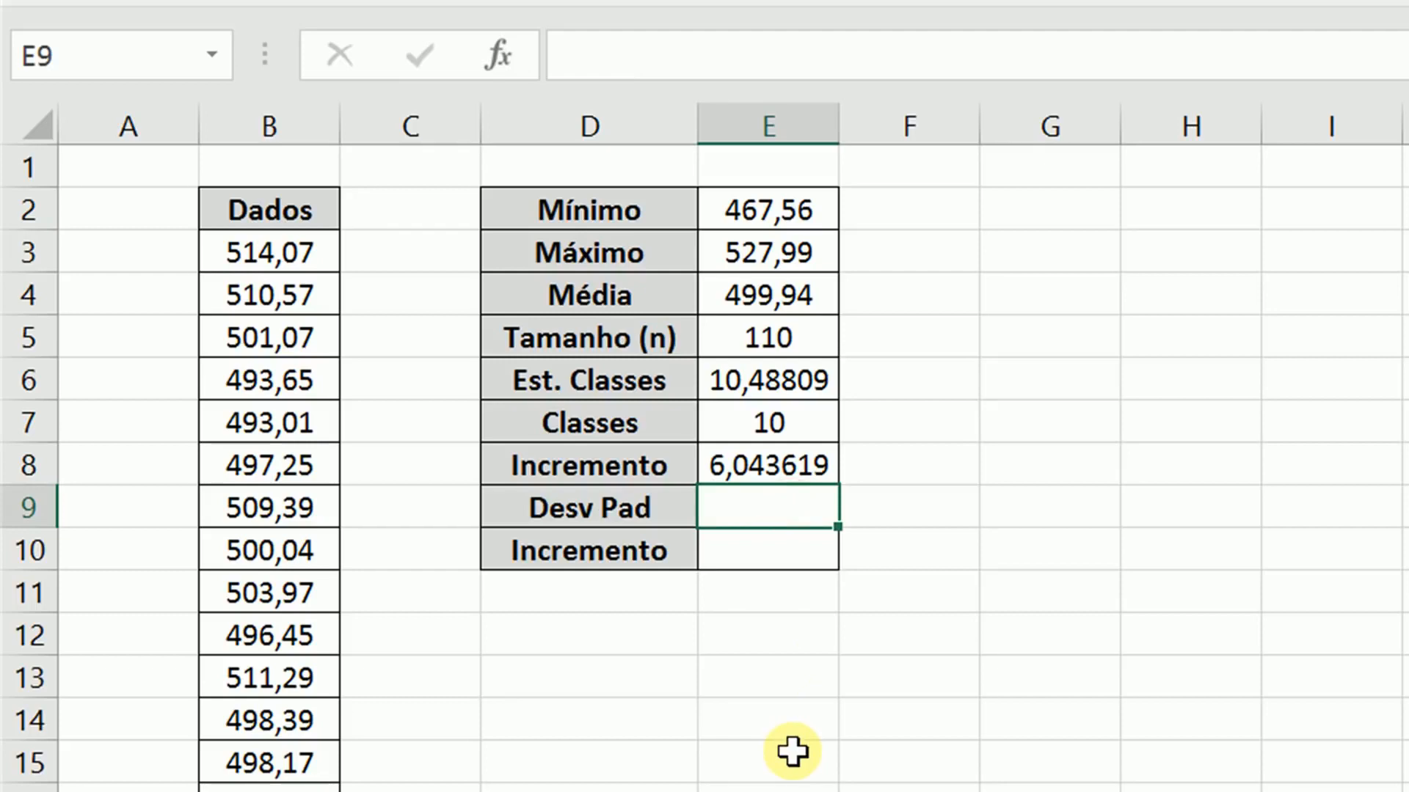
type("=desv")
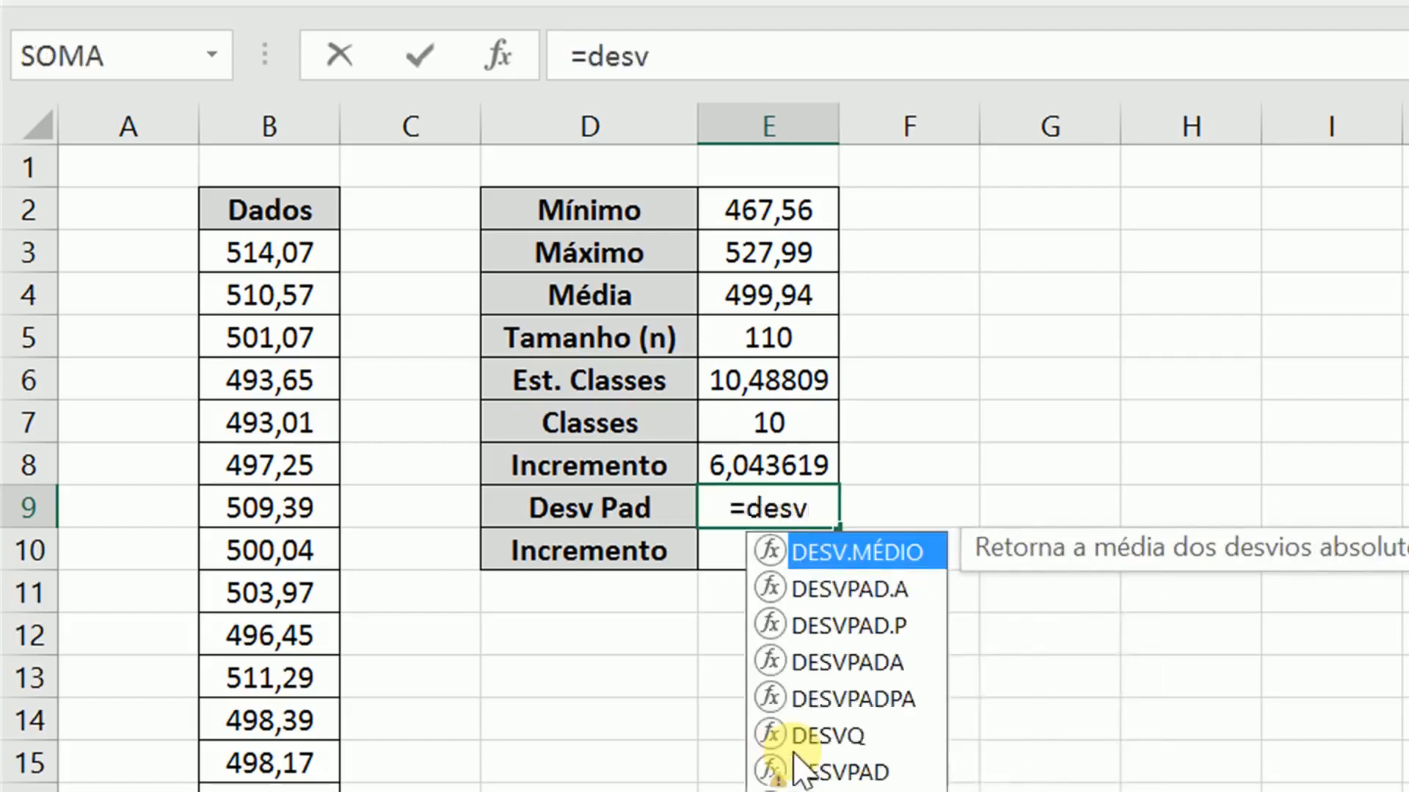
key("Down")
key("Tab")
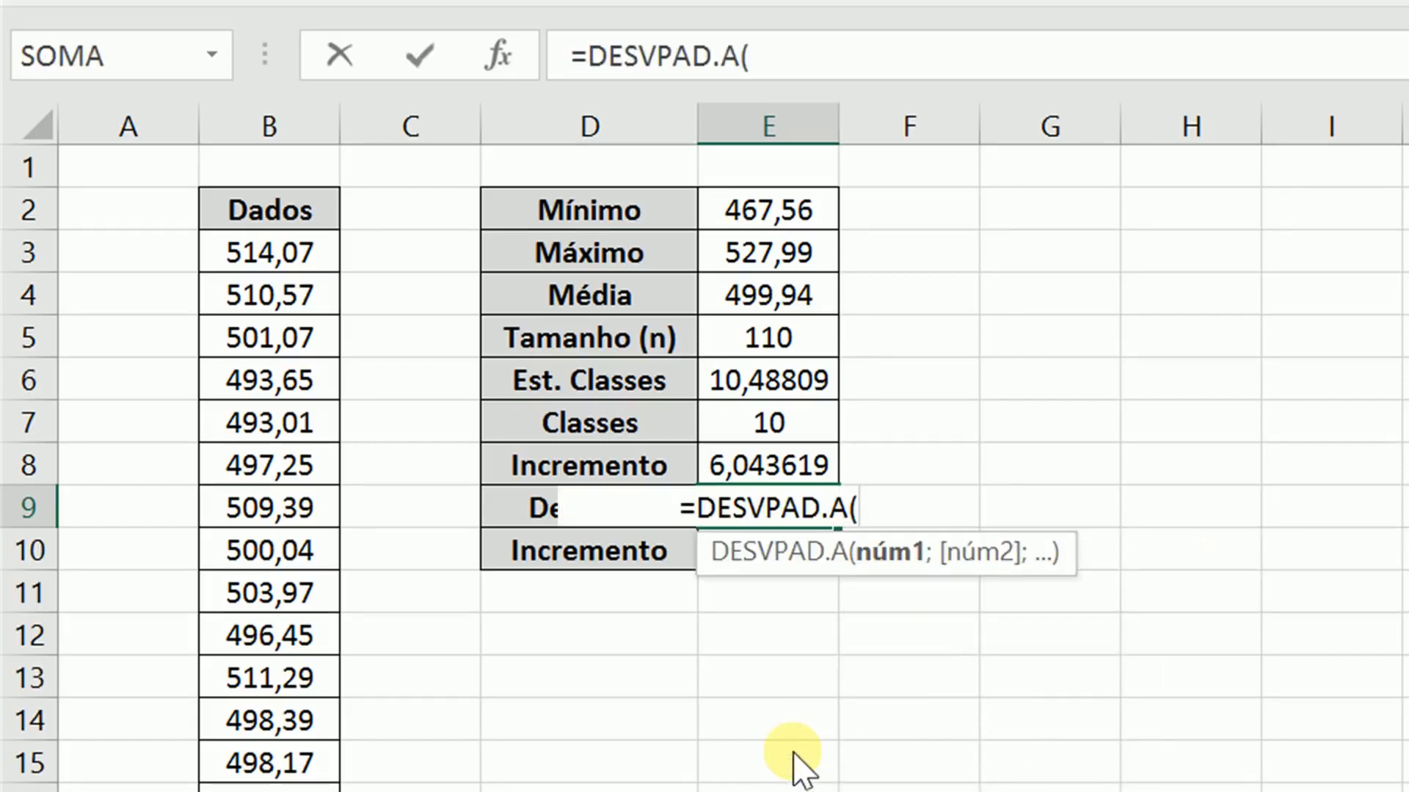
type("B3:B112")
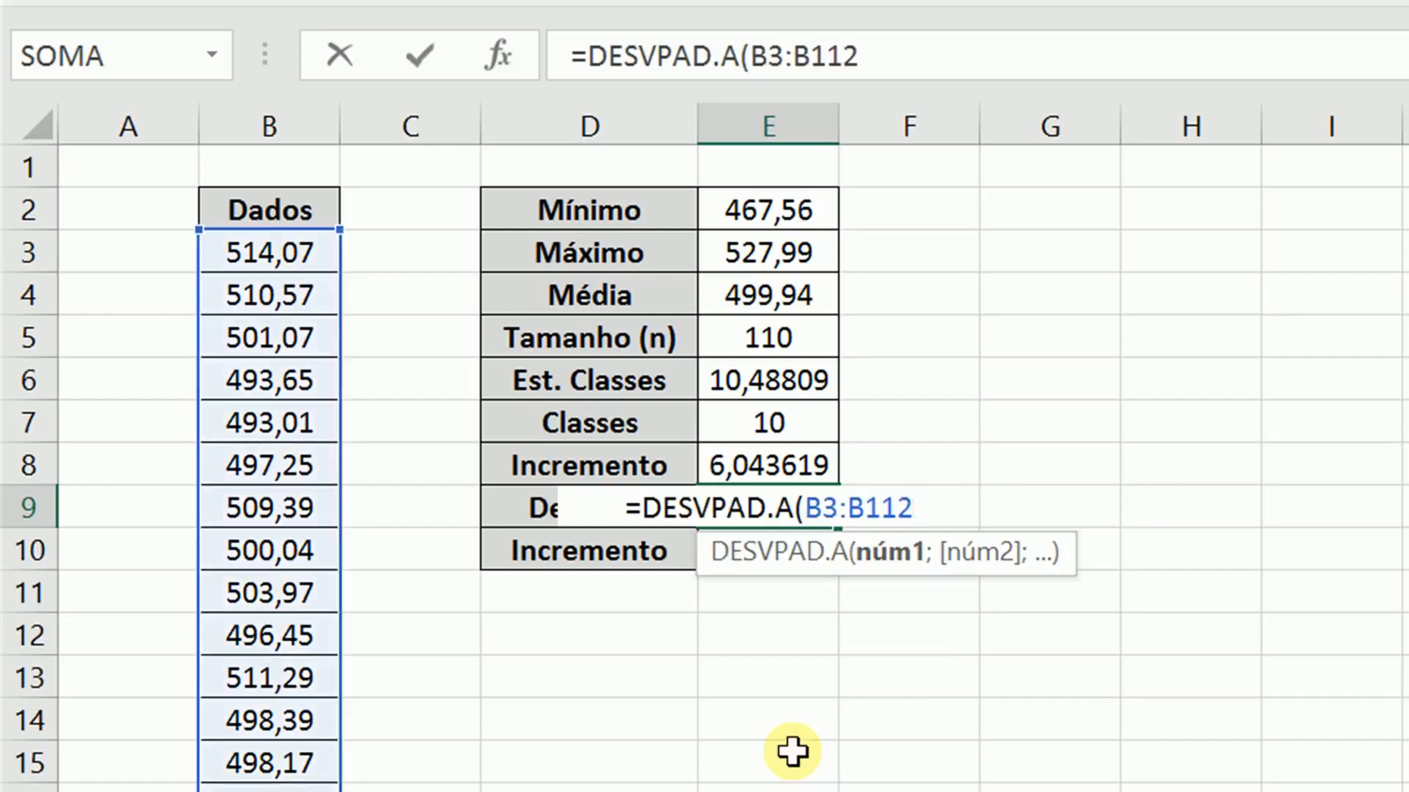
type(")")
key("Return")
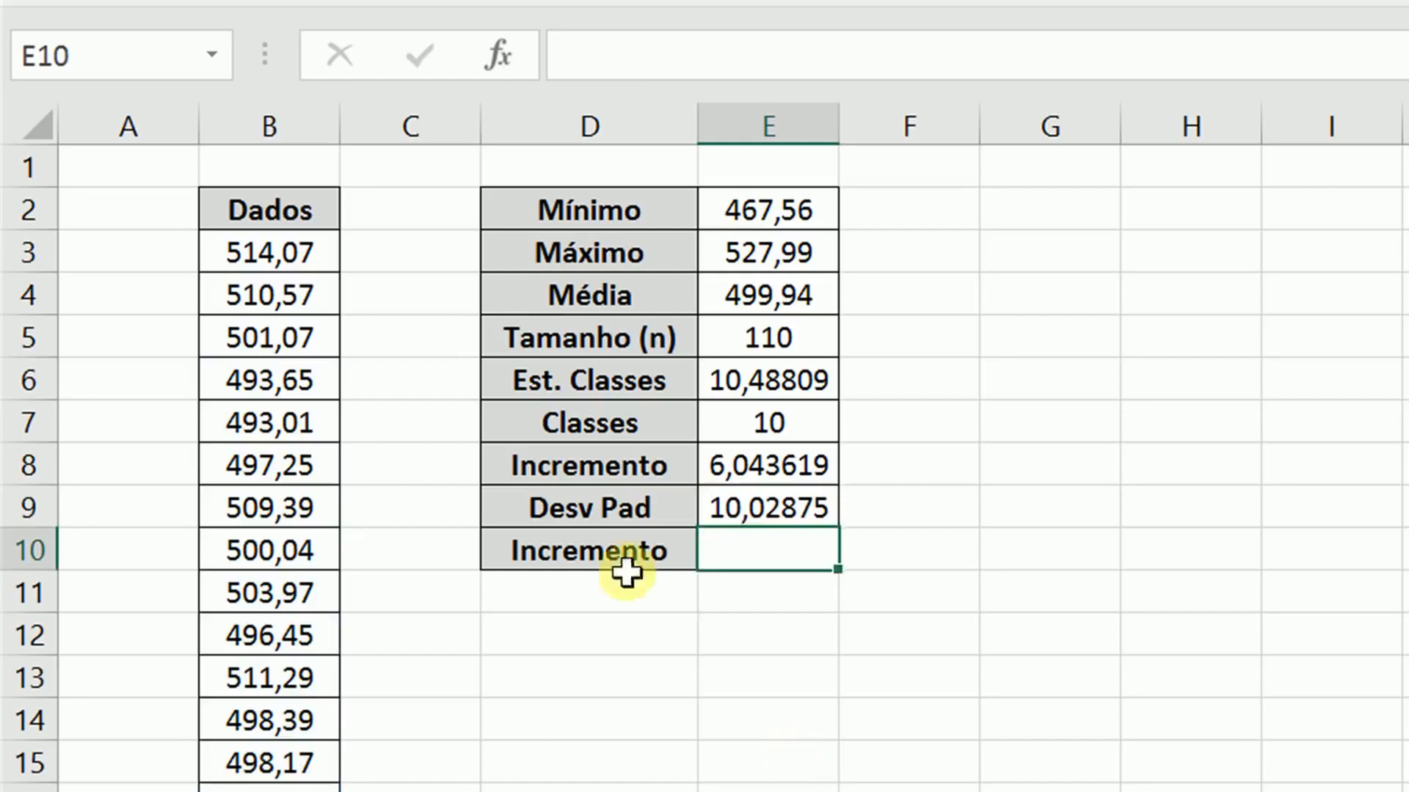
Rename the last row label of the statistics table, in D10, as Incremento 2
left_click(637, 551)
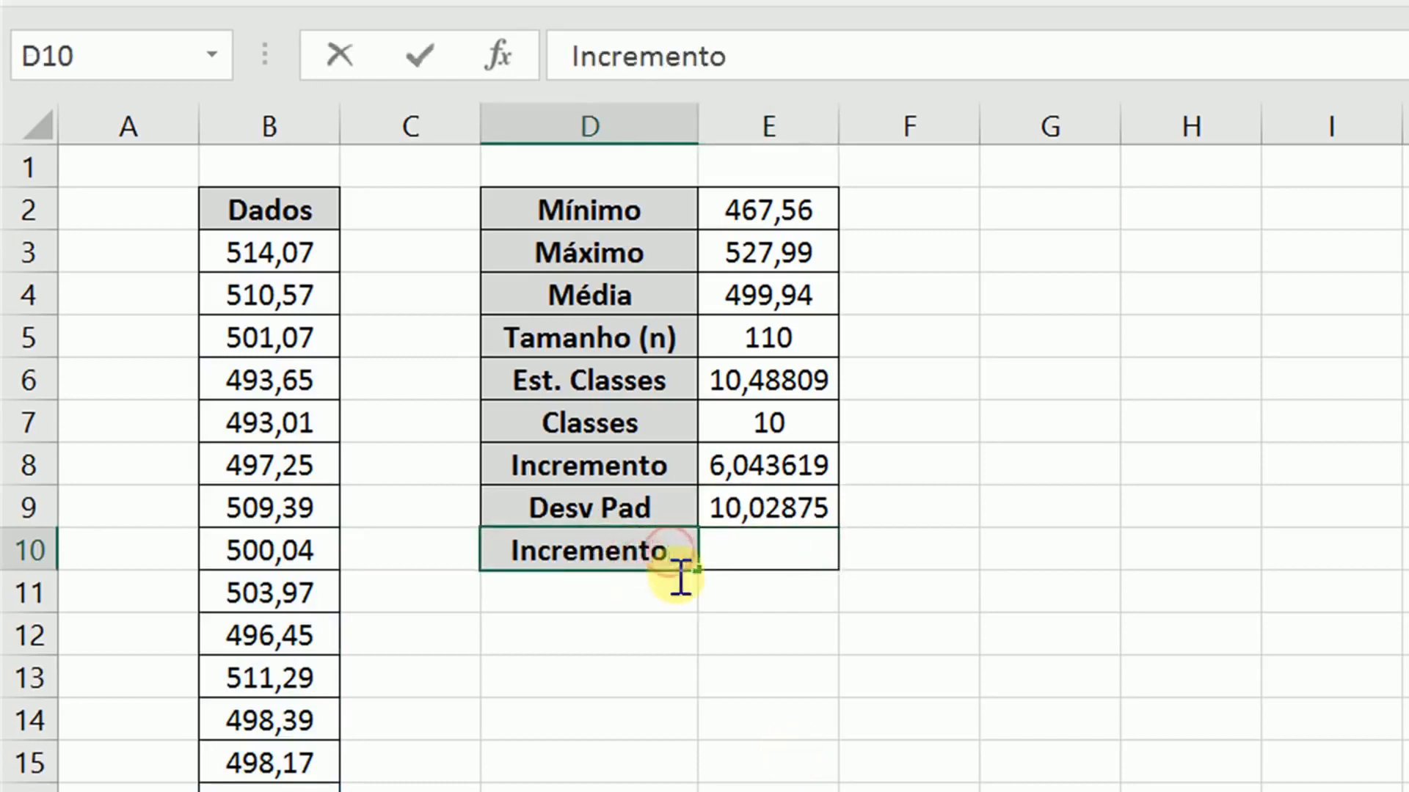
type("2")
key("Return")
left_click(856, 748)
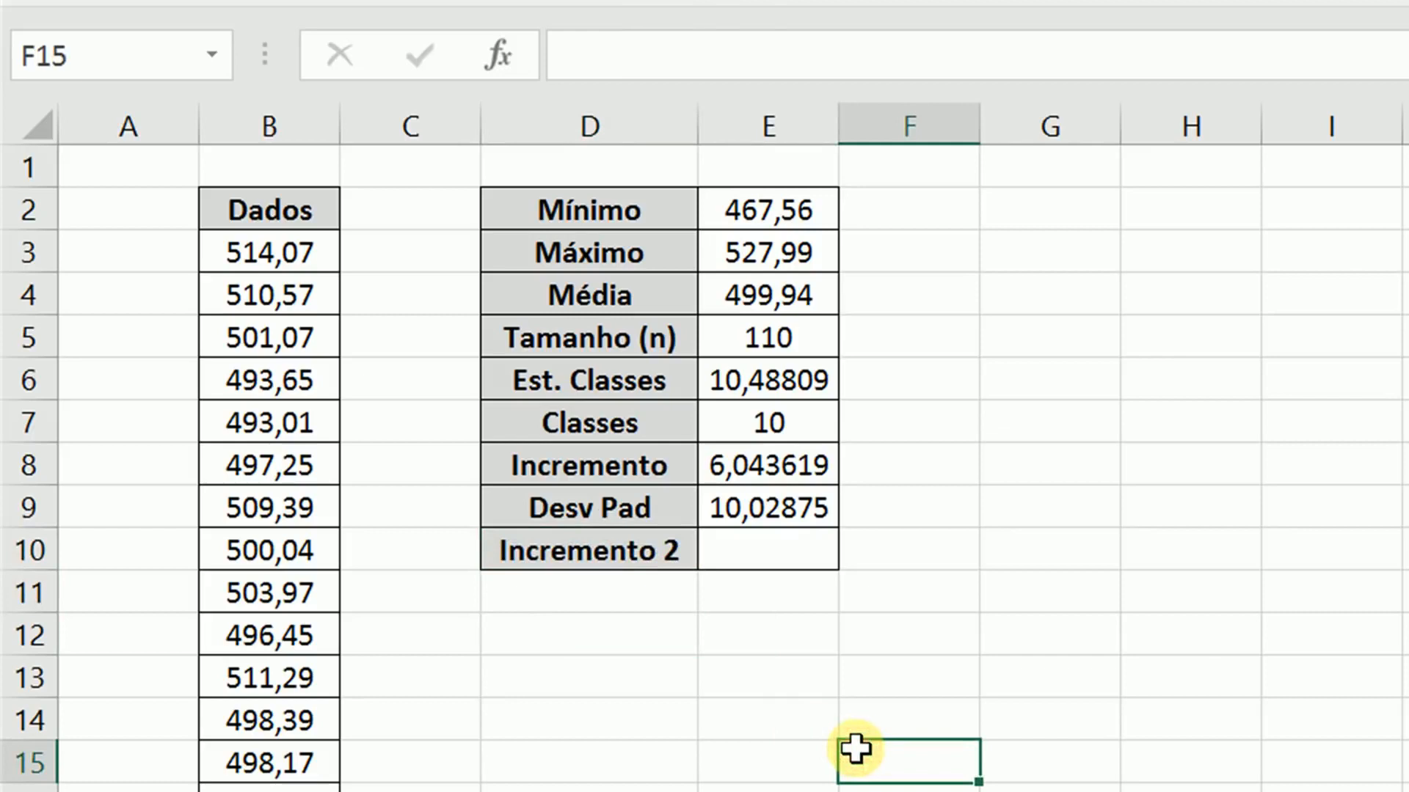
left_click(560, 645)
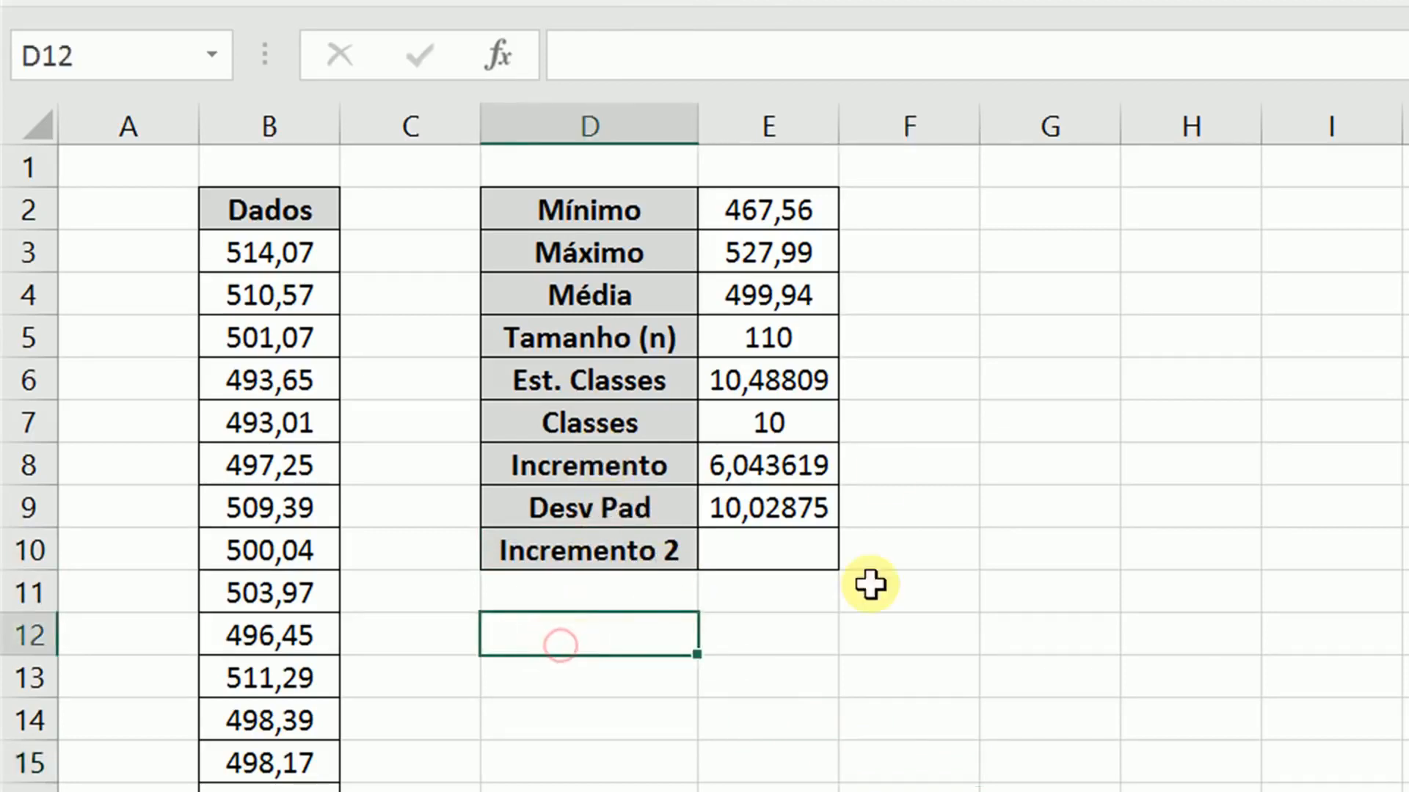
Enter the header Classes in G2 and fill G3:G12 with the class numbers 1 to 10
left_click(994, 214)
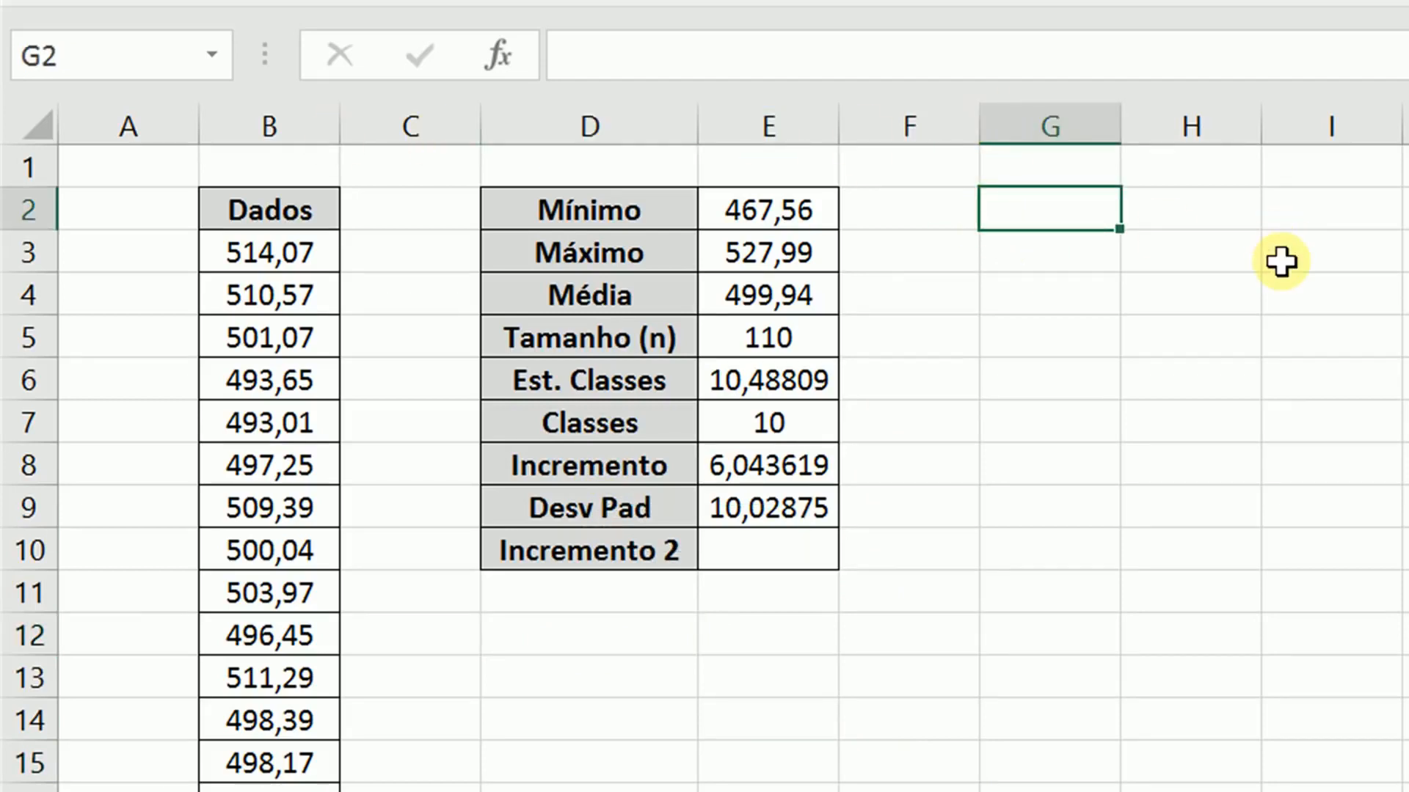
type("Classes")
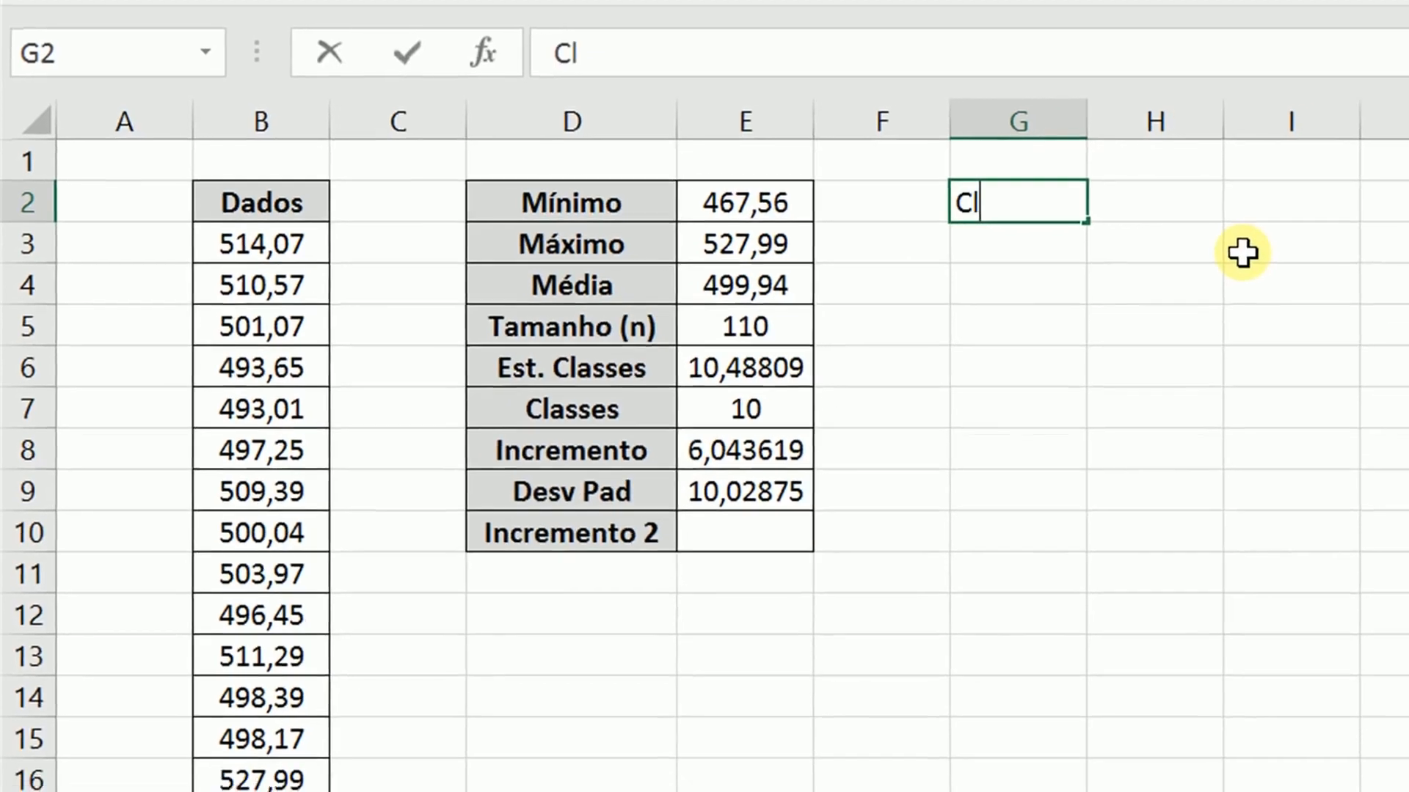
key("Return")
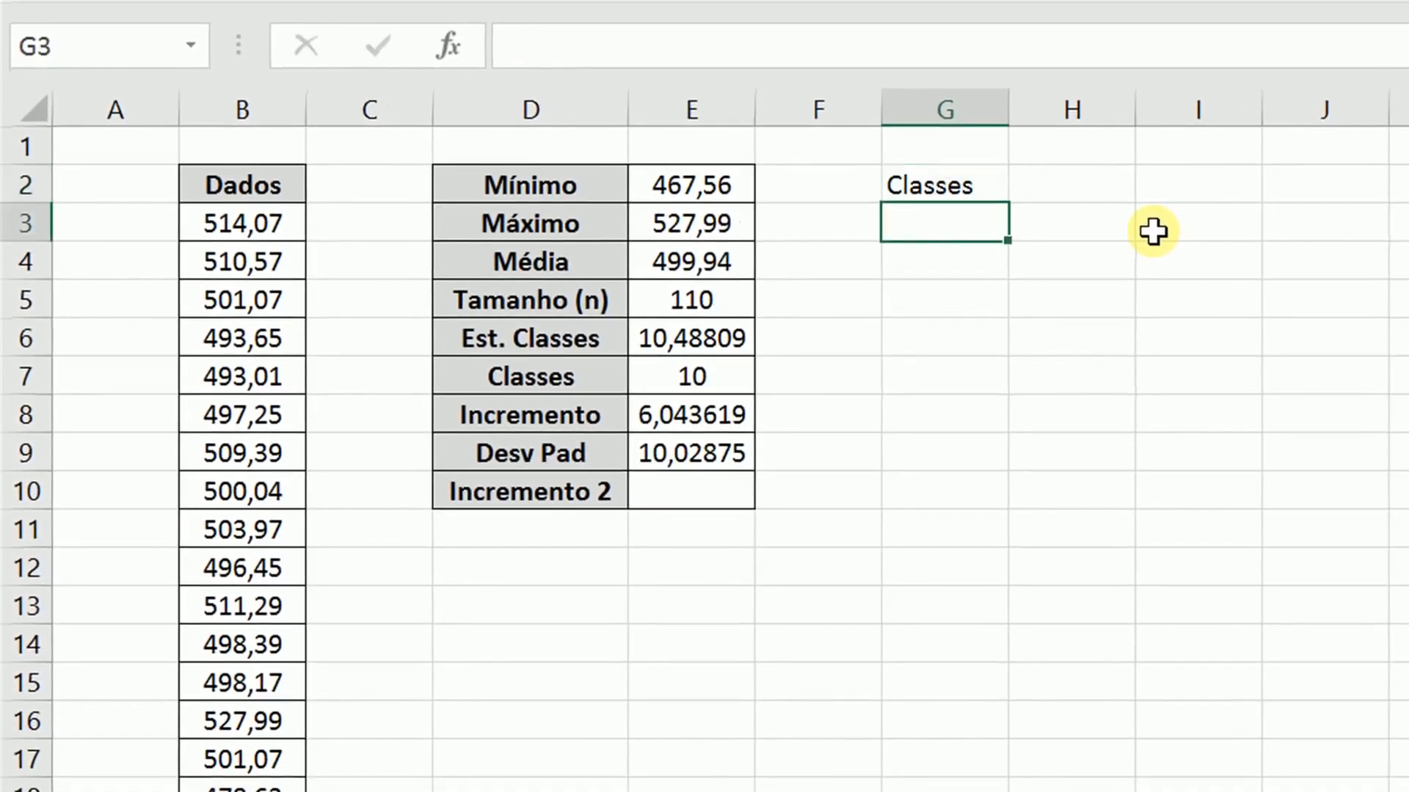
type("1")
key("Return")
type("2")
key("Return")
key("Up")
key("Up")
key("shift+Down")
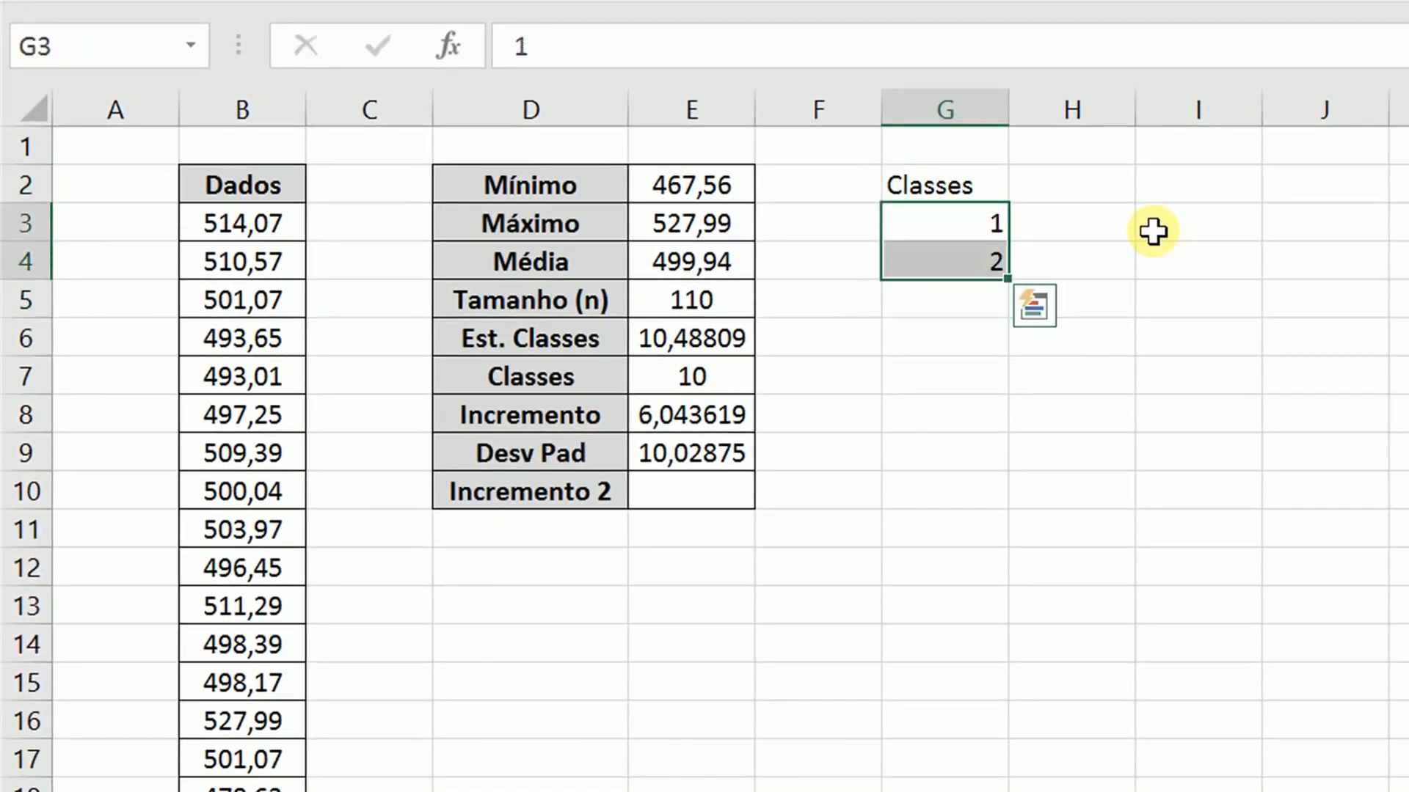
left_click_drag(1007, 279, 1021, 576)
Add the headers Corte in H2 and Frequência in I2, and fit column I's width to its header
left_click(1031, 235)
left_click(1040, 194)
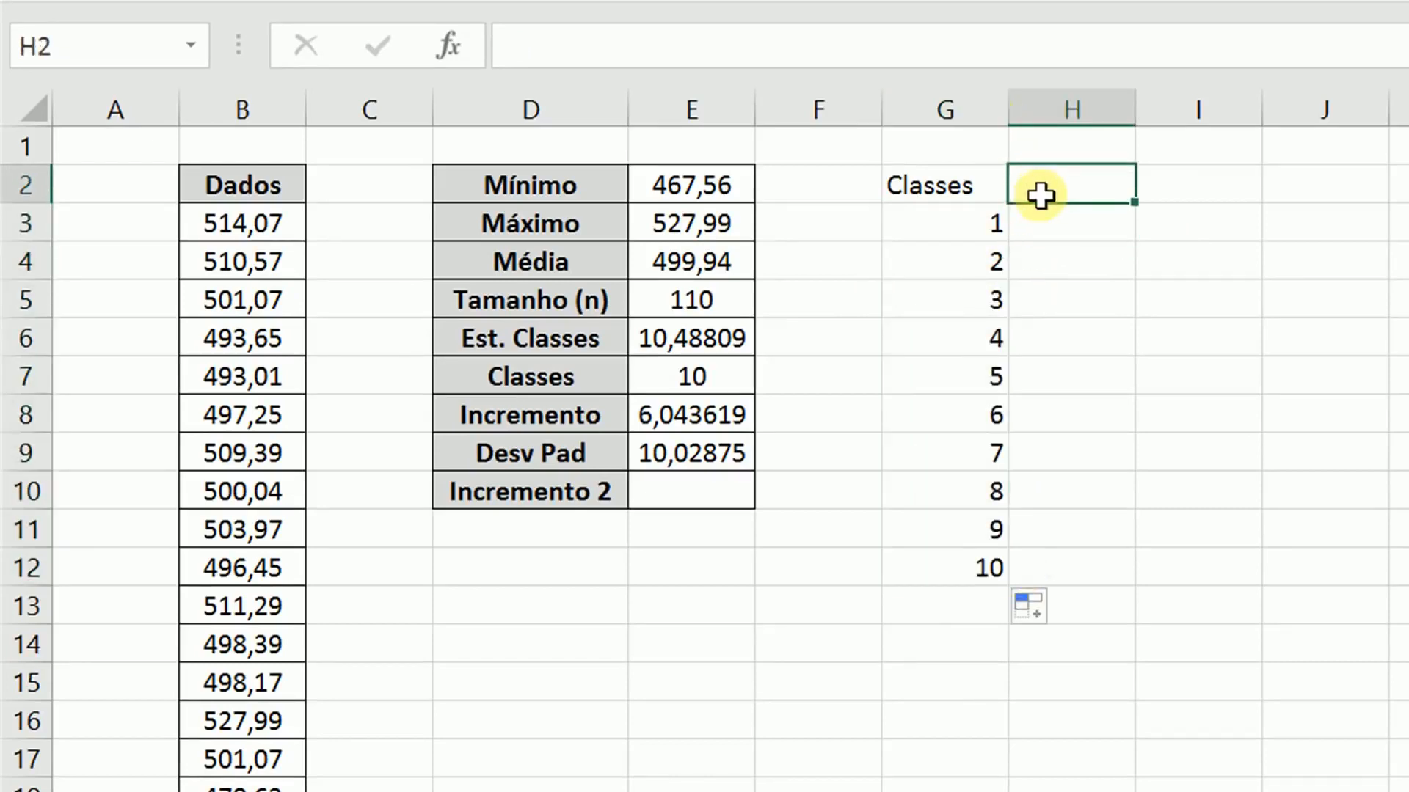
type("Corte")
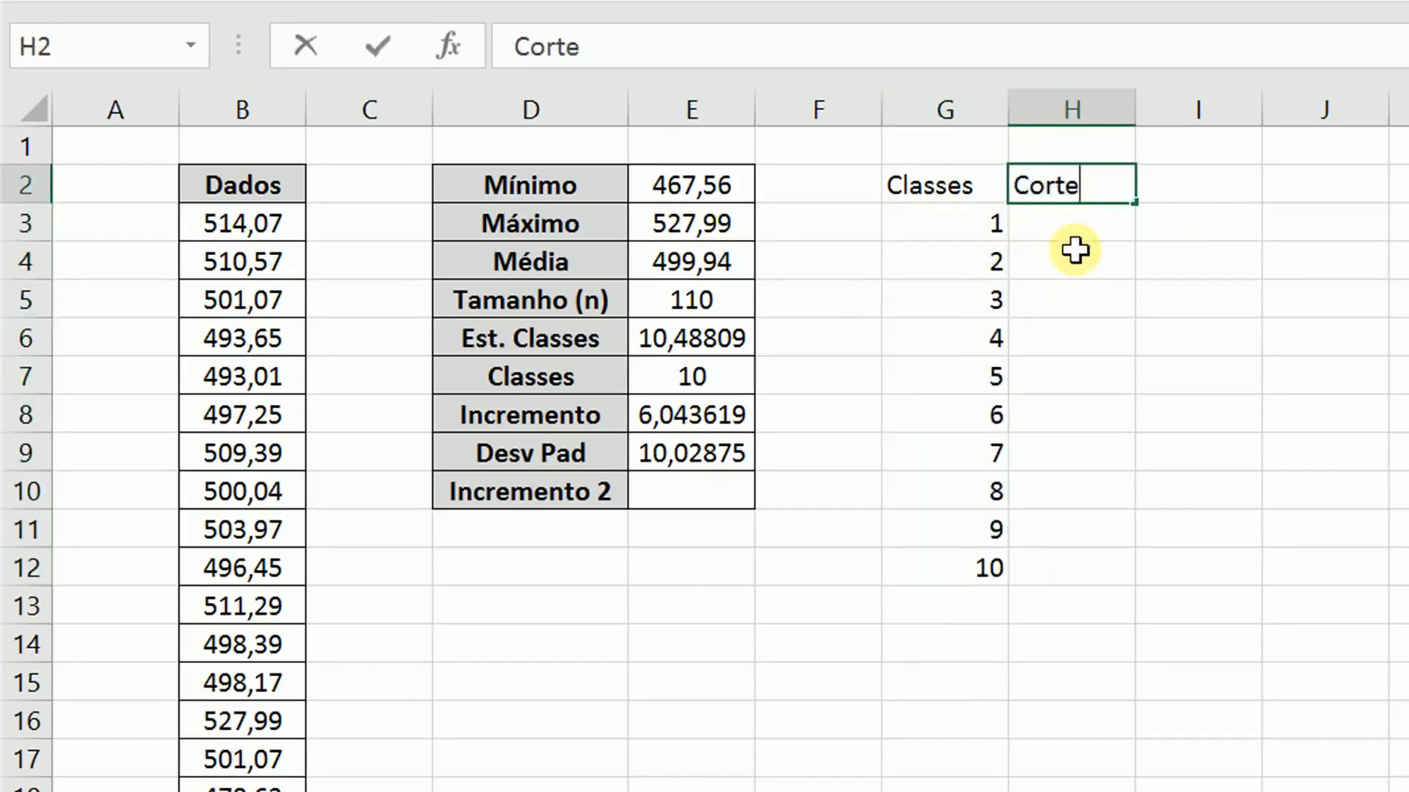
key("Tab")
type("FrequÊnc")
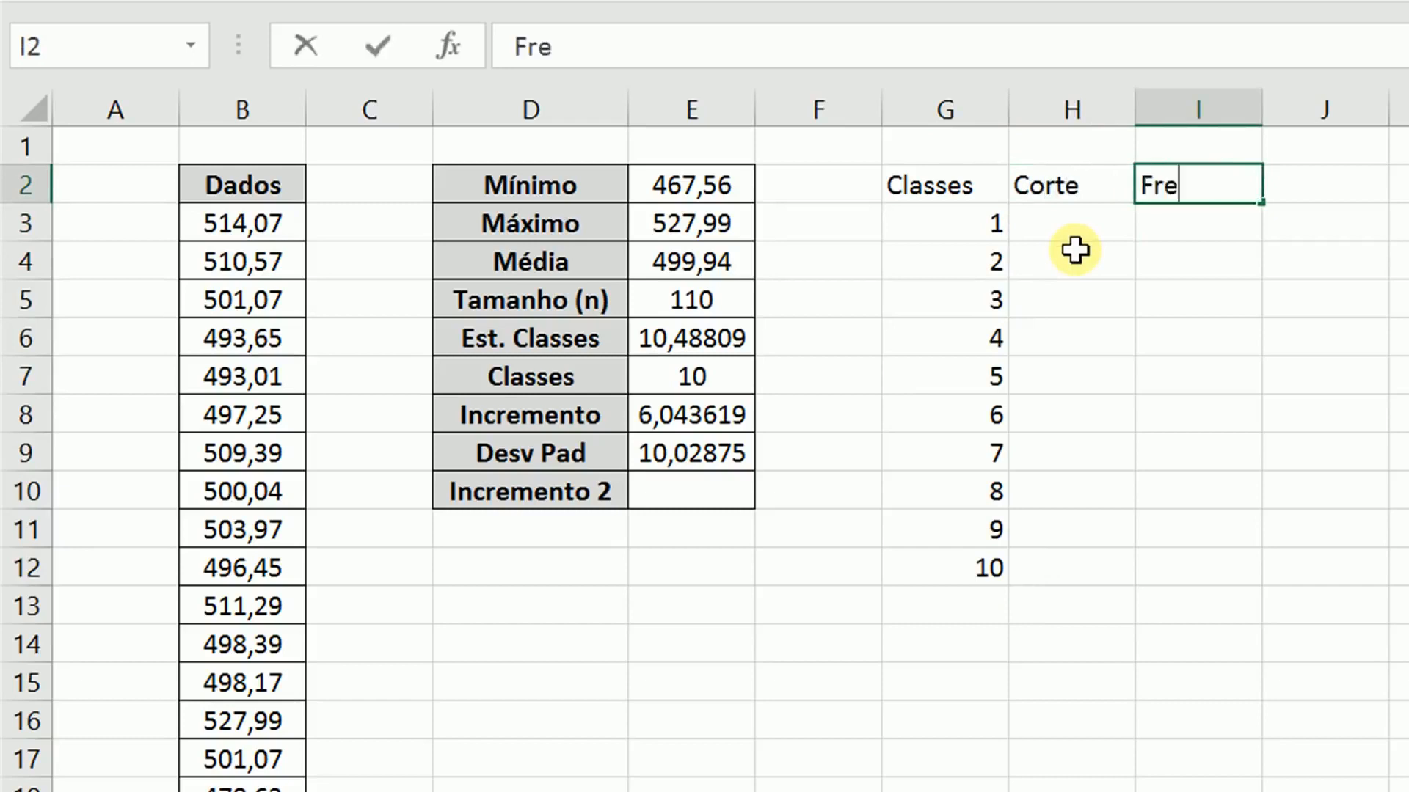
key("BackSpace")
key("BackSpace")
key("BackSpace")
type("ência")
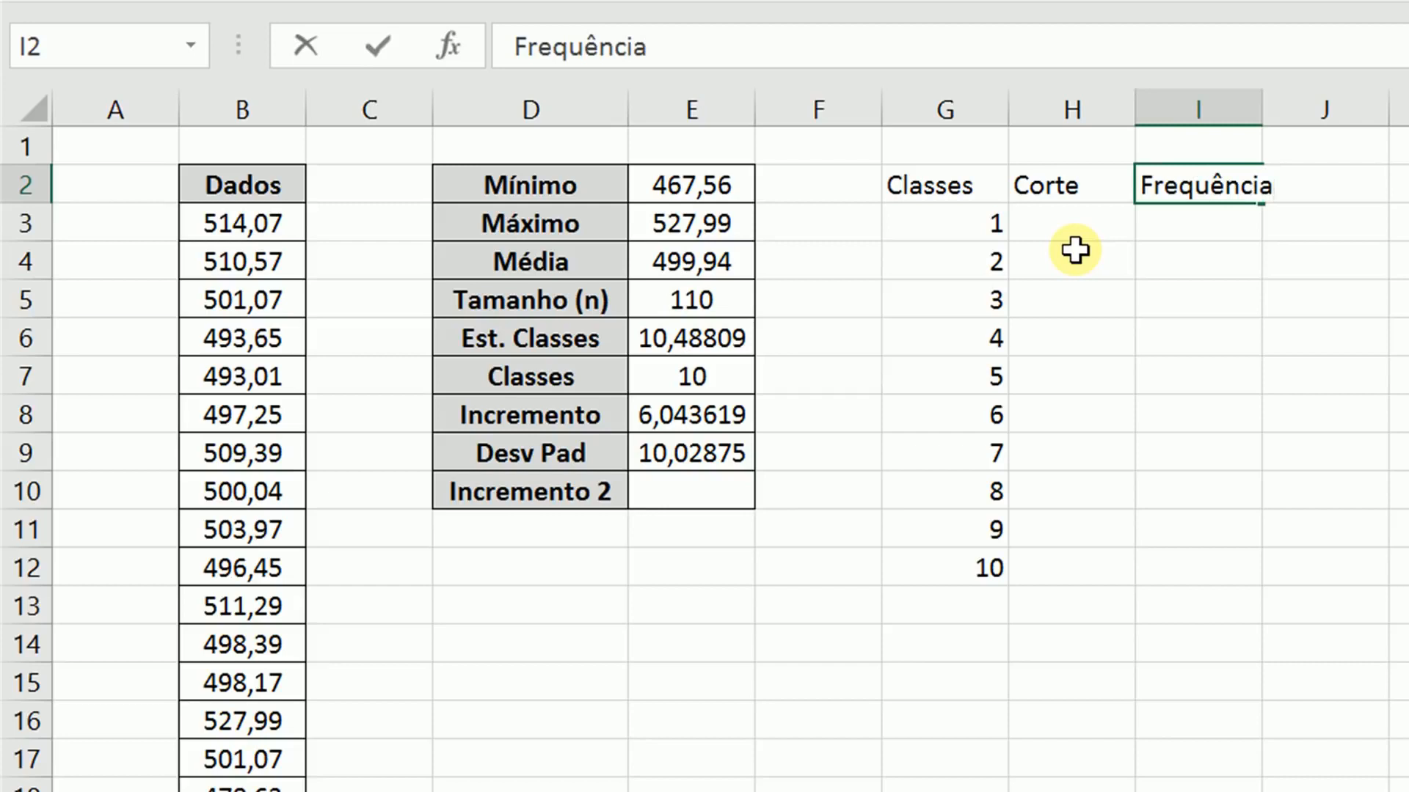
key("Return")
double_click(1262, 110)
left_click(1326, 400)
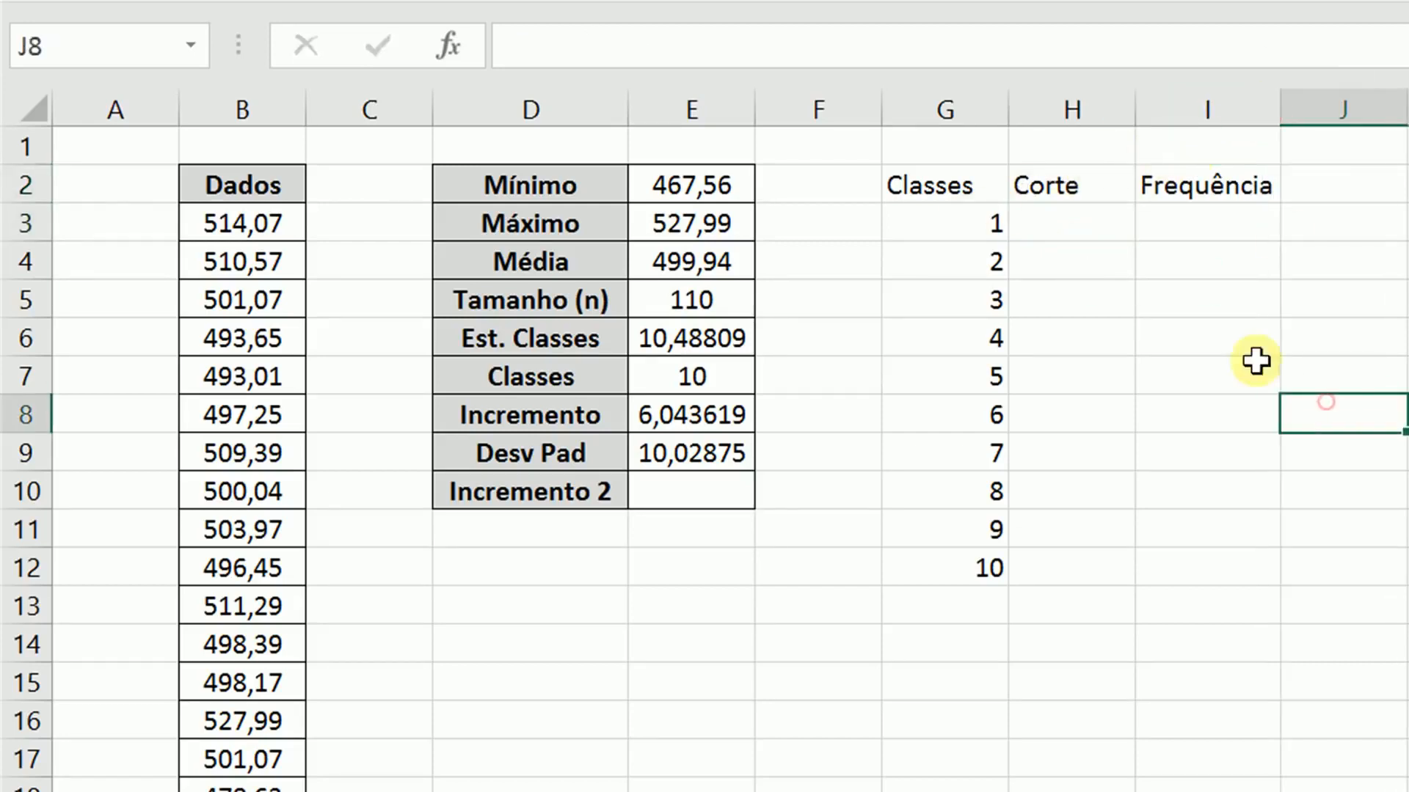
Calculate the first class cut-off in H3 with the formula =E2+G3*E8
left_click(1079, 225)
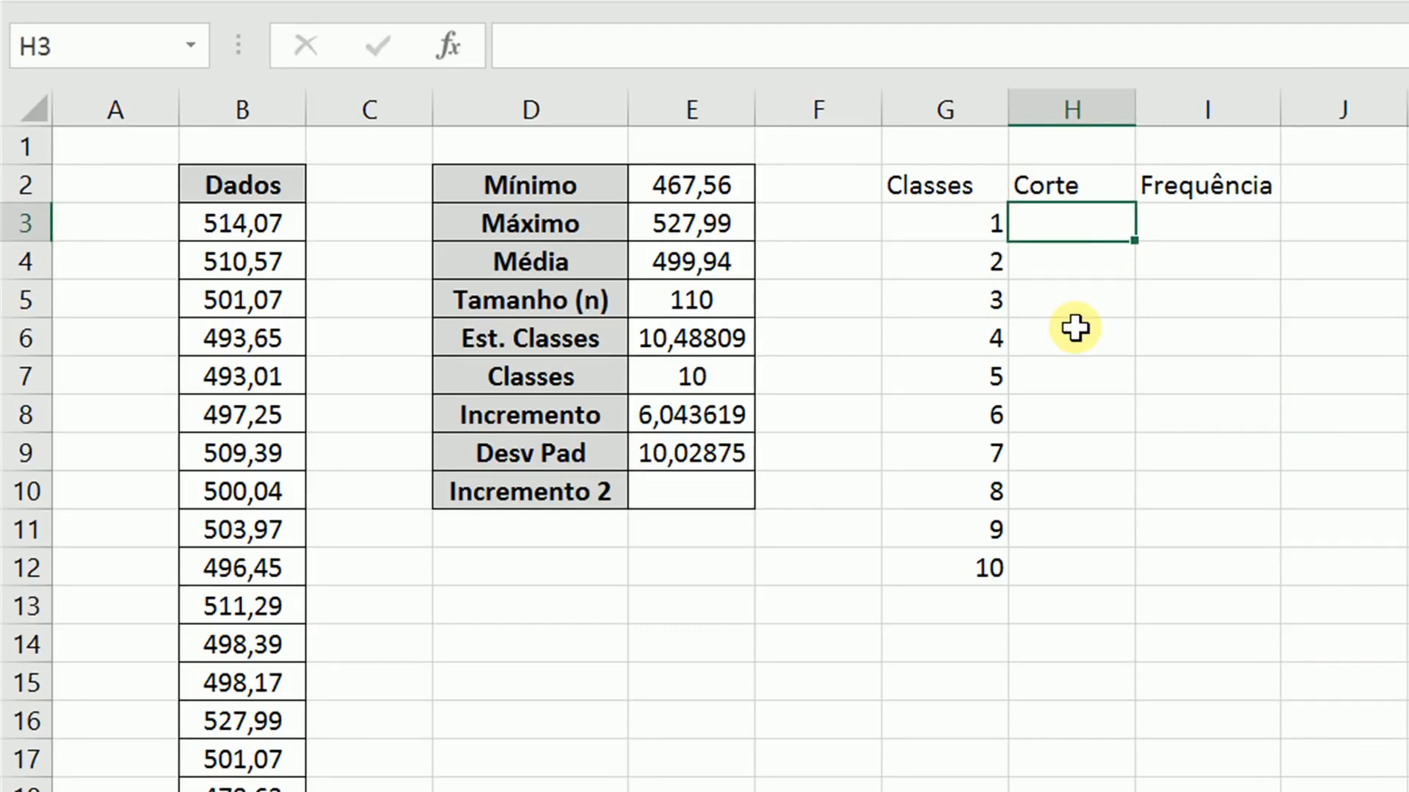
type("=")
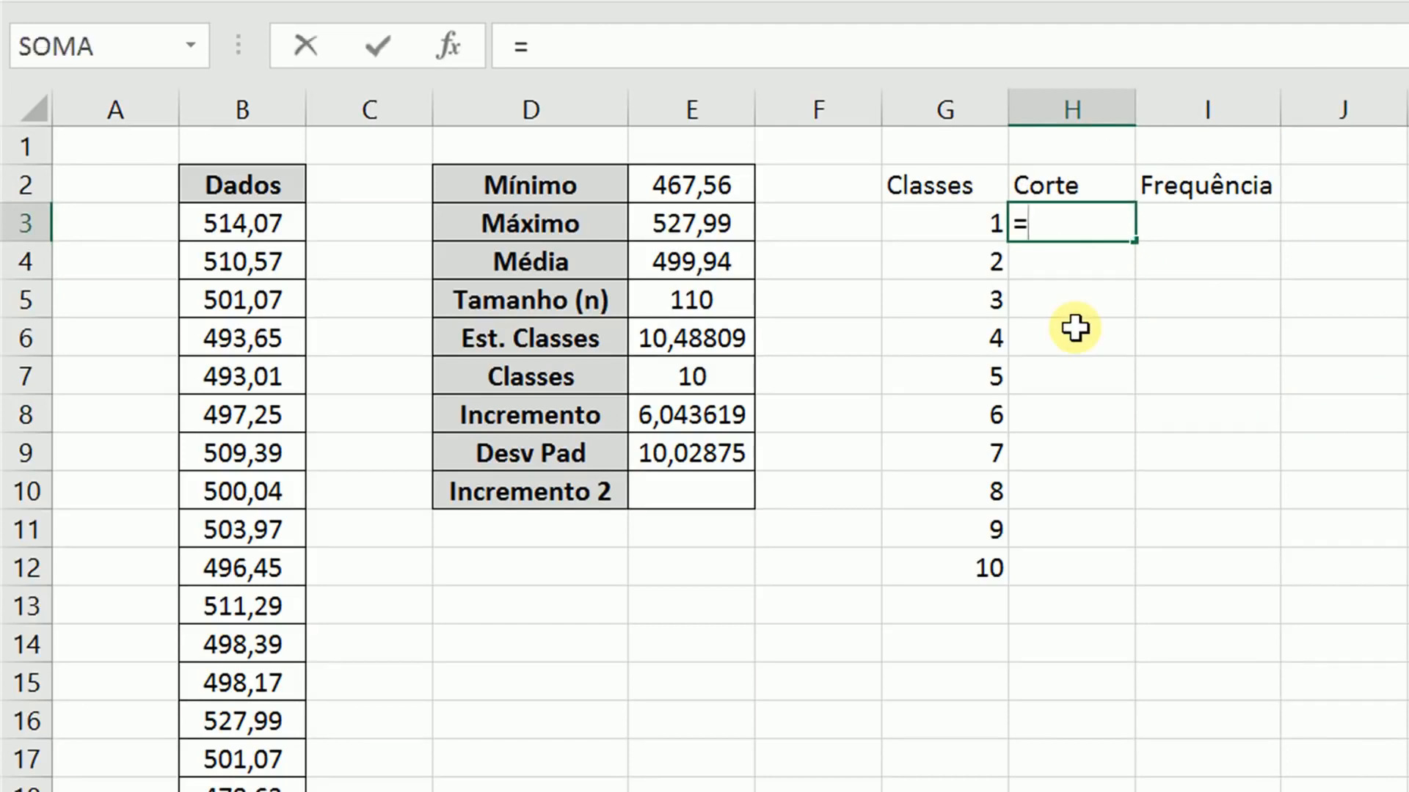
left_click(721, 190)
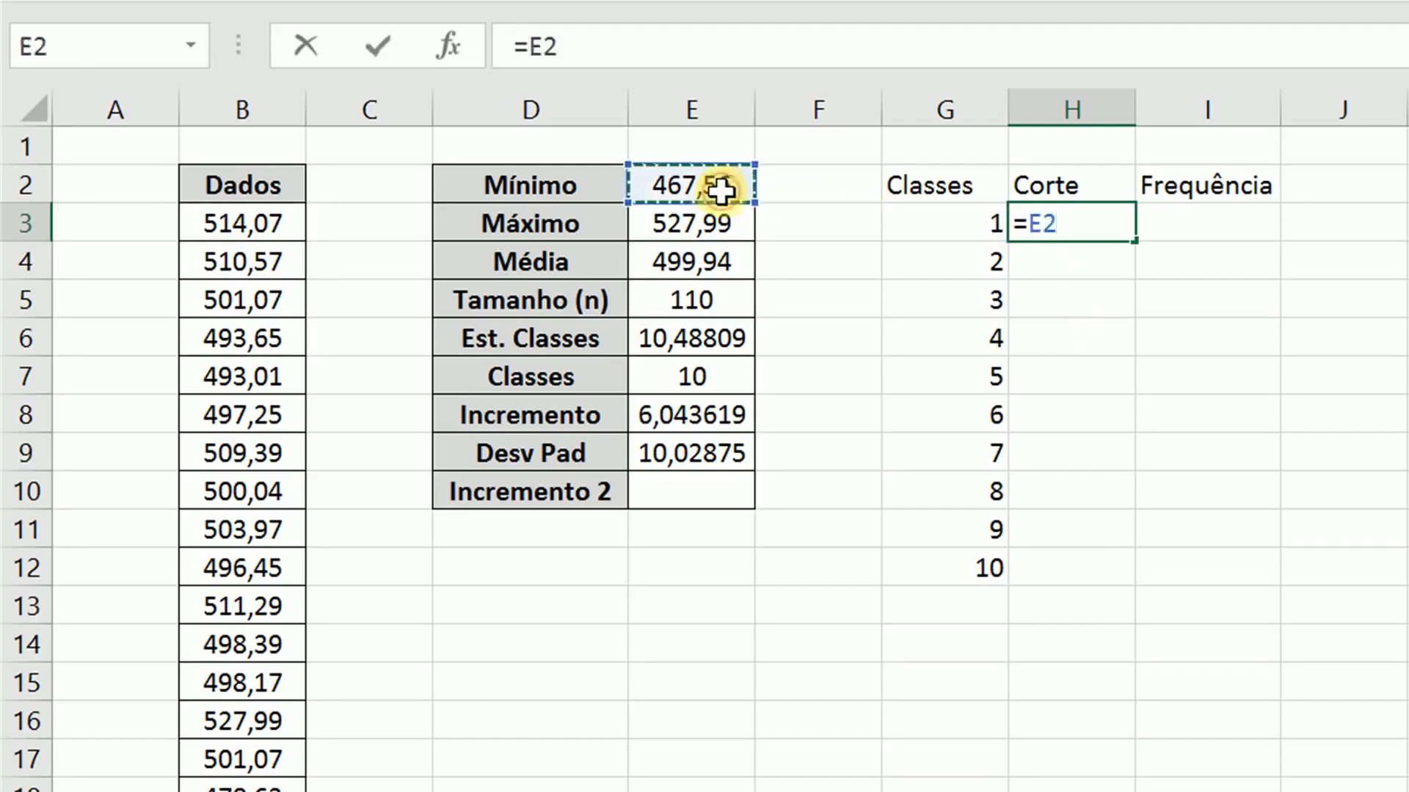
type("+")
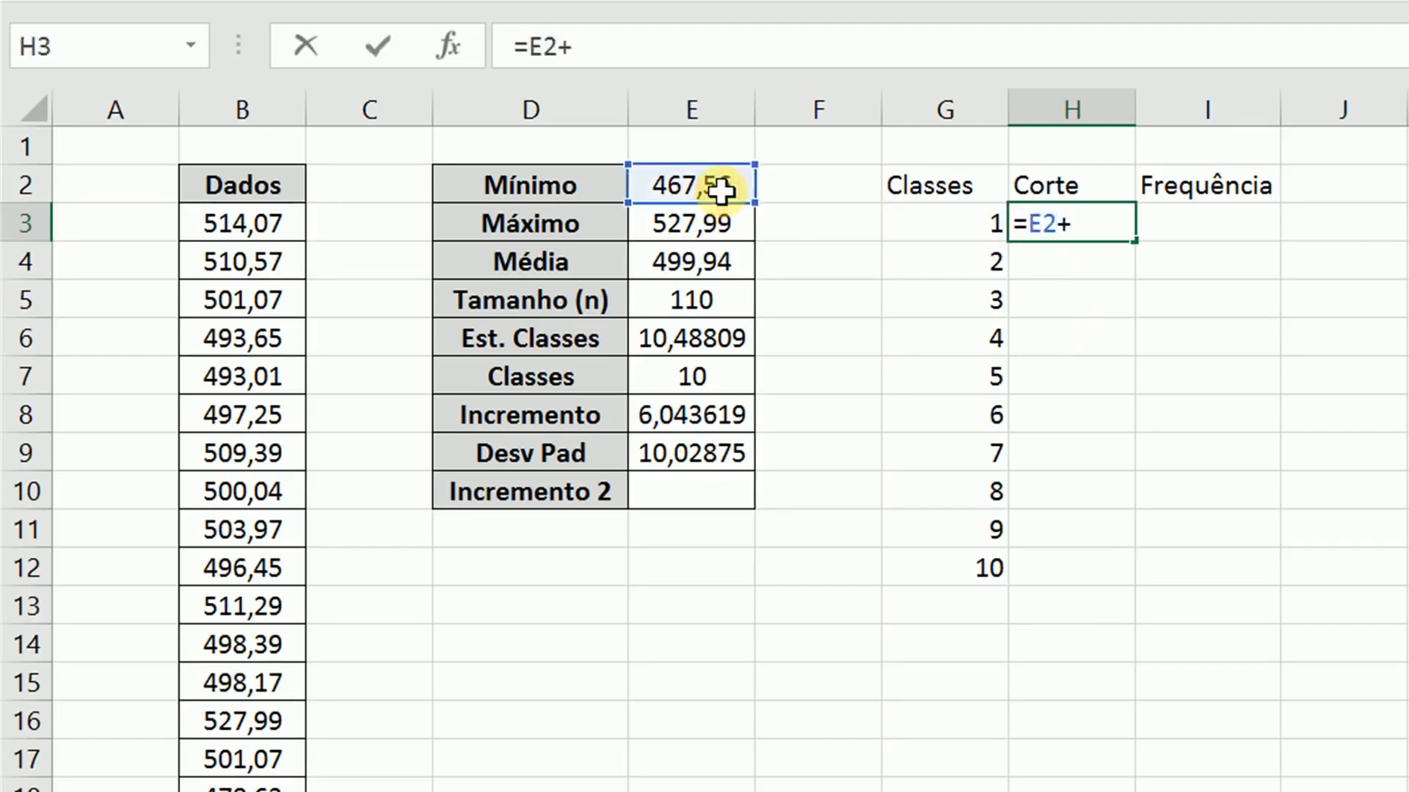
left_click(895, 228)
type("*")
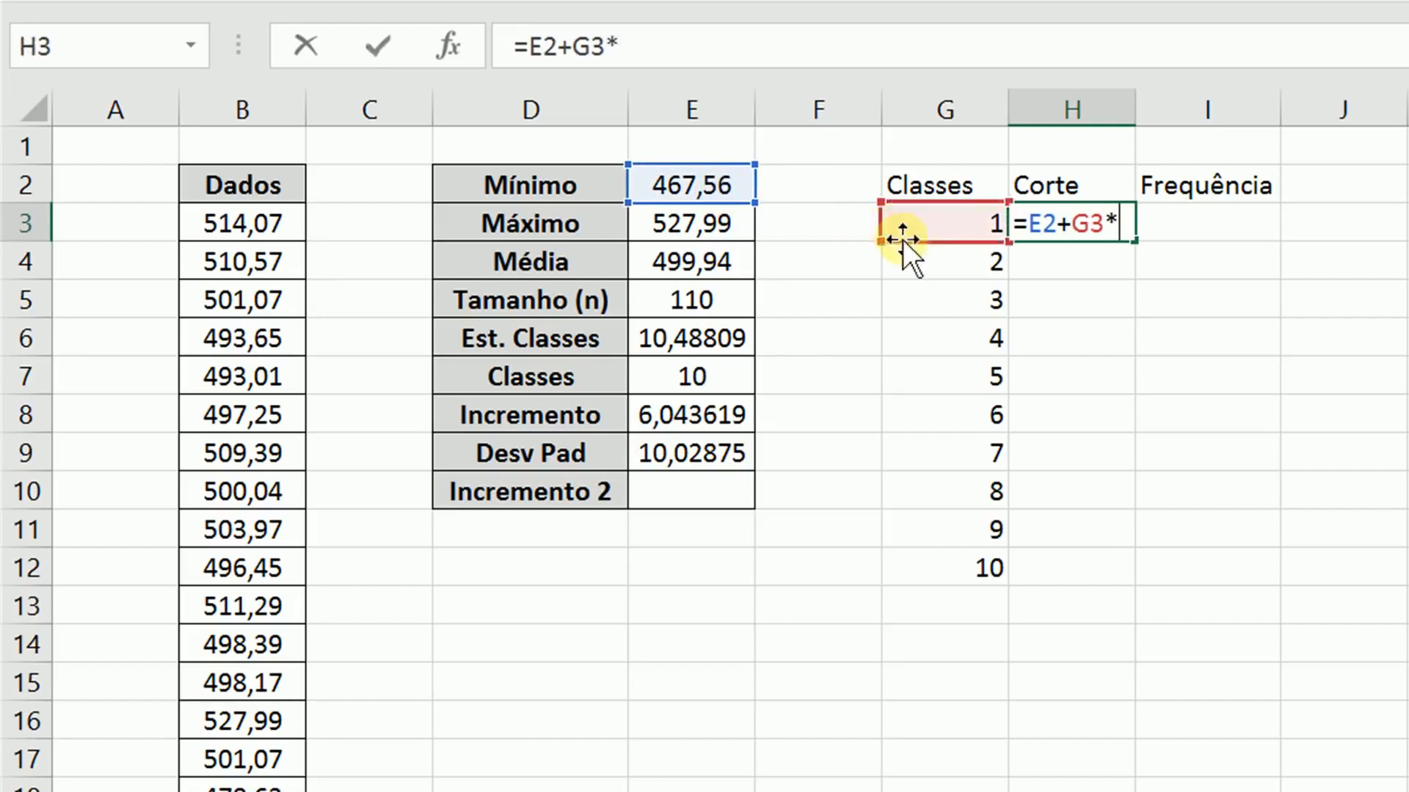
left_click(731, 418)
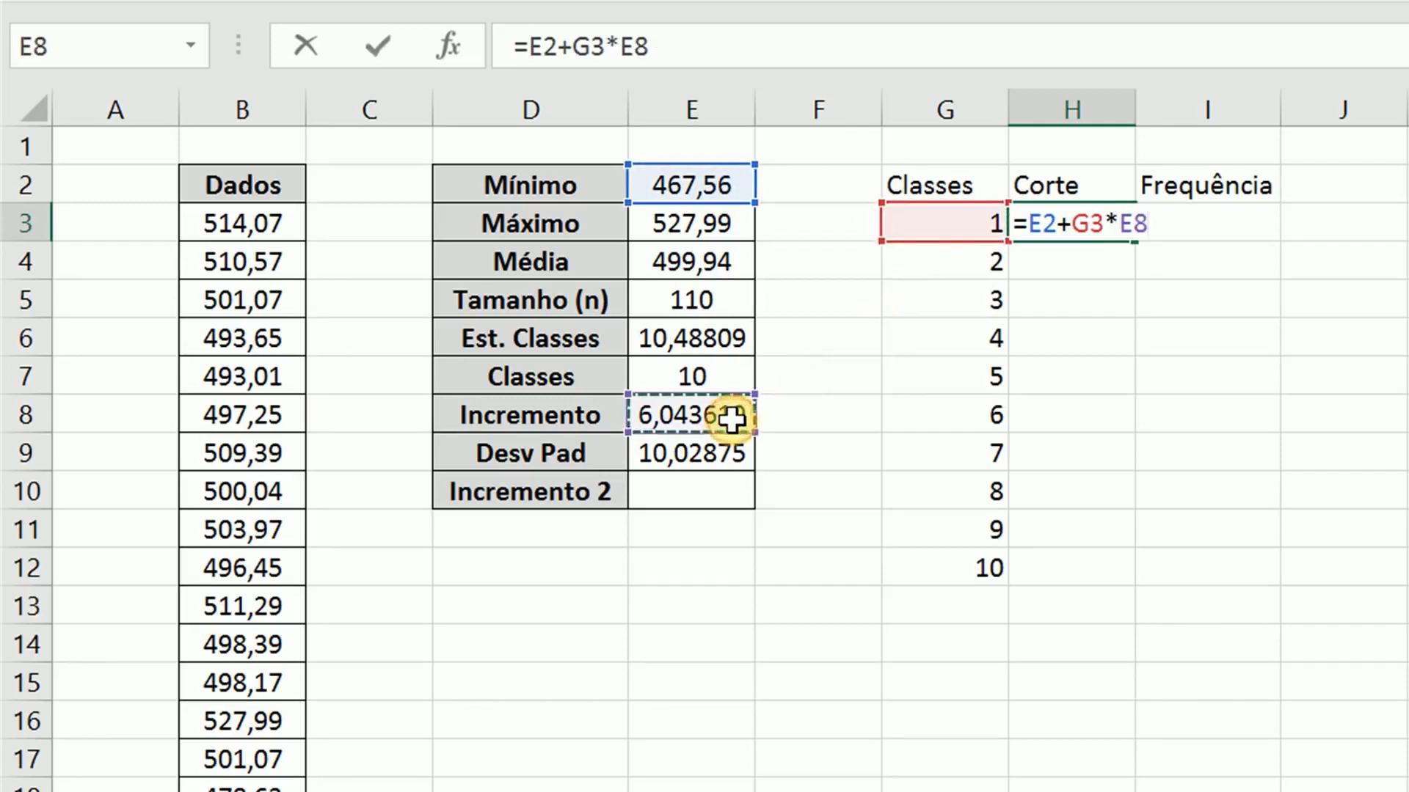
key("Return")
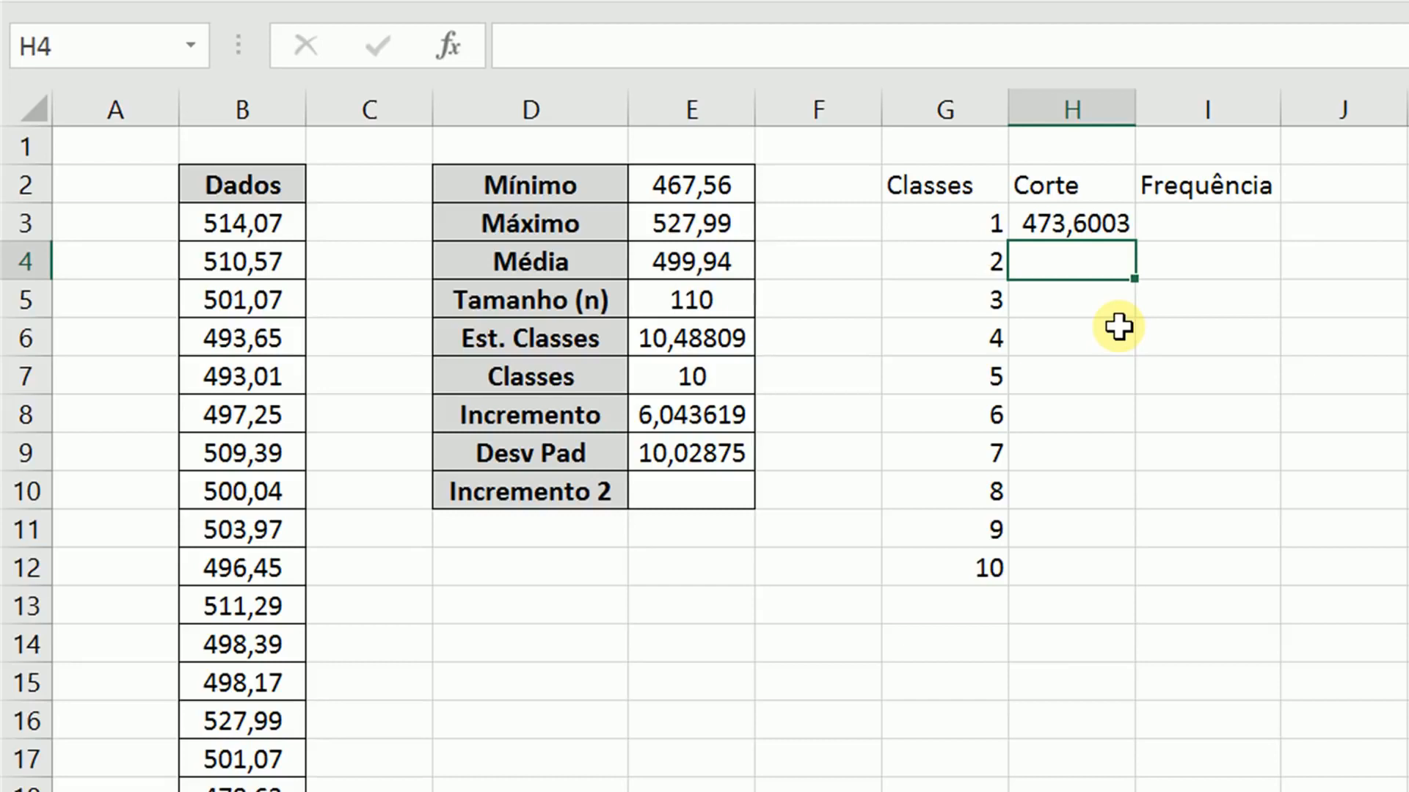
Make the E2 and E8 references absolute in H3's formula, =$E$2+G3*$E$8, and fill it down to H12
left_click(1066, 233)
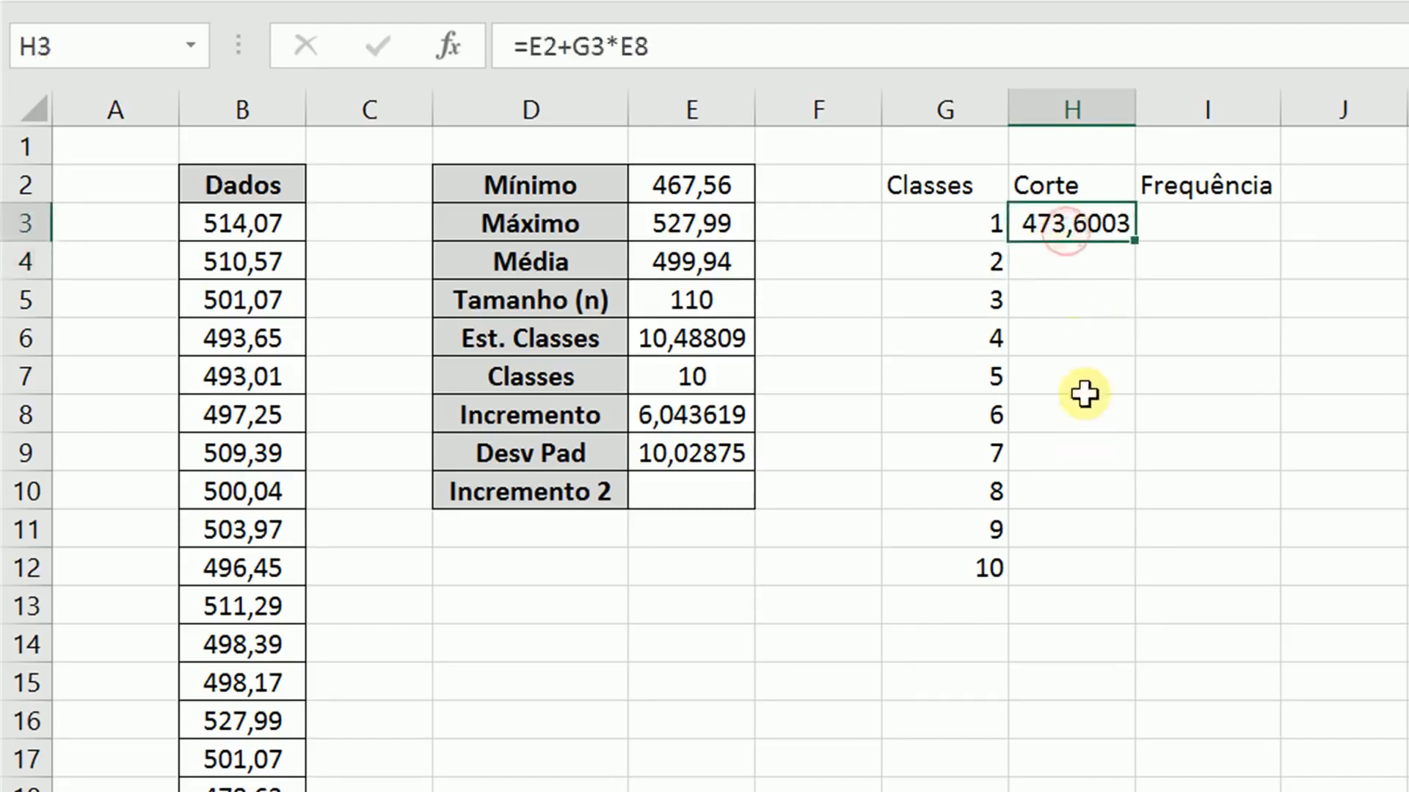
left_click(1081, 272)
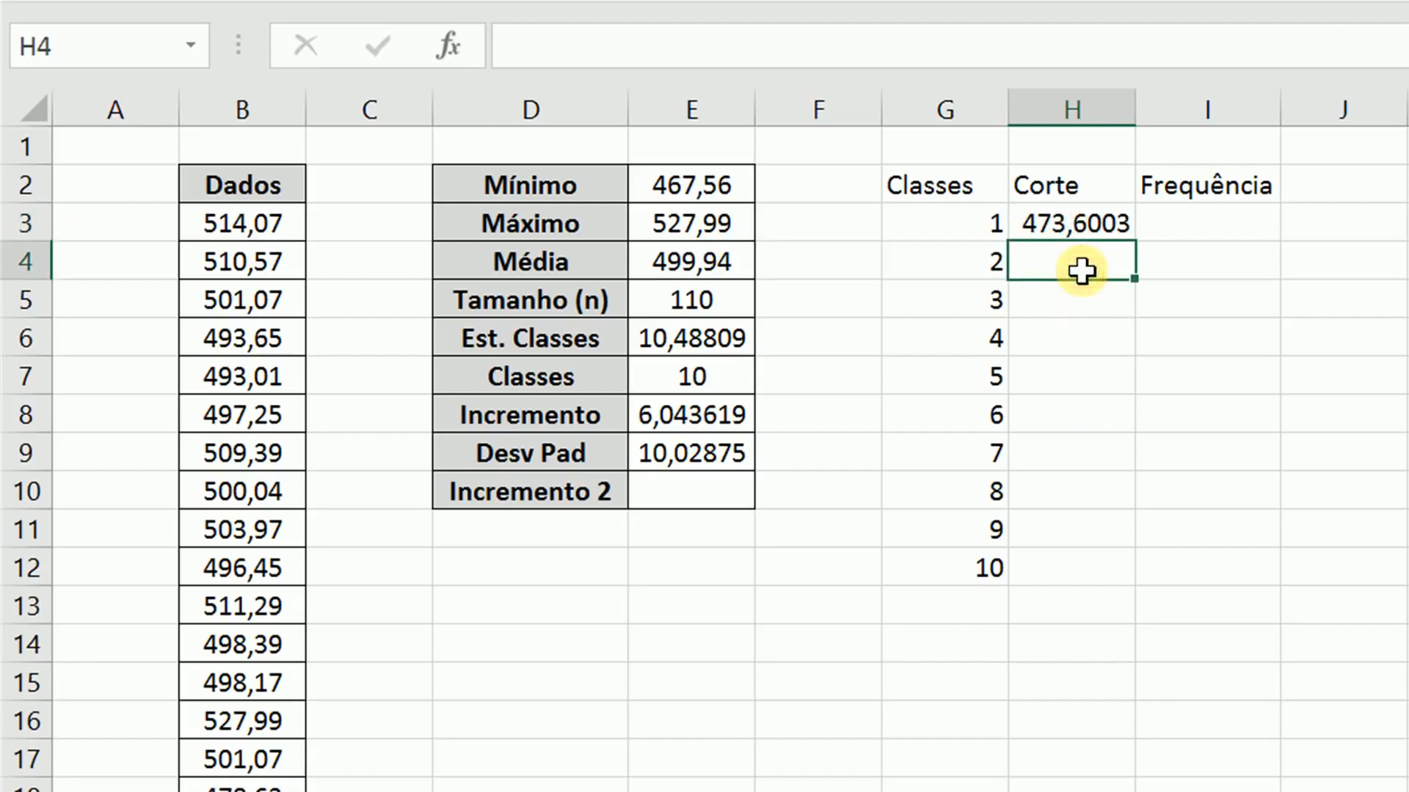
left_click(987, 223)
left_click(972, 262)
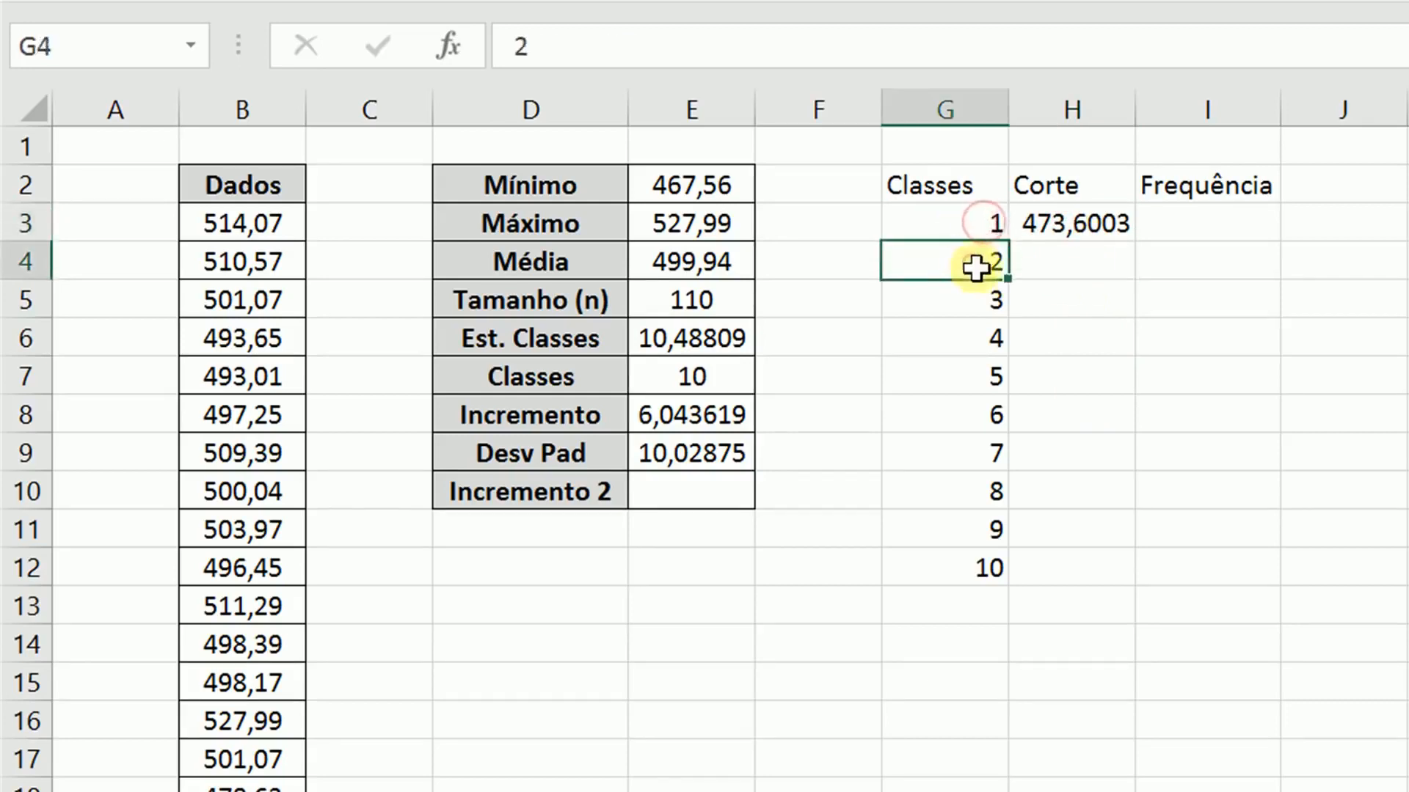
left_click(1041, 224)
double_click(1077, 223)
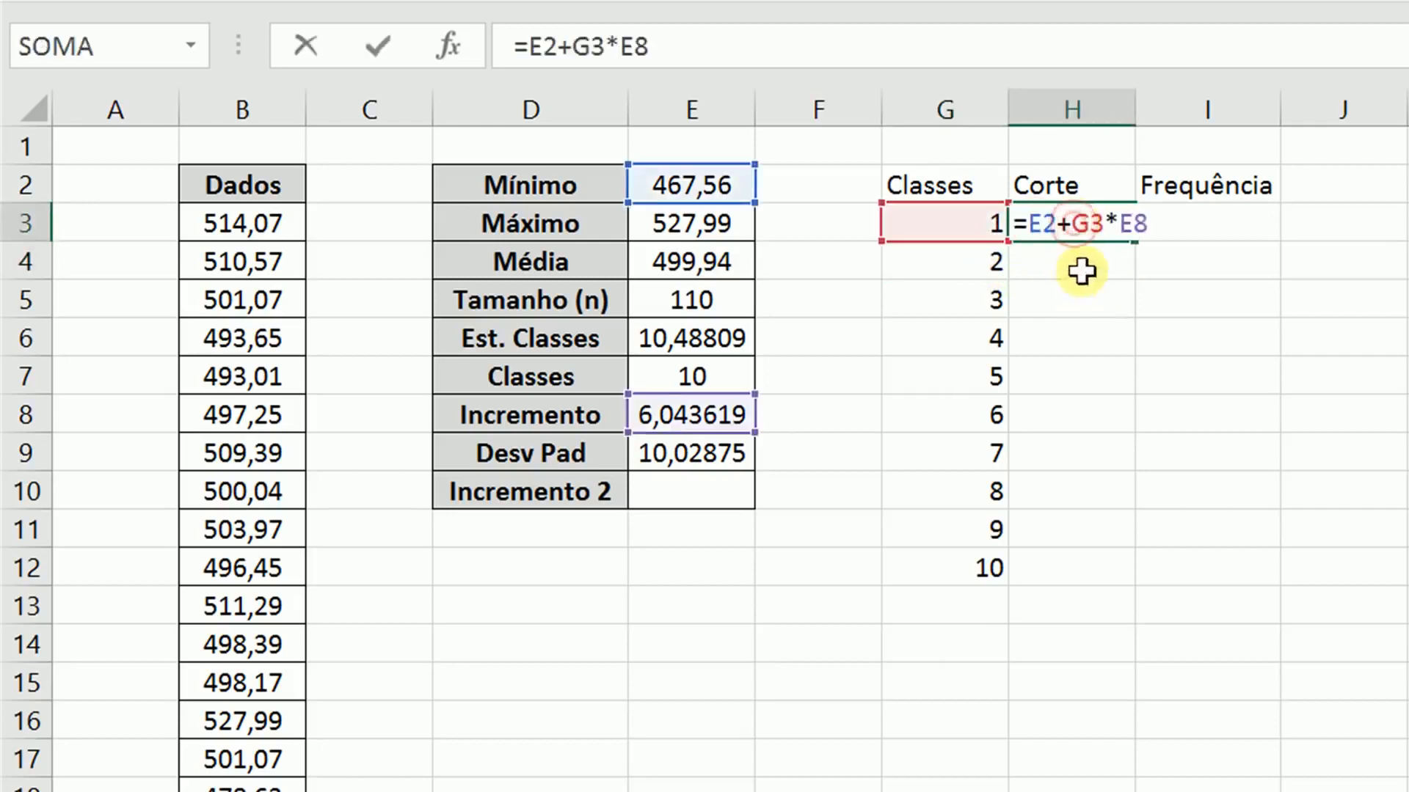
left_click(1052, 224)
key("F4")
left_click(1153, 223)
key("F4")
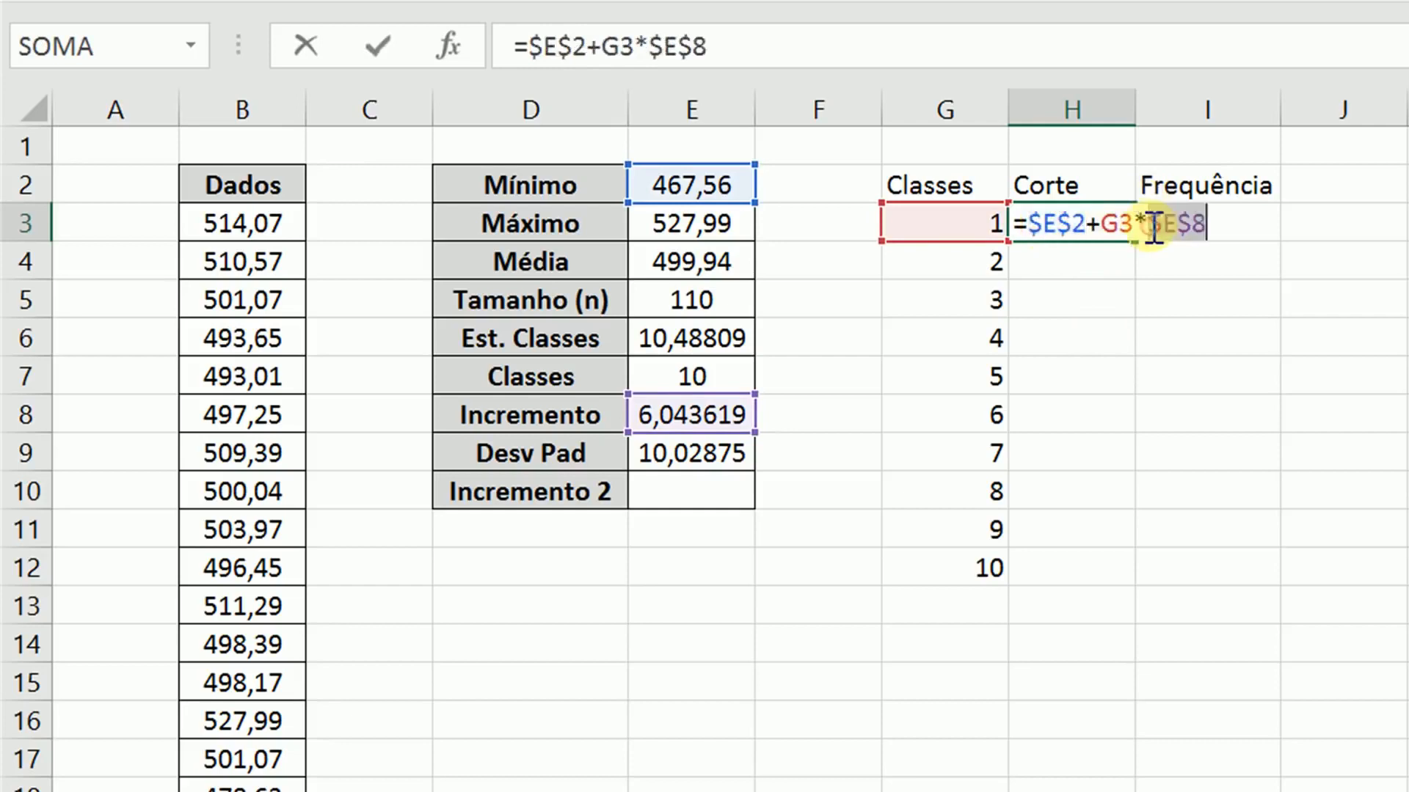
key("Return")
left_click(1126, 223)
double_click(1134, 241)
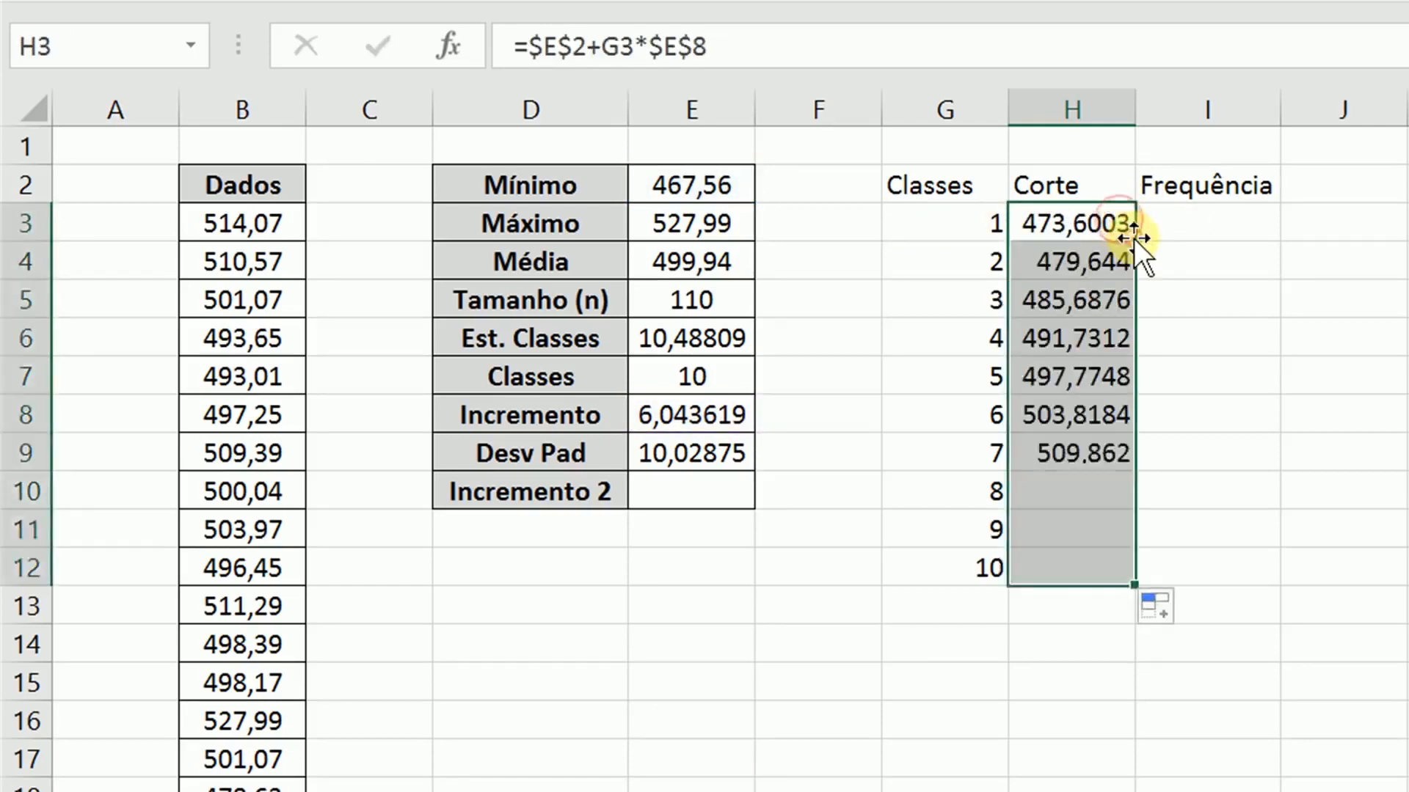
left_click(1182, 321)
Reduce the Corte values in H3:H12 to two decimal places
left_click_drag(1061, 569, 1078, 228)
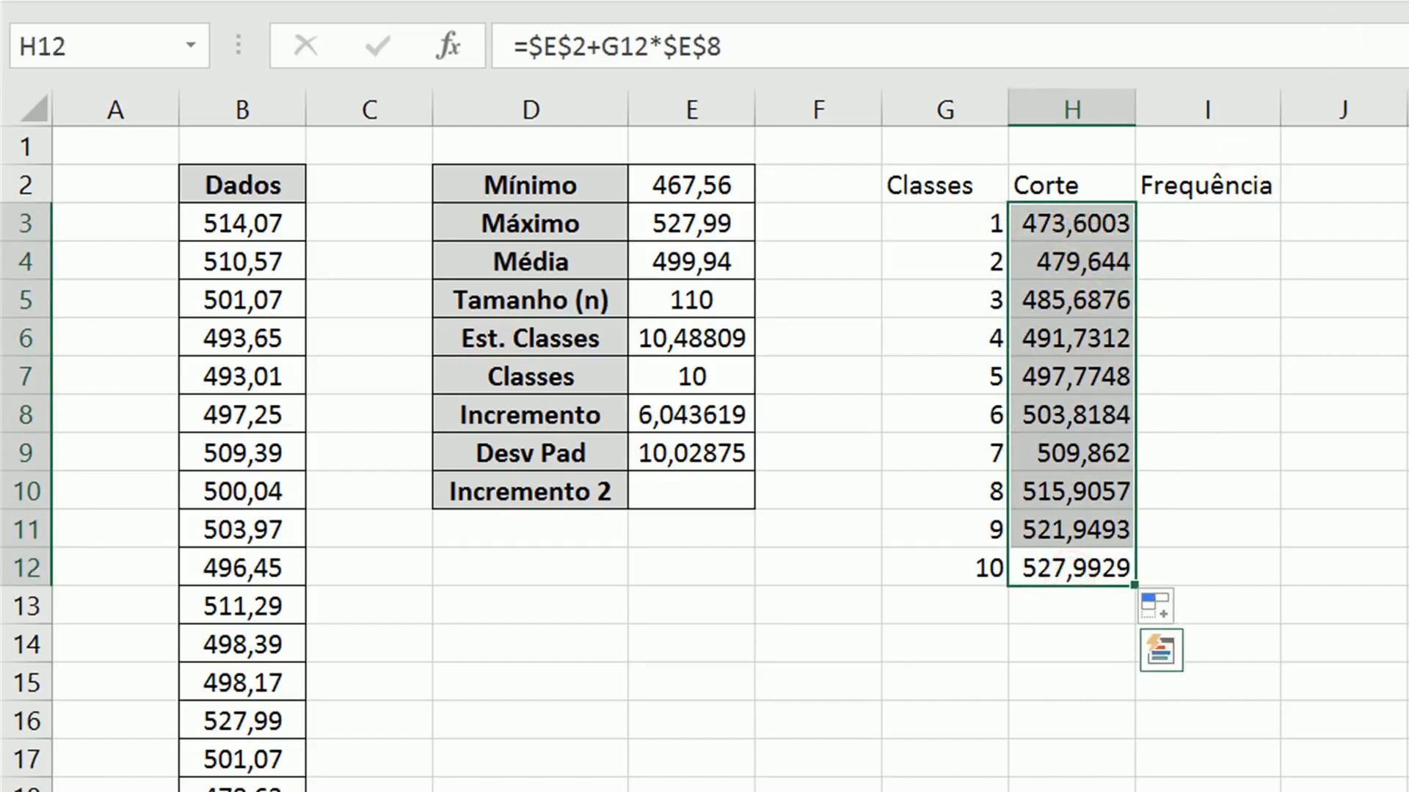
key("alt+h")
key("9")
key("alt+h")
key("9")
left_click(1289, 309)
Examine the class table, comparing the Corte limits in column H with the empty Frequência cells beside them
left_click_drag(964, 188, 1191, 632)
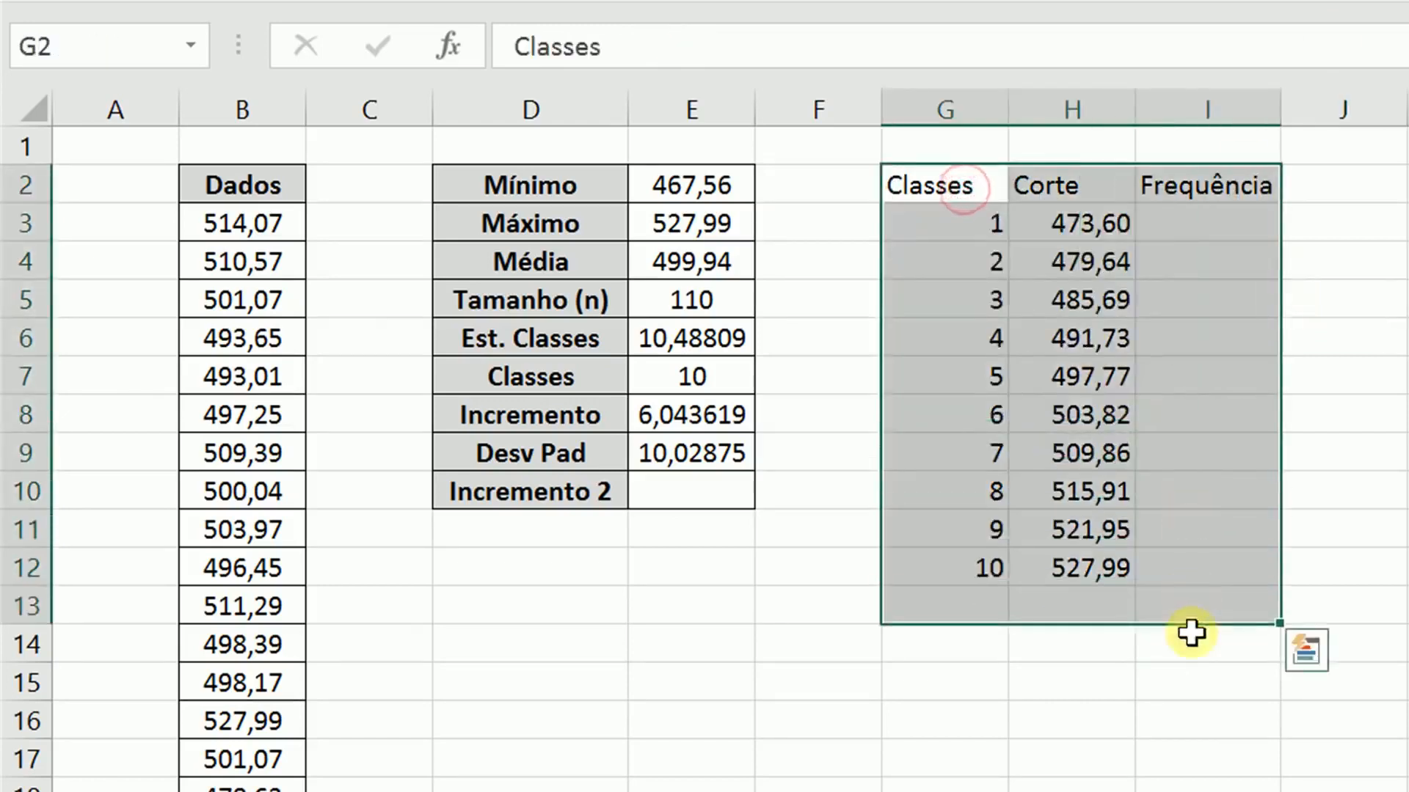
left_click(1209, 215)
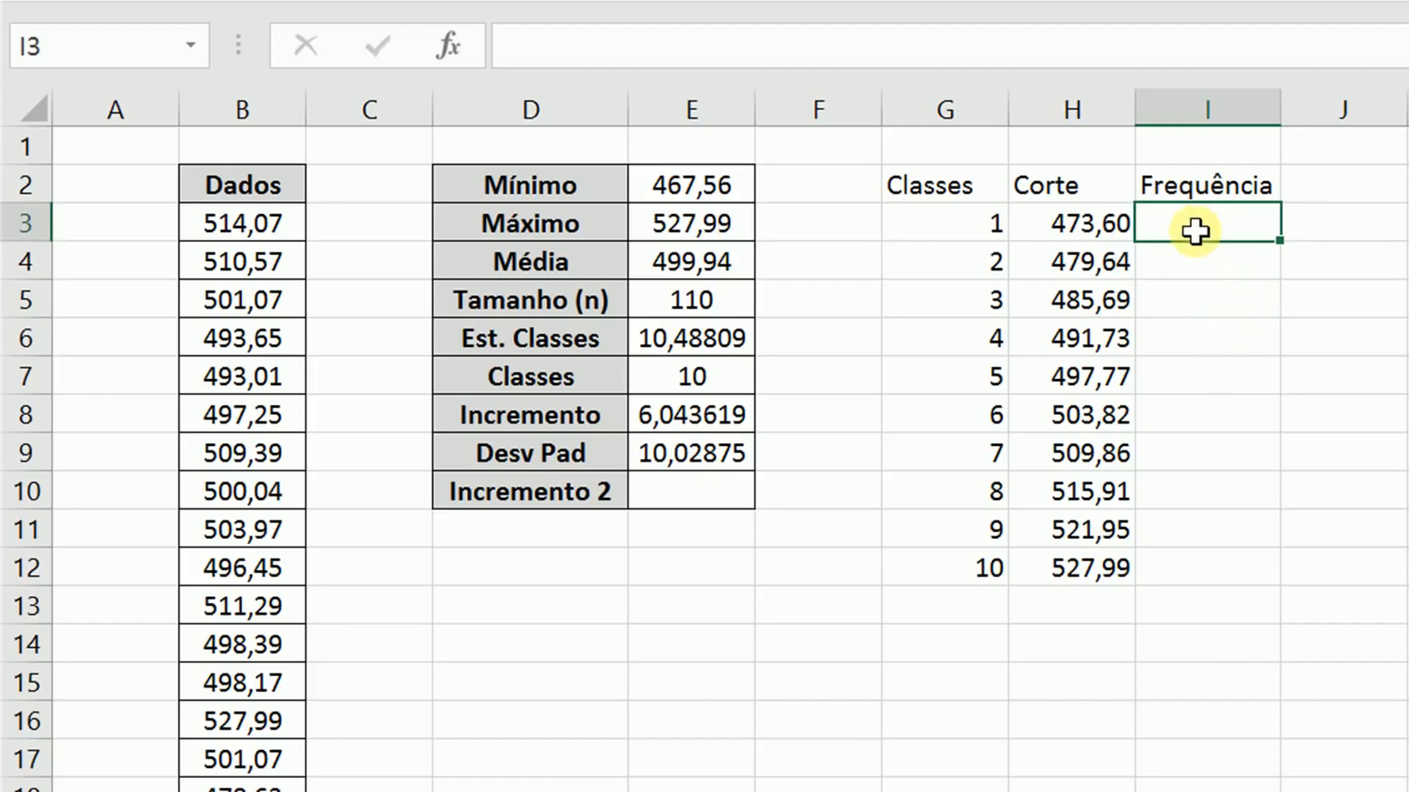
left_click(1108, 269)
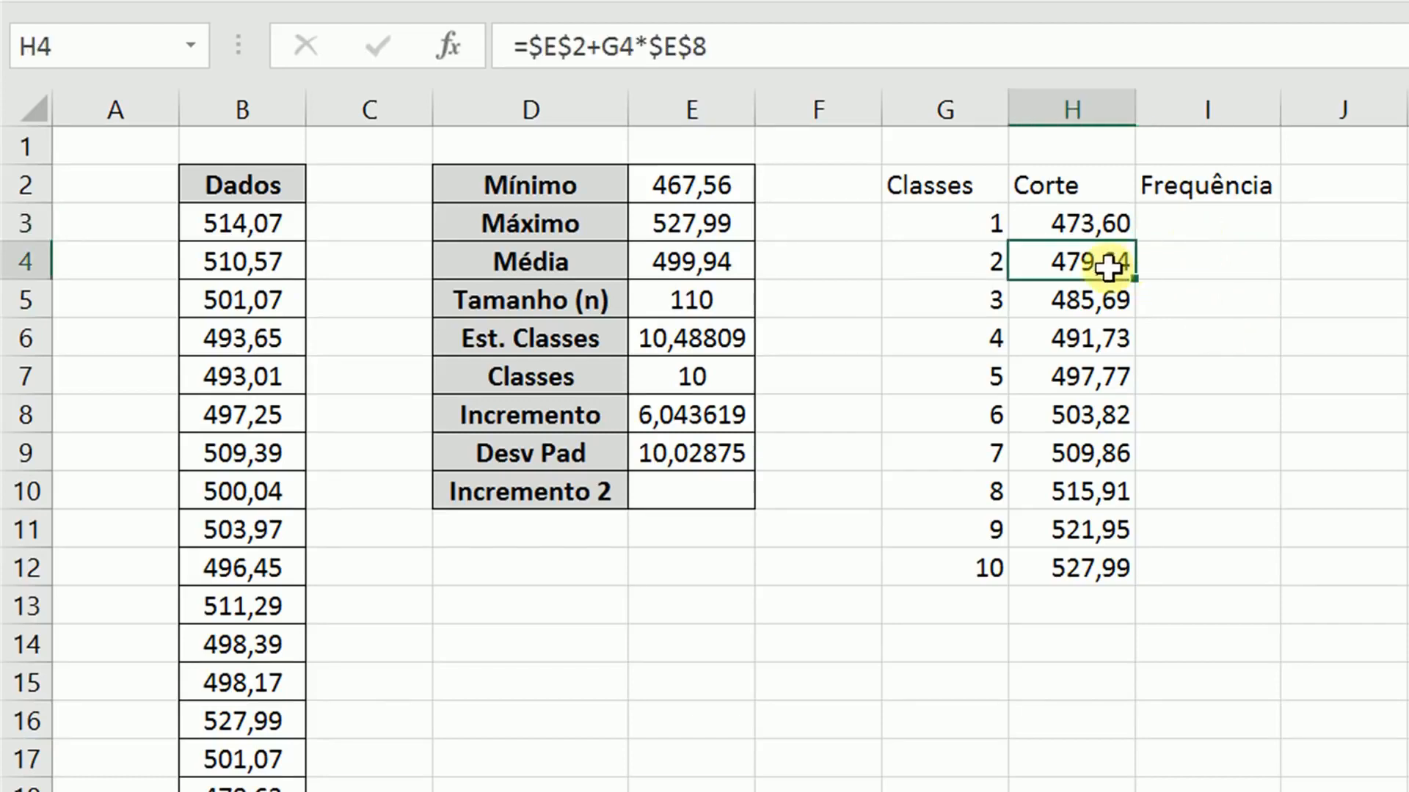
left_click(1108, 309)
left_click(1122, 338)
left_click(1089, 405)
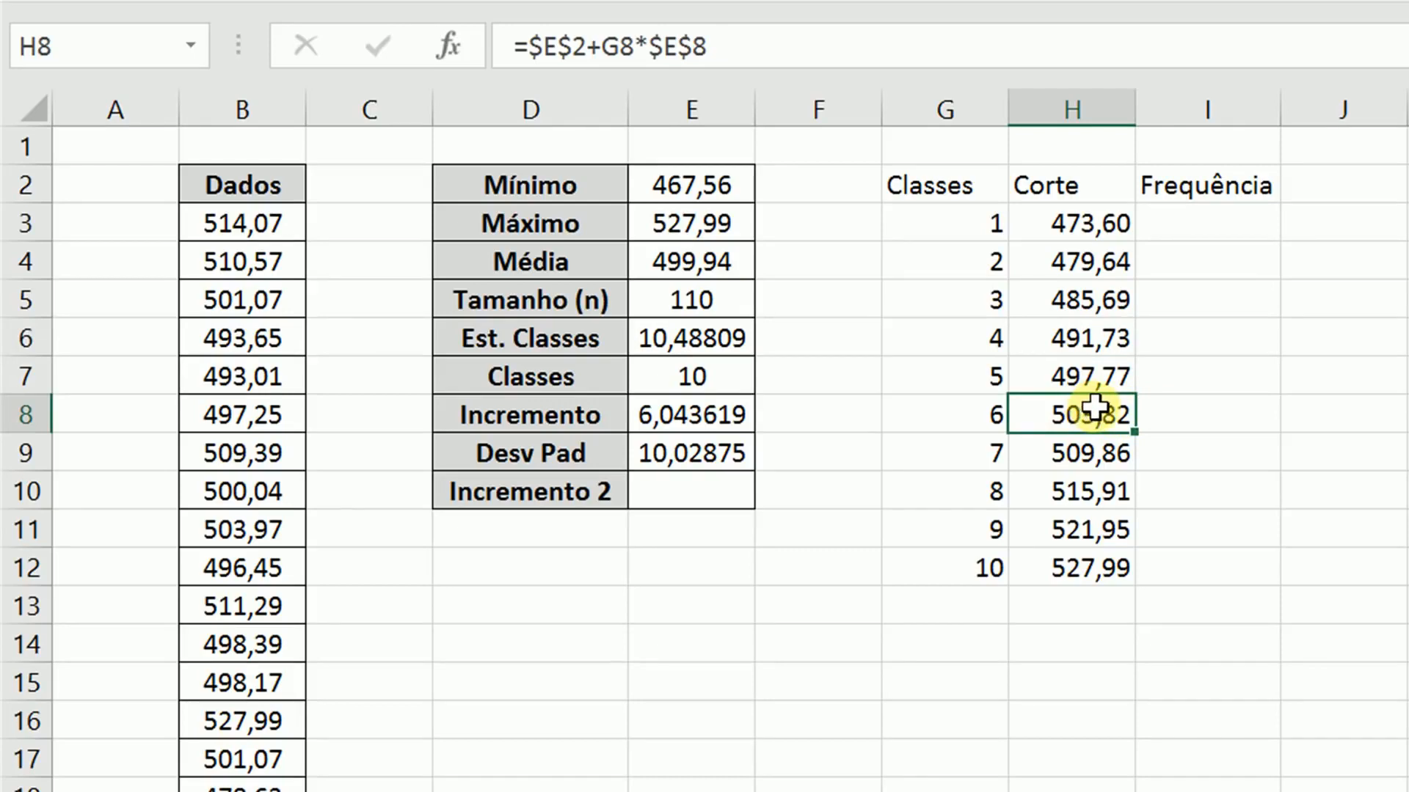
left_click_drag(1172, 215, 1173, 323)
left_click(1174, 276)
left_click(1174, 223)
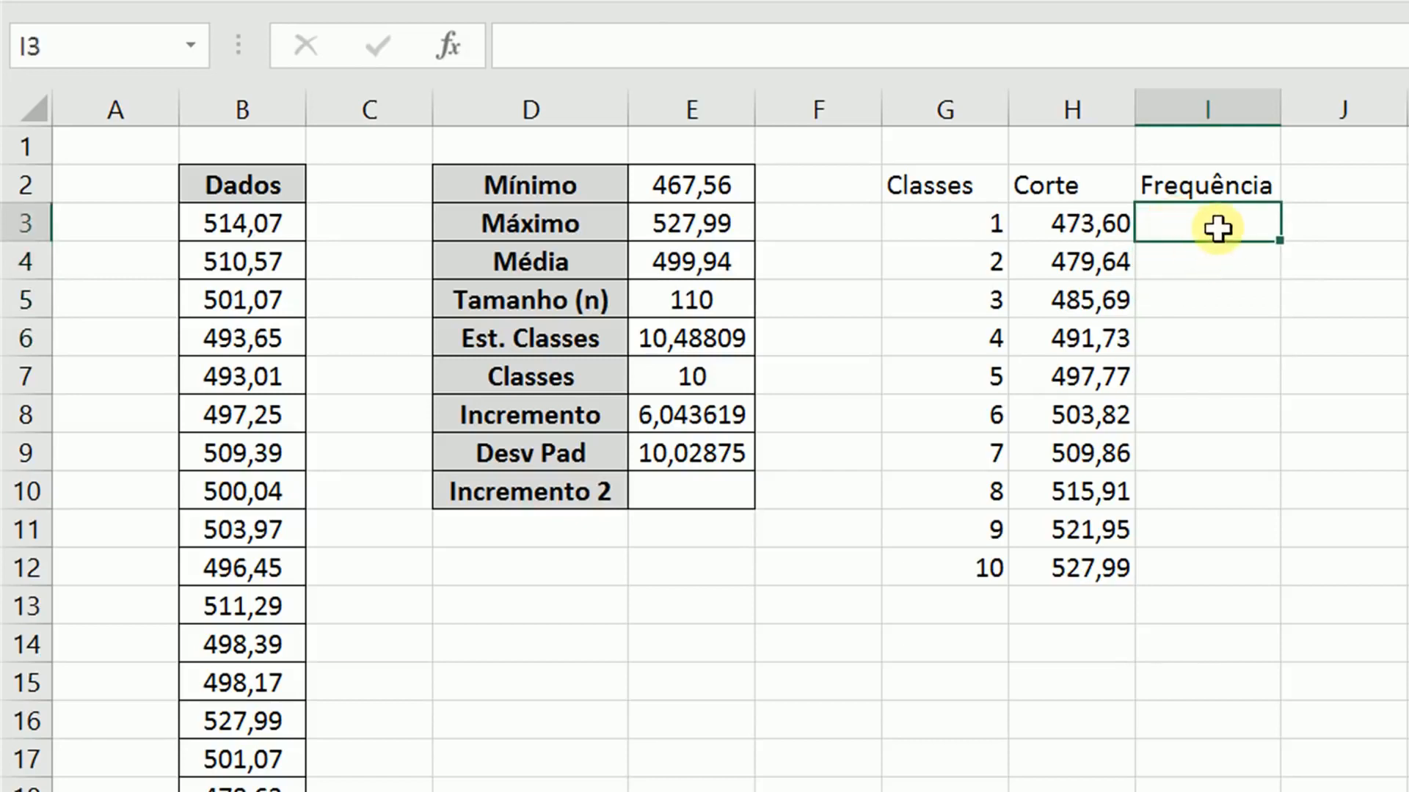
Fill I3:I12 with the array formula =FREQÜÊNCIA(B3:B112;H3:H12) to count the data in each class
left_click_drag(1218, 224, 1208, 555)
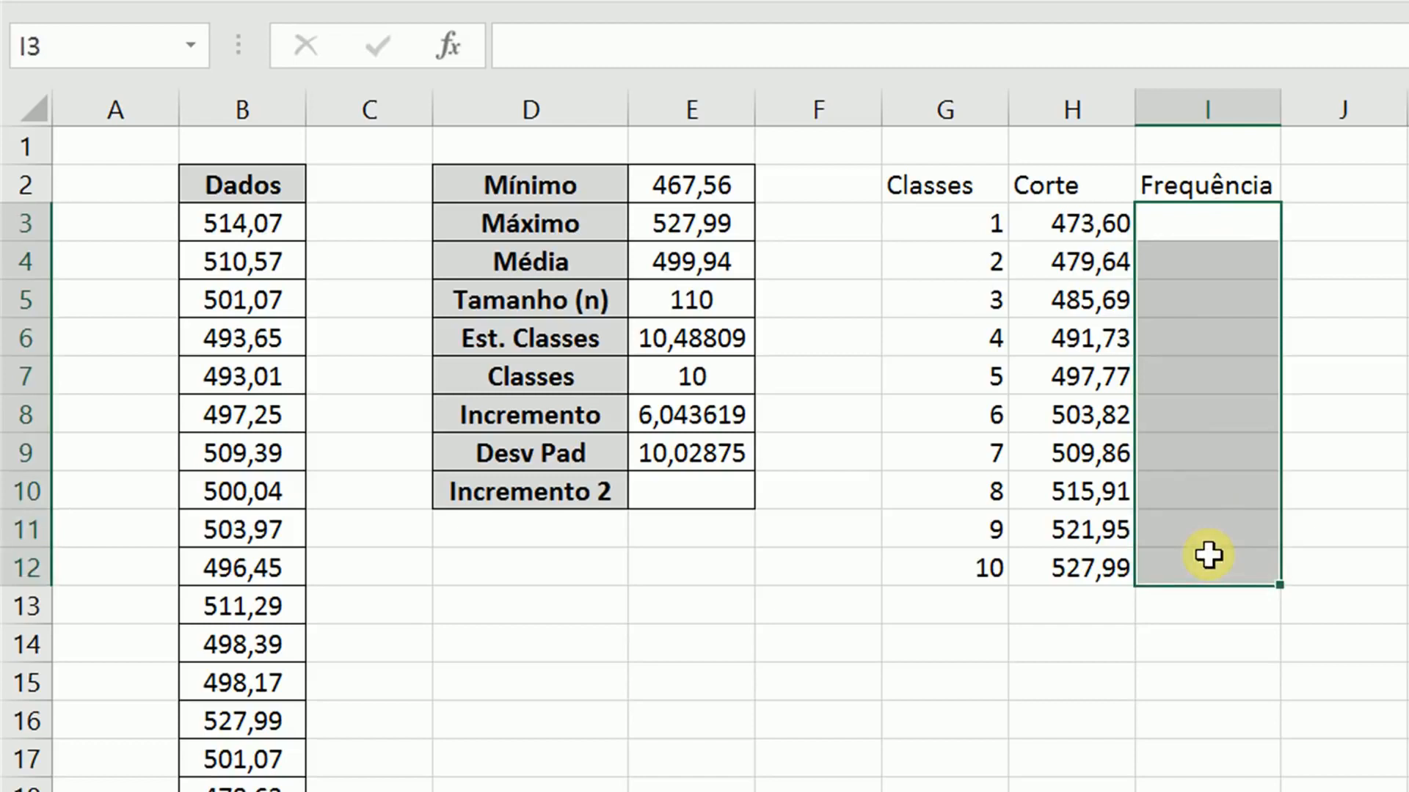
left_click(1208, 555)
left_click_drag(1191, 211, 1189, 563)
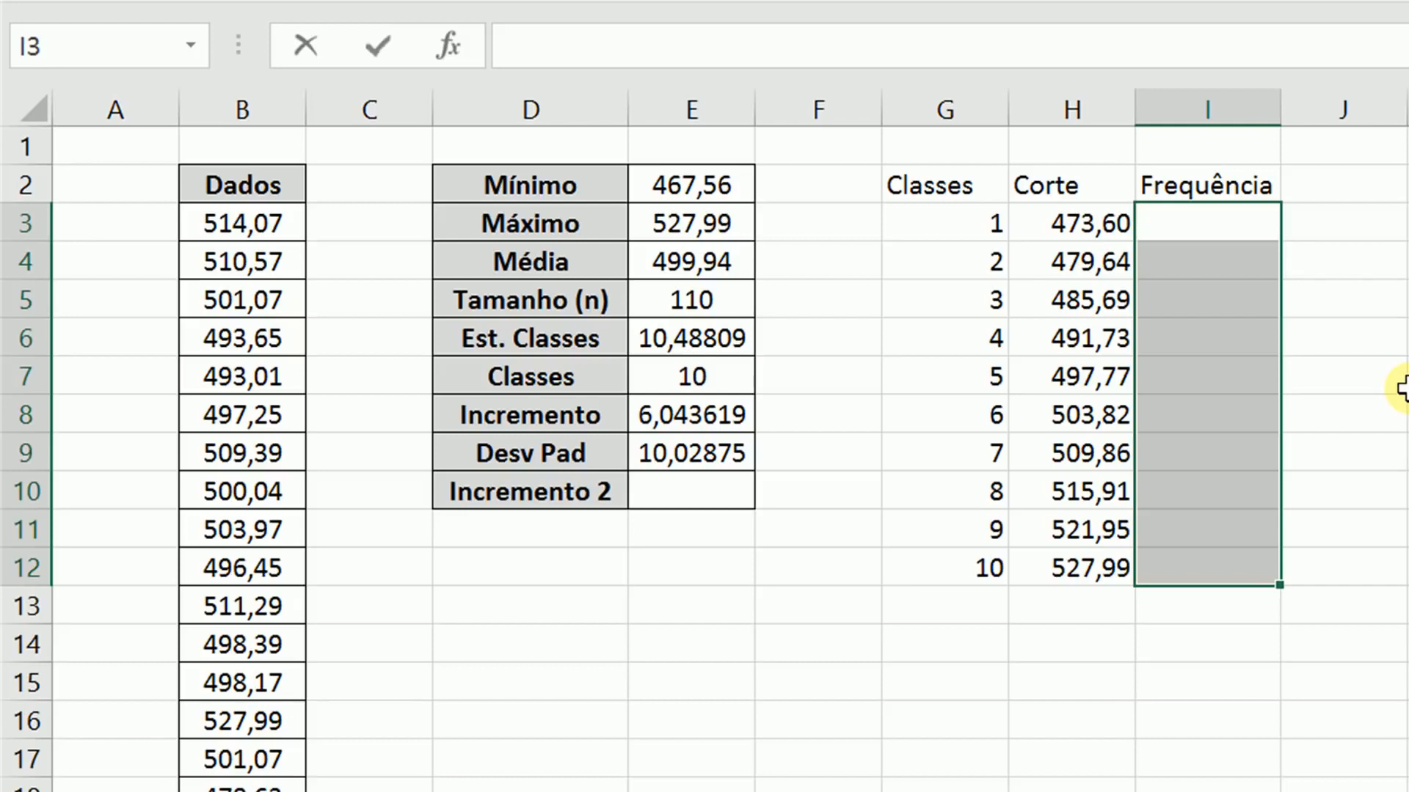
type("=fre")
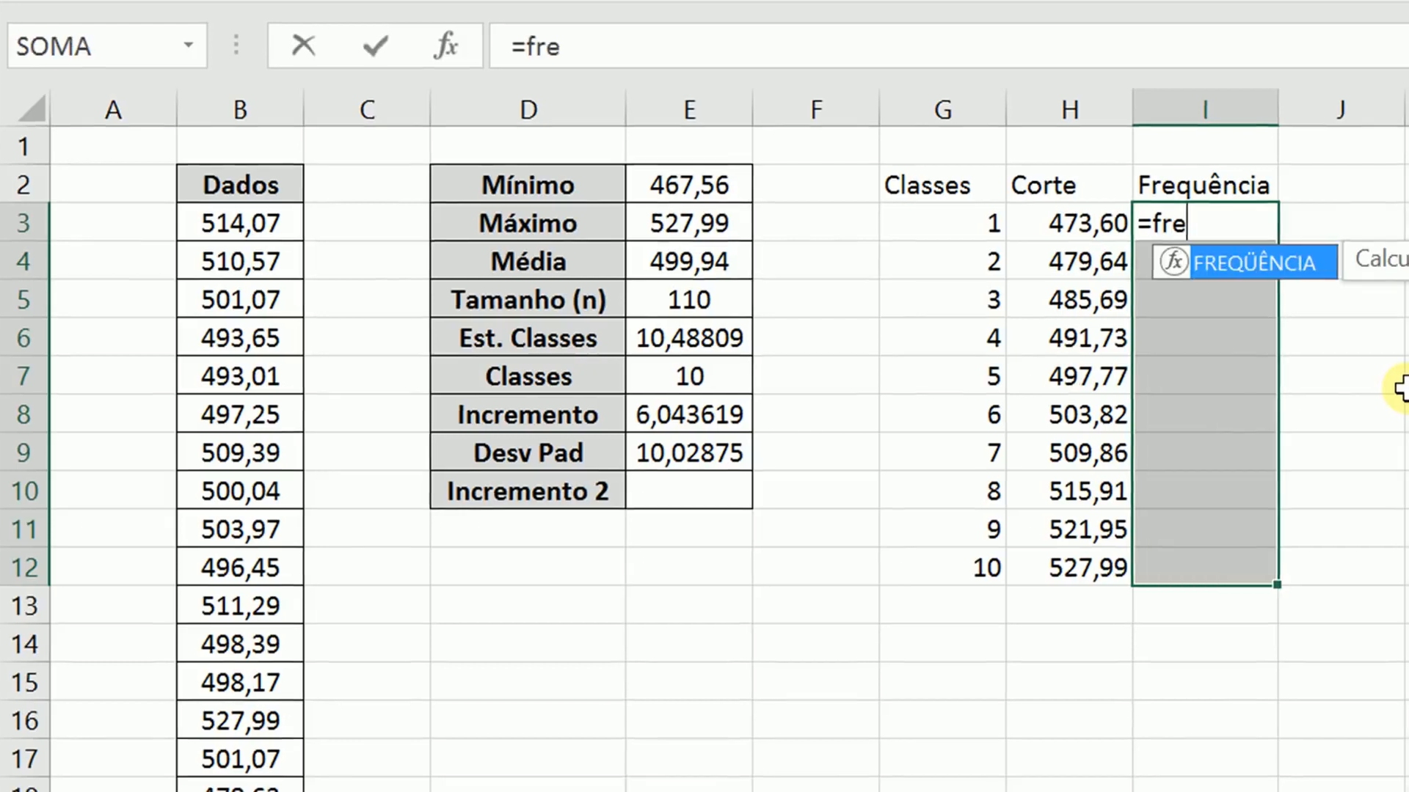
key("Tab")
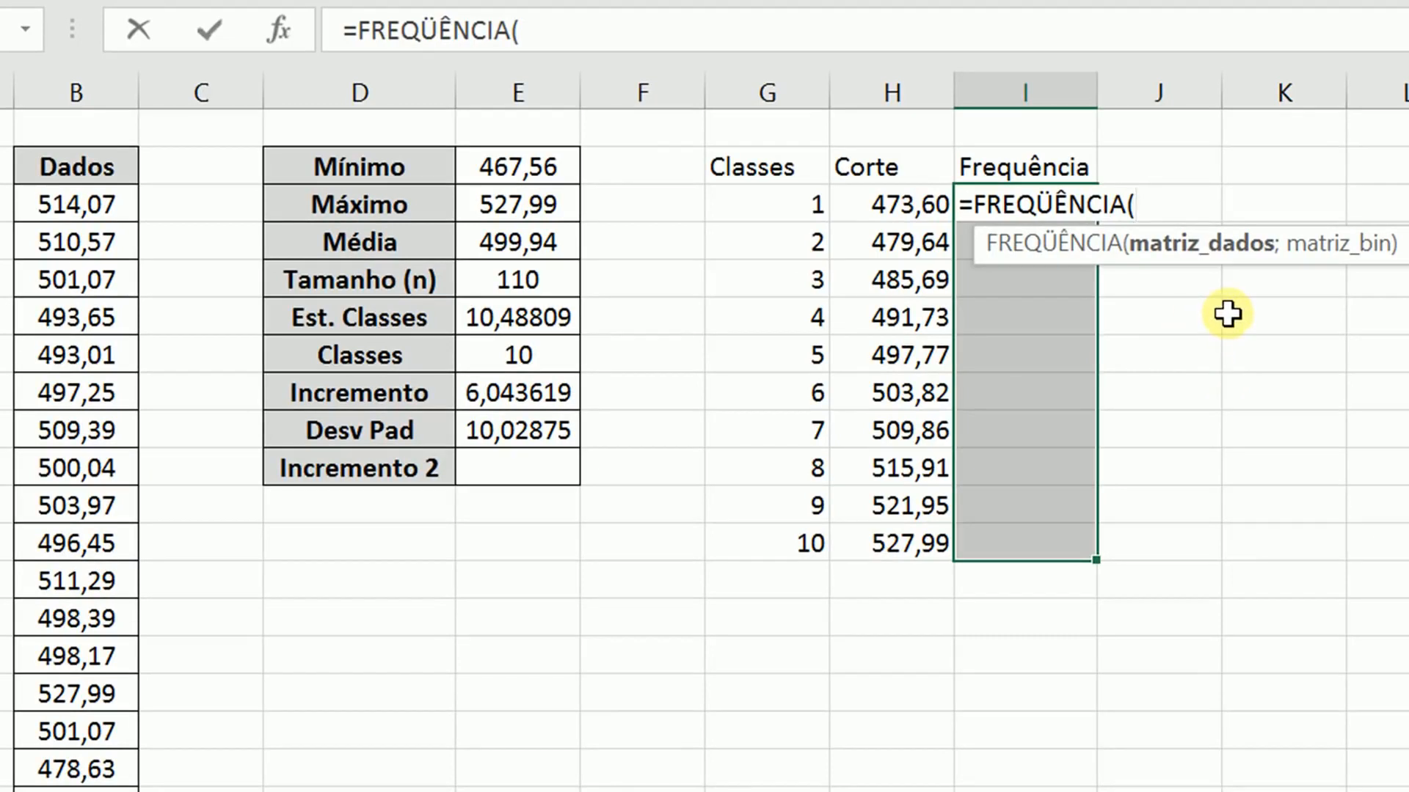
left_click(99, 214)
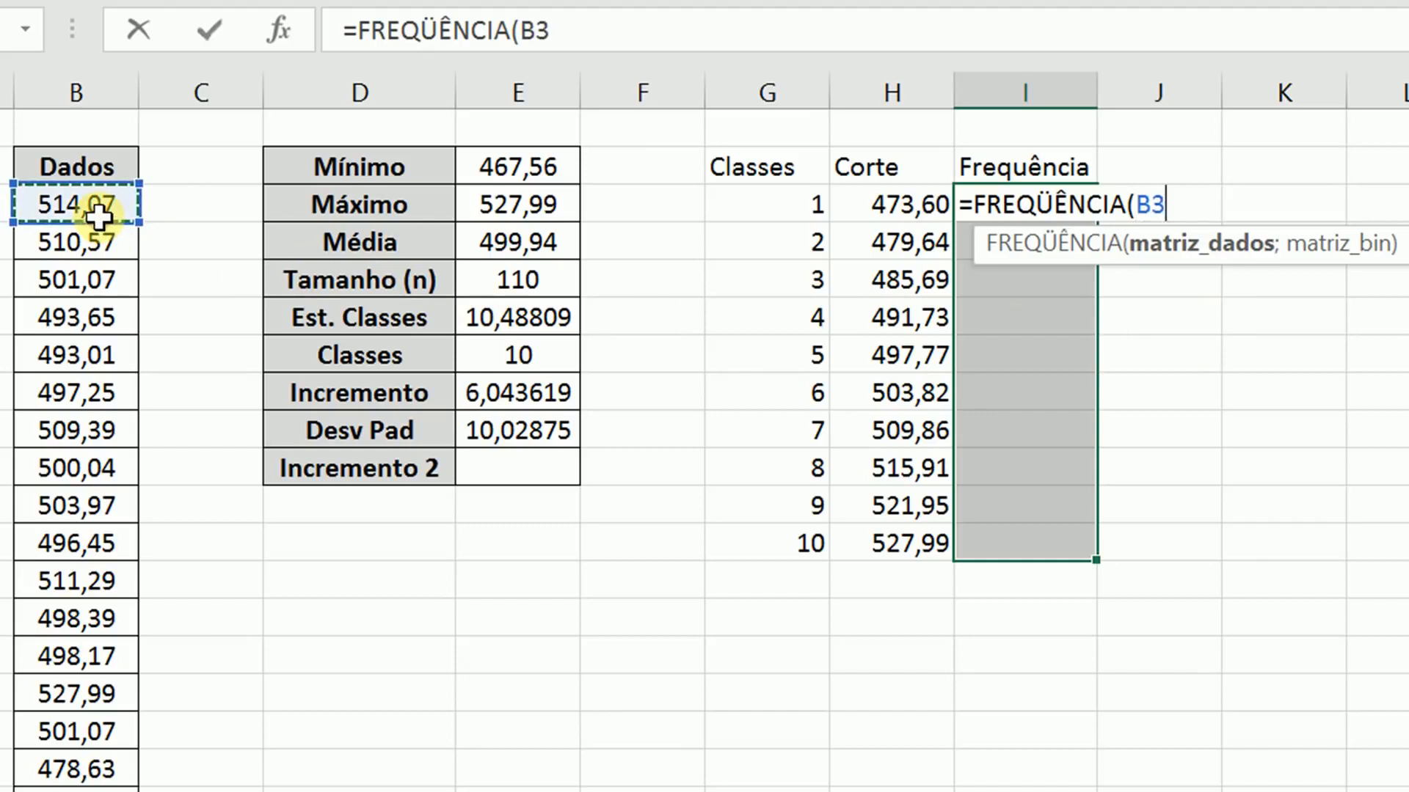
key("ctrl+shift+Down")
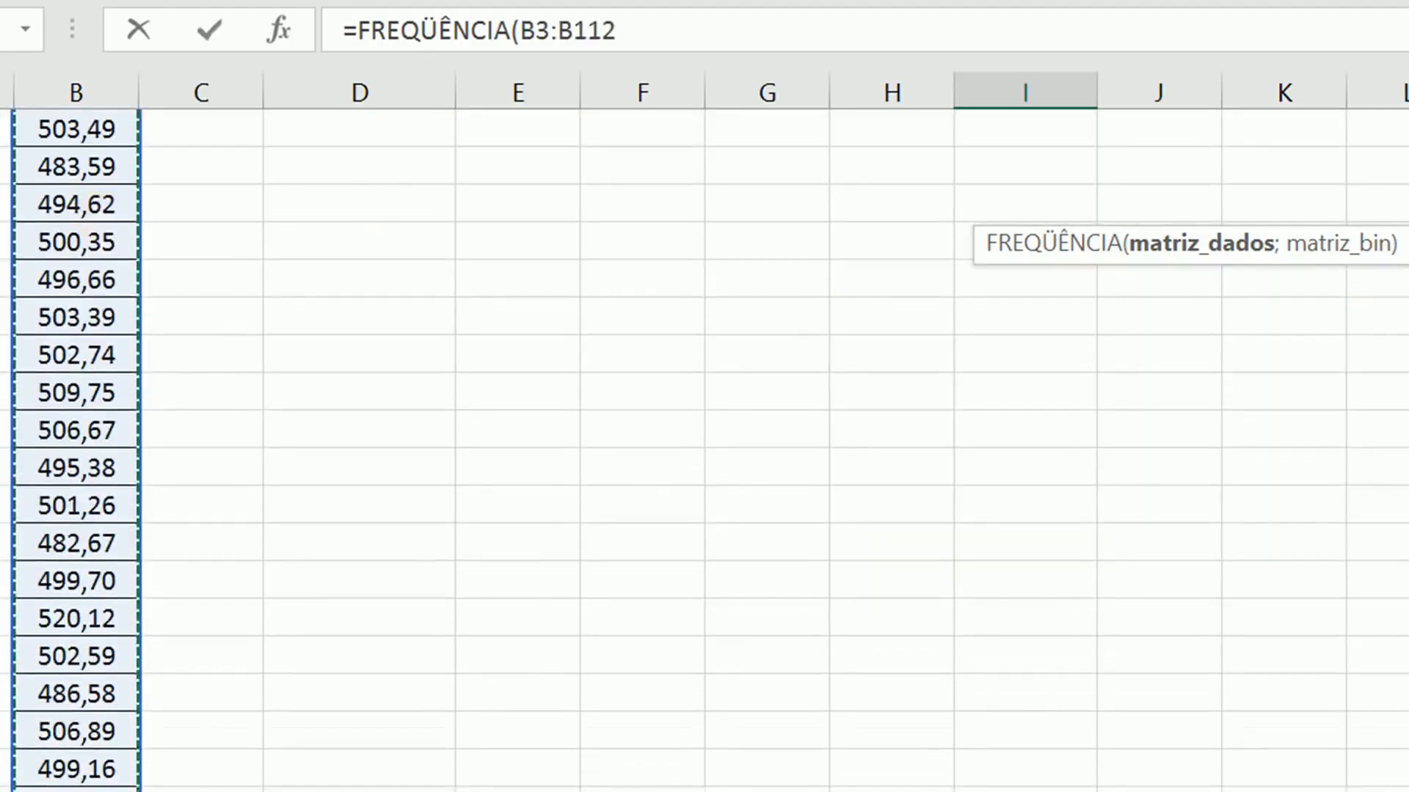
key("ctrl+BackSpace")
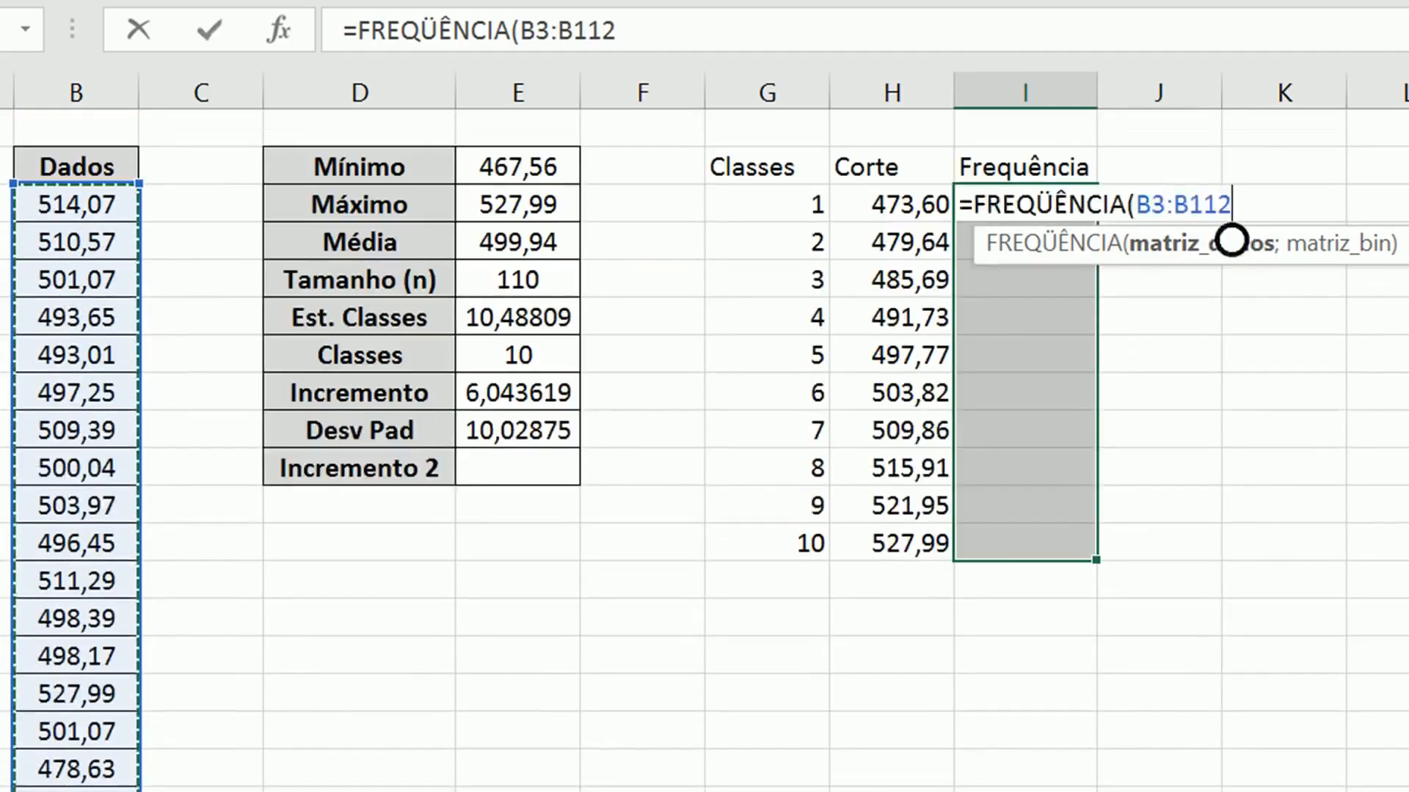
type(";")
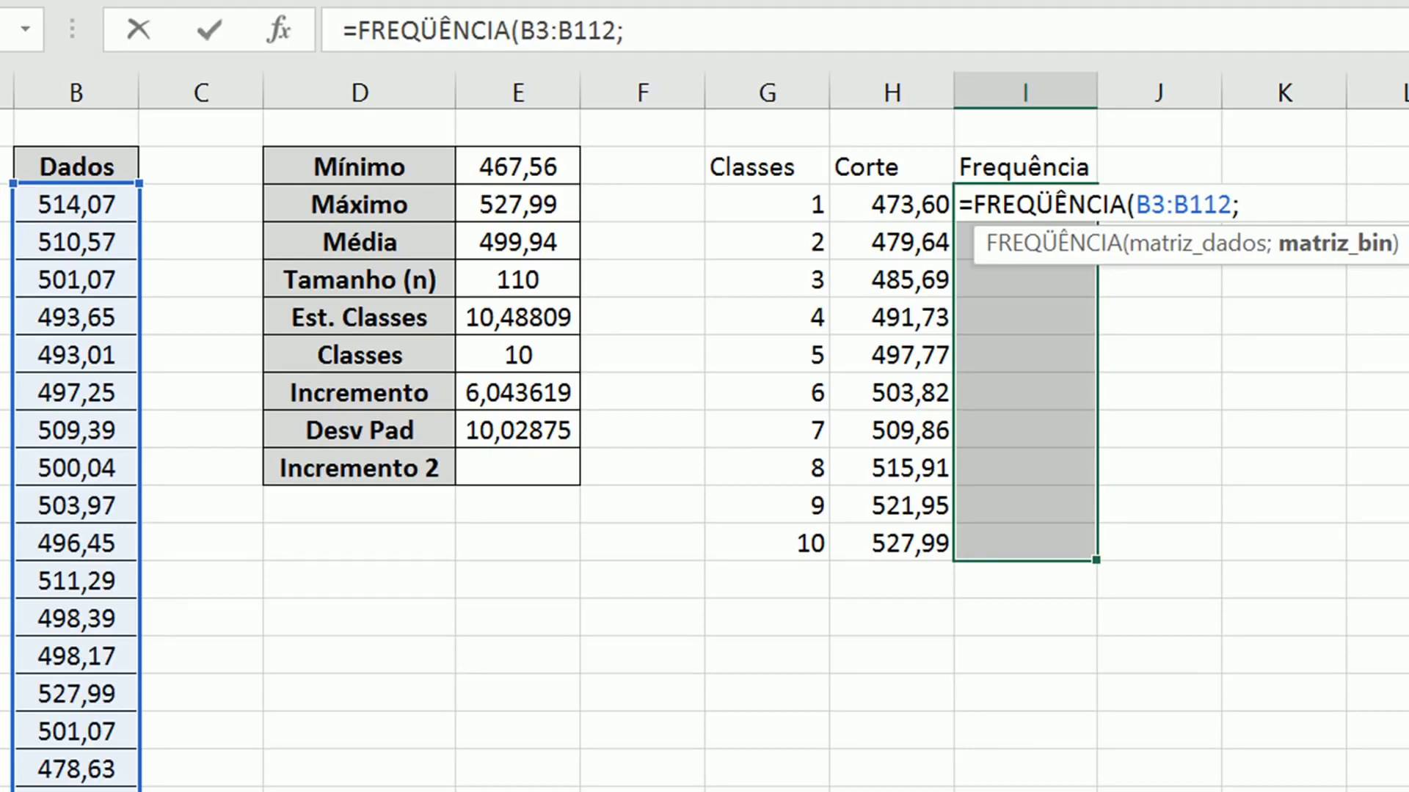
left_click_drag(891, 204, 891, 547)
type(")")
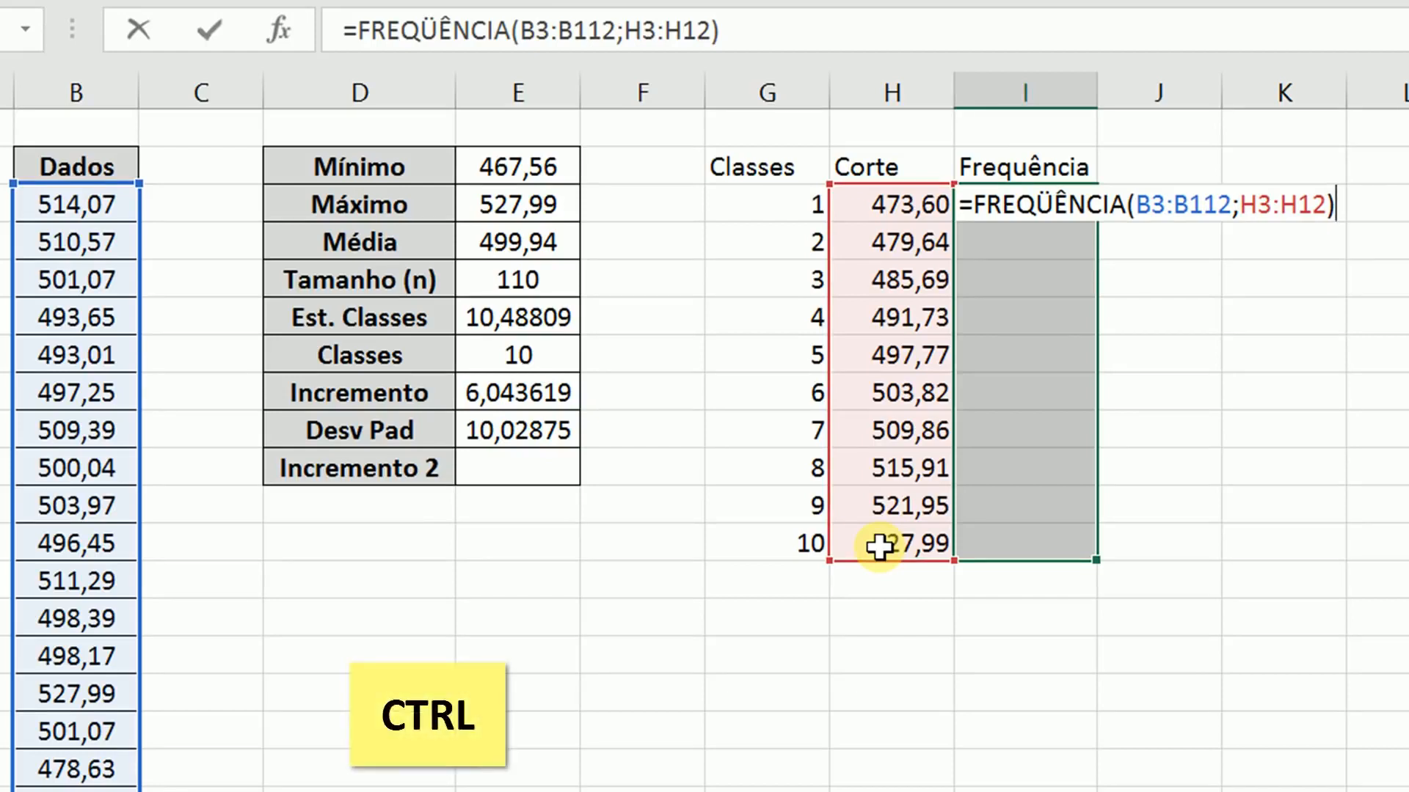
key("ctrl+shift+Return")
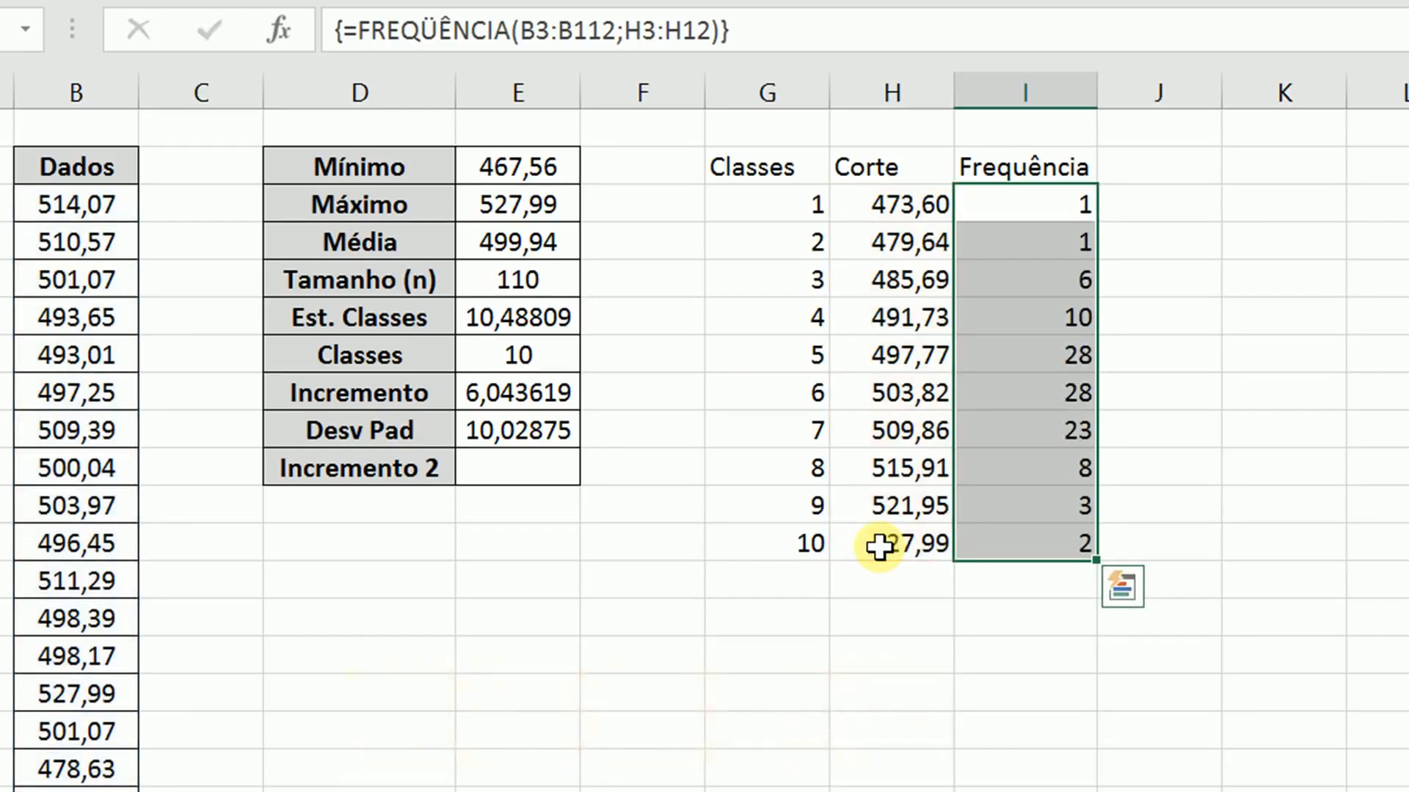
Check the sum of the frequencies in I3:I12 against the sample size
left_click(1032, 285)
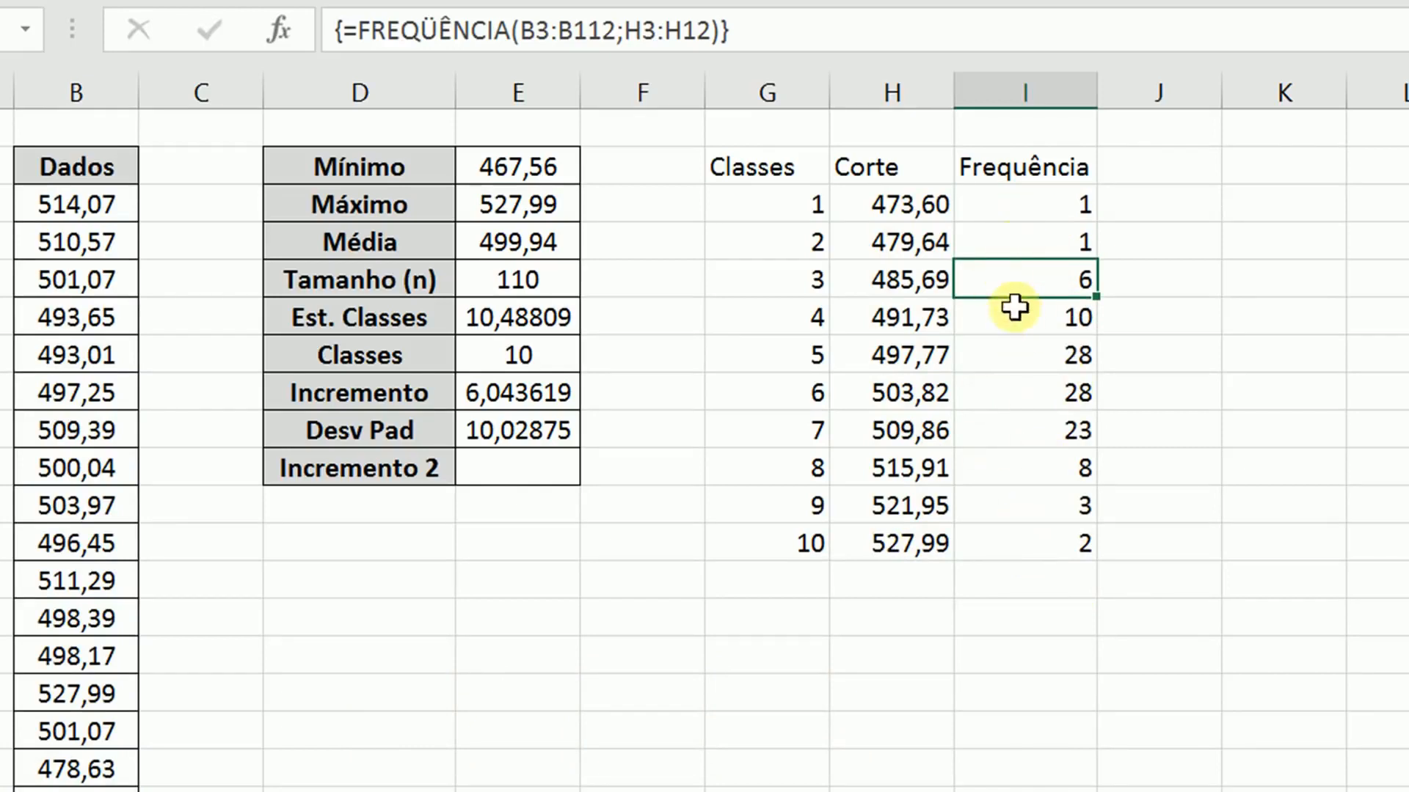
left_click(1199, 419)
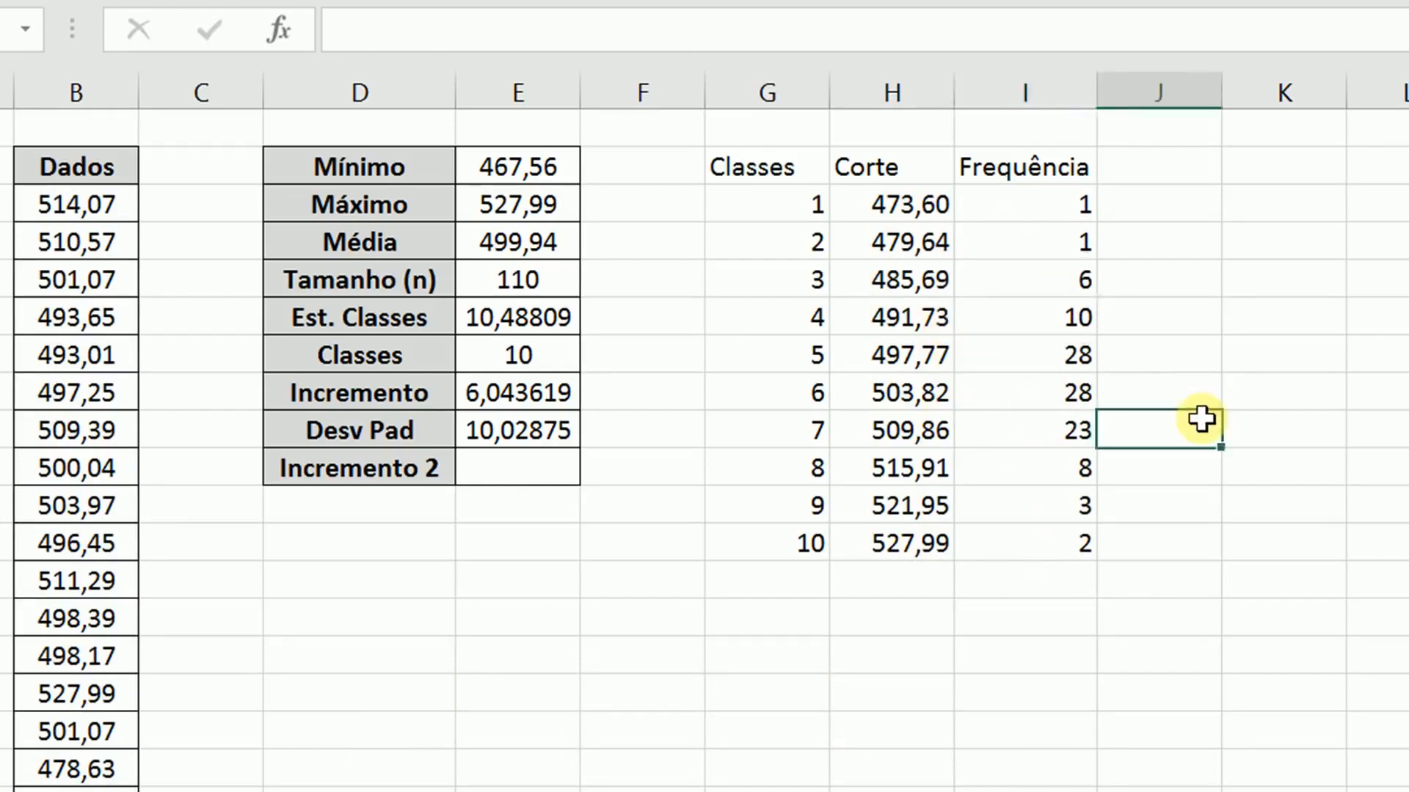
left_click_drag(1047, 199, 1049, 540)
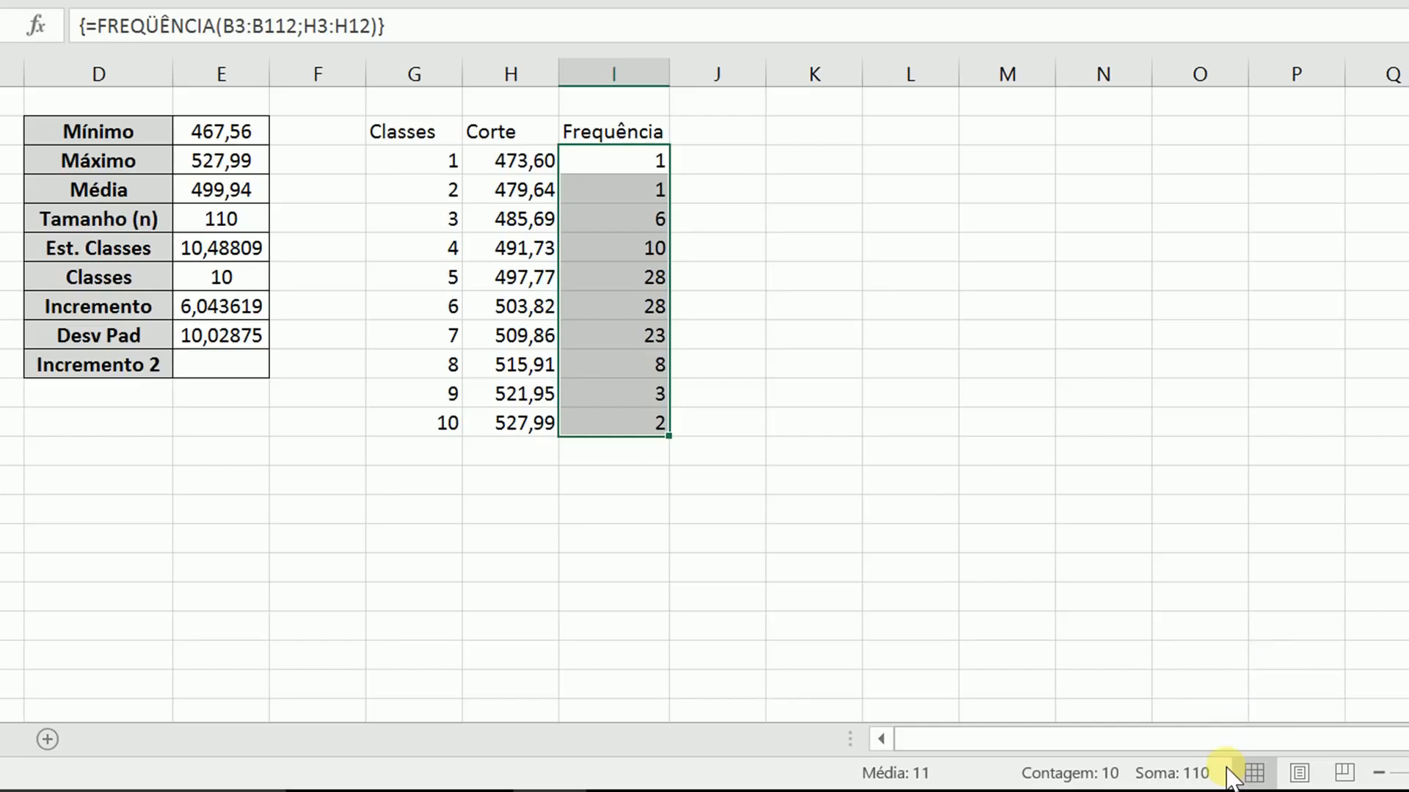
left_click(452, 505)
Centre and border the class table G2:I12, and make its header row bold with a grey fill
mouse_move(408, 139)
left_mouse_down()
mouse_move(535, 277)
mouse_move(631, 419)
mouse_move(513, 149)
mouse_move(431, 125)
left_mouse_up()
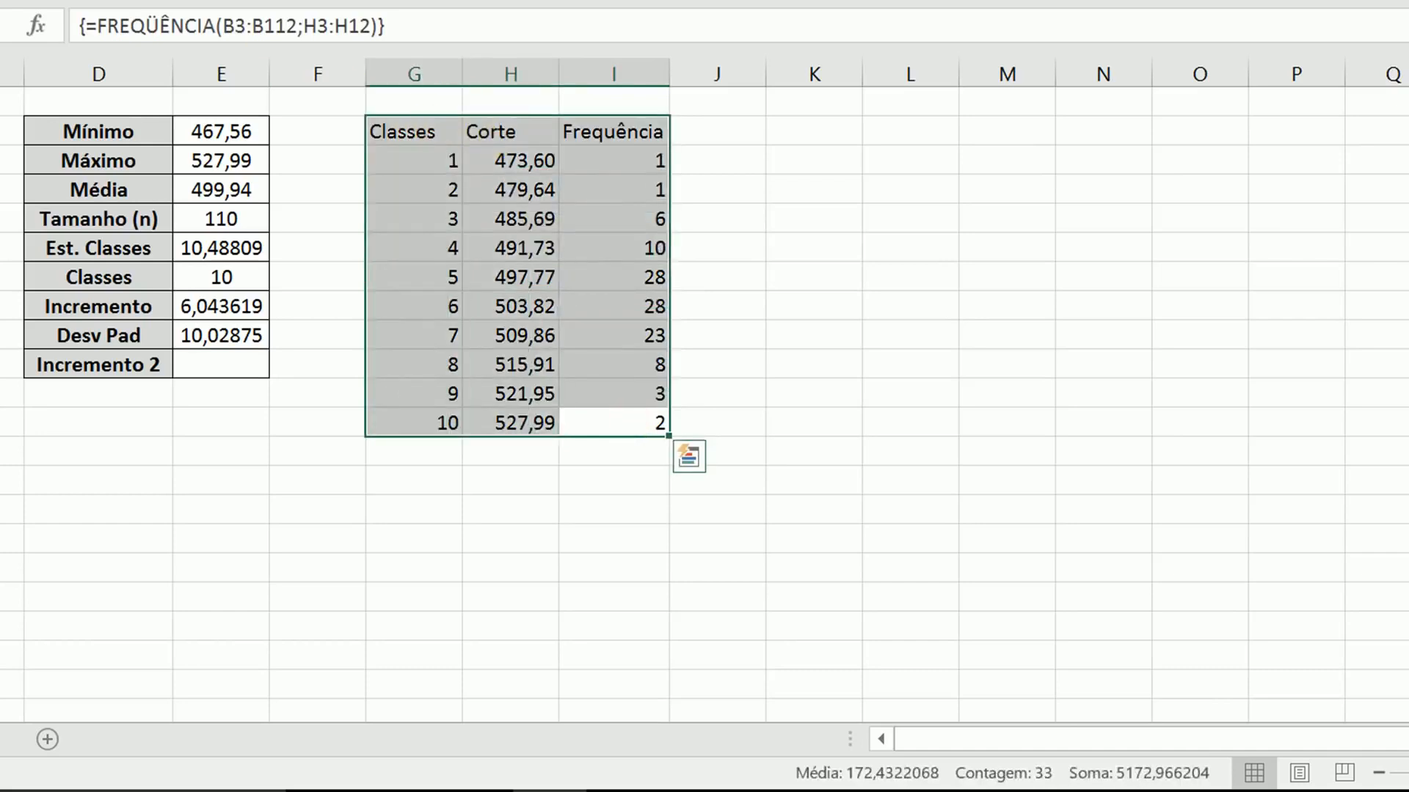
left_click(293, 2)
left_click_drag(402, 131, 613, 131)
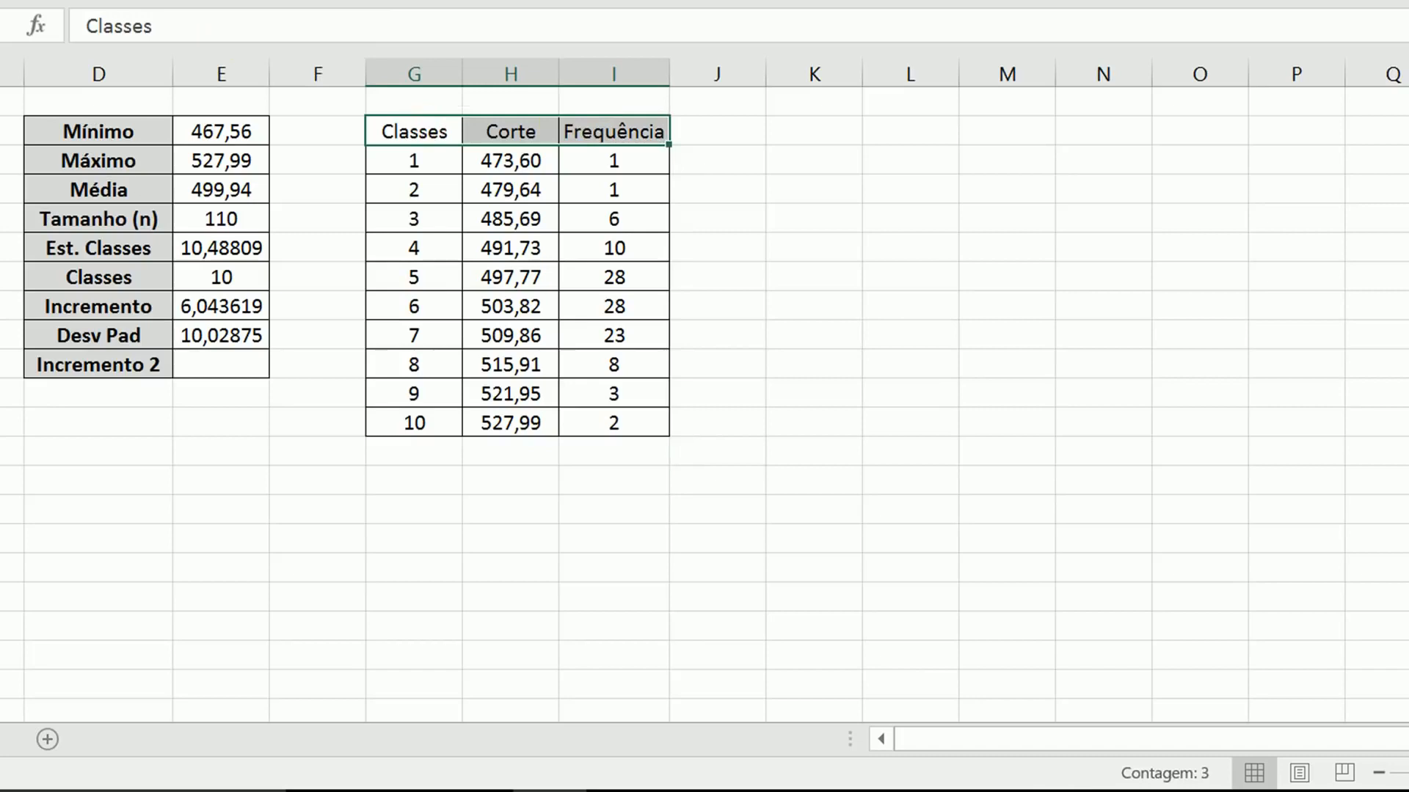
left_click(140, 1)
left_click(16, 2)
left_click(529, 461)
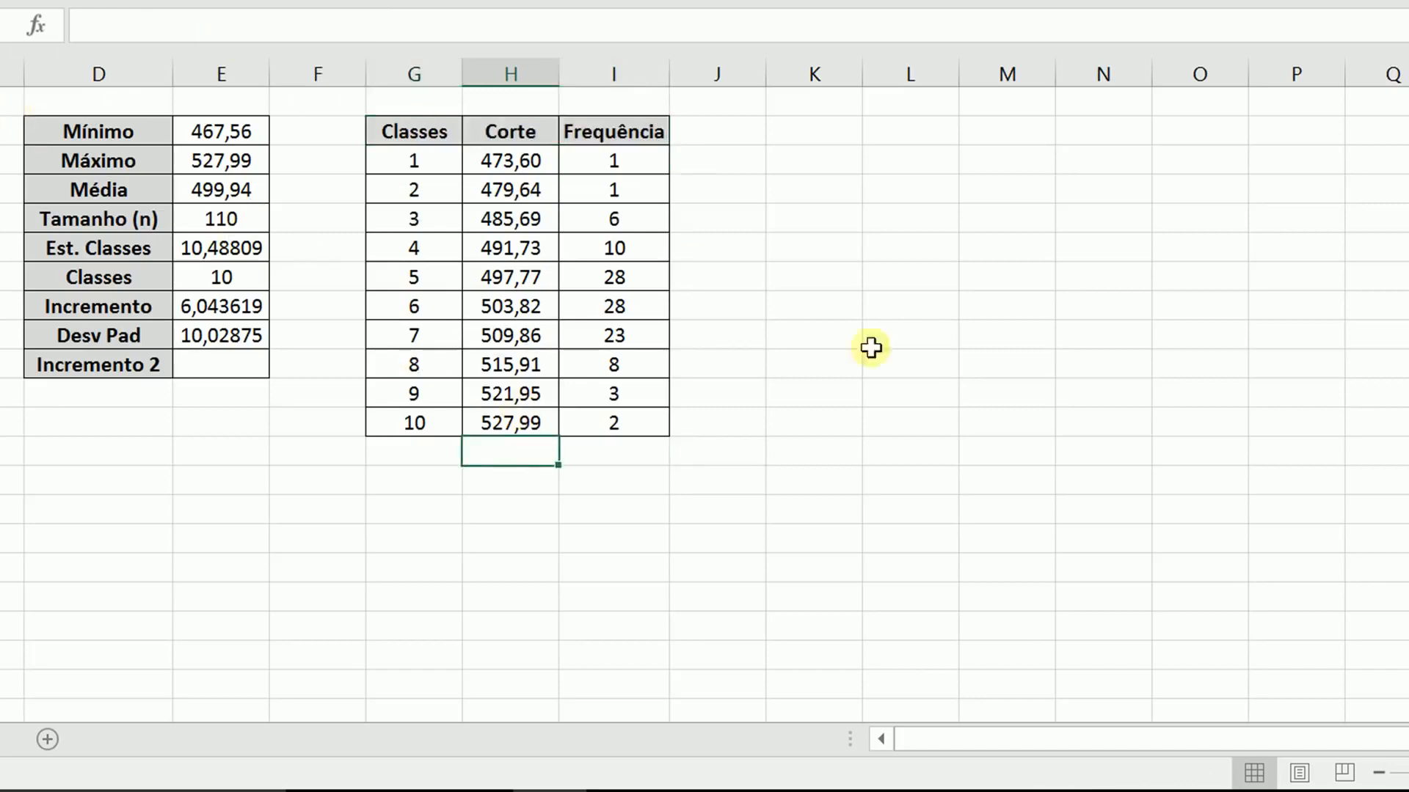
Insert a 2D clustered column chart from the Frequência data in I2:I12
left_click(937, 392)
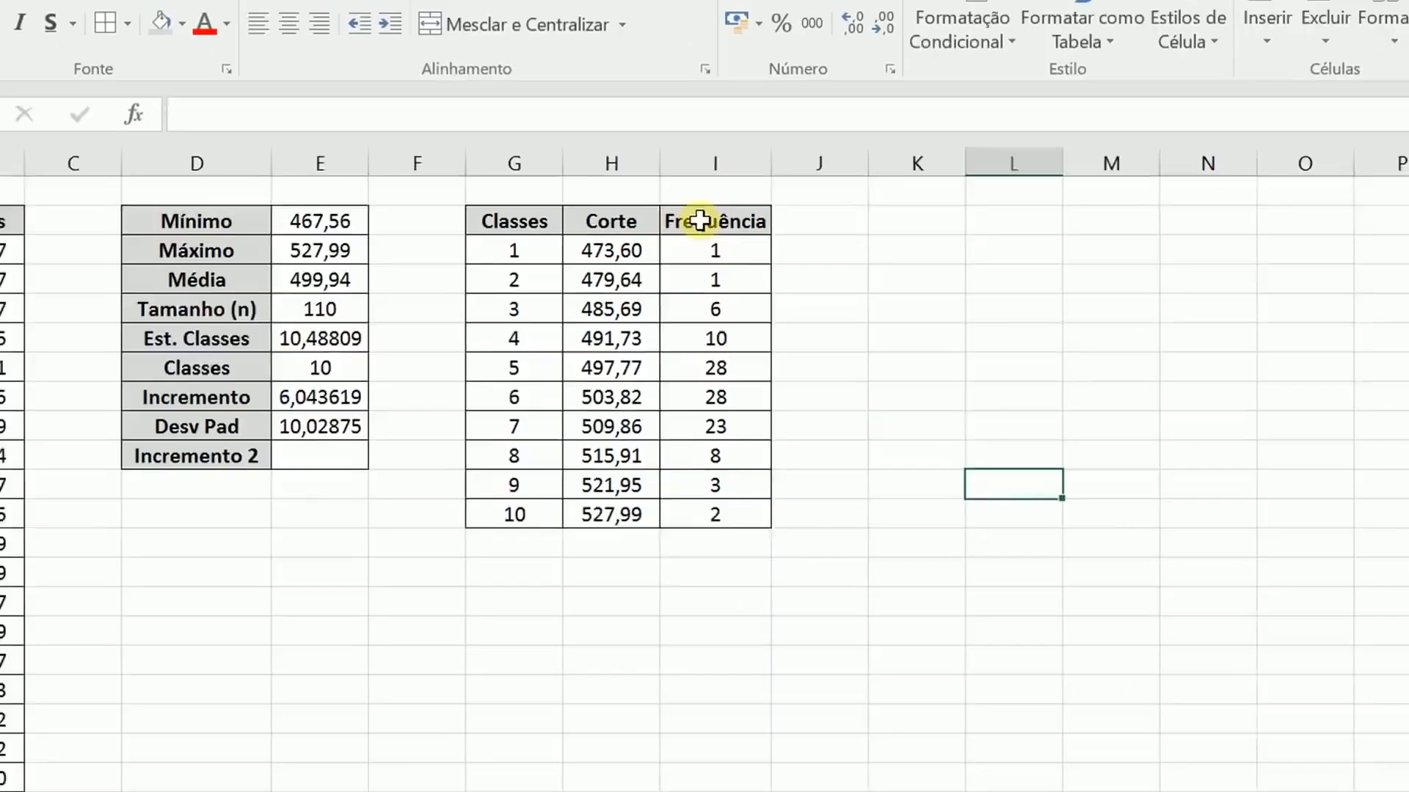
left_click_drag(598, 123, 611, 424)
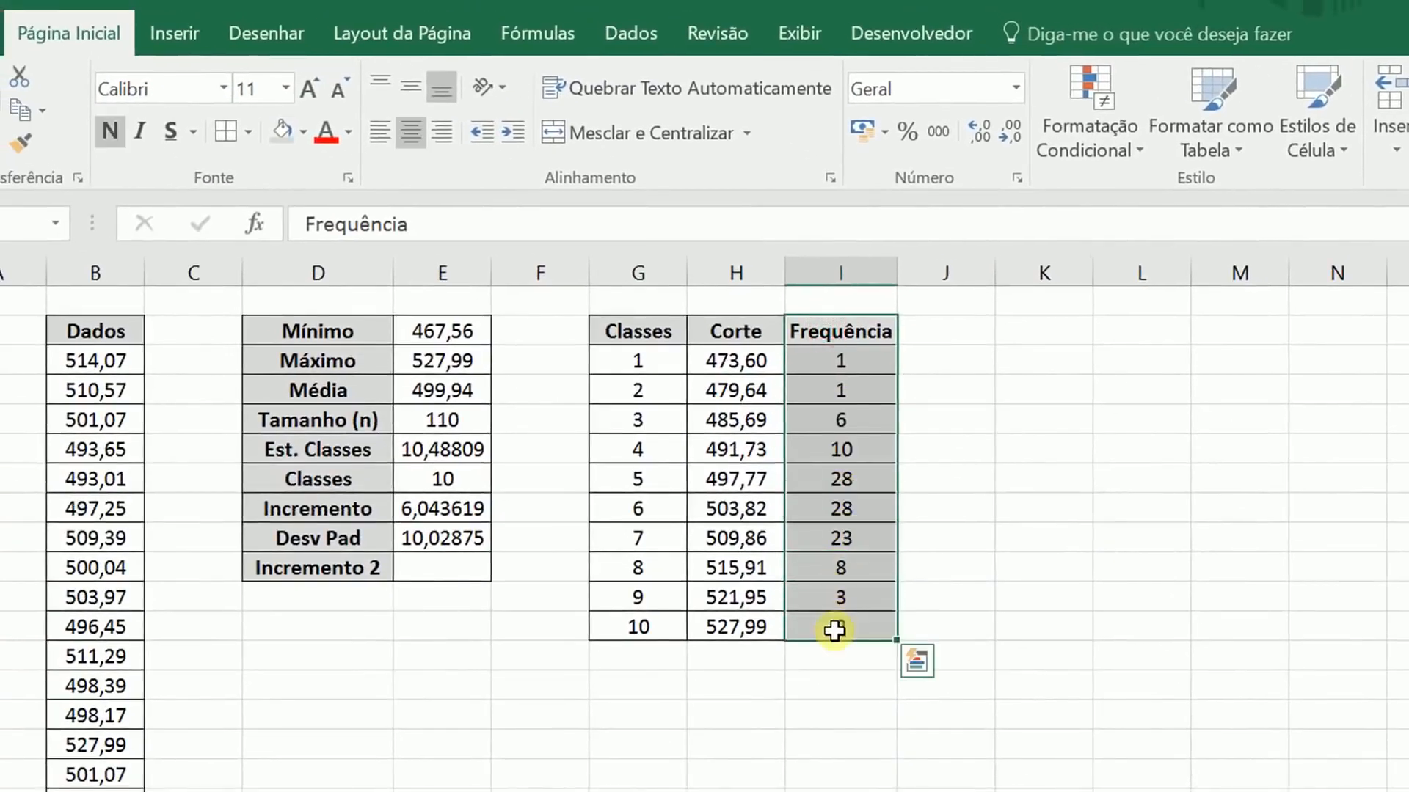
left_click(189, 40)
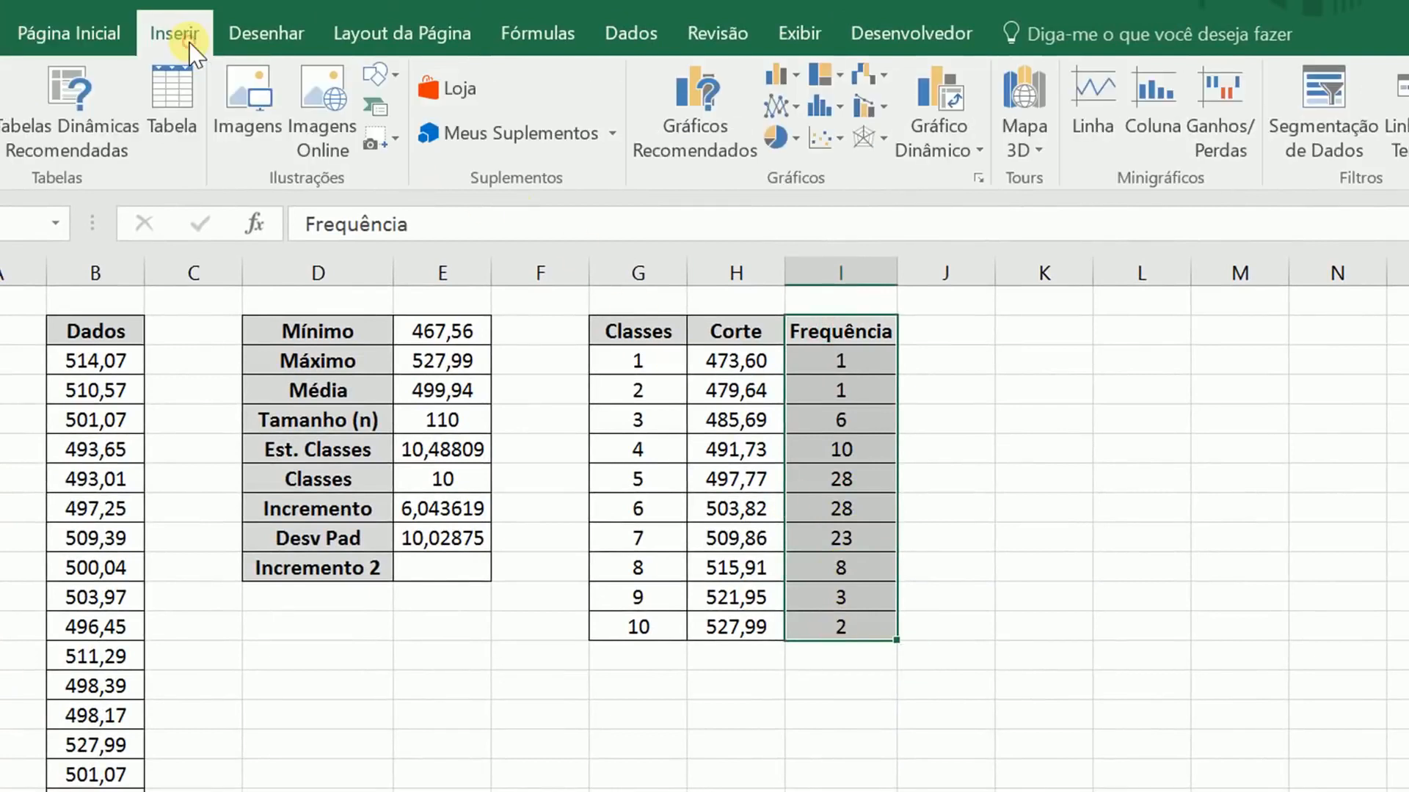
left_click(796, 76)
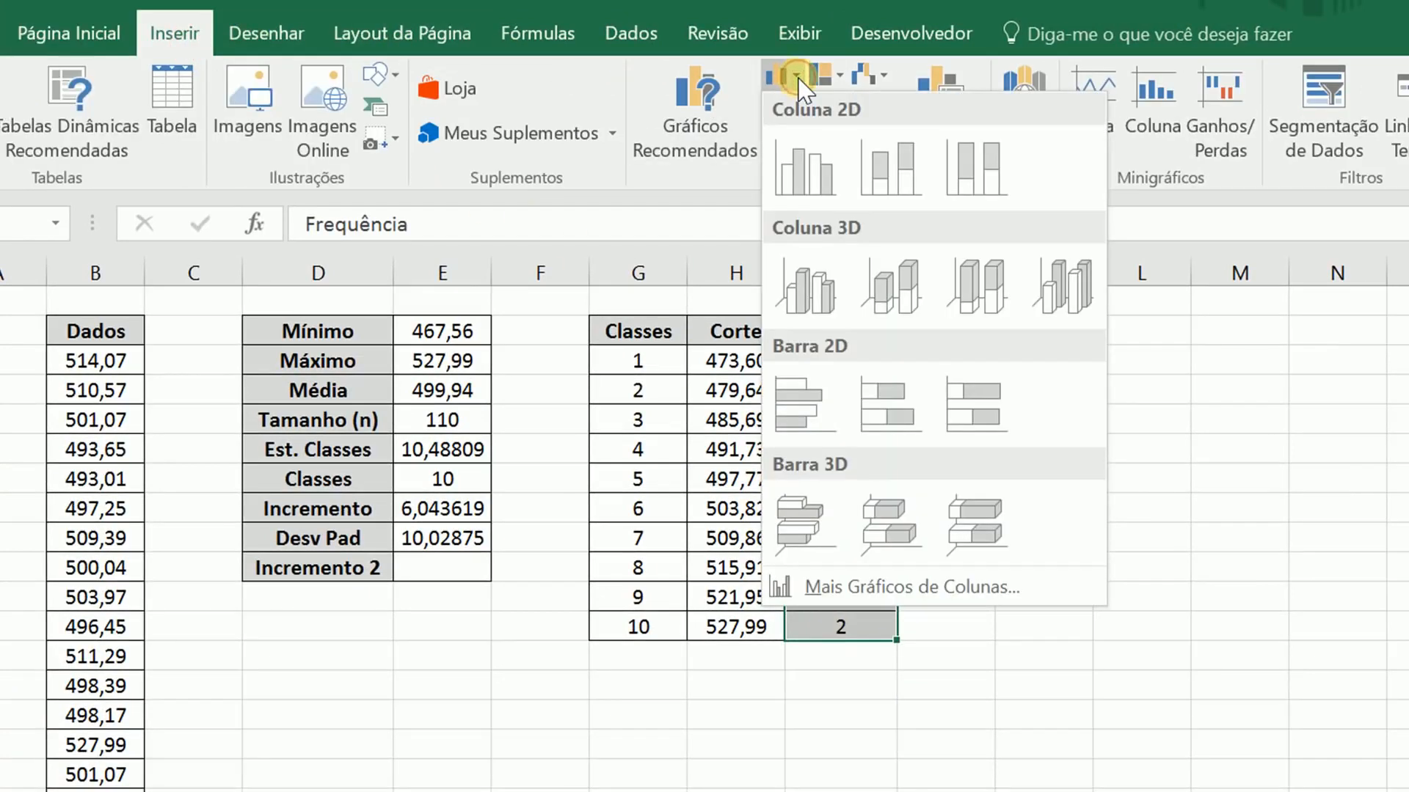
left_click(826, 170)
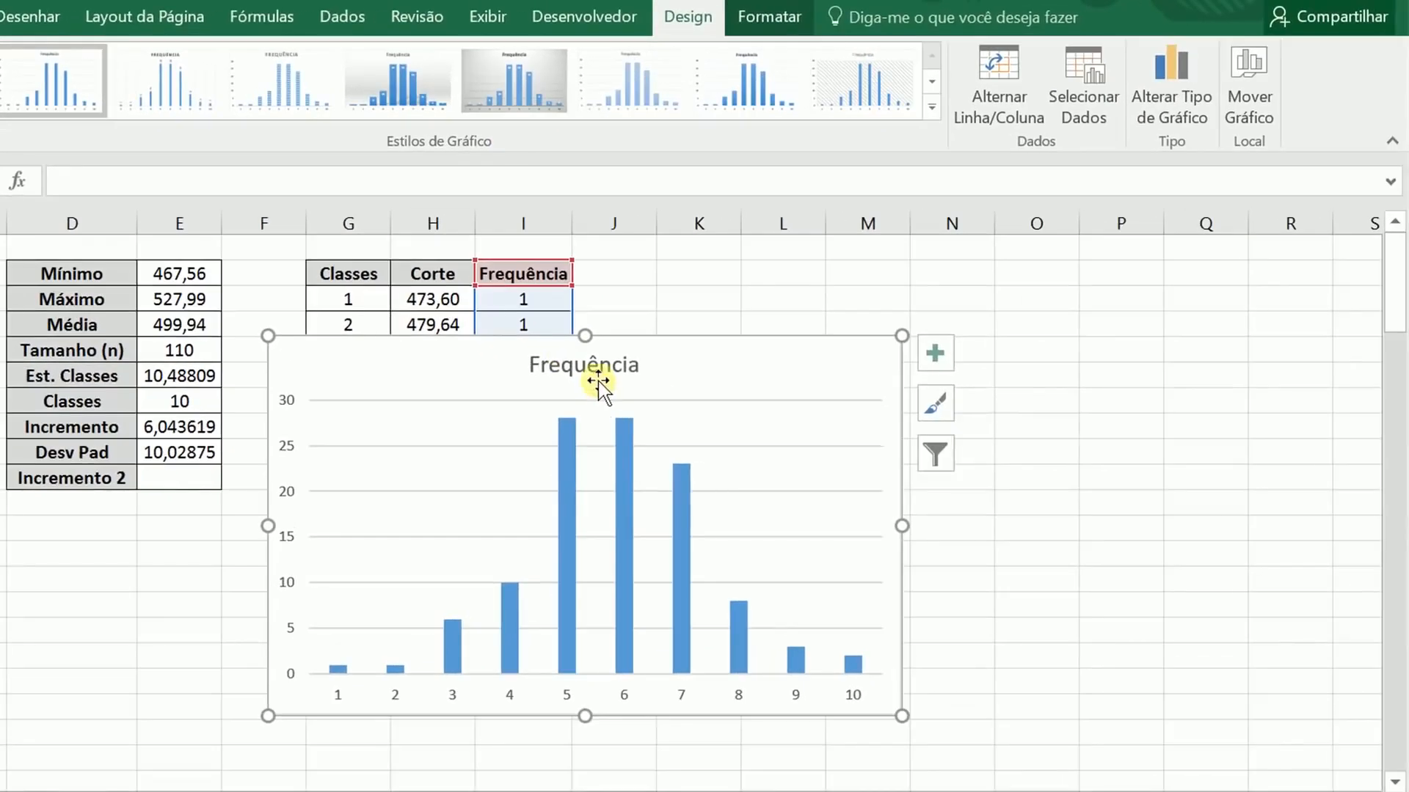
Remove the chart's title and move the chart beside the class table, starting around column J
left_click(598, 380)
key("Delete")
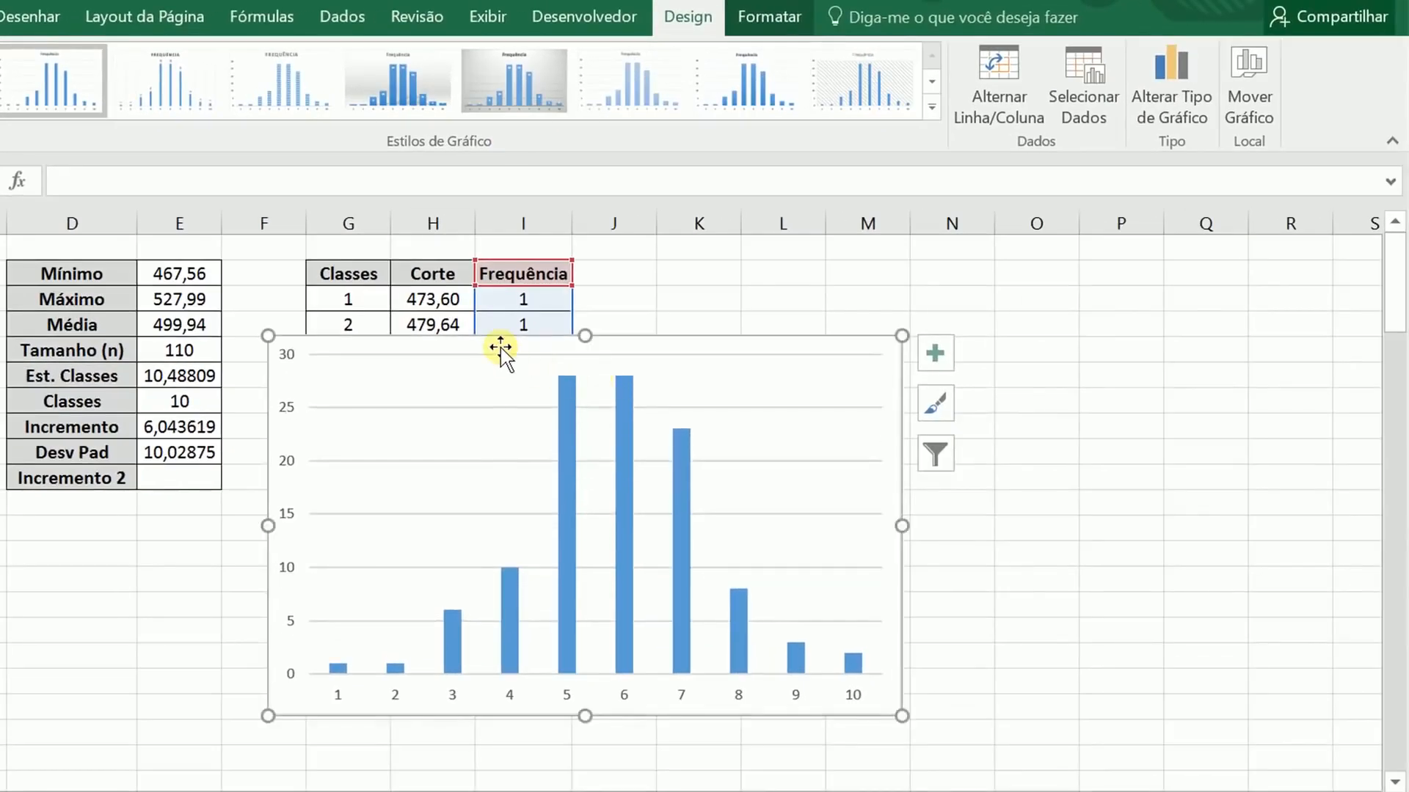
left_click_drag(496, 341, 822, 261)
left_click(549, 702)
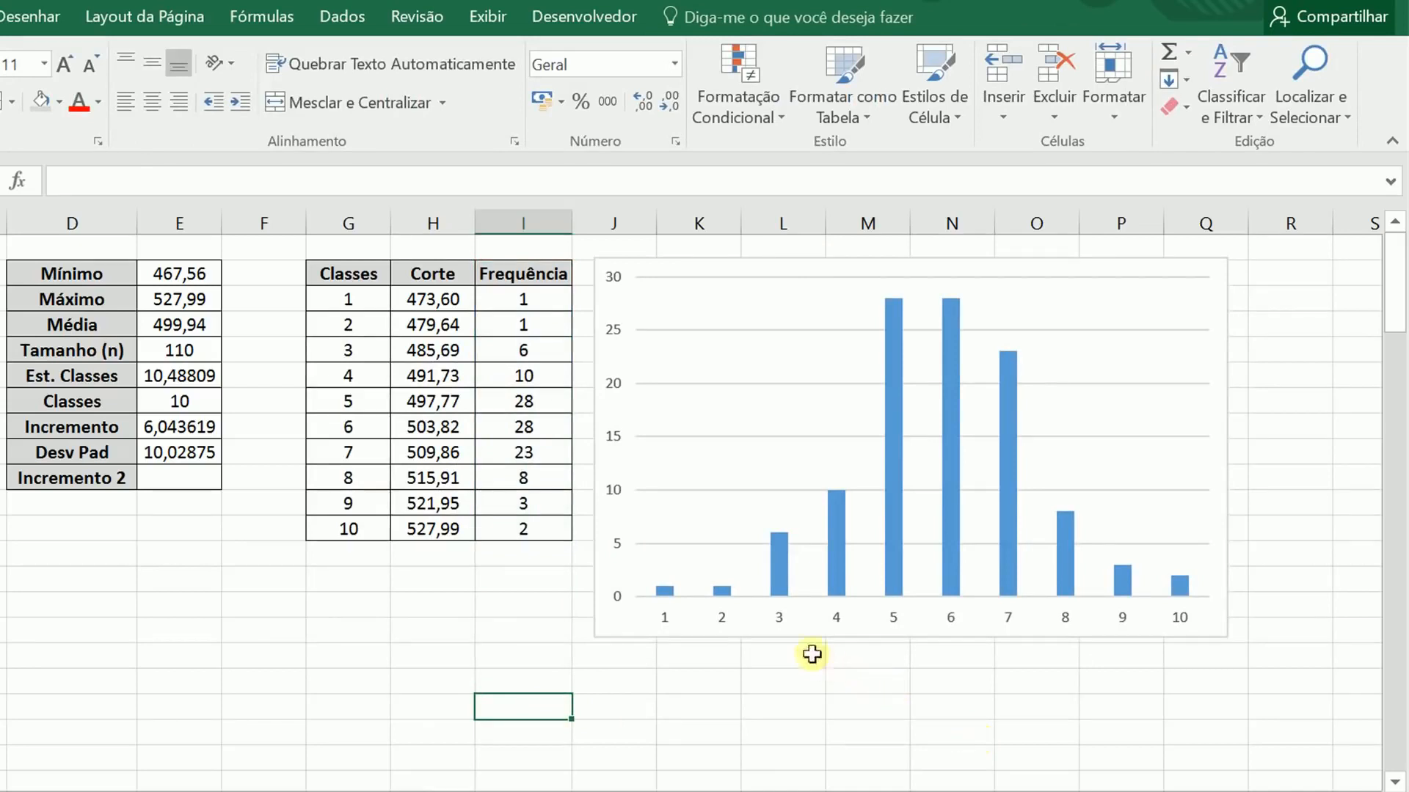
Set the chart's horizontal axis labels to the Corte values in =Aula!$H$3:$H$12
left_click(778, 617)
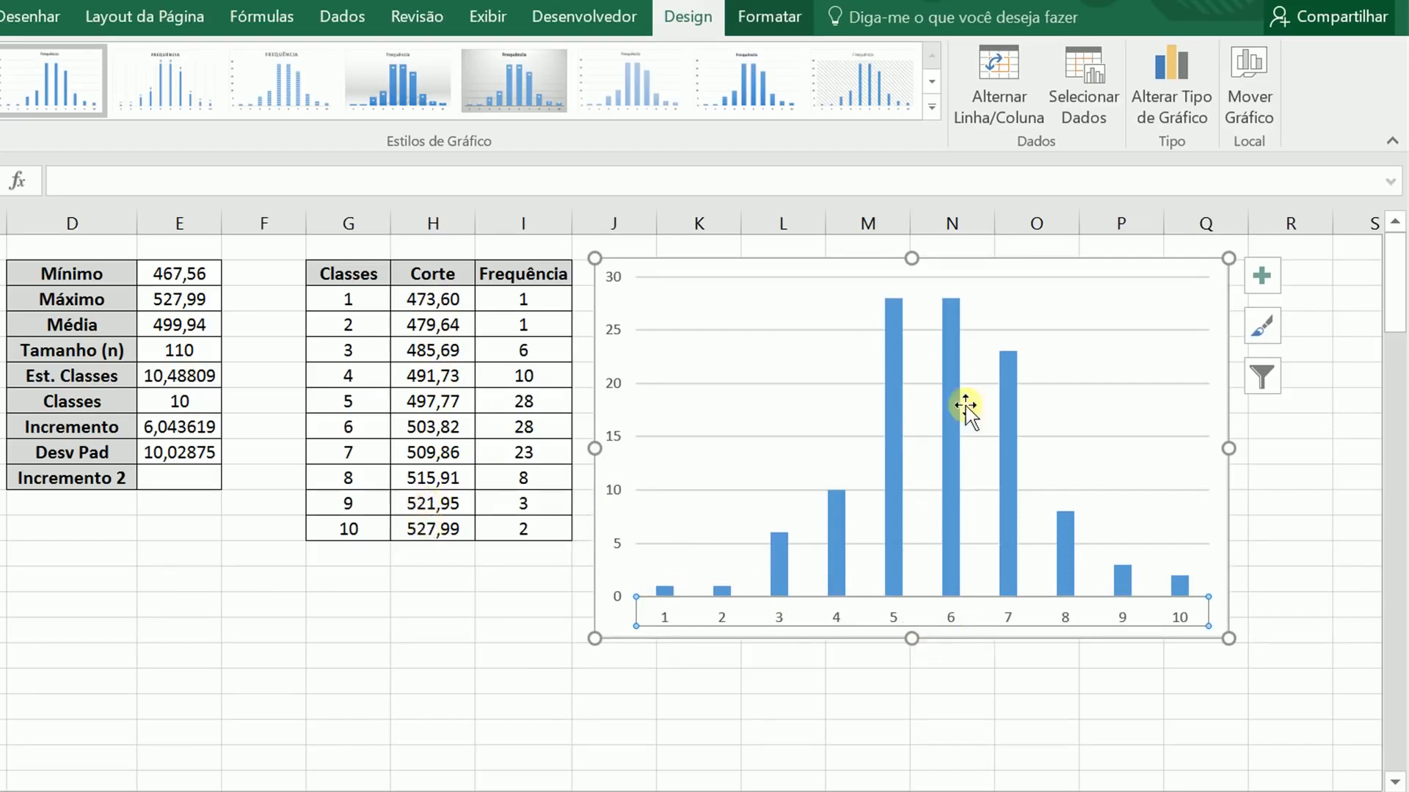
right_click(726, 620)
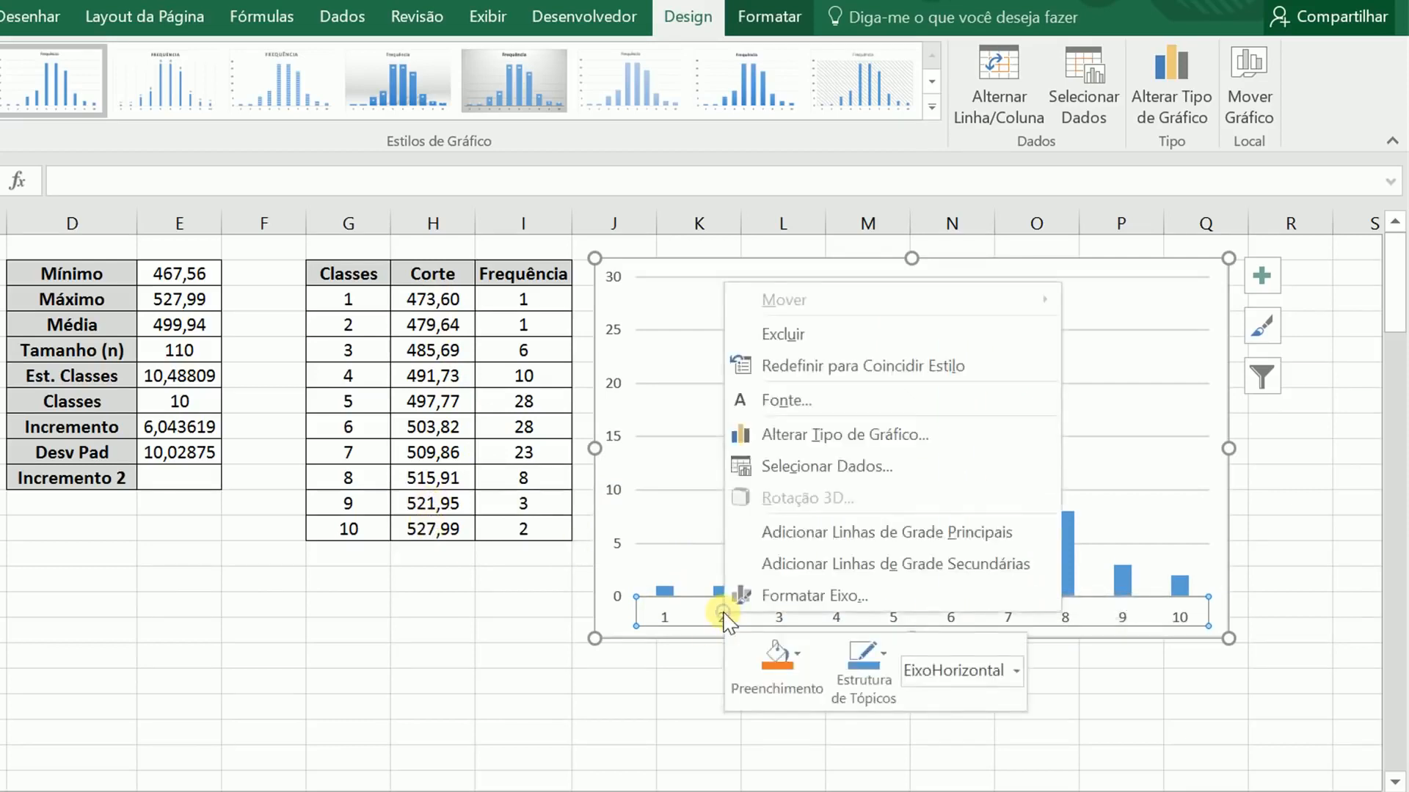
left_click(901, 473)
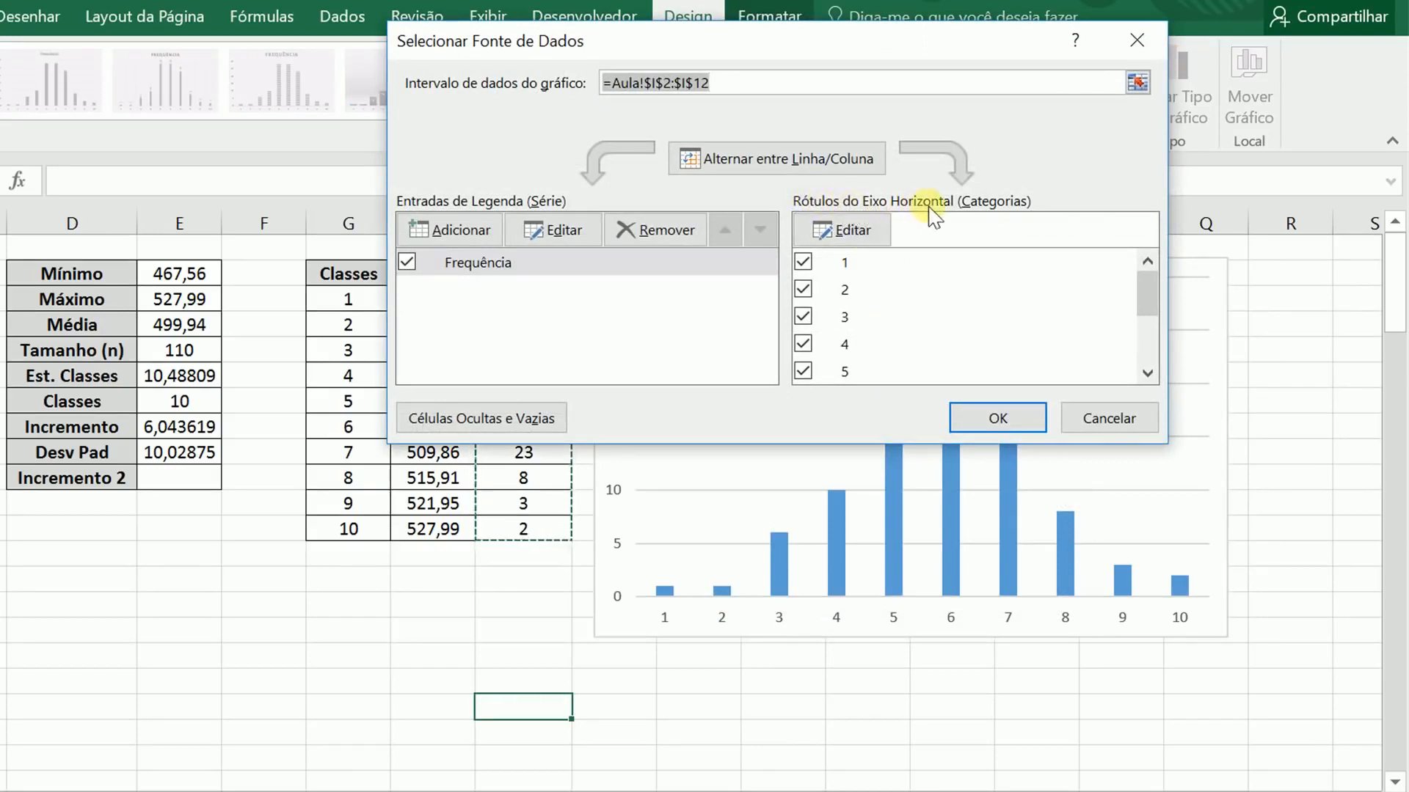
left_click(842, 230)
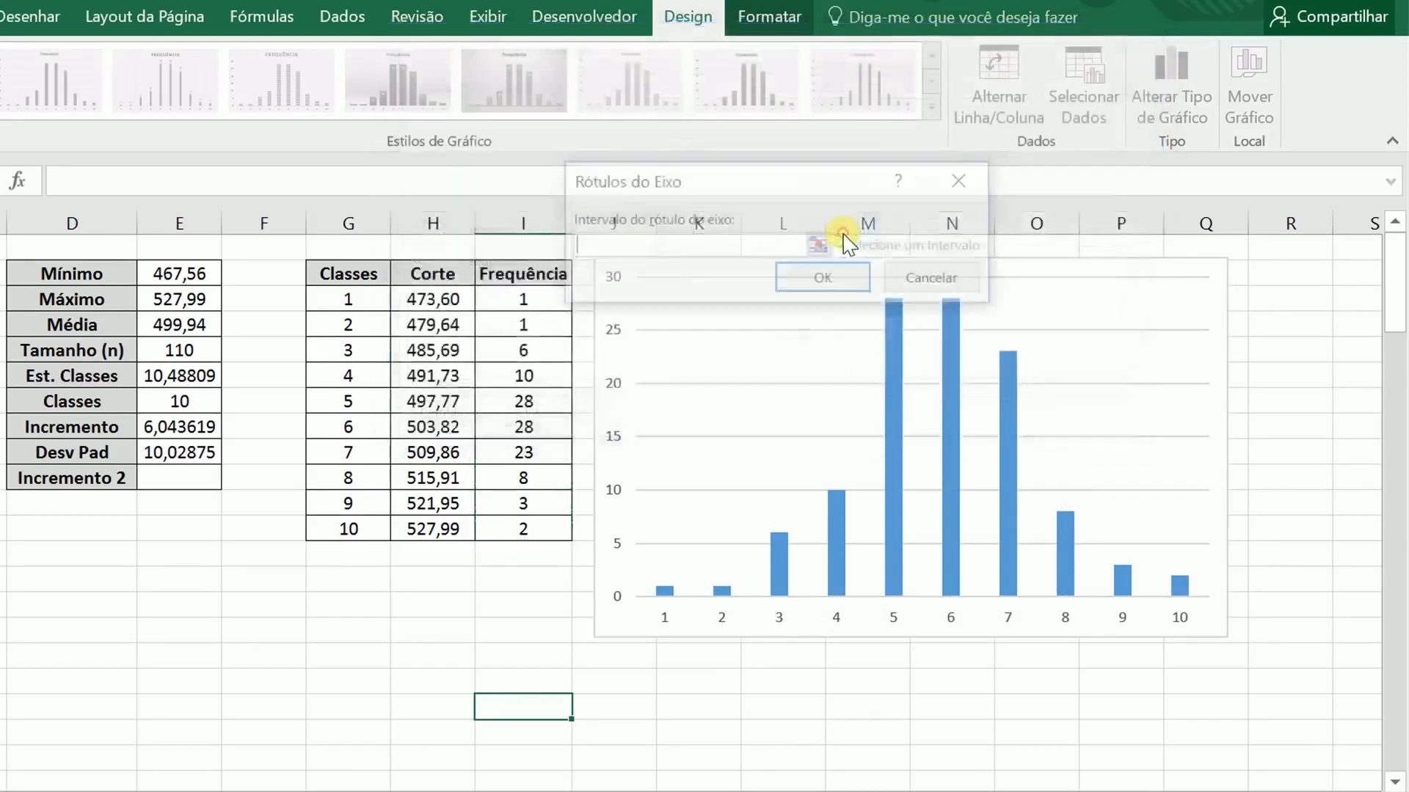
left_click_drag(451, 298, 443, 536)
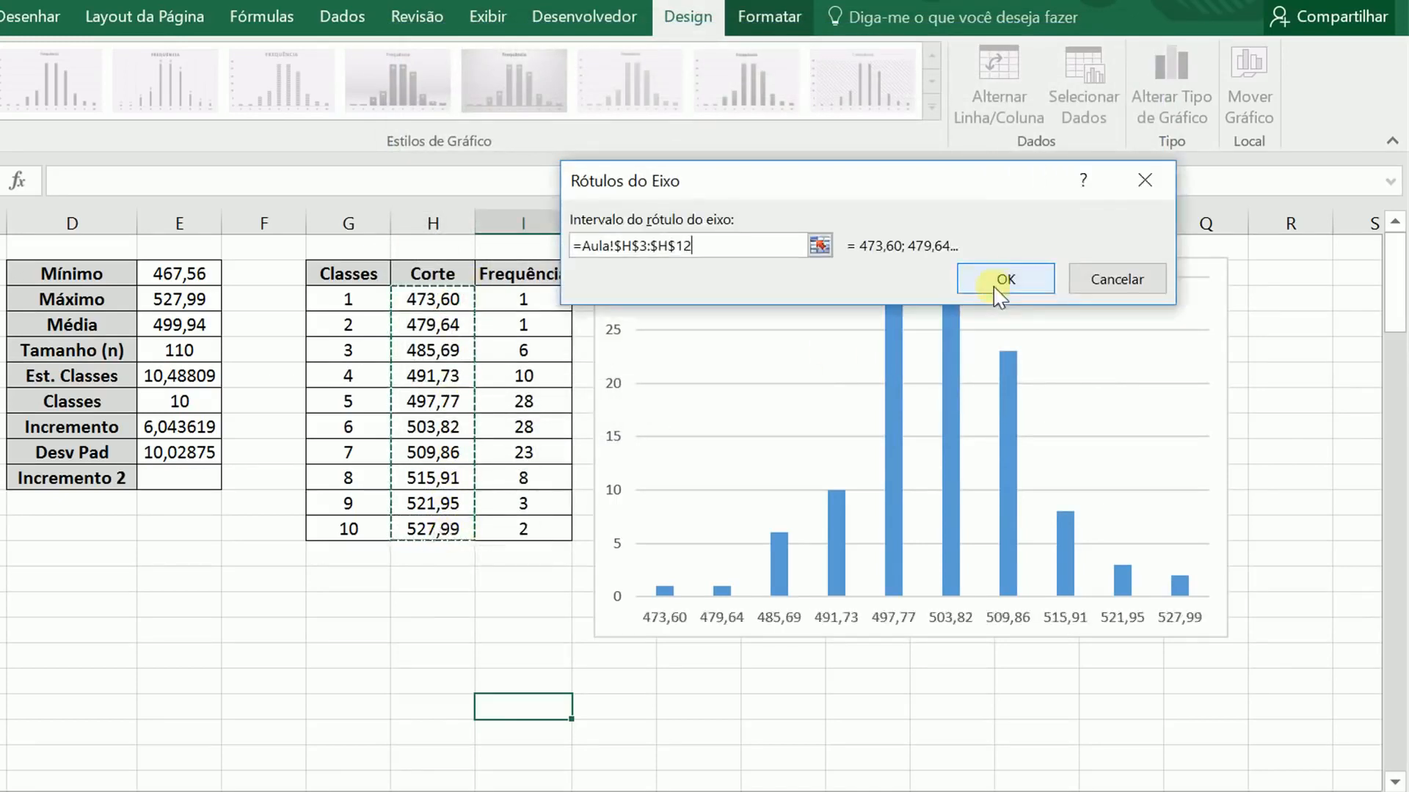
left_click(998, 279)
left_click(998, 417)
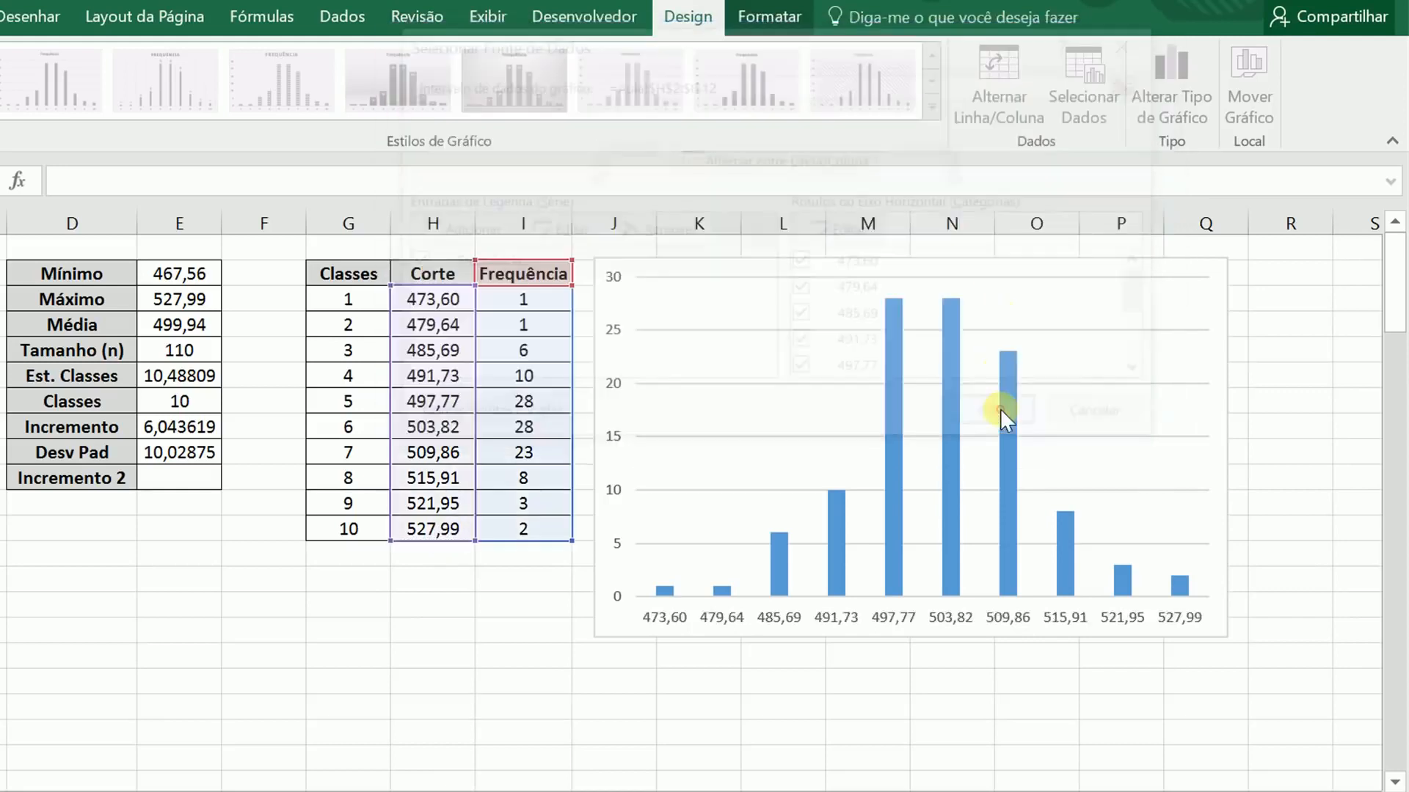
left_click(648, 622)
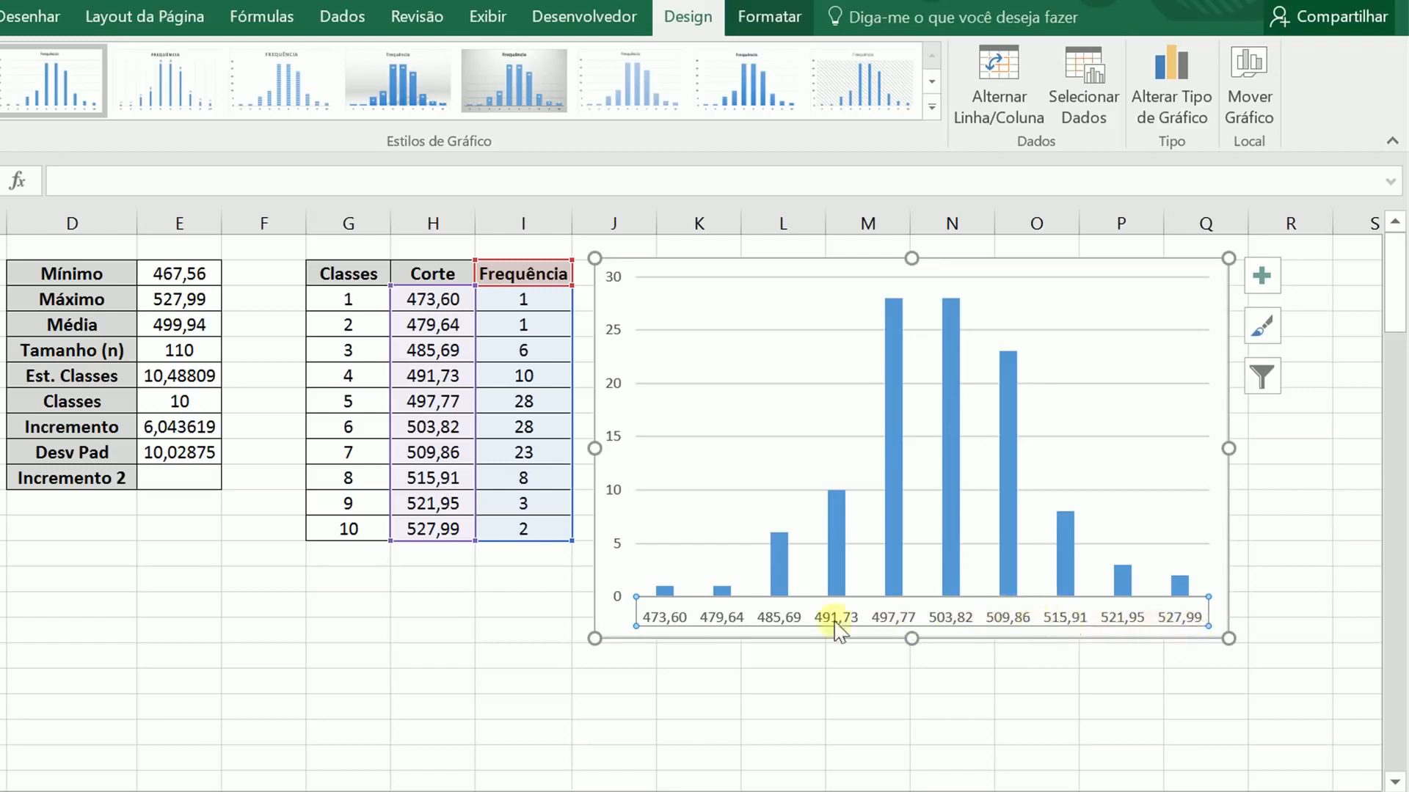
left_click(683, 701)
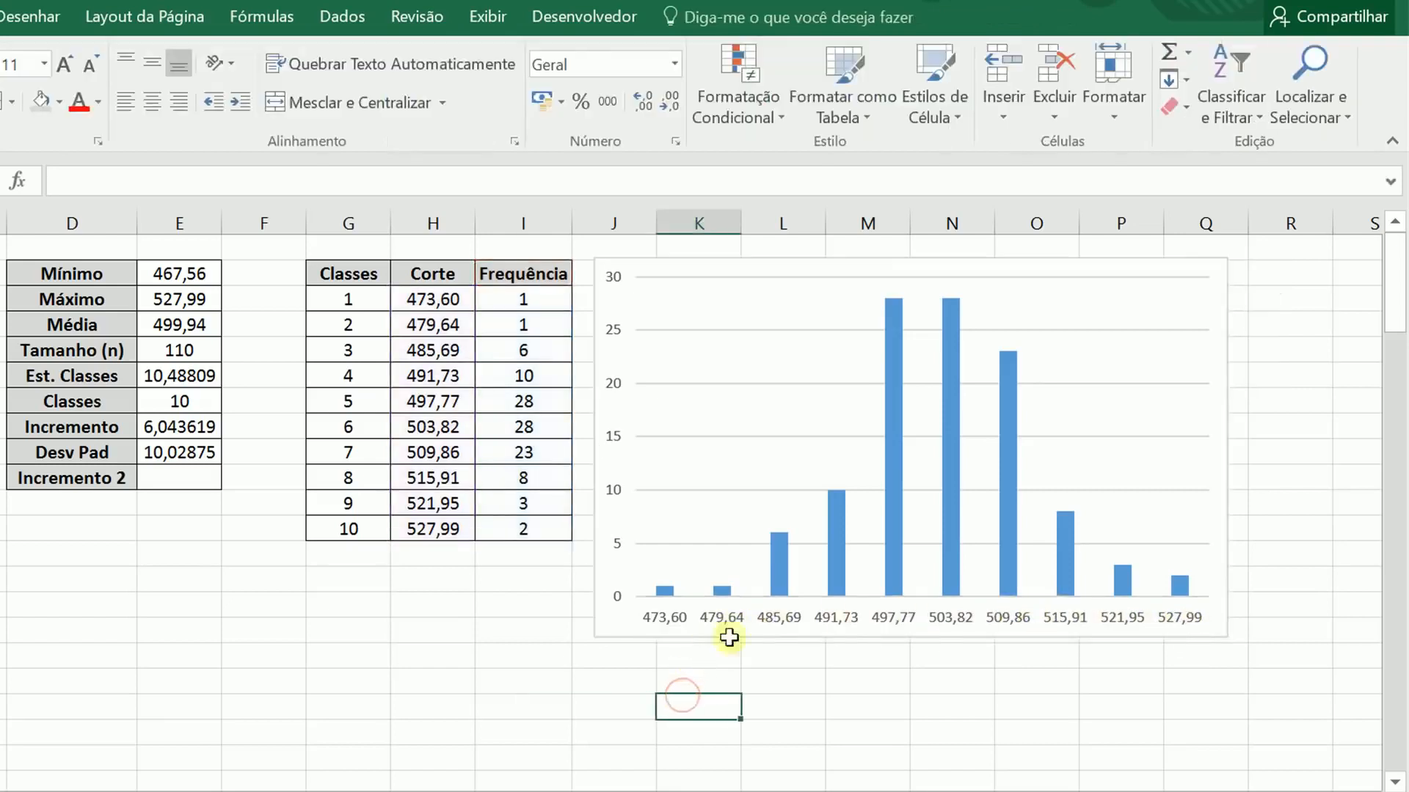
Move the chart over the class table and set the column series' Largura do Espaçamento to 50%
left_click_drag(669, 262, 377, 261)
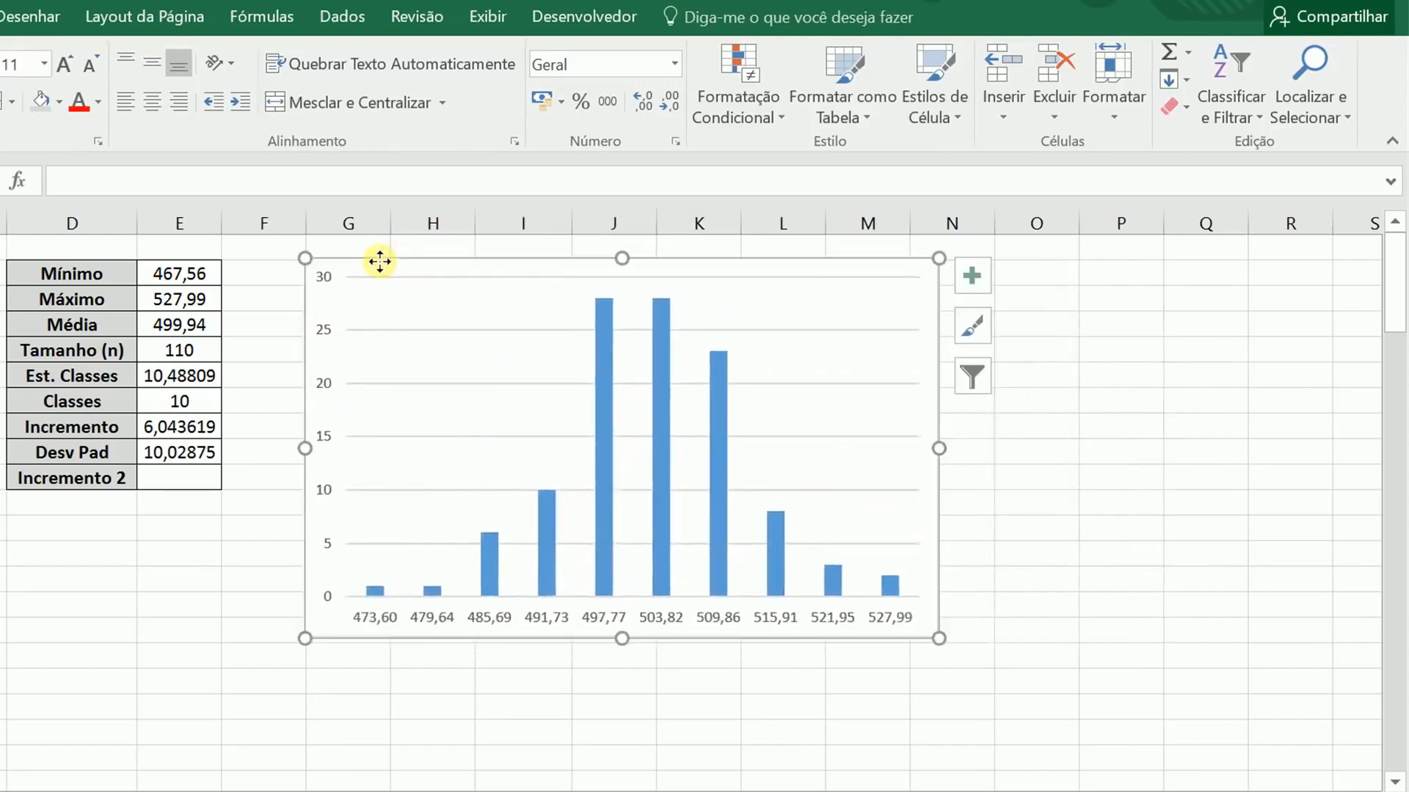
double_click(605, 459)
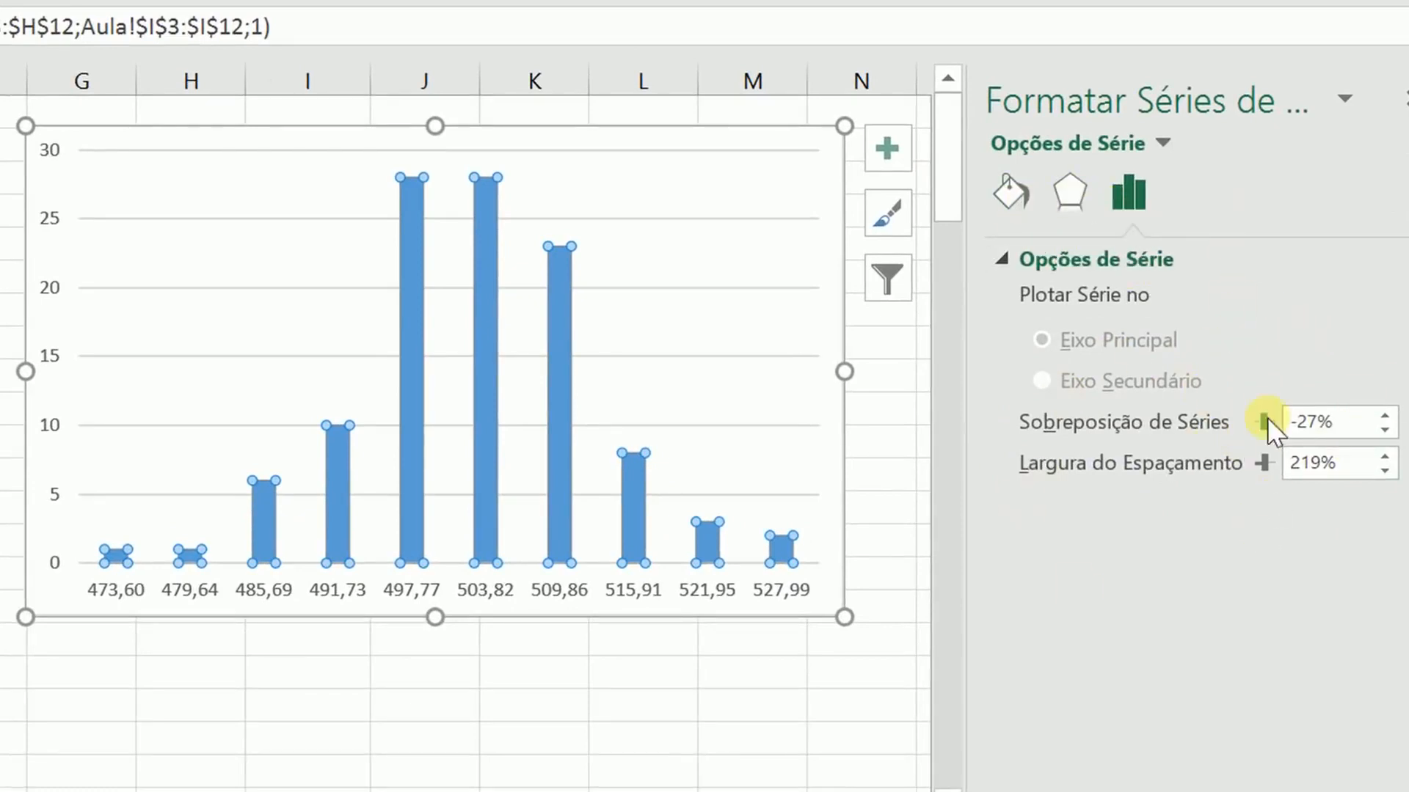
left_click(1009, 192)
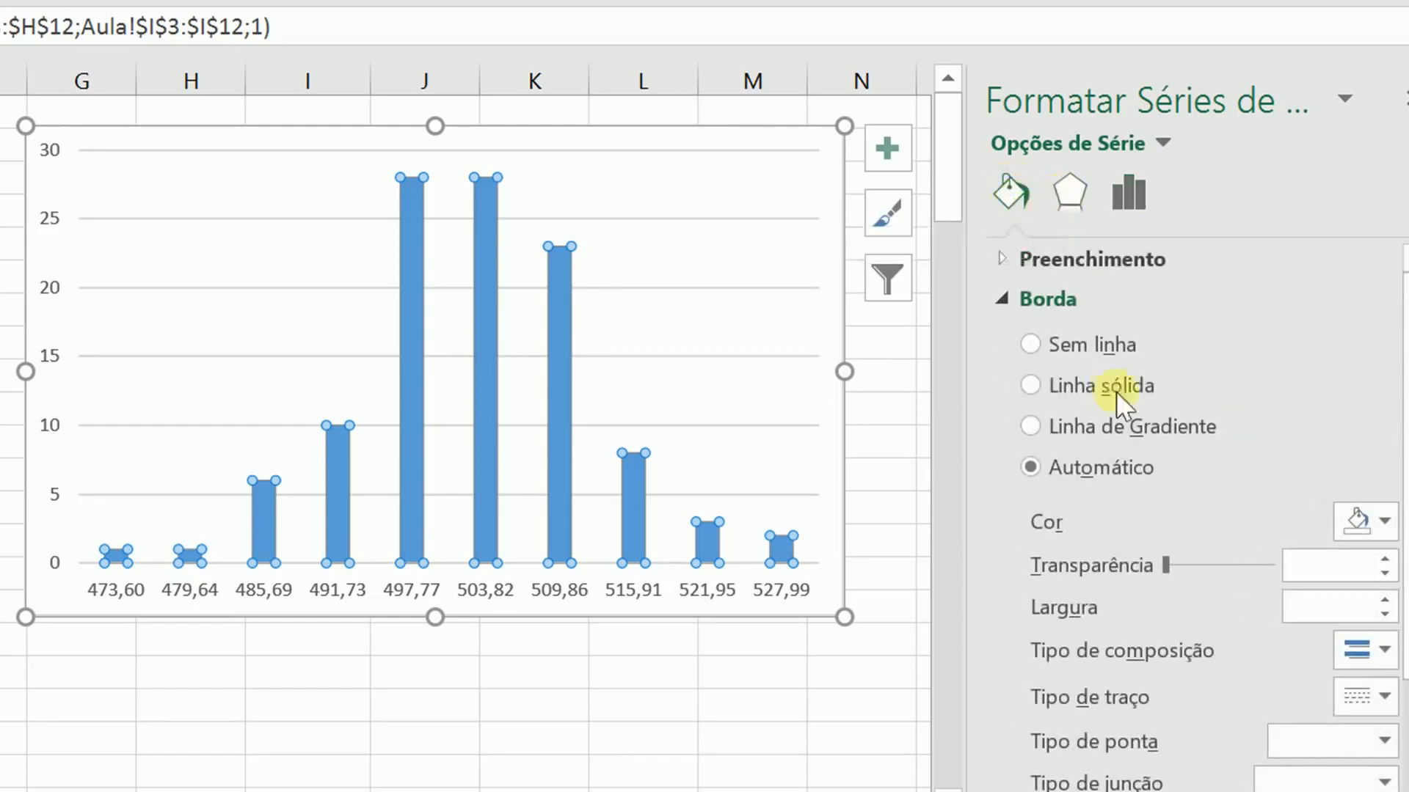
left_click(1088, 204)
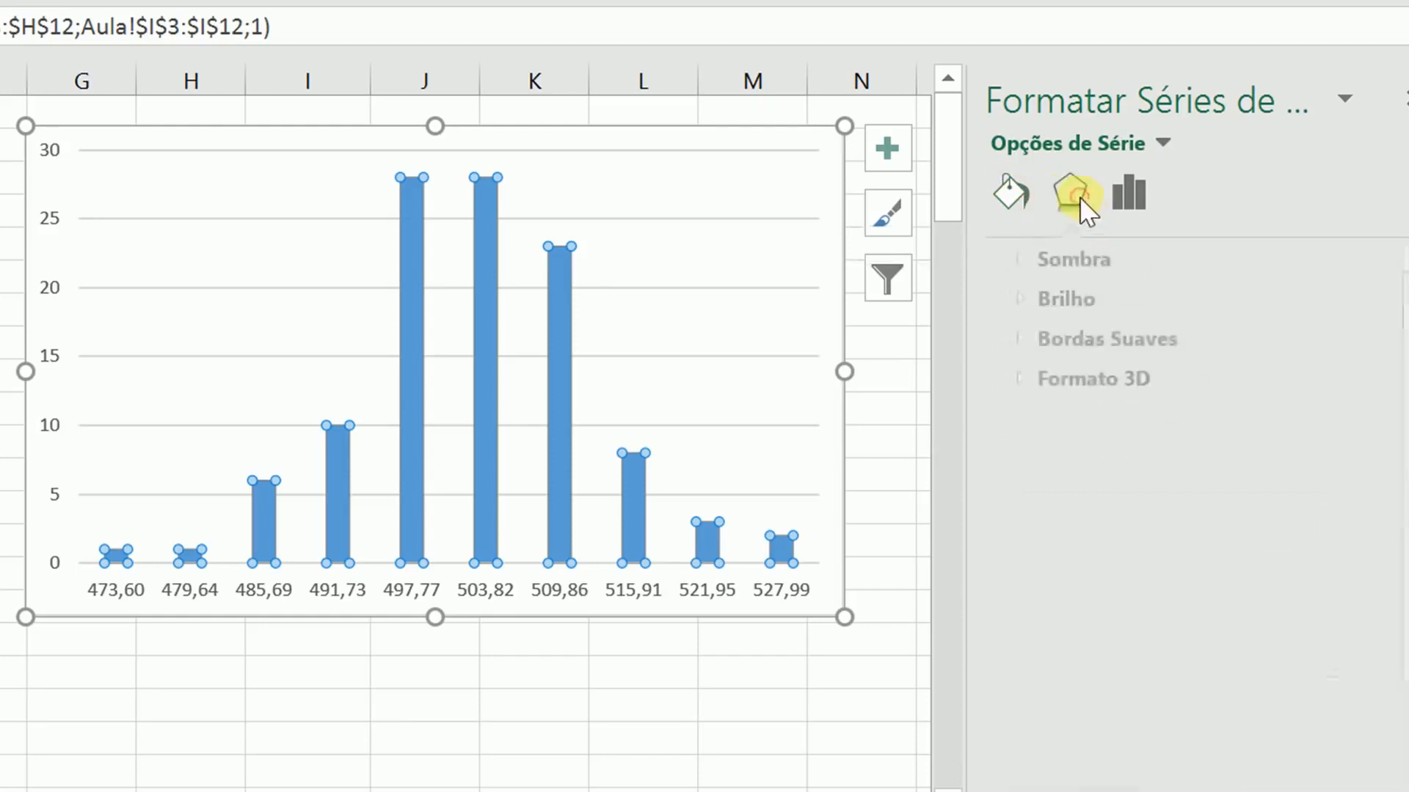
left_click(1134, 191)
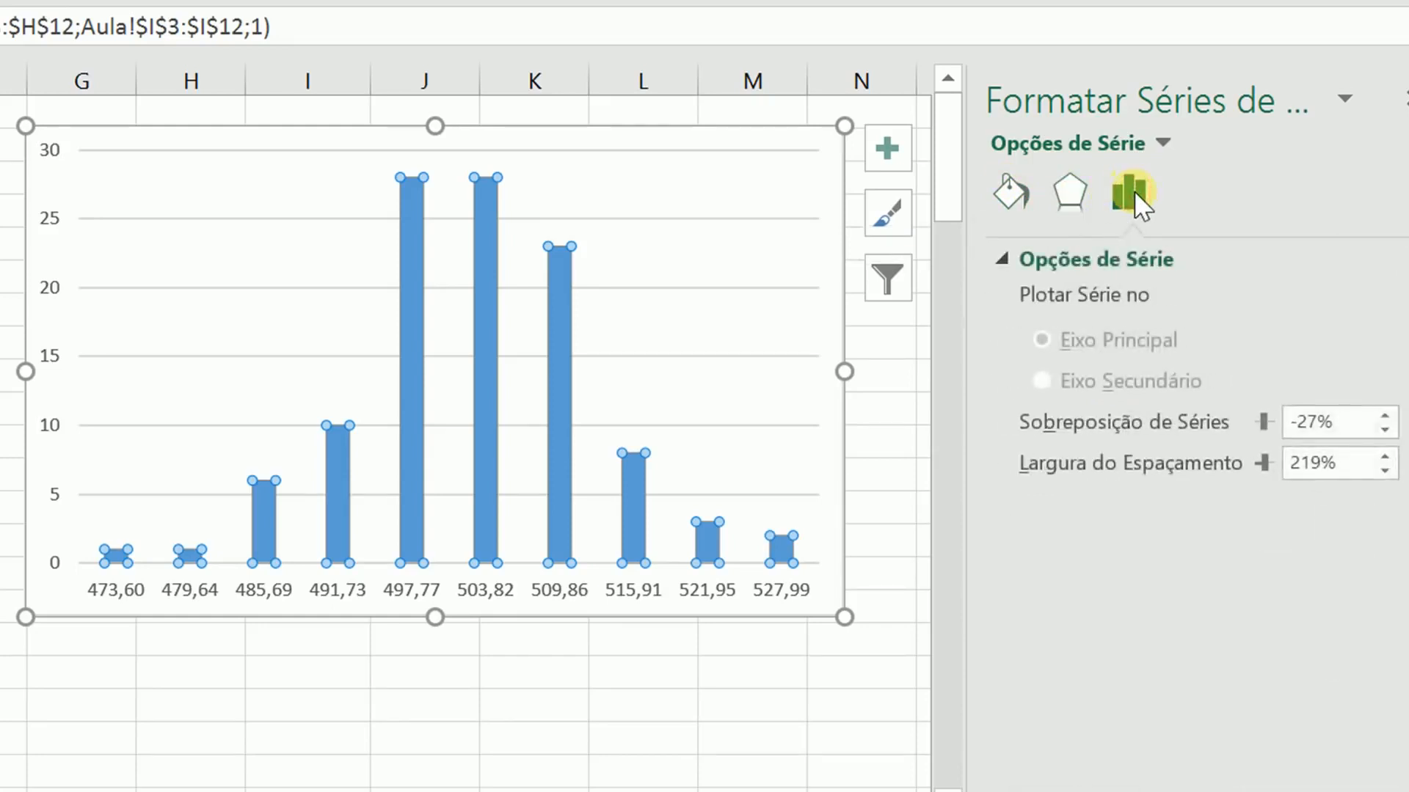
left_click(1347, 469)
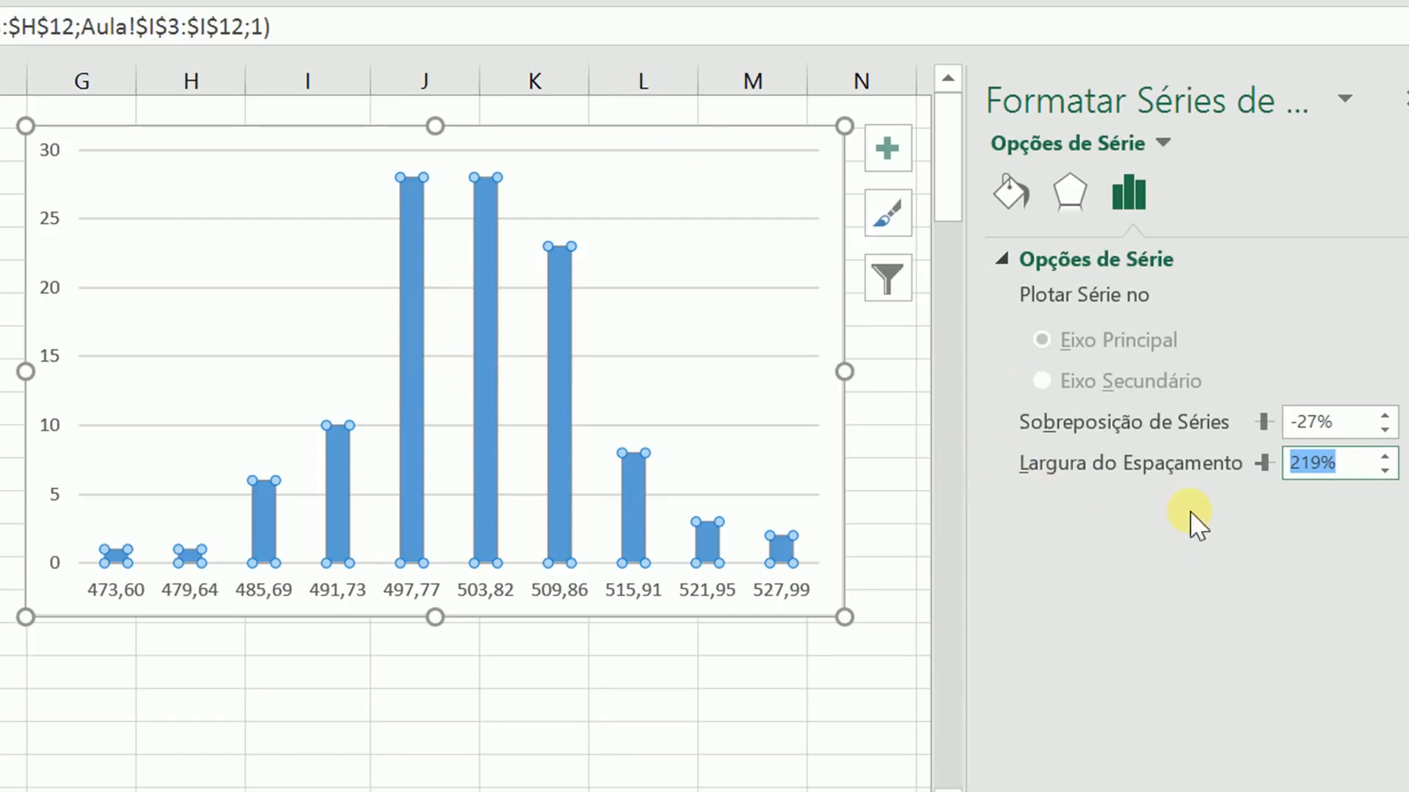
type("50")
key("Return")
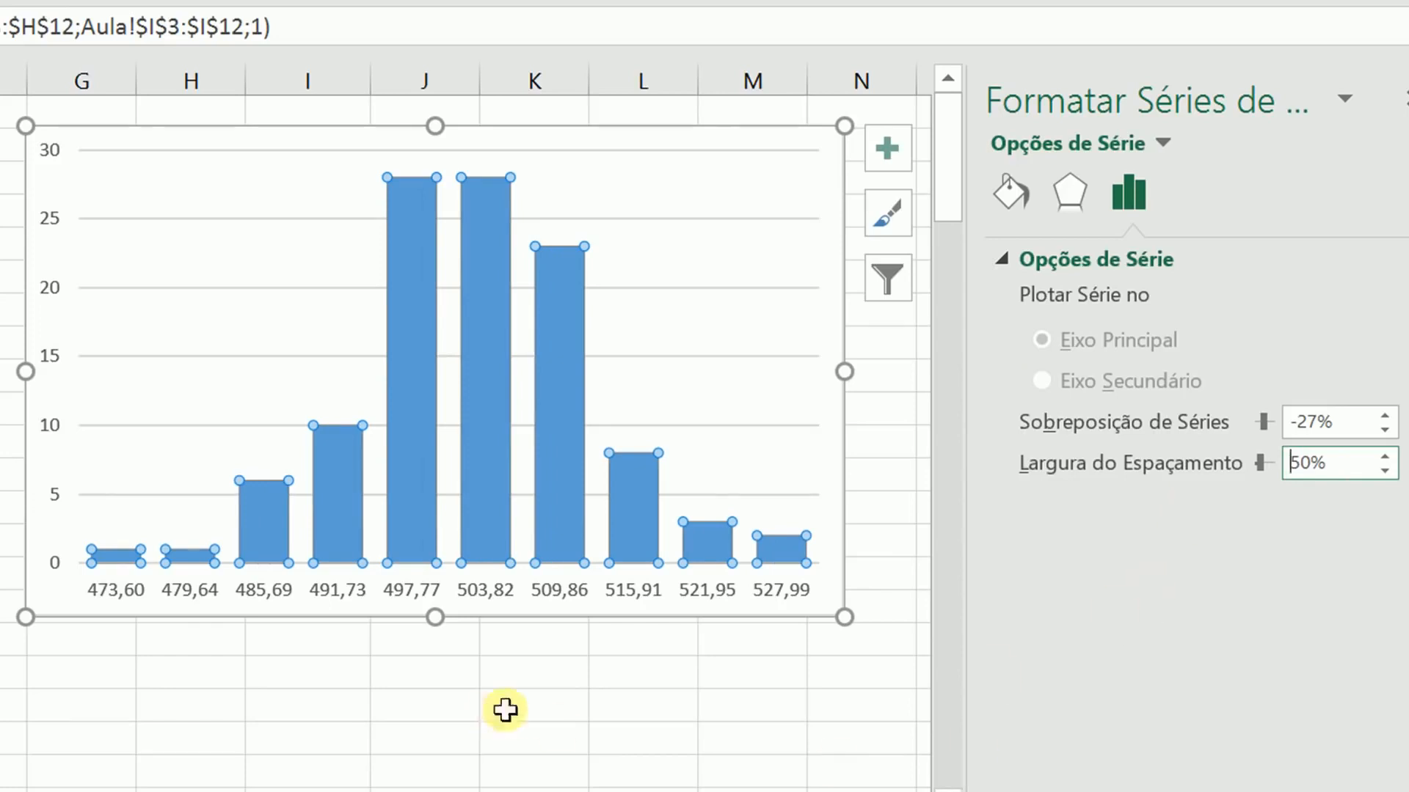
Set the column series' Largura do Espaçamento to 0%
left_click_drag(1343, 464, 1246, 462)
type("0")
key("Return")
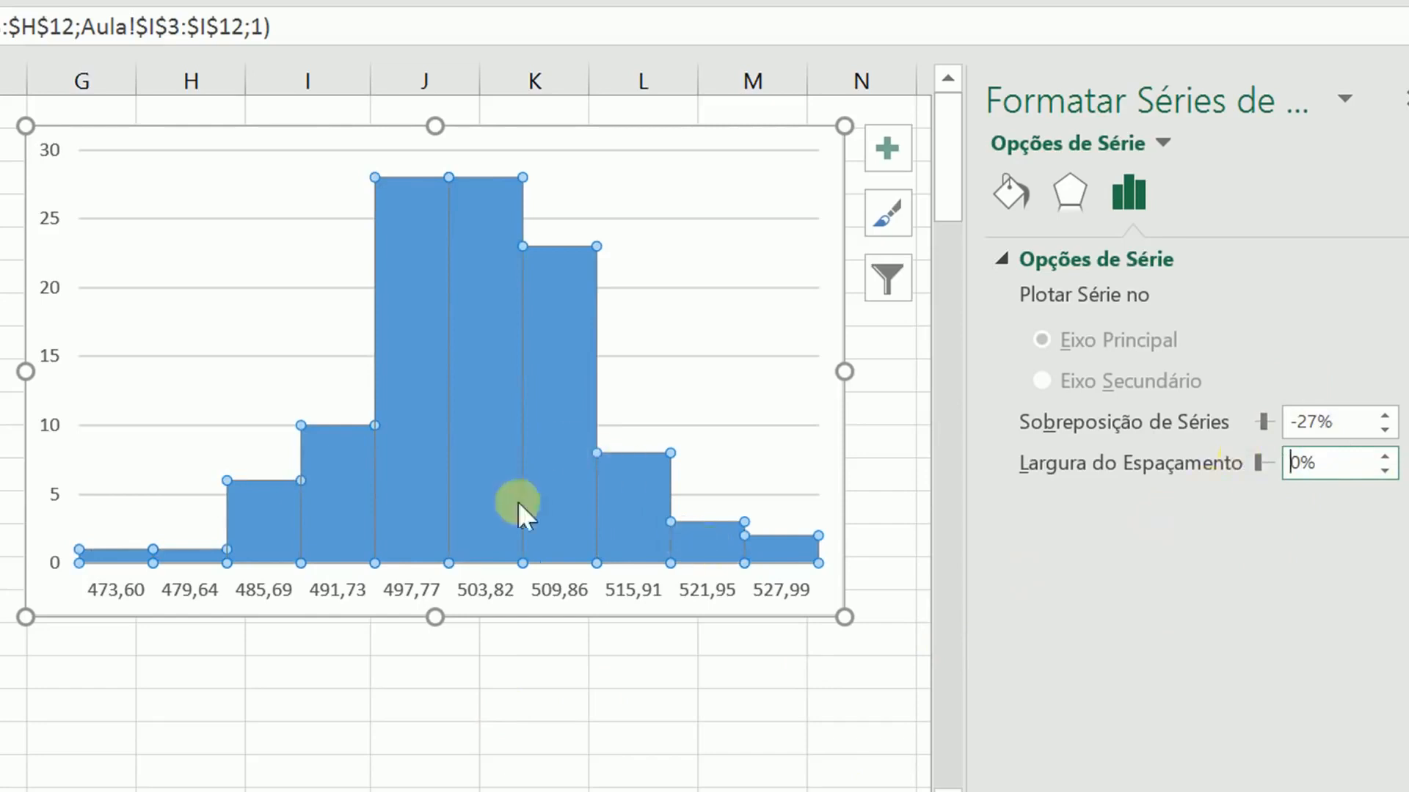
mouse_move(365, 478)
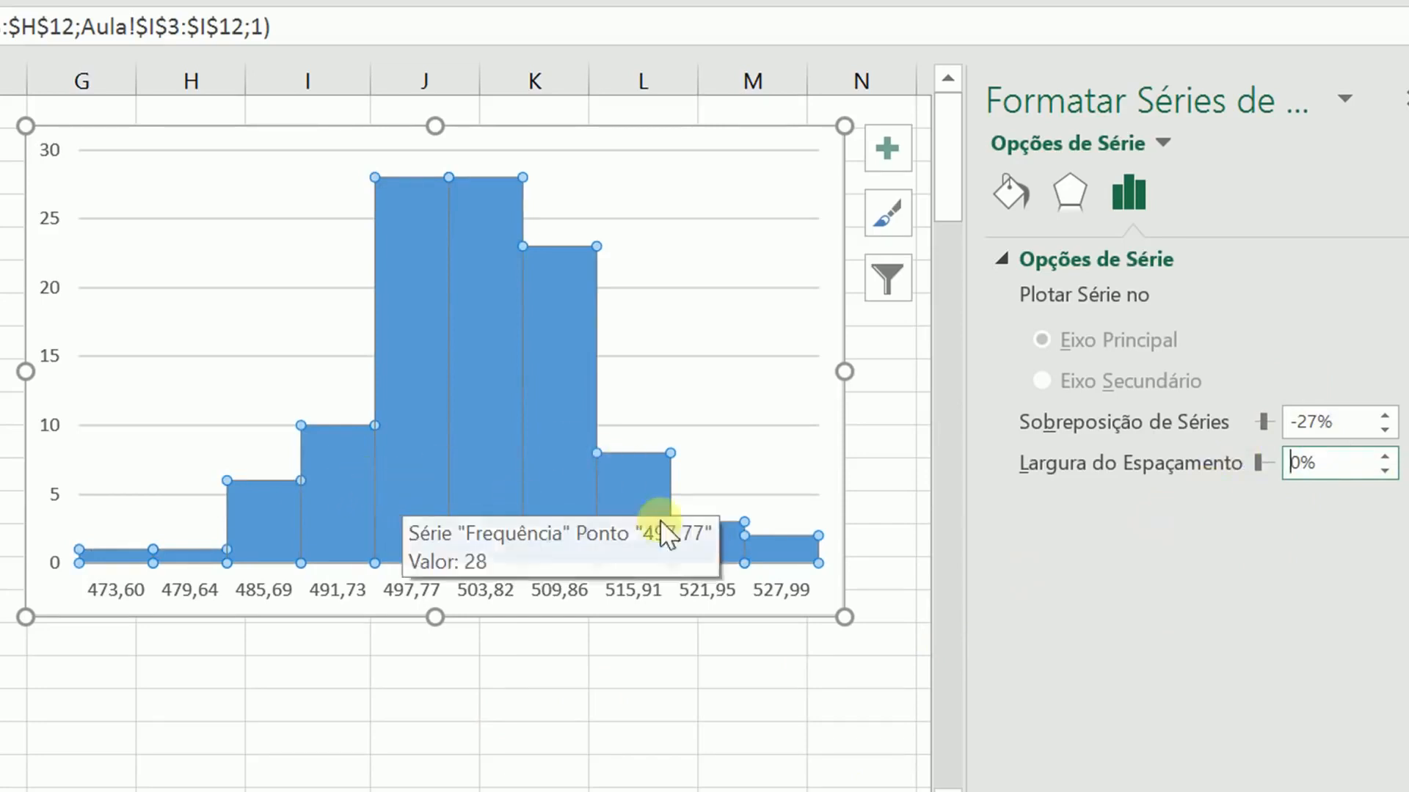
Set the column series' Largura do Espaçamento to 30%
left_click_drag(1314, 462, 1290, 463)
type("30")
key("Return")
left_click(661, 675)
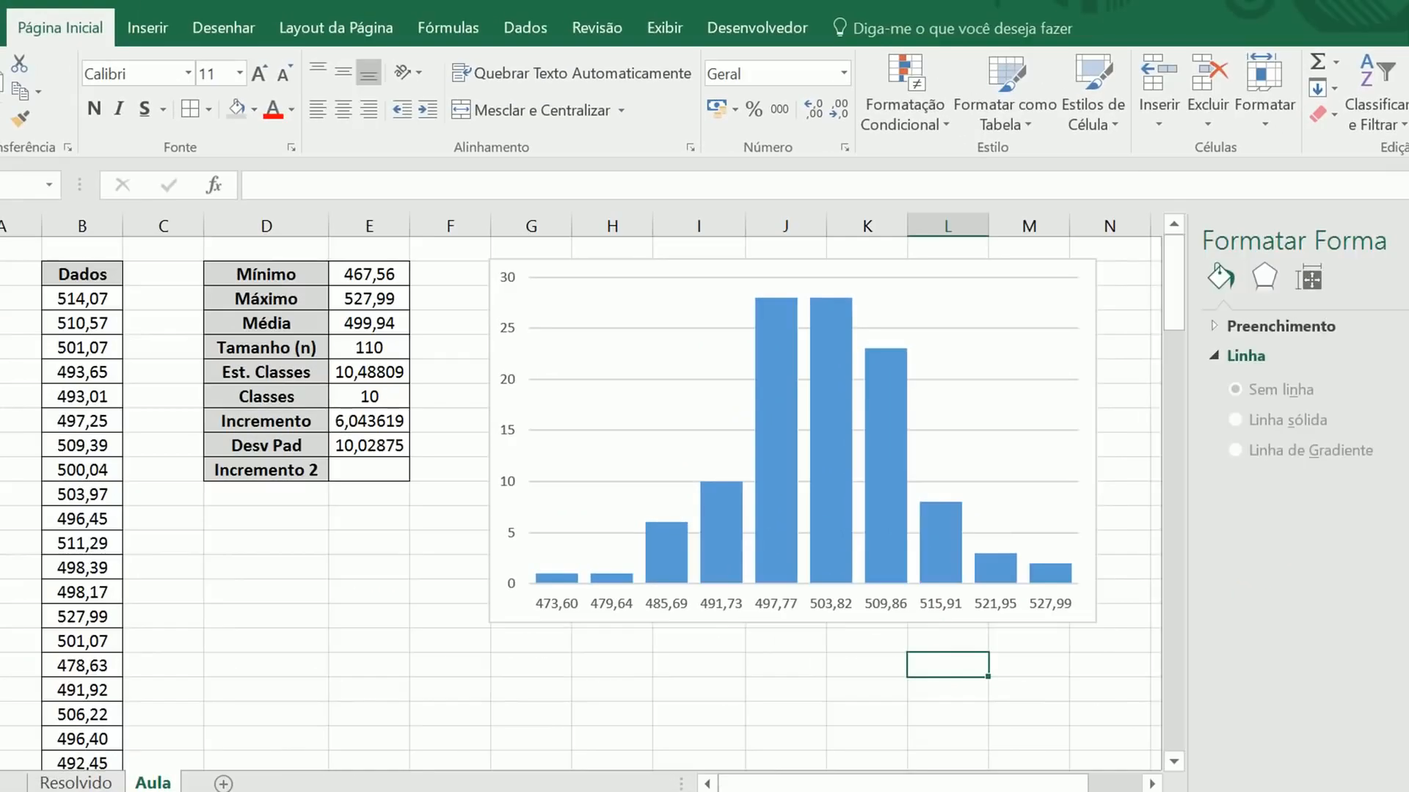
Close the formatting pane and move the chart back beside the class table, clear of columns G to I
left_click(1403, 192)
left_click_drag(628, 255, 927, 260)
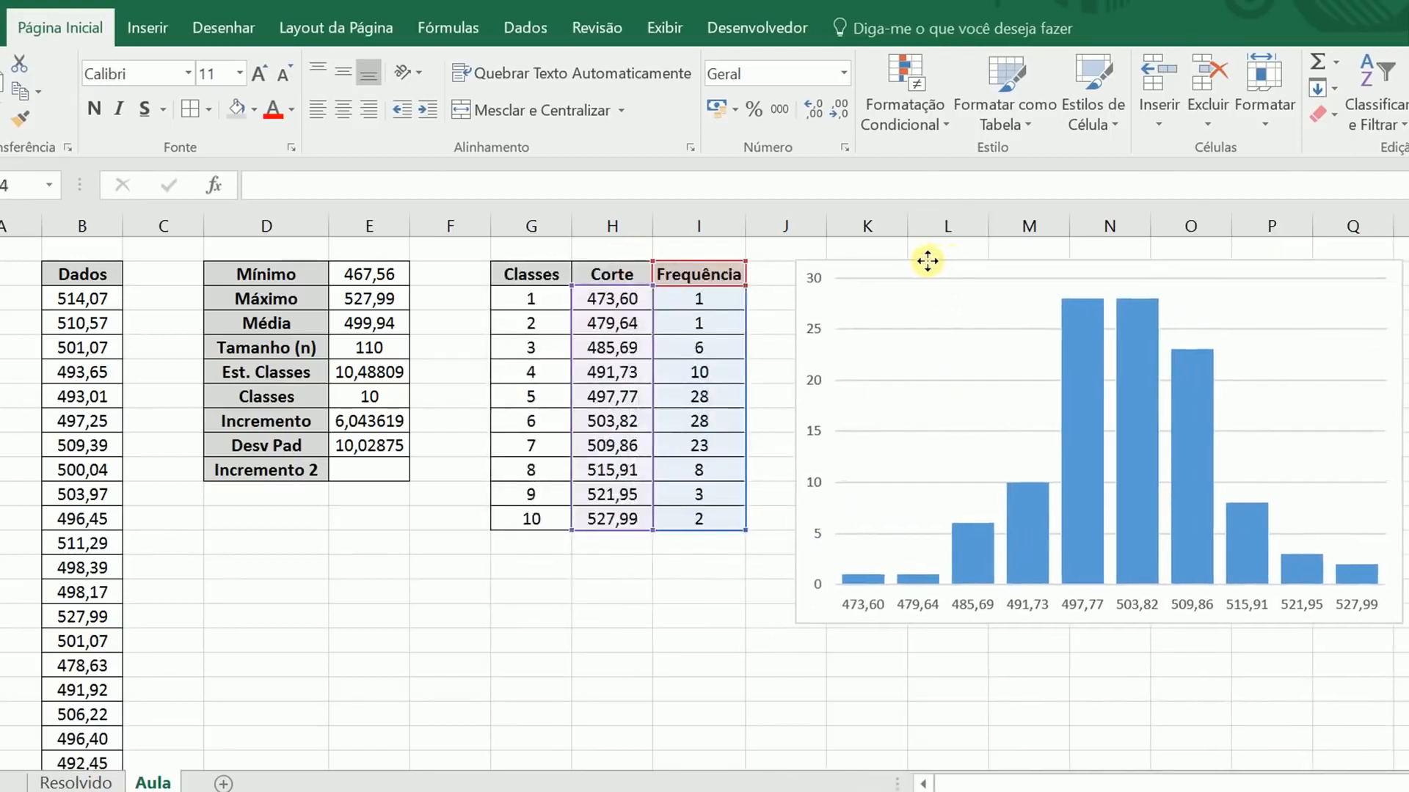
left_click(686, 635)
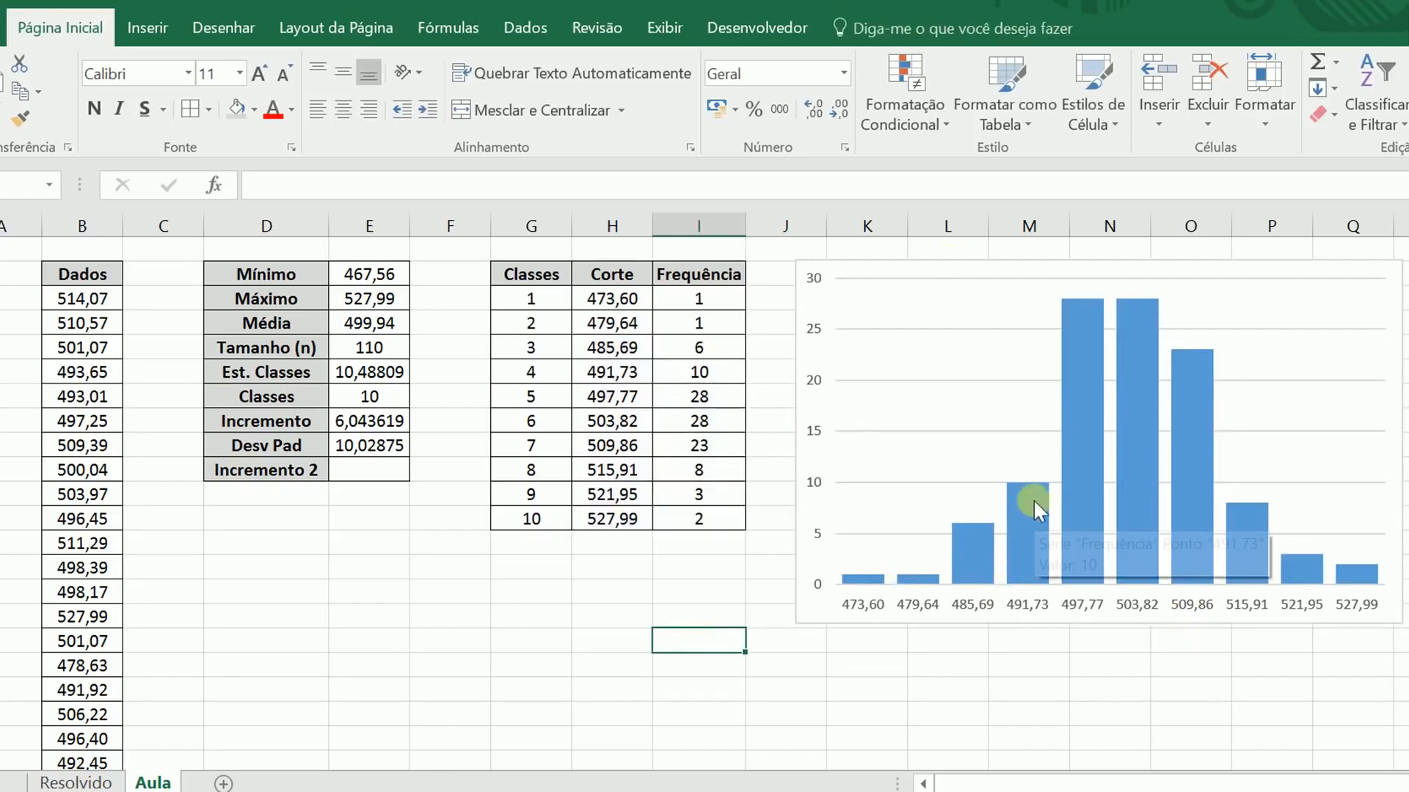
mouse_move(1084, 305)
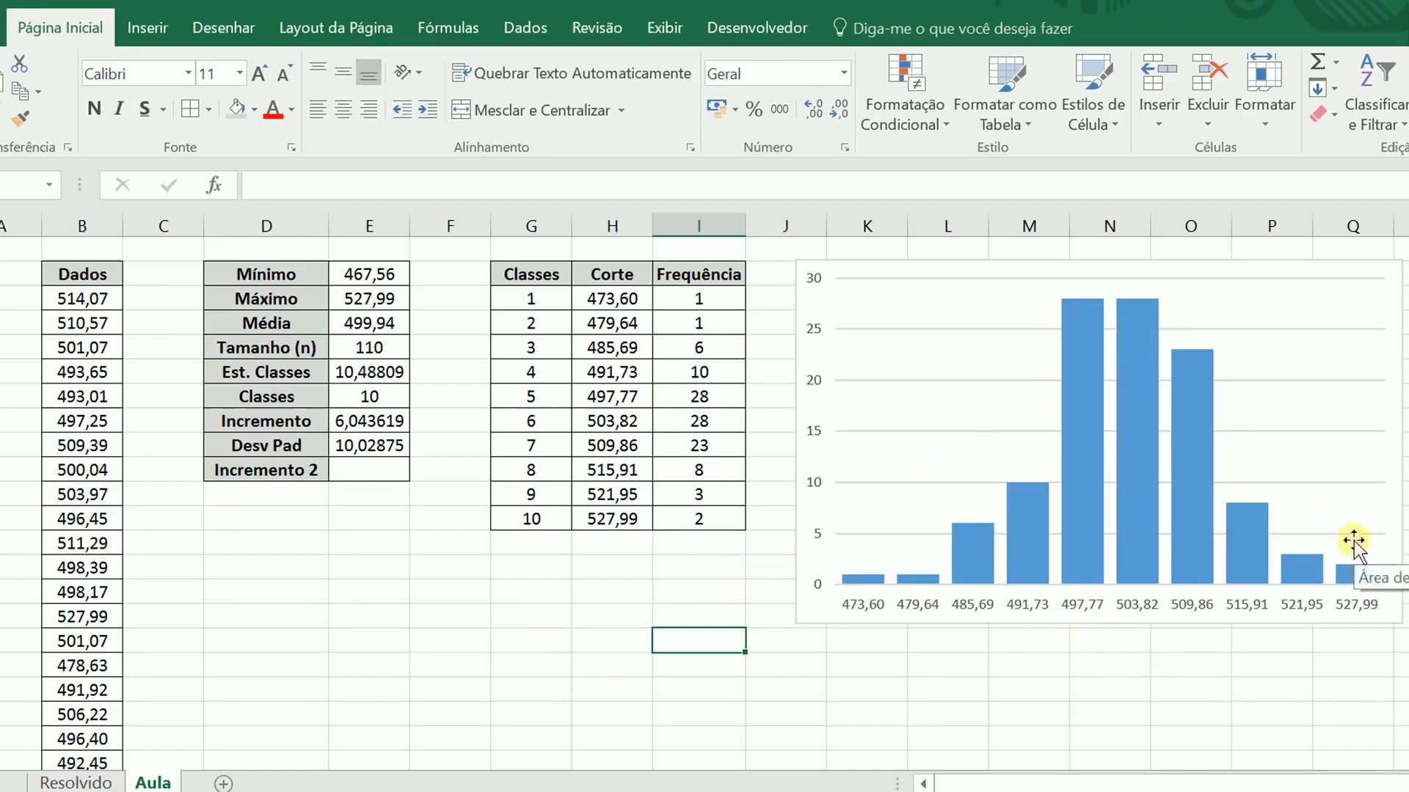
Delete the frequency column chart from the Aula sheet
left_click(799, 443)
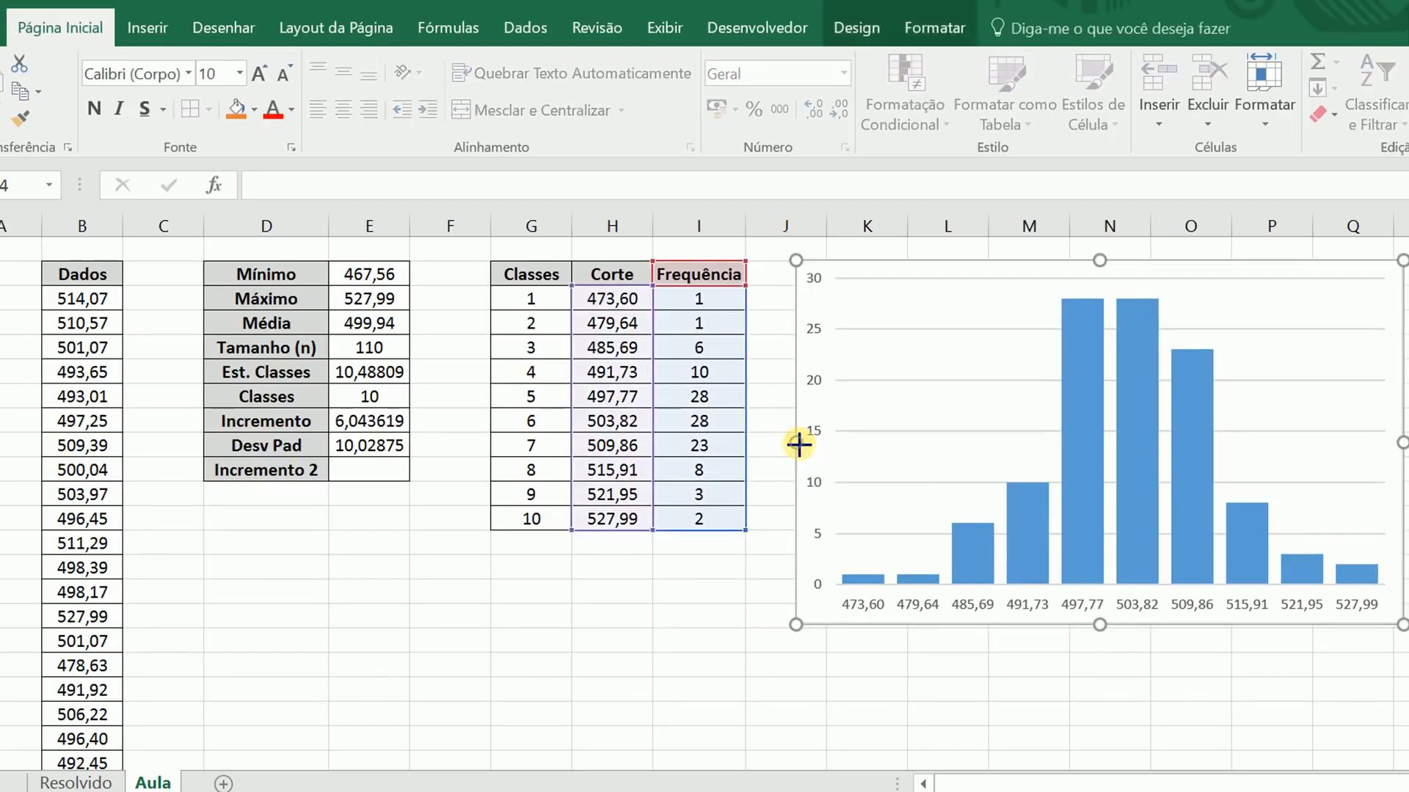
key("Delete")
left_click(800, 443)
left_click(436, 578)
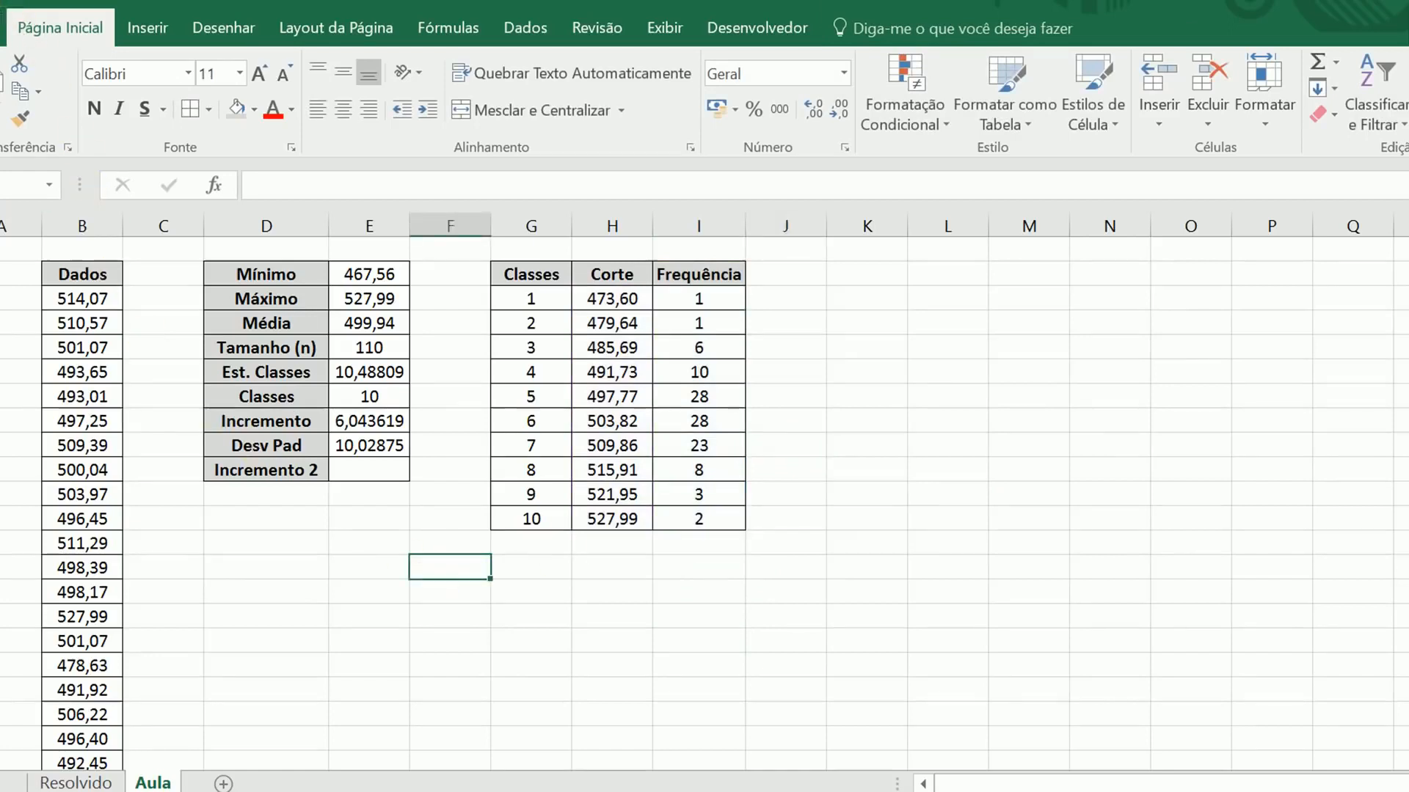
left_click(612, 688)
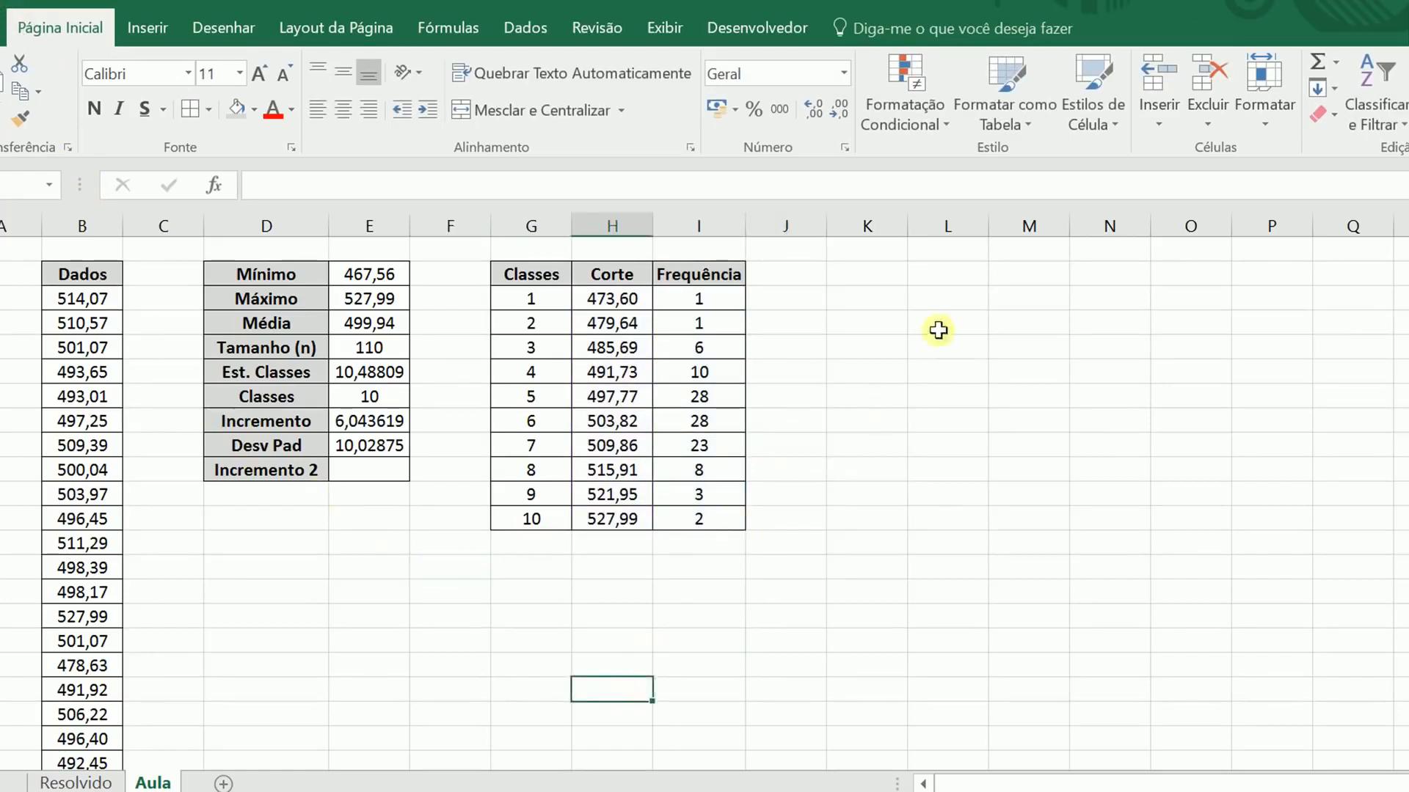
Enter the headers Pontos, Valor and FDM in cells K2, L2 and M2
left_click(856, 273)
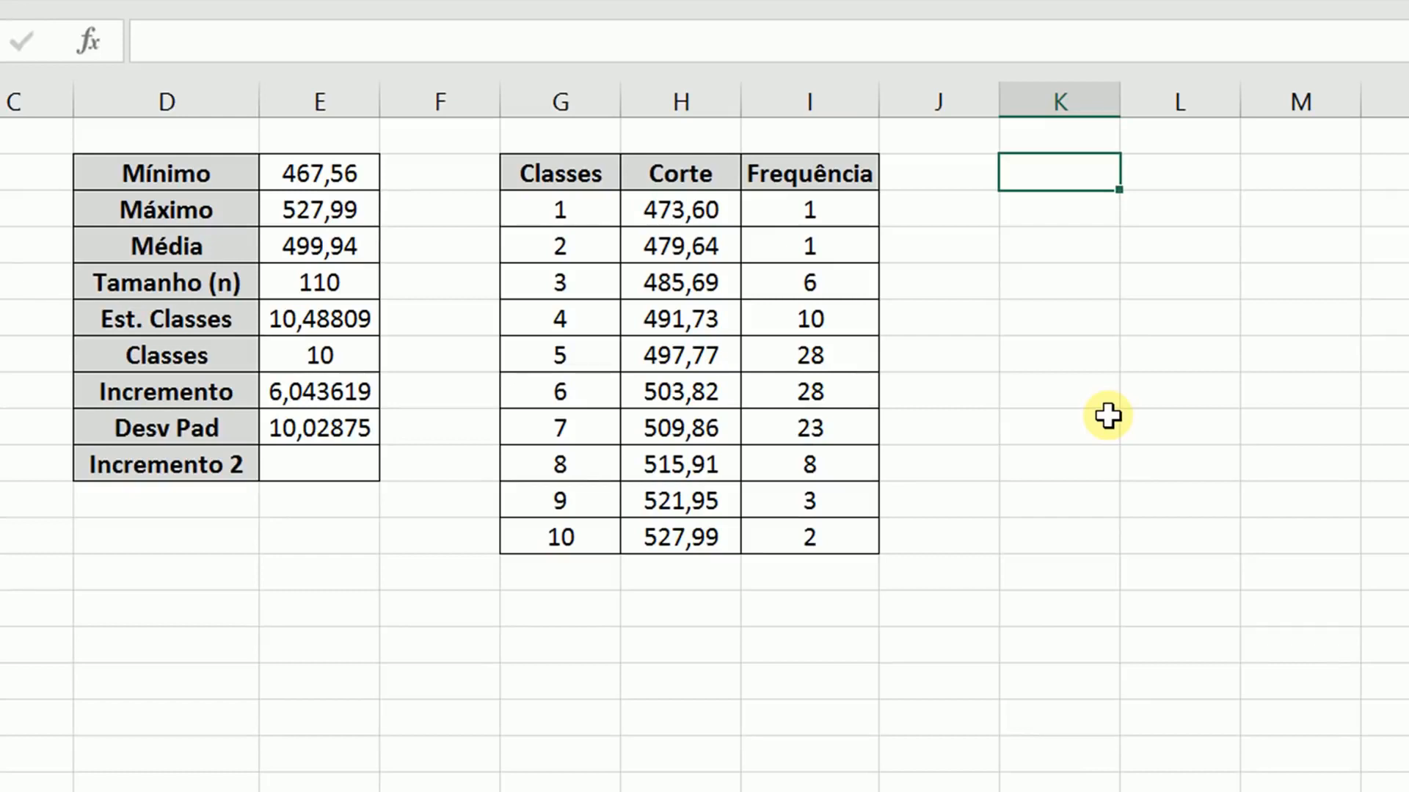
type("Pontos")
key("Return")
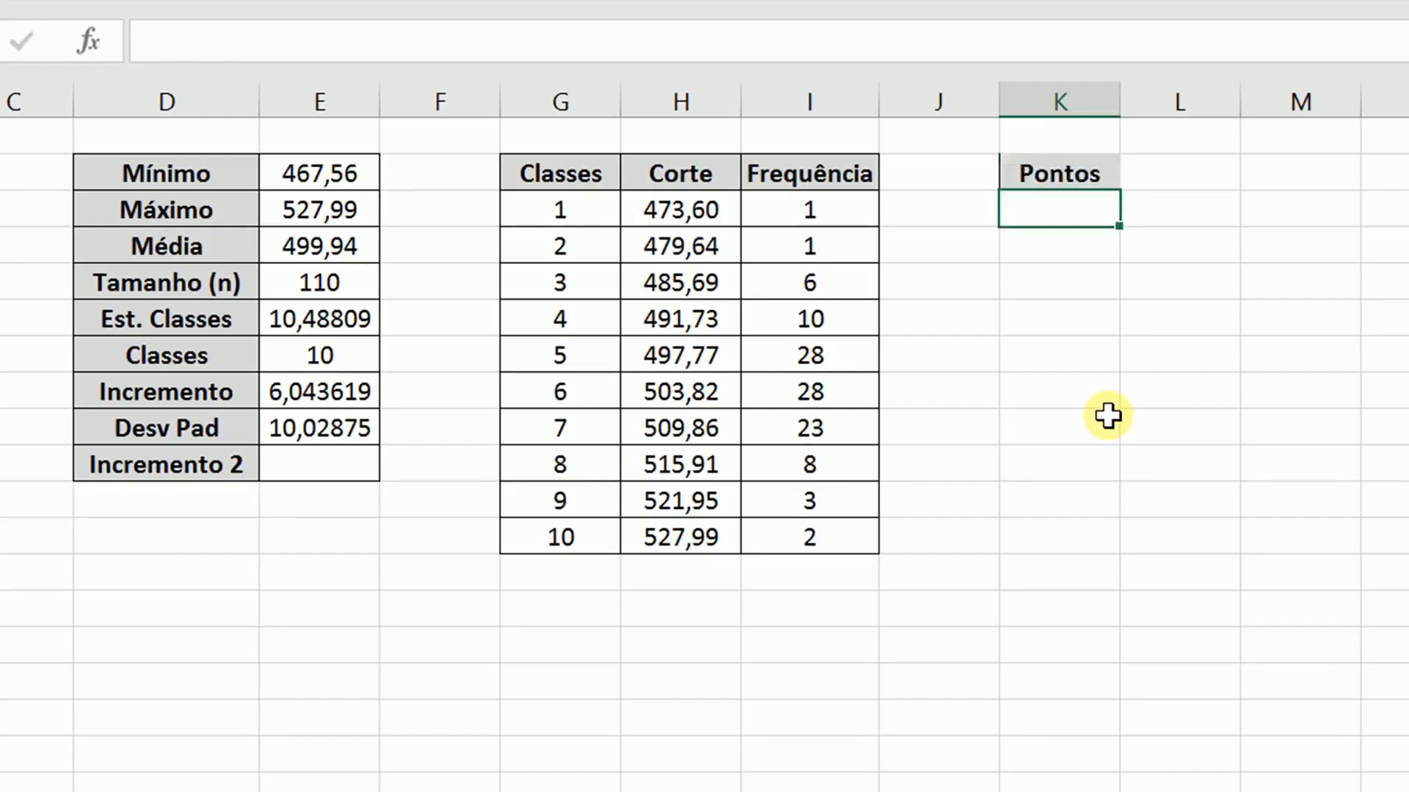
key("Up")
key("Right")
type("Valor")
key("Tab")
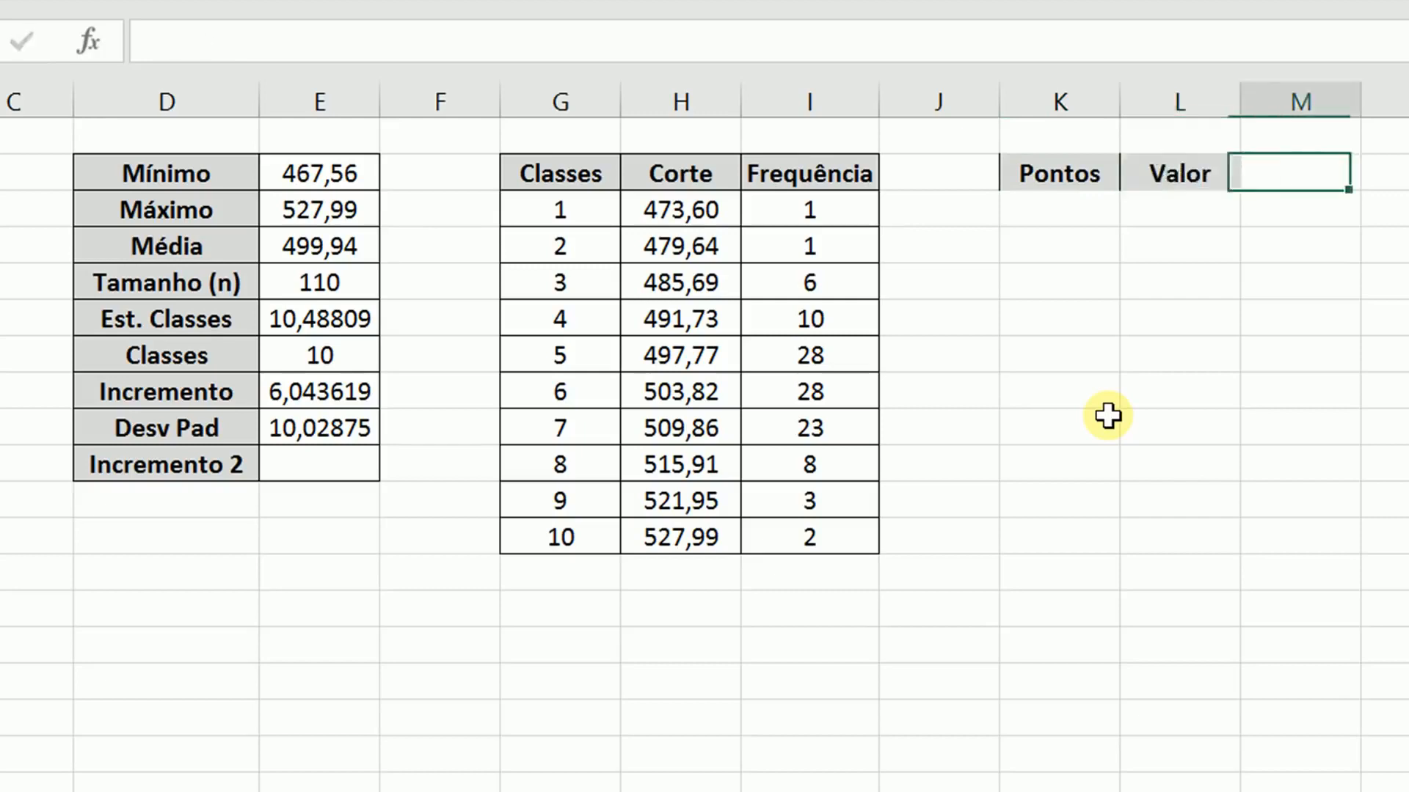
type("FDM")
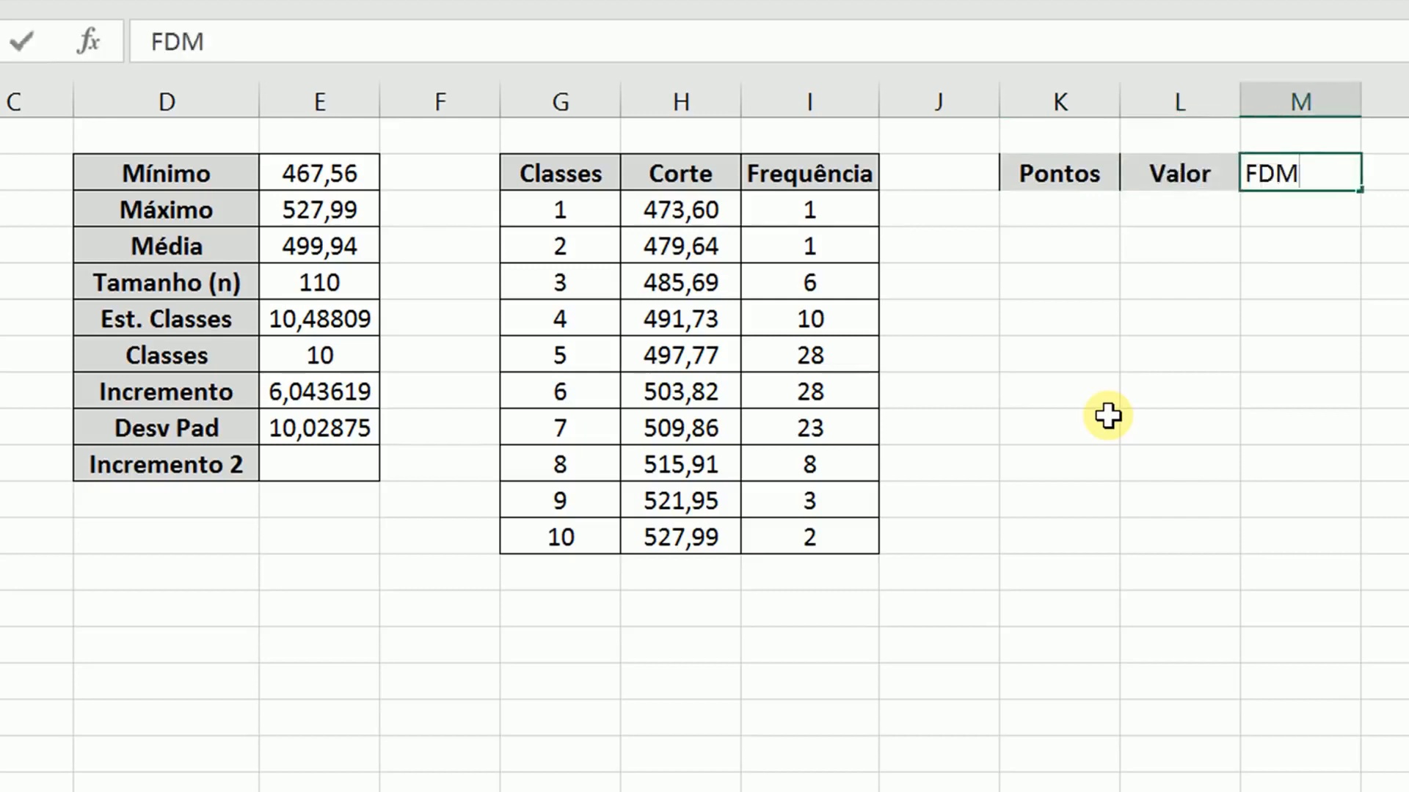
key("Return")
key("Left")
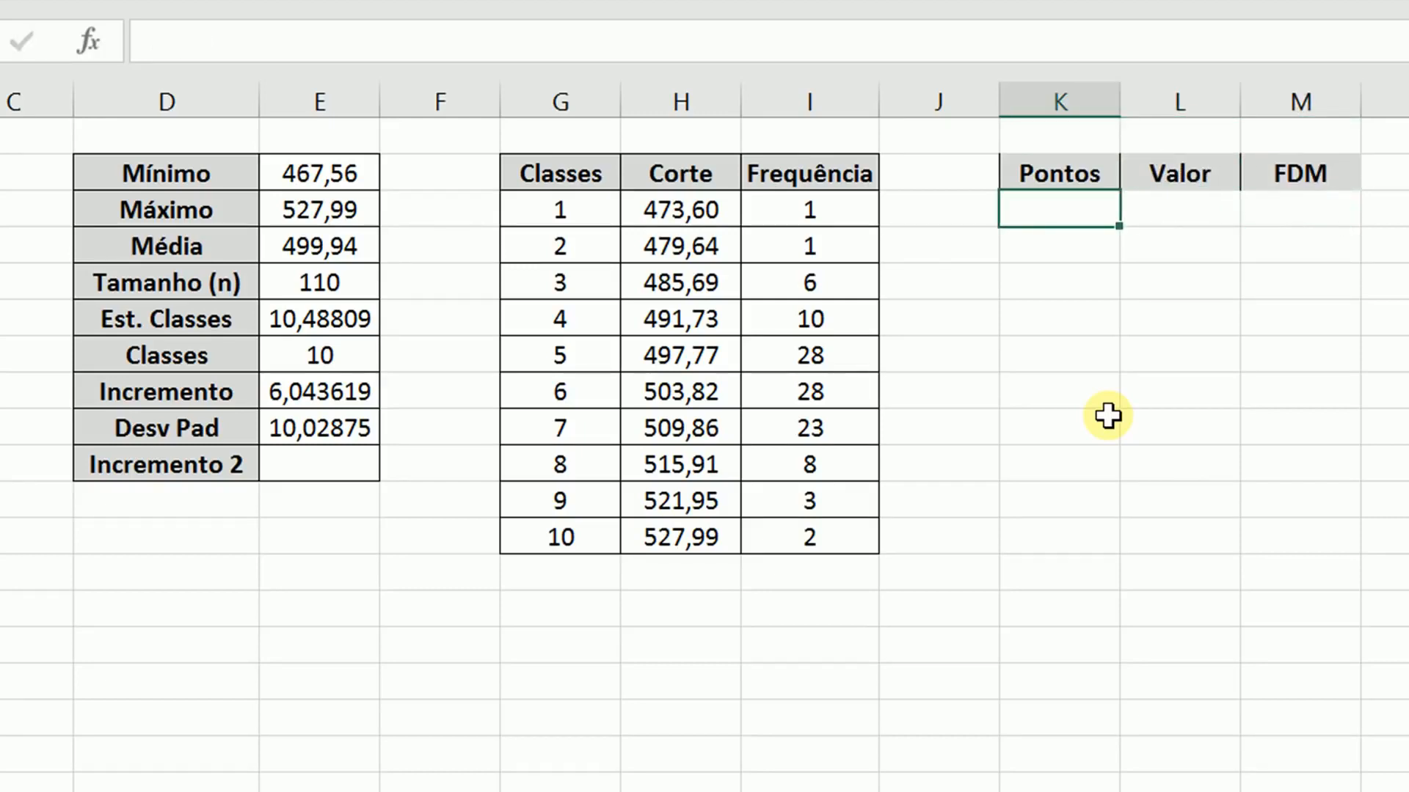
Enter 1 and 2 below Pontos in column K and extend the series downward to at least 98
type("1")
key("ctrl+Return")
key("Down")
type("2")
key("Return")
key("Up")
key("Up")
key("shift+Down")
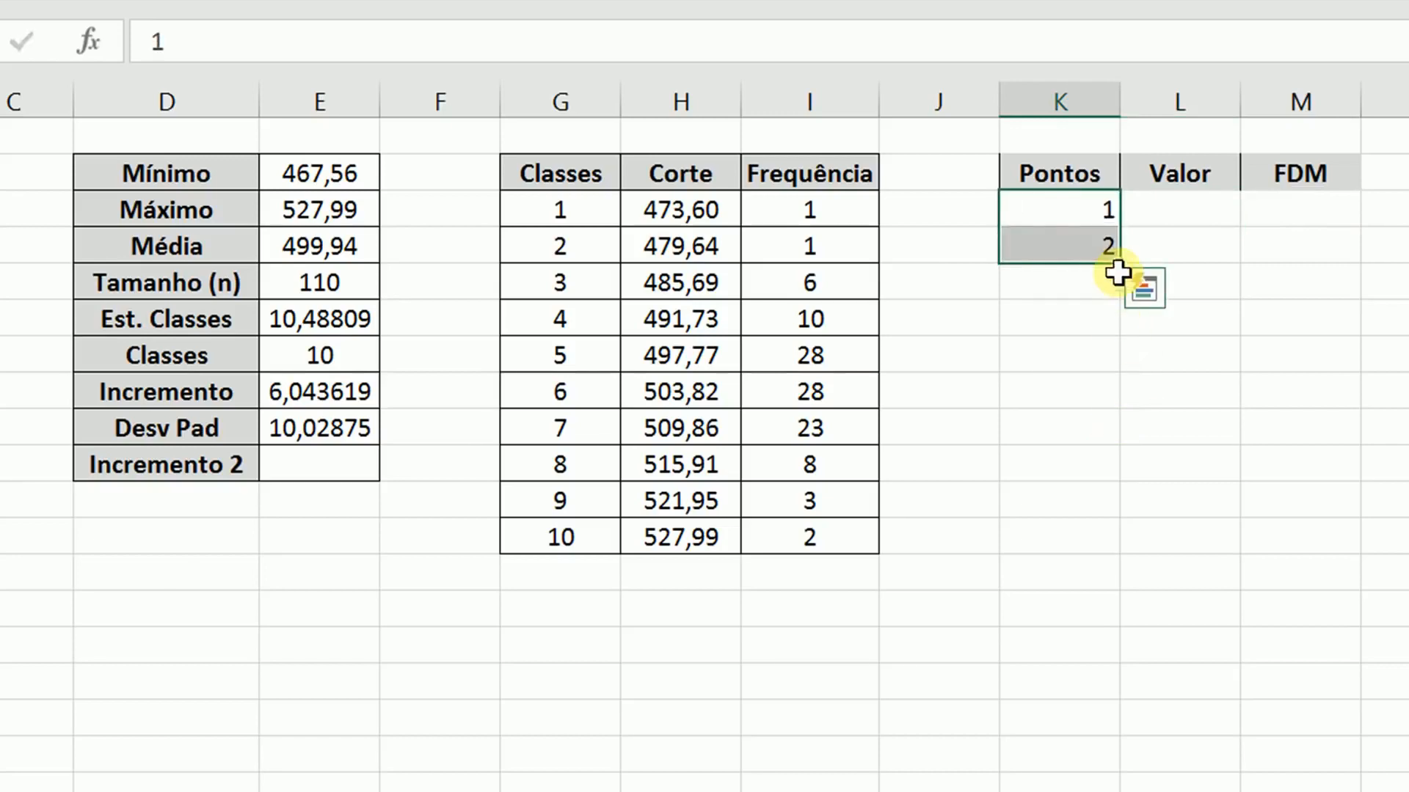
left_click_drag(1119, 262, 1072, 771)
scroll(1038, 507, "up", 20)
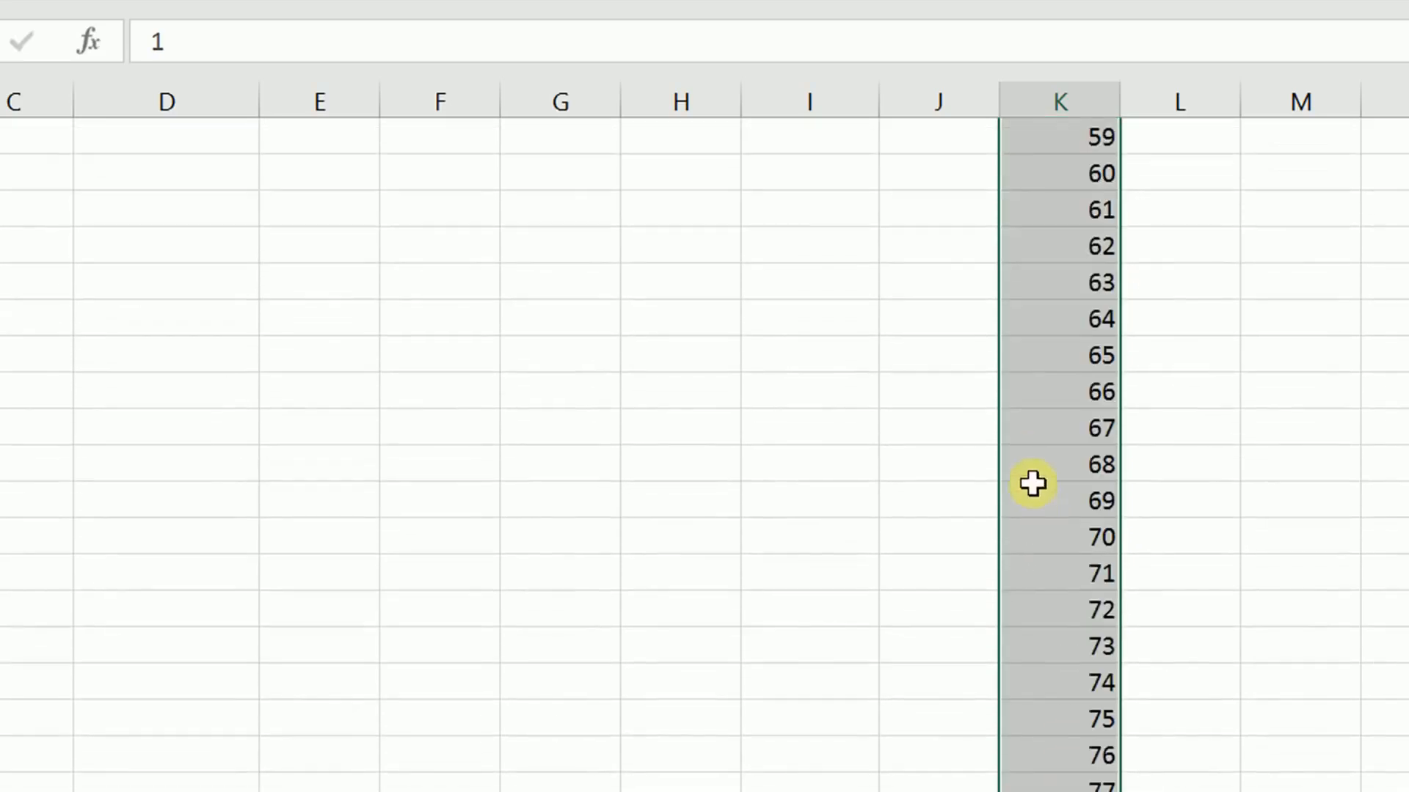
left_click(1257, 360)
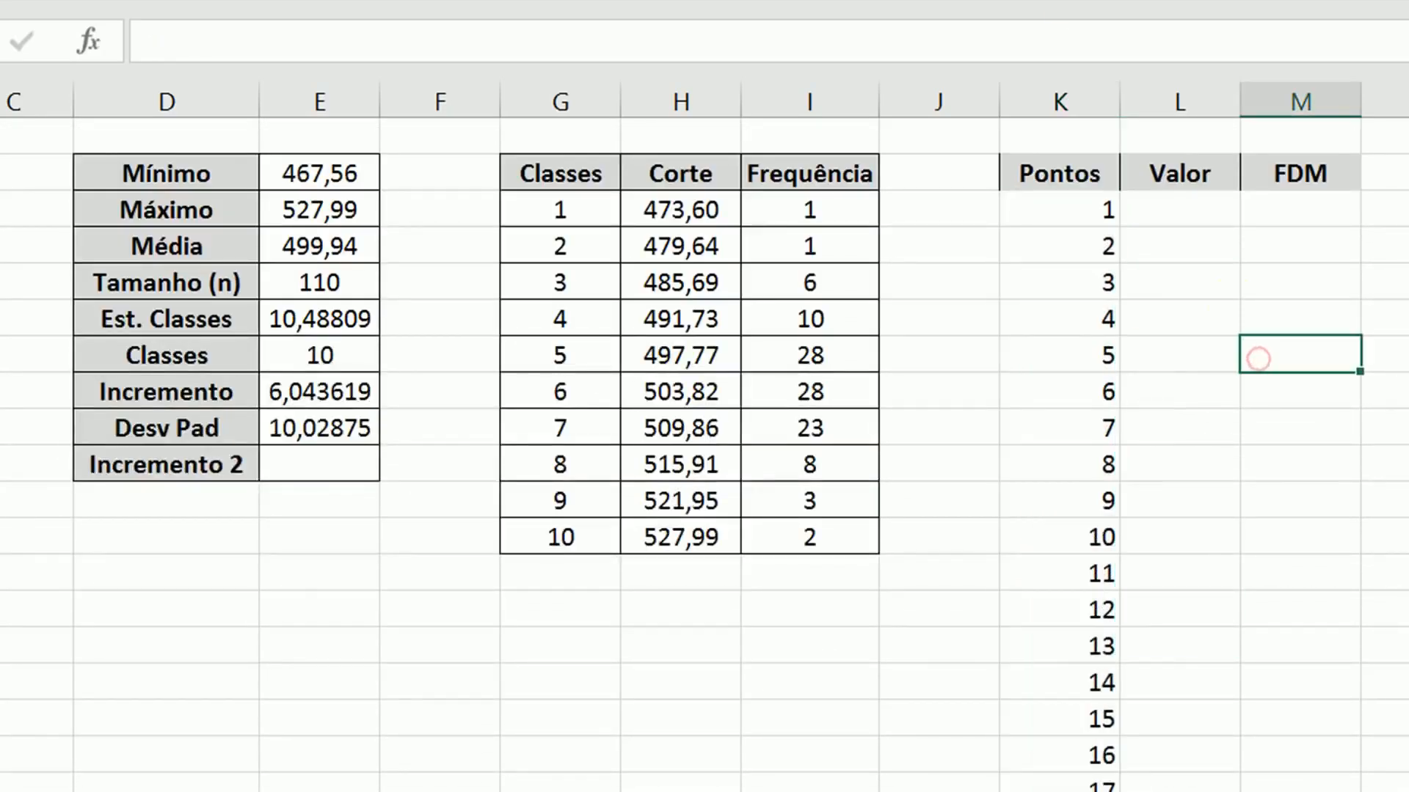
Center the contents of columns K to M horizontally
left_click_drag(1054, 101, 1301, 101)
left_click(335, 1)
left_click(1382, 311)
left_click(1217, 220)
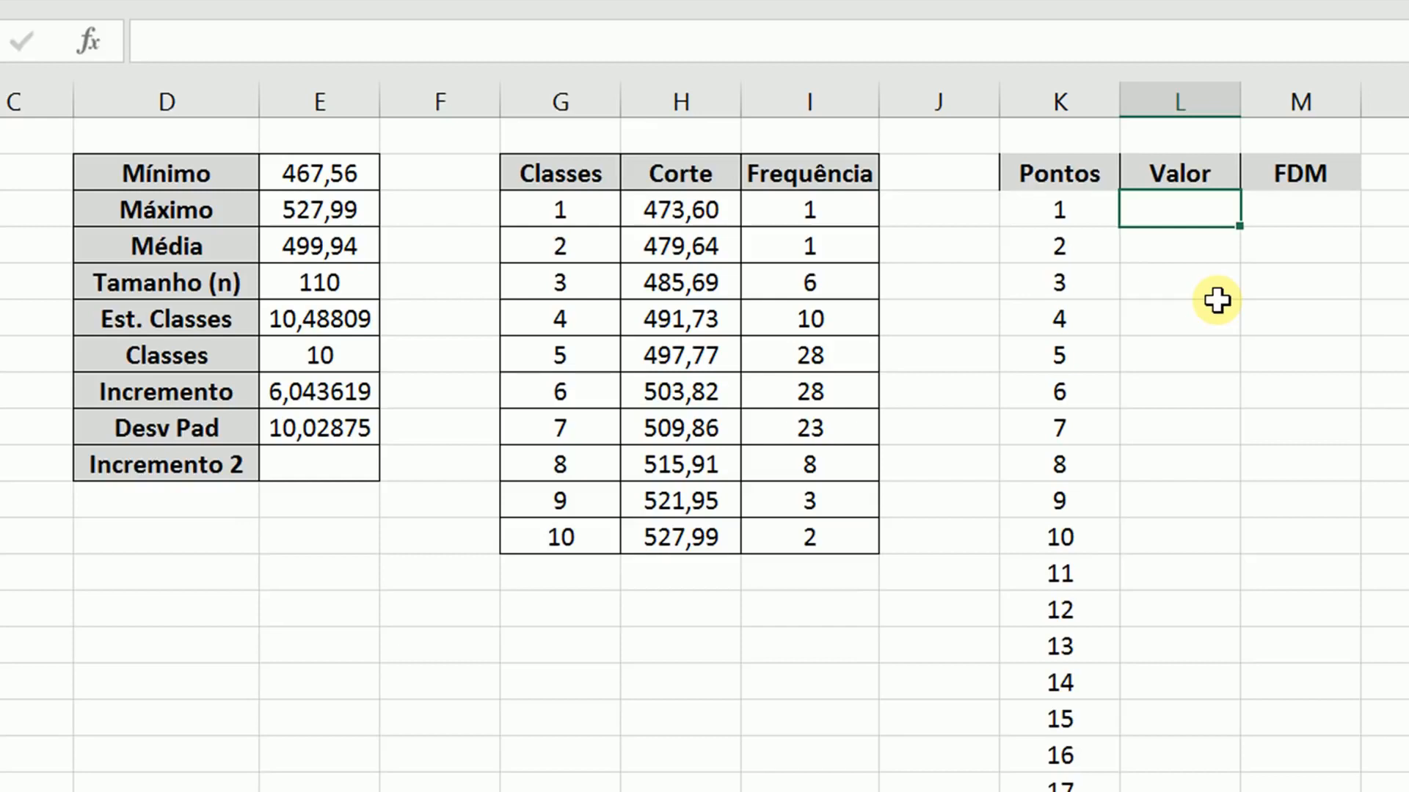
type("=")
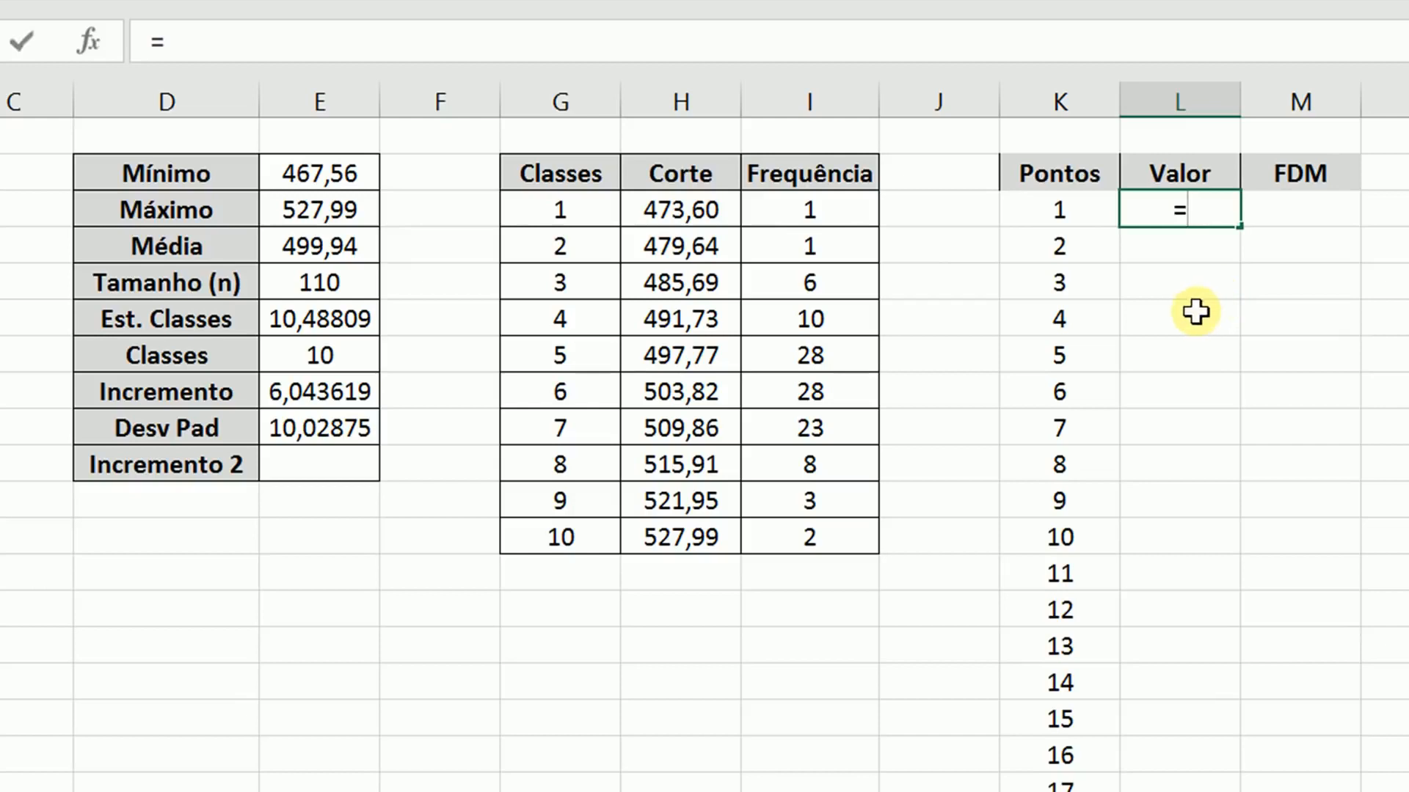
key("Escape")
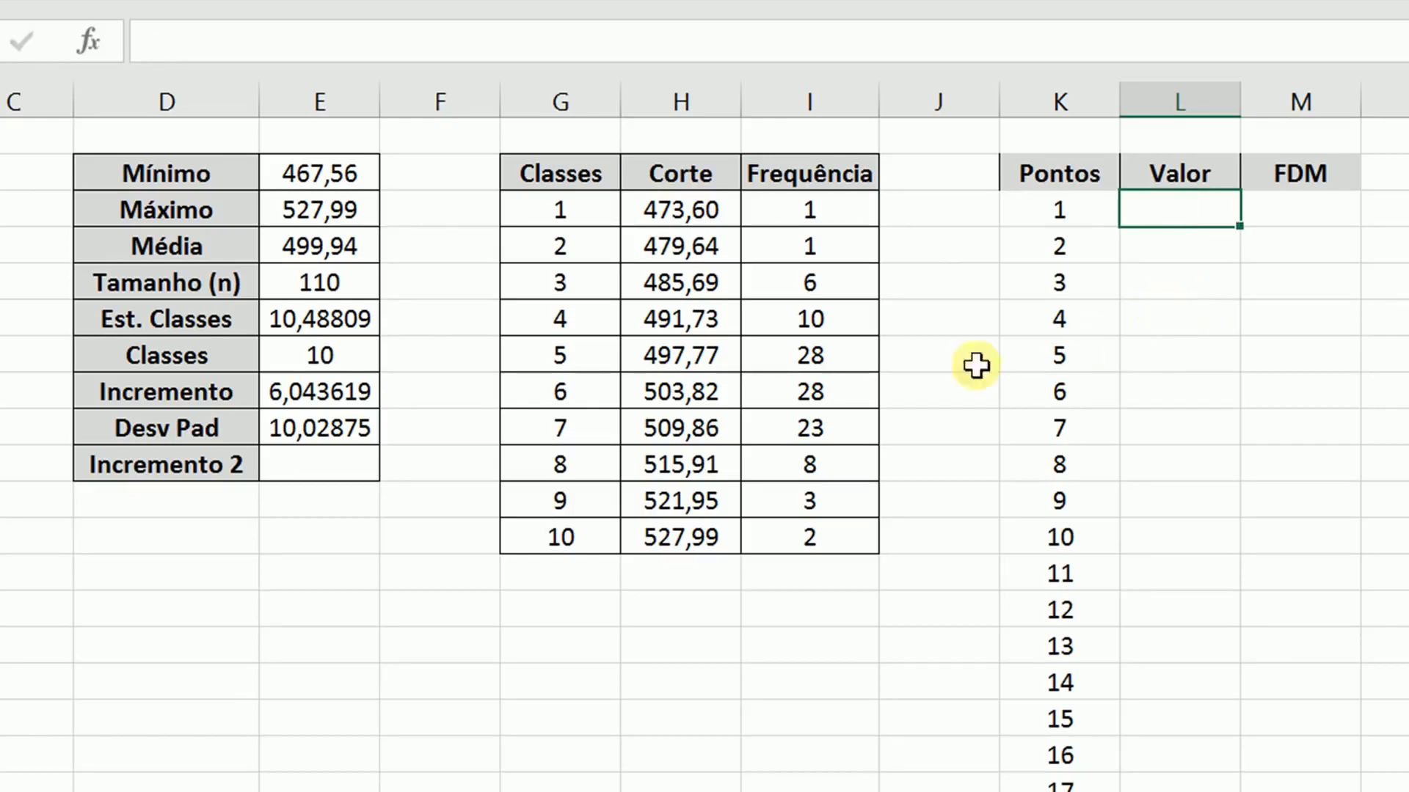
Calculate Incremento 2 in cell E10 with the formula =(E3-E2)/100
left_click(292, 466)
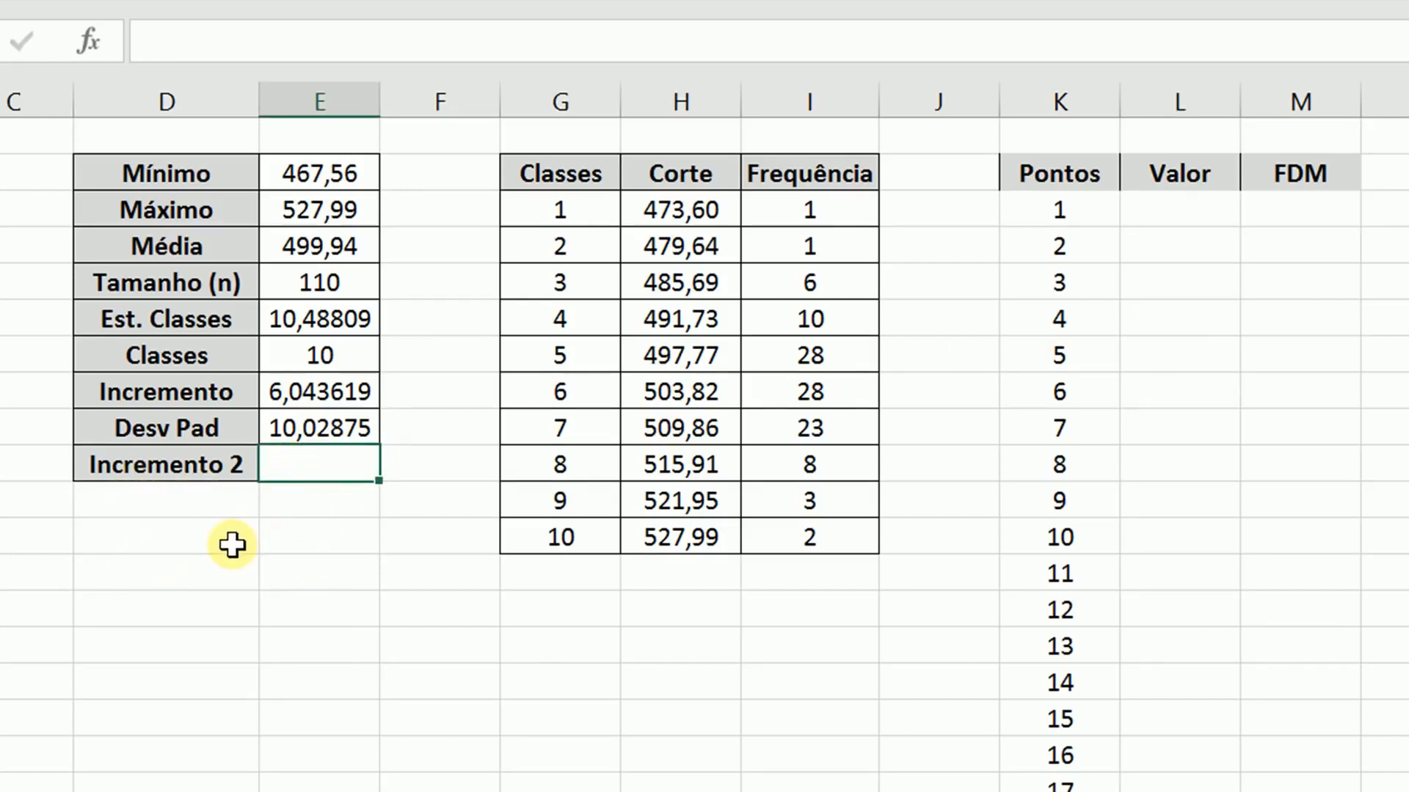
type("=(")
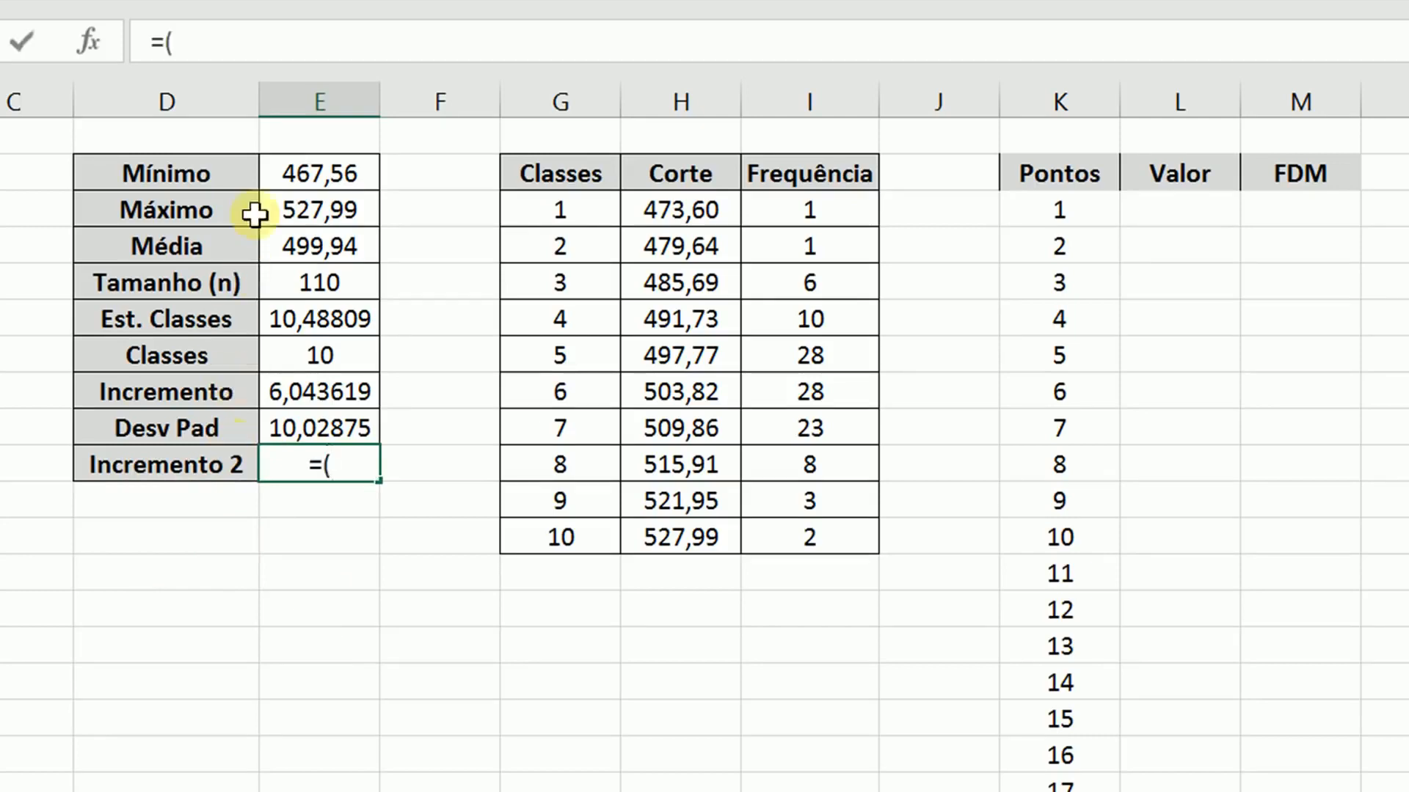
left_click(282, 209)
type("-")
left_click(305, 172)
type(")/")
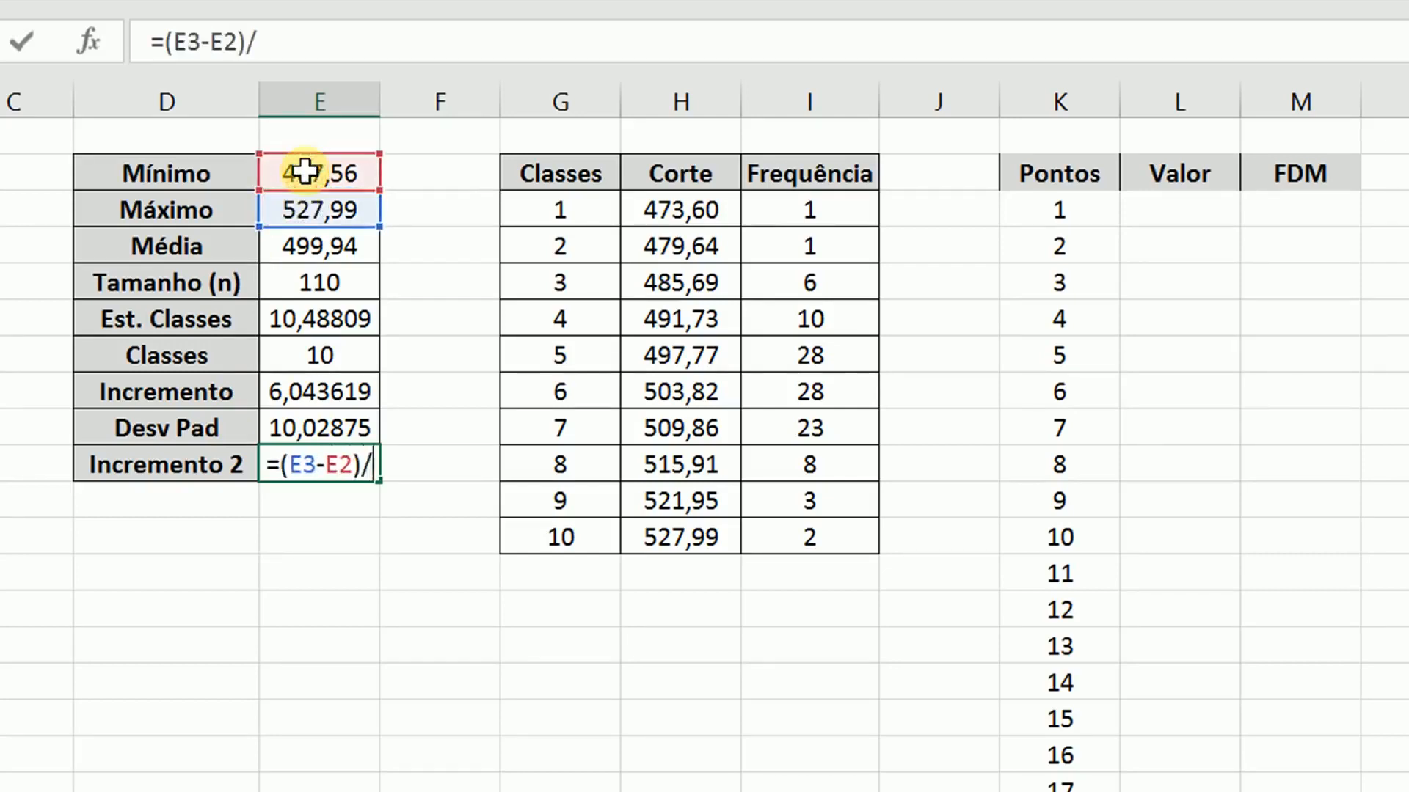
type("100")
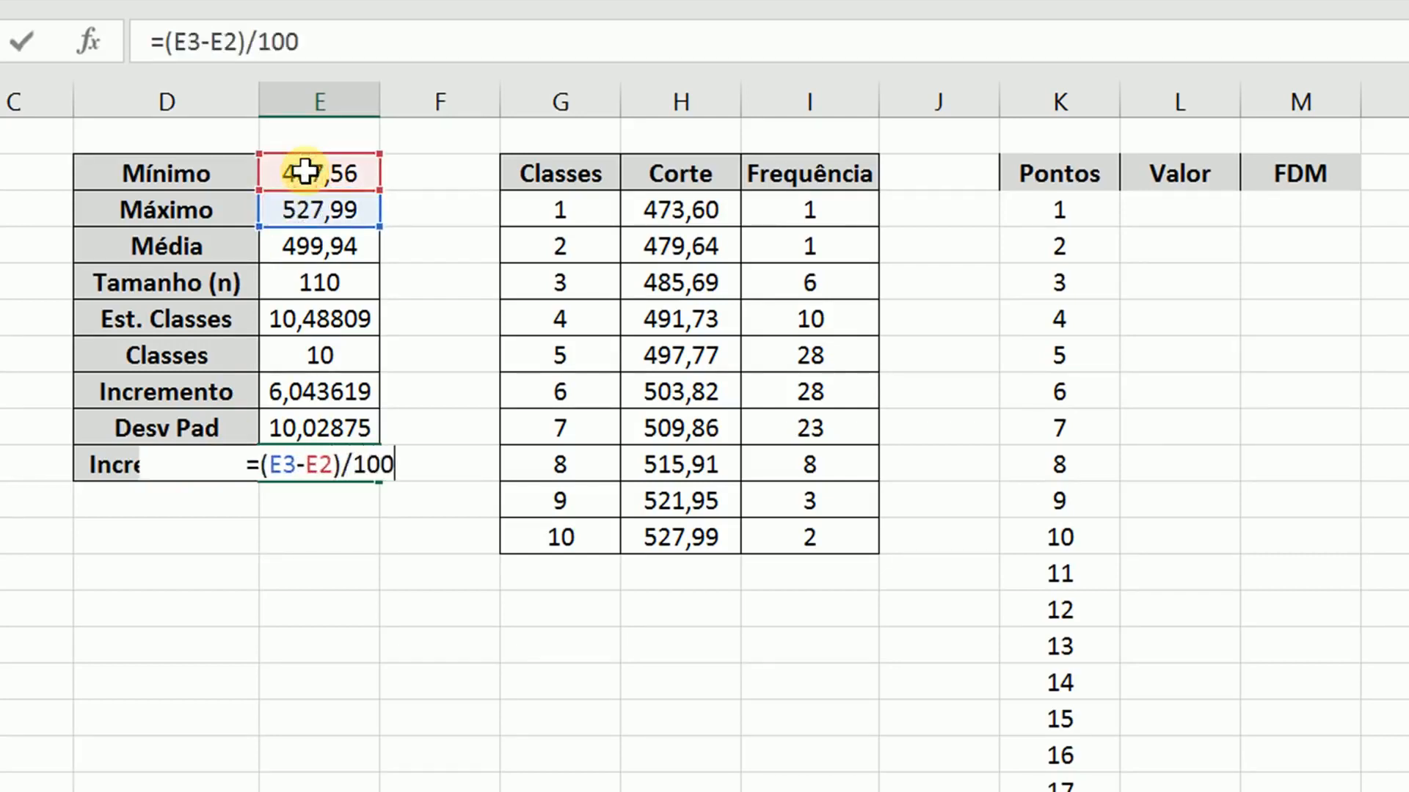
key("Return")
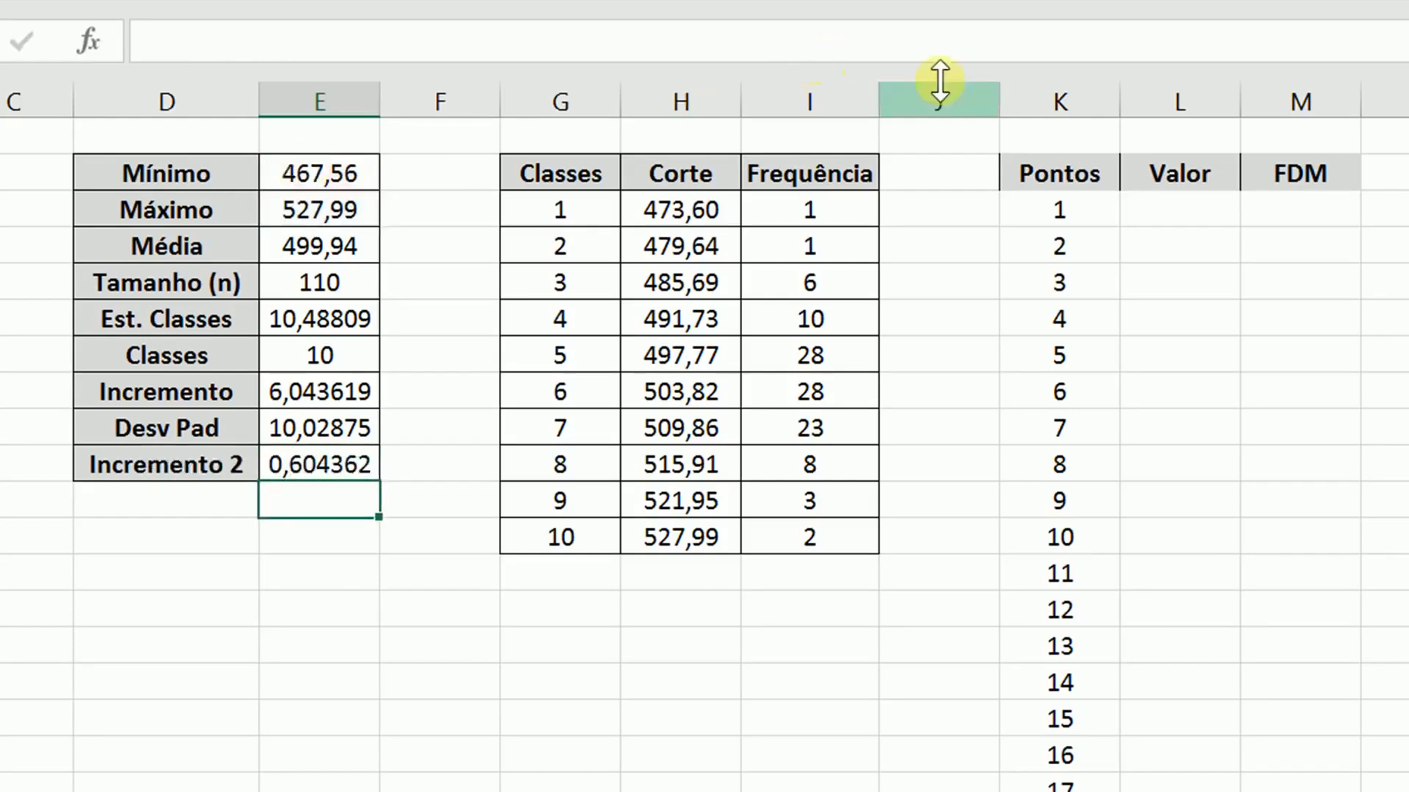
Calculate the first Valor in cell L3 with the formula =E2+K3*E10
left_click(1177, 202)
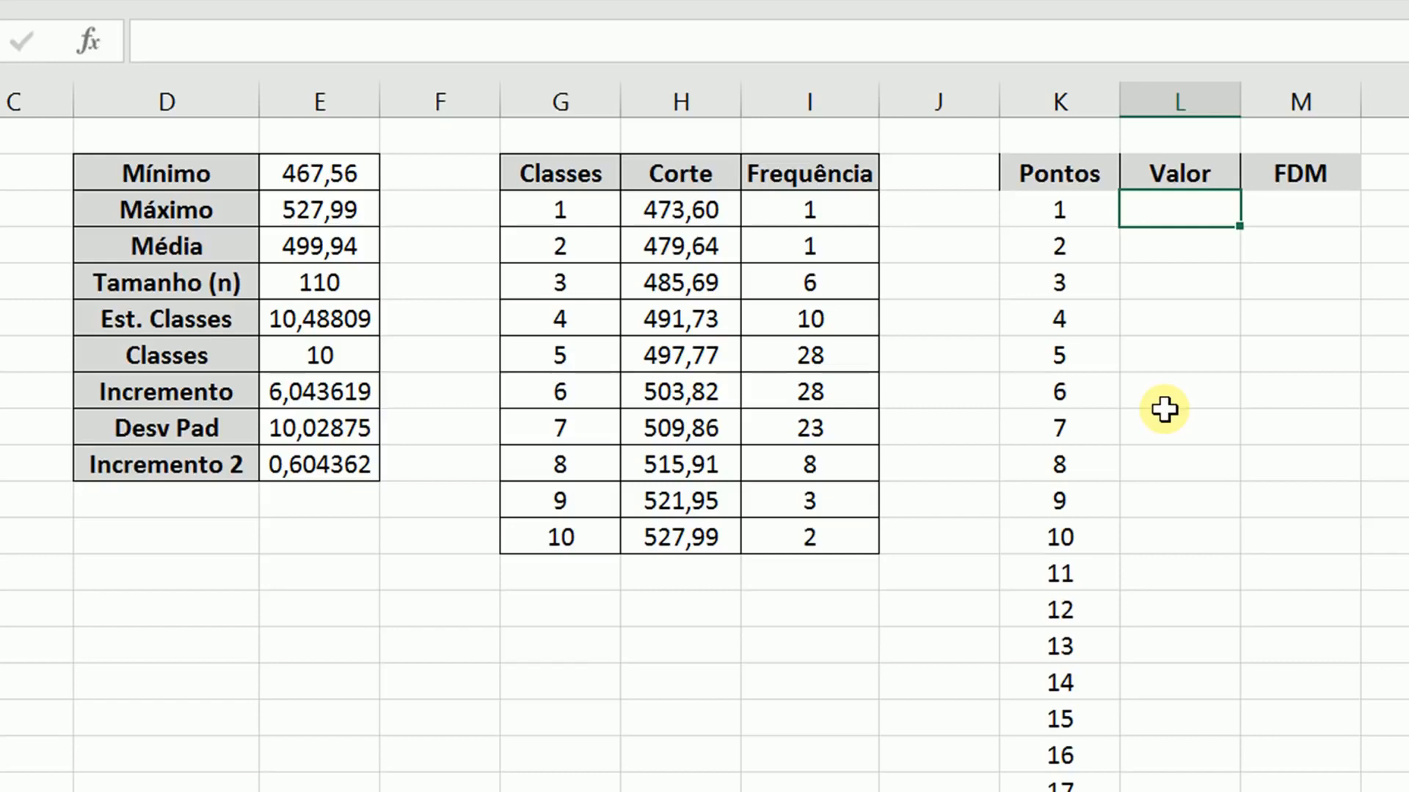
type("=")
left_click(359, 168)
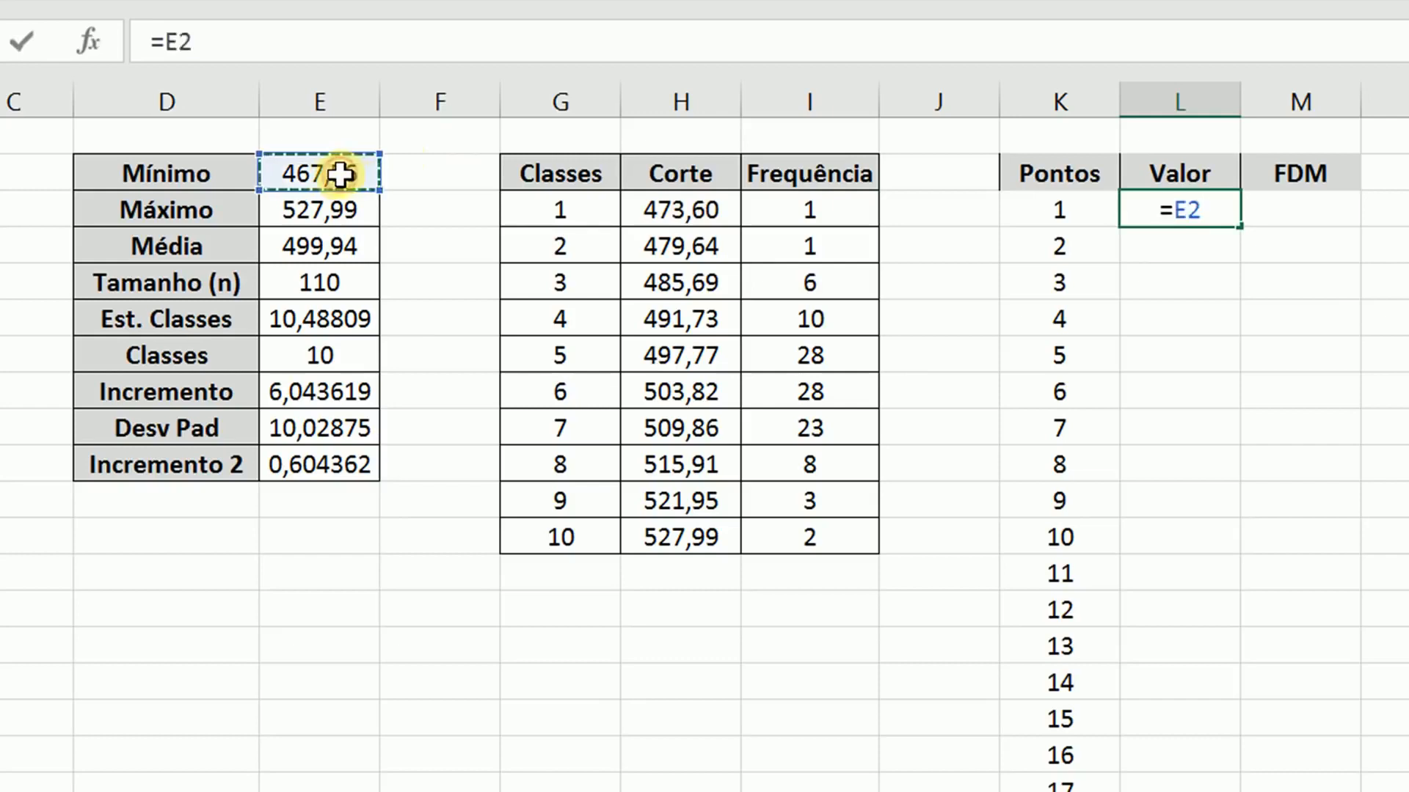
type("+")
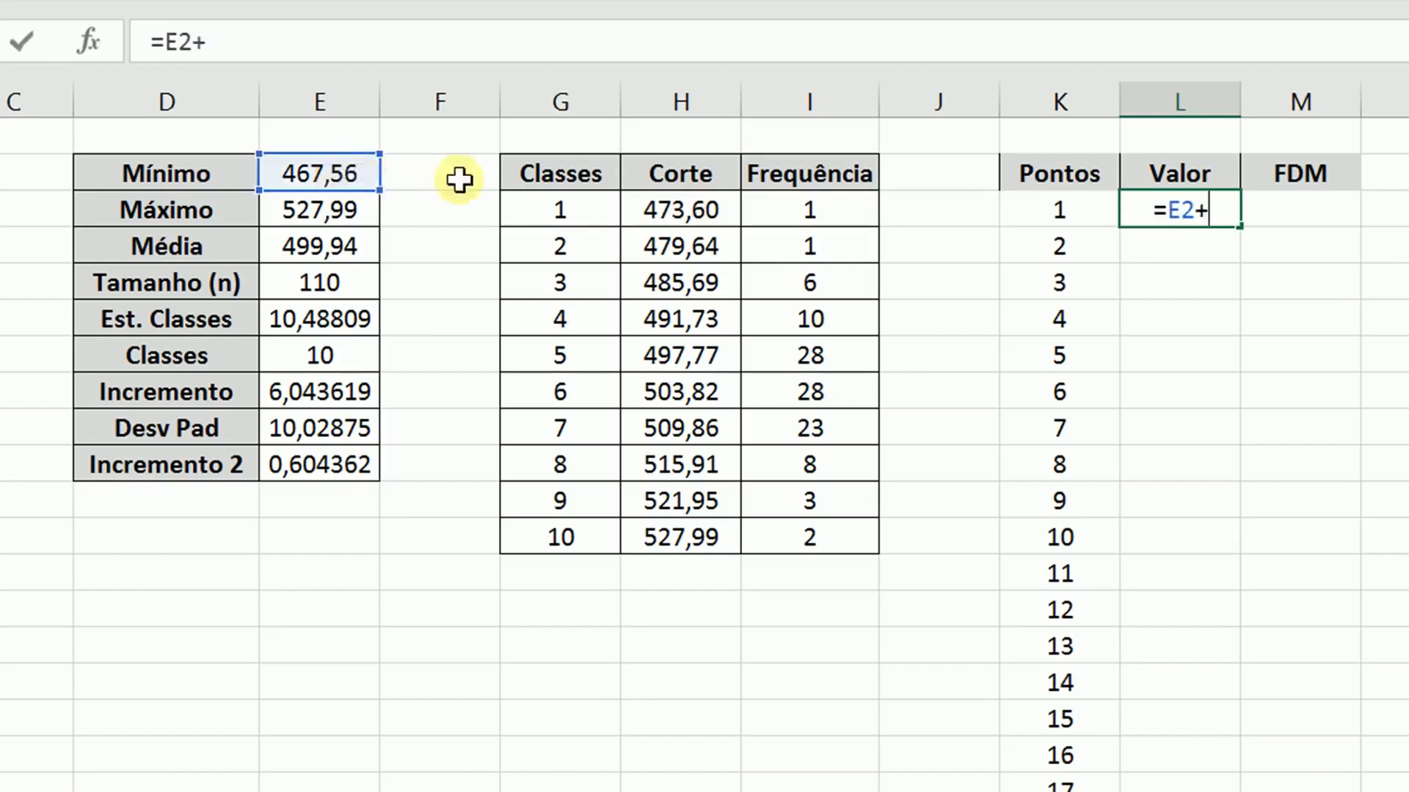
left_click(1020, 210)
type("*")
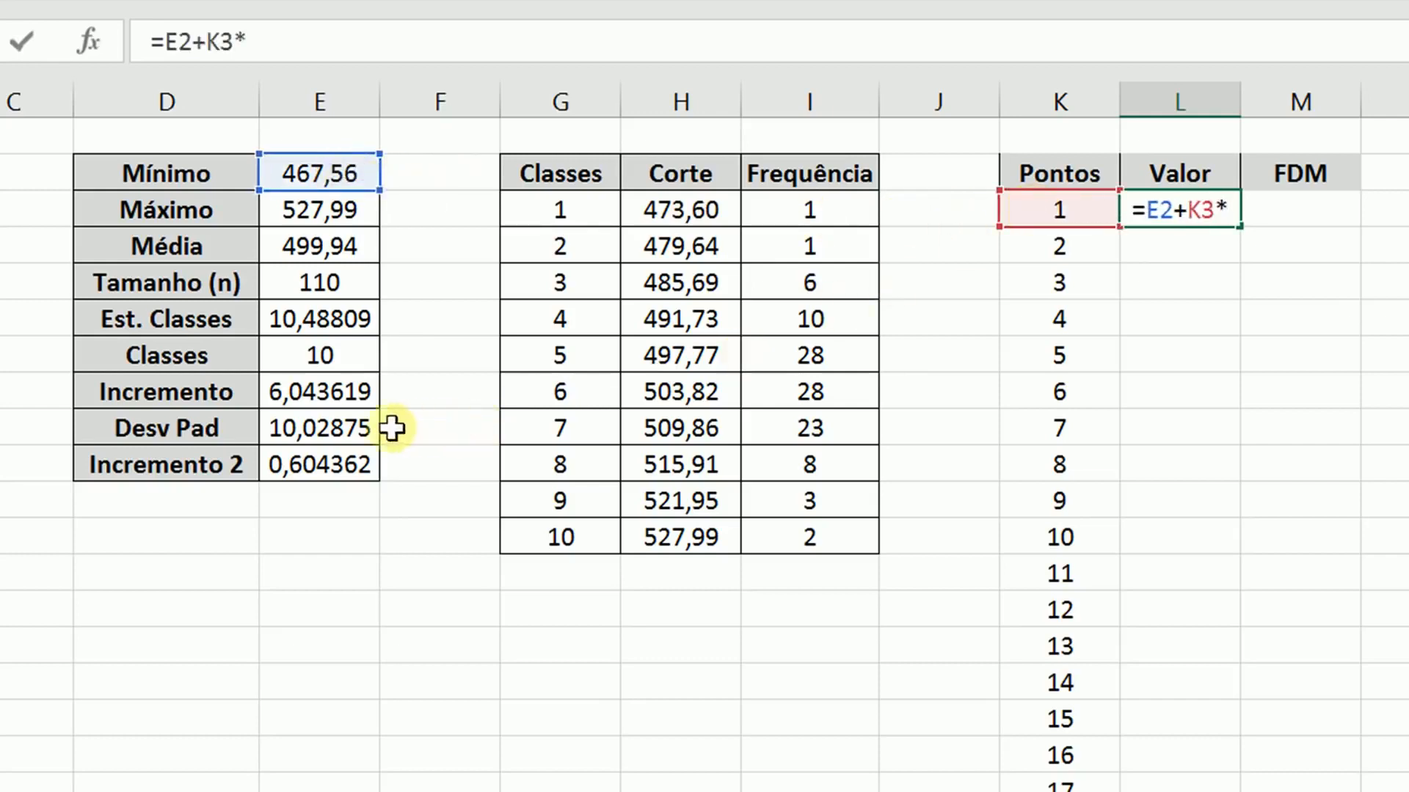
left_click(321, 470)
key("Return")
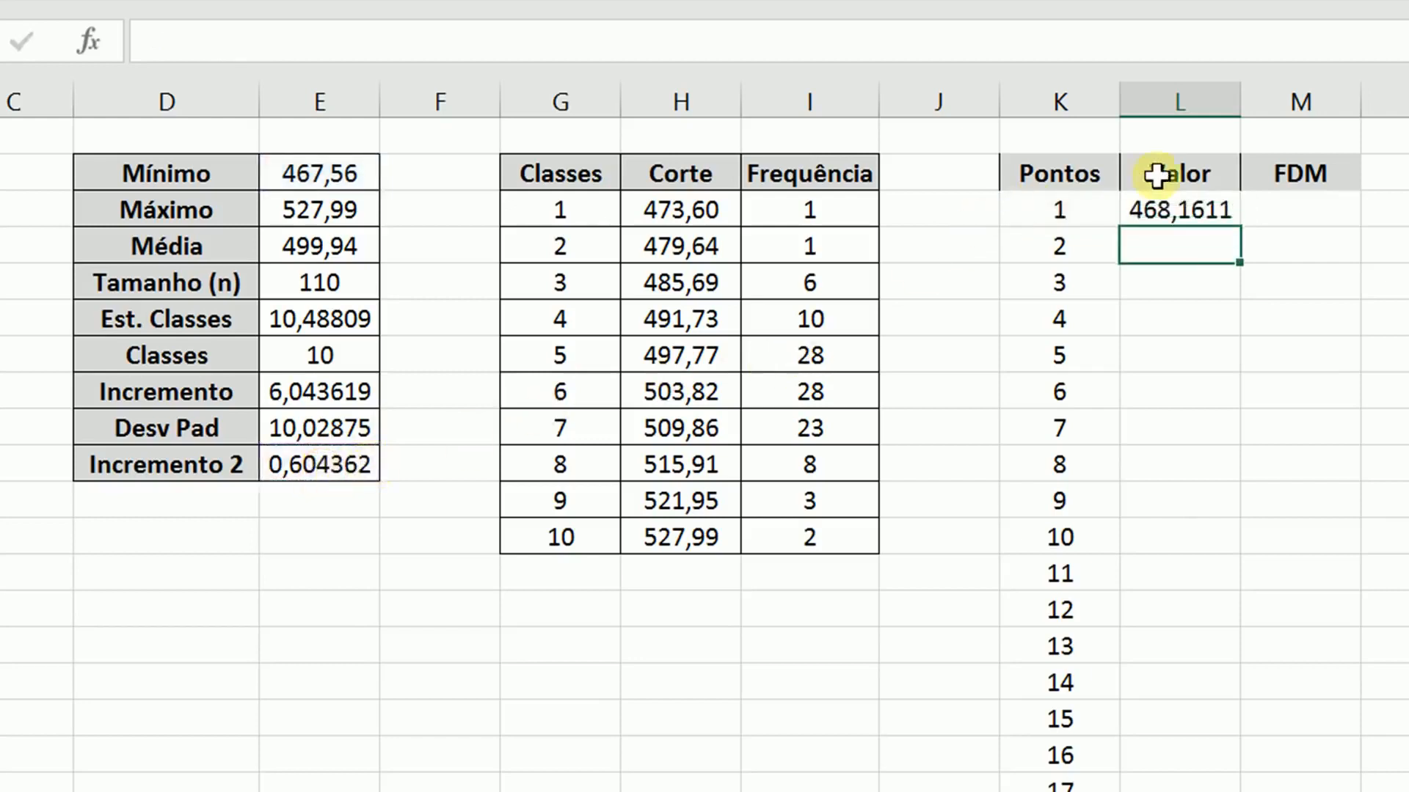
Make the Mínimo and Incremento 2 references absolute in L3, so the formula reads =$E$2+K3*$E$10
left_click(1179, 209)
double_click(1200, 213)
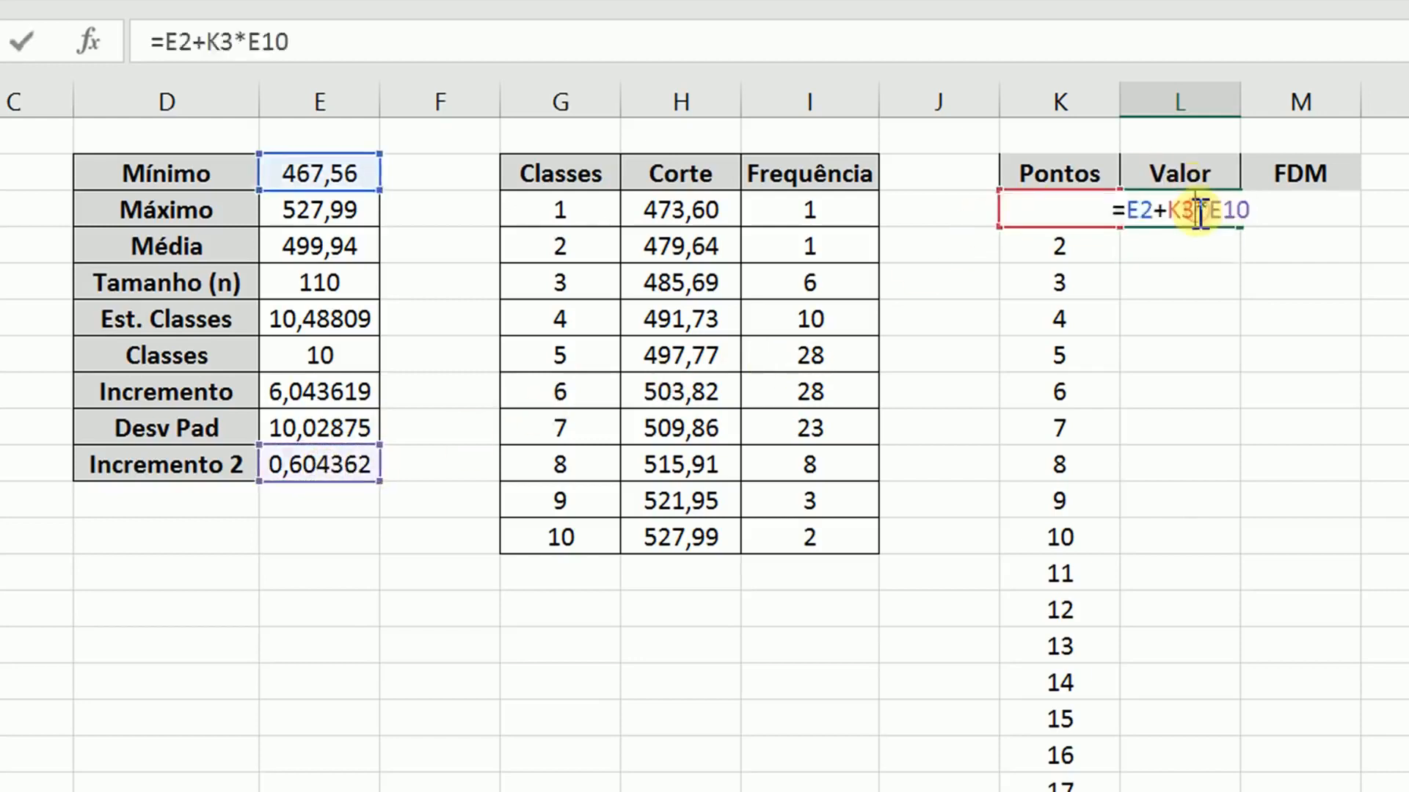
left_click(1142, 211)
key("F4")
left_click(1245, 211)
key("F4")
key("ctrl+Return")
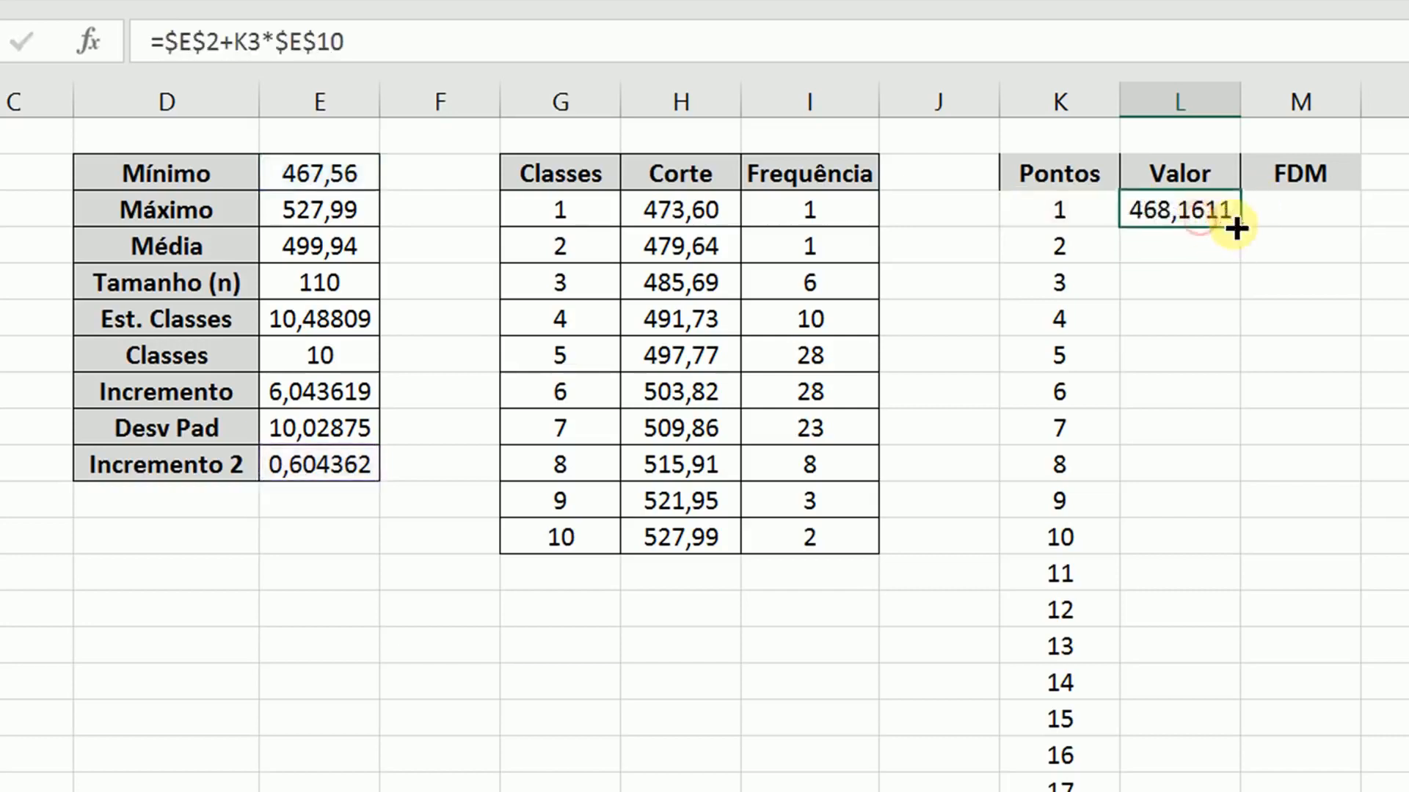
Fill the L3 formula down the Valor column for all Pontos and check the resulting values
double_click(1240, 227)
left_click(1209, 294)
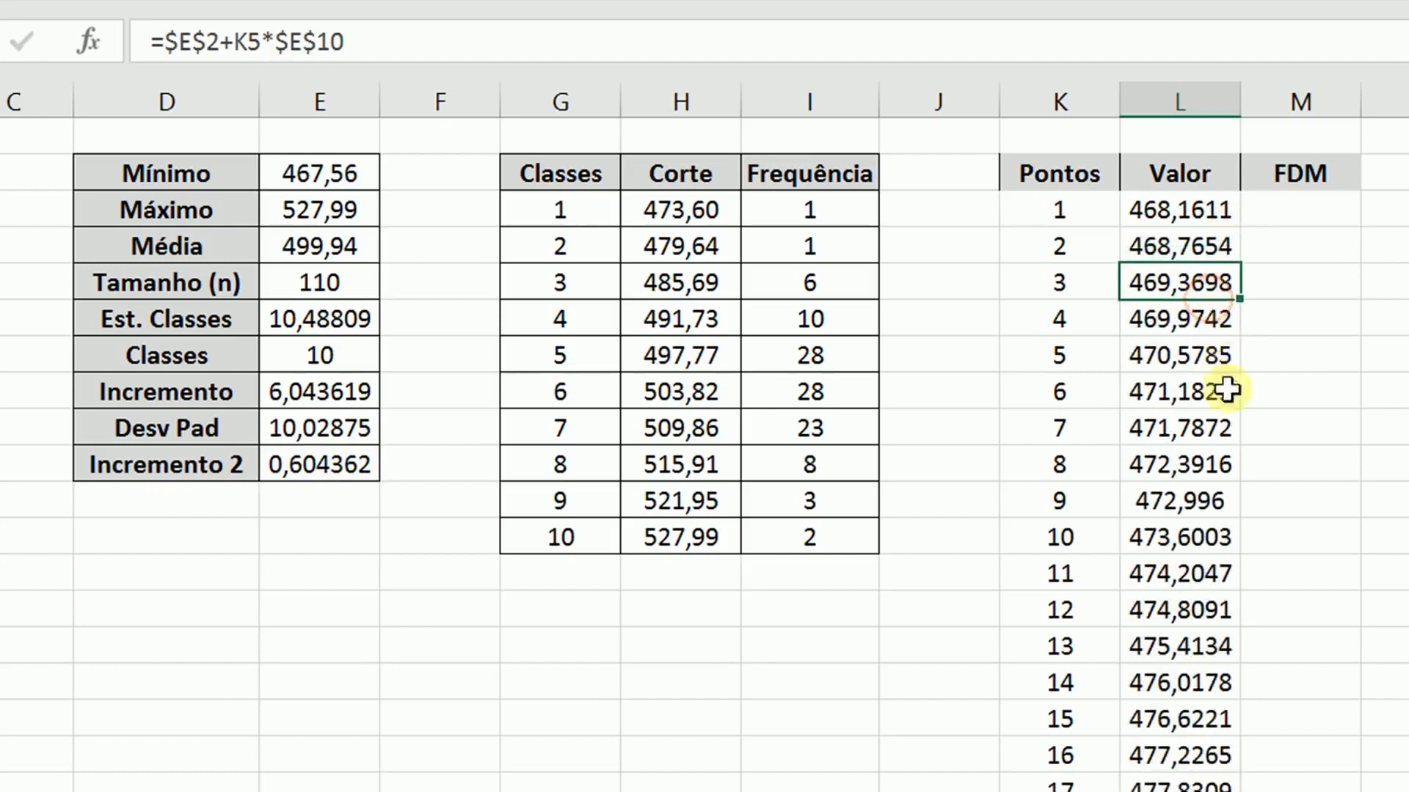
left_click(1188, 207)
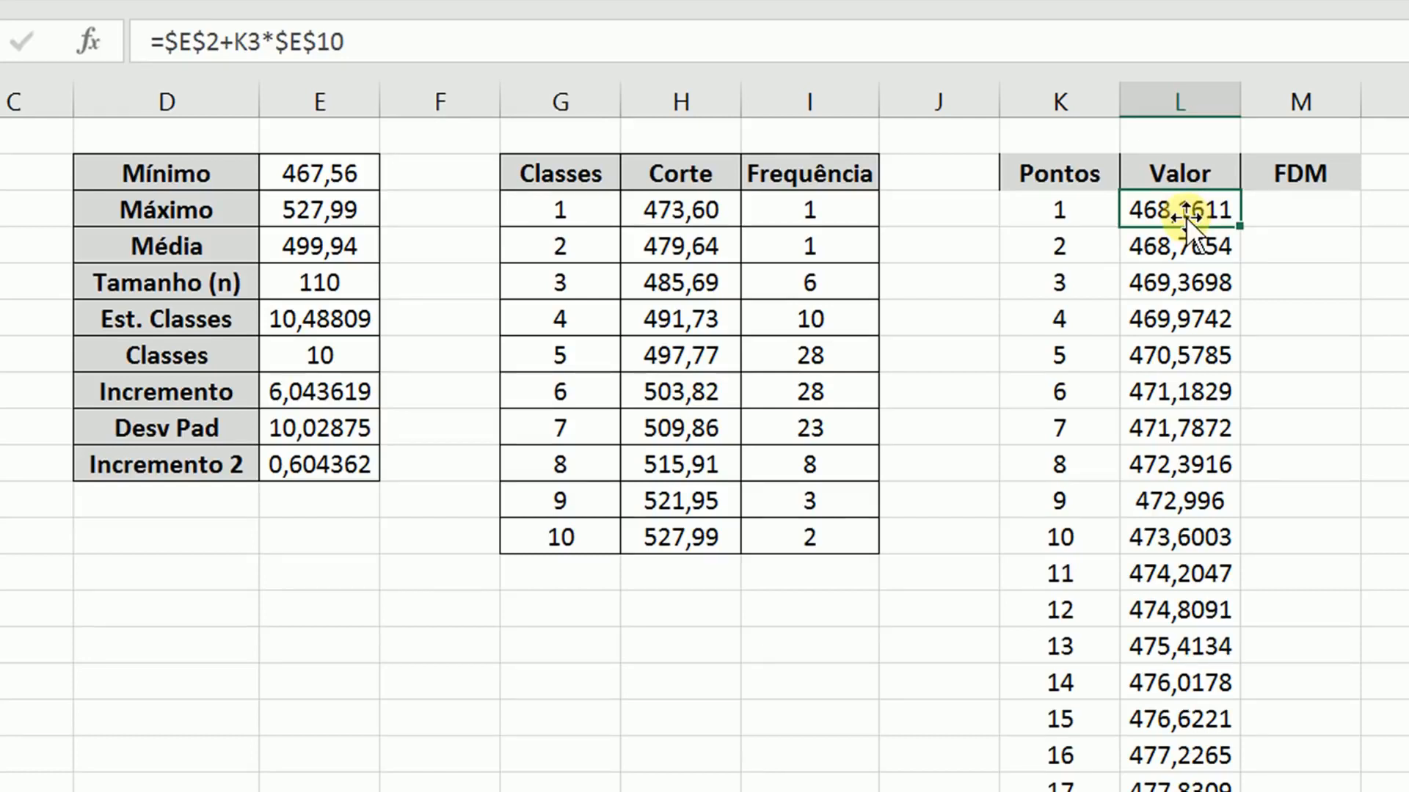
scroll(1163, 528, "down", 20)
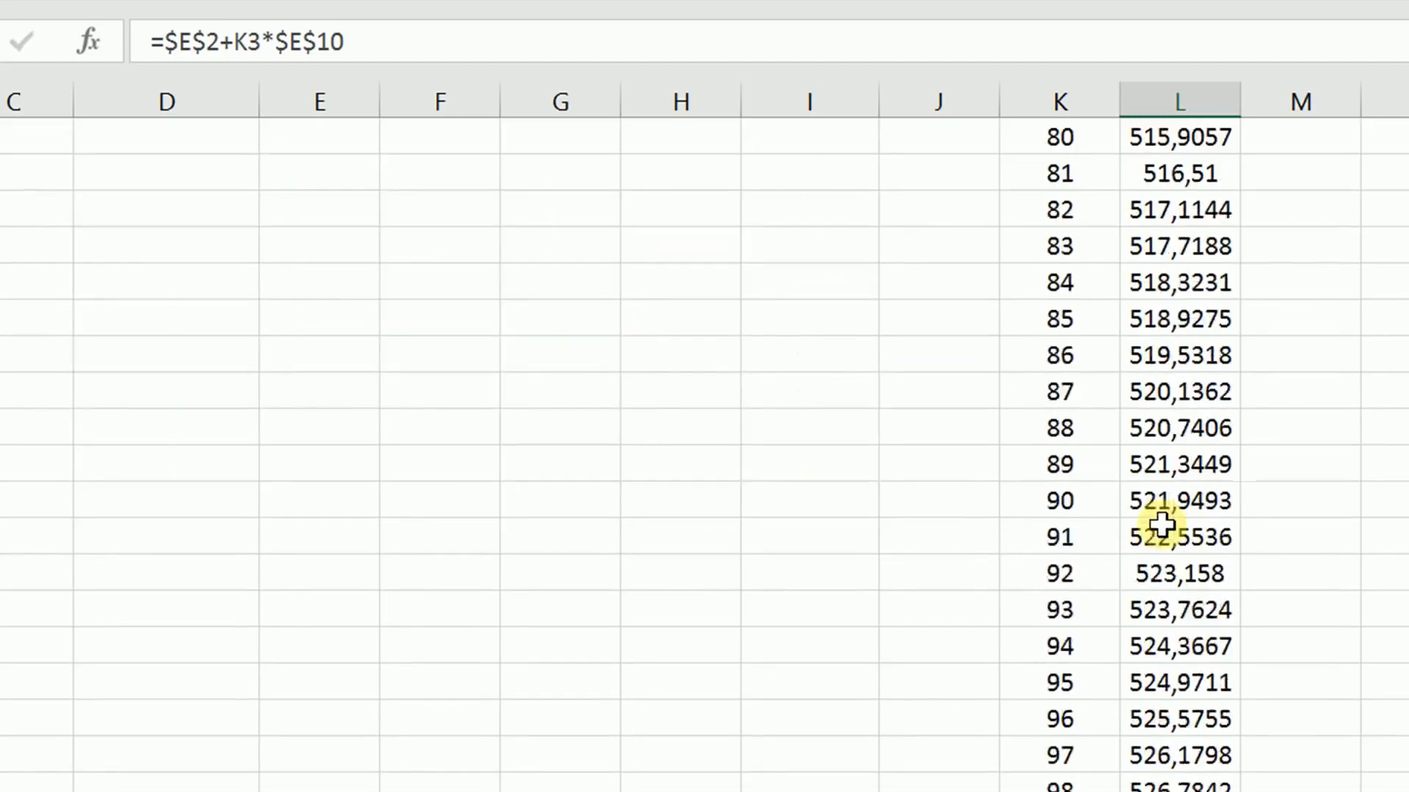
scroll(1138, 577, "up", 20)
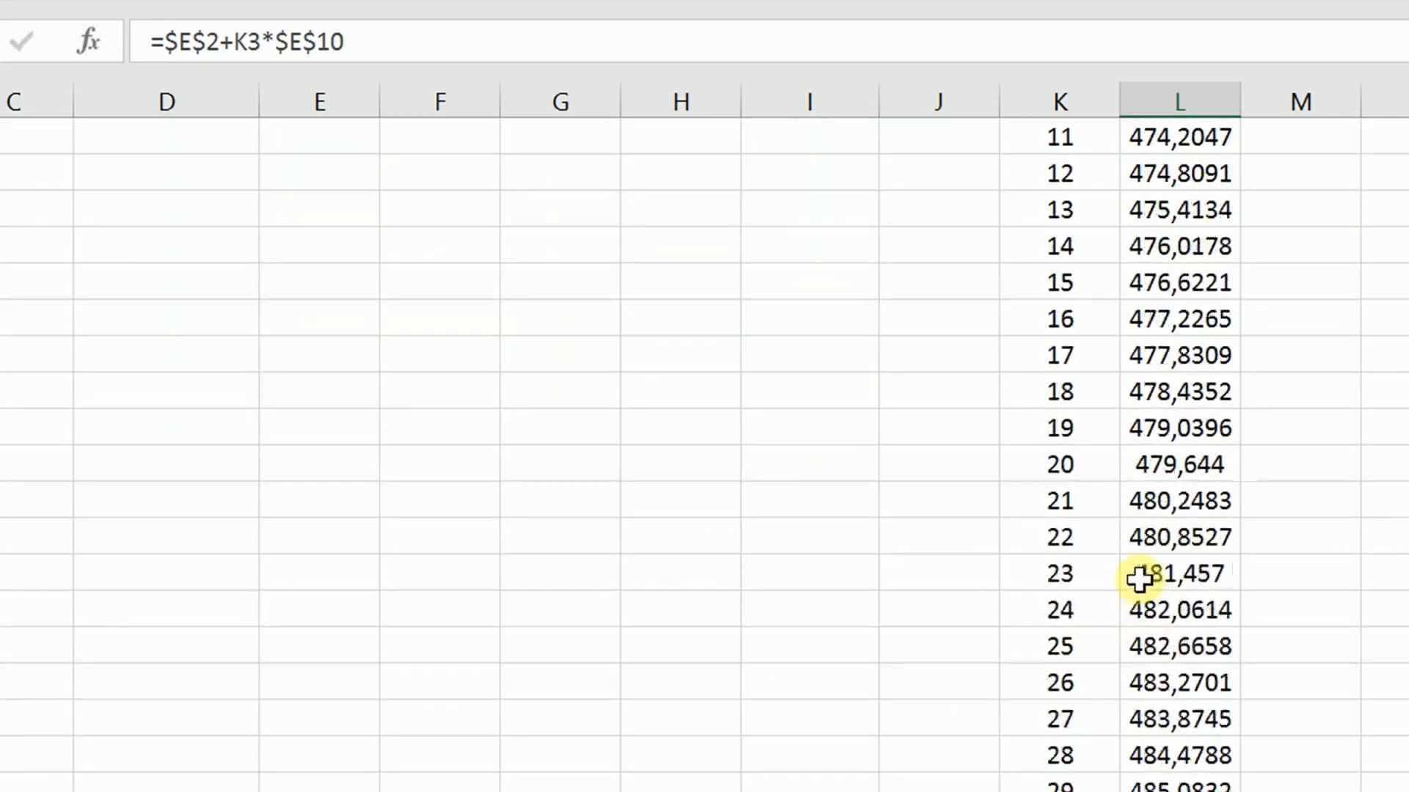
Calculate the first FDM value in cell M3 with the formula =DIST.NORM.N(L3;E4;E9;FALSO)
left_click(1285, 213)
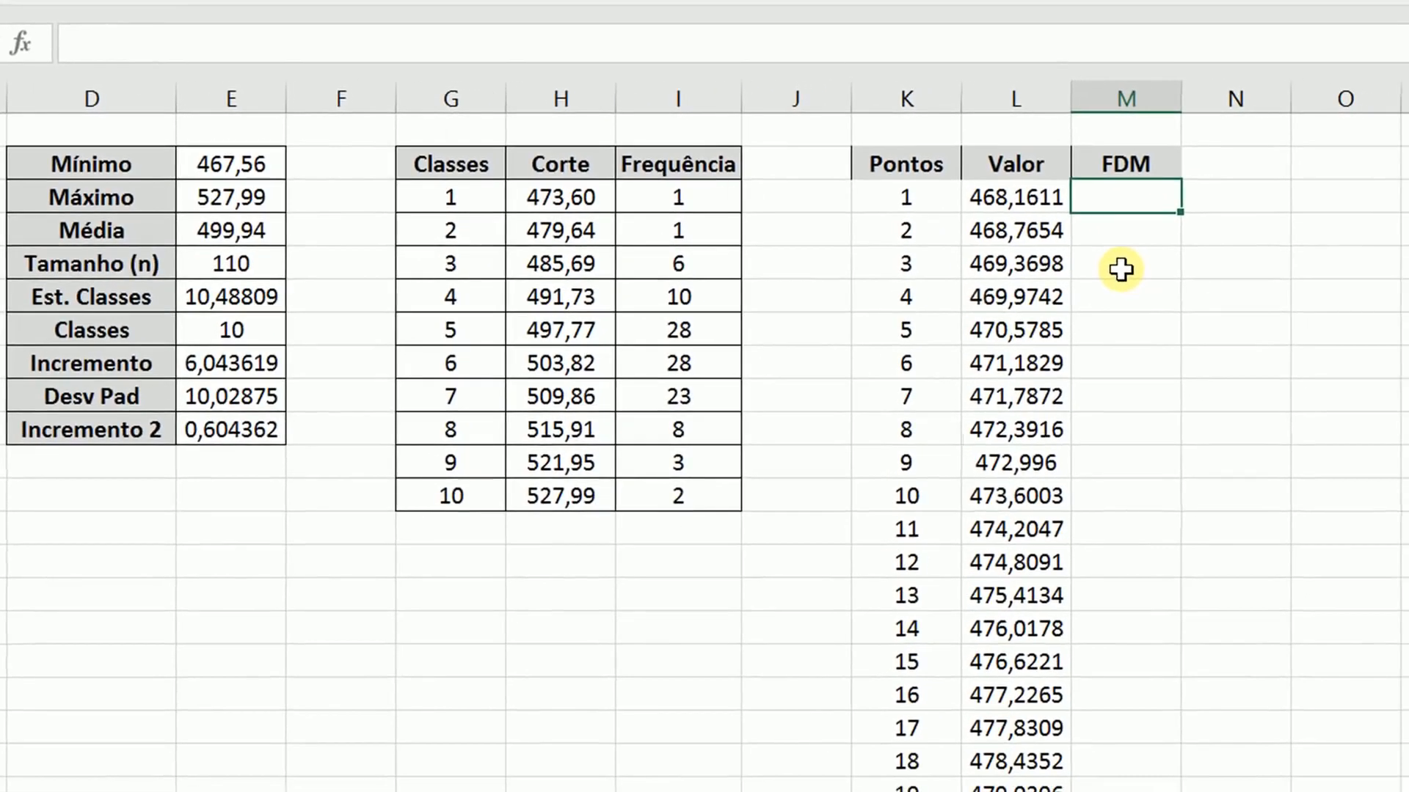
type("=dist.no")
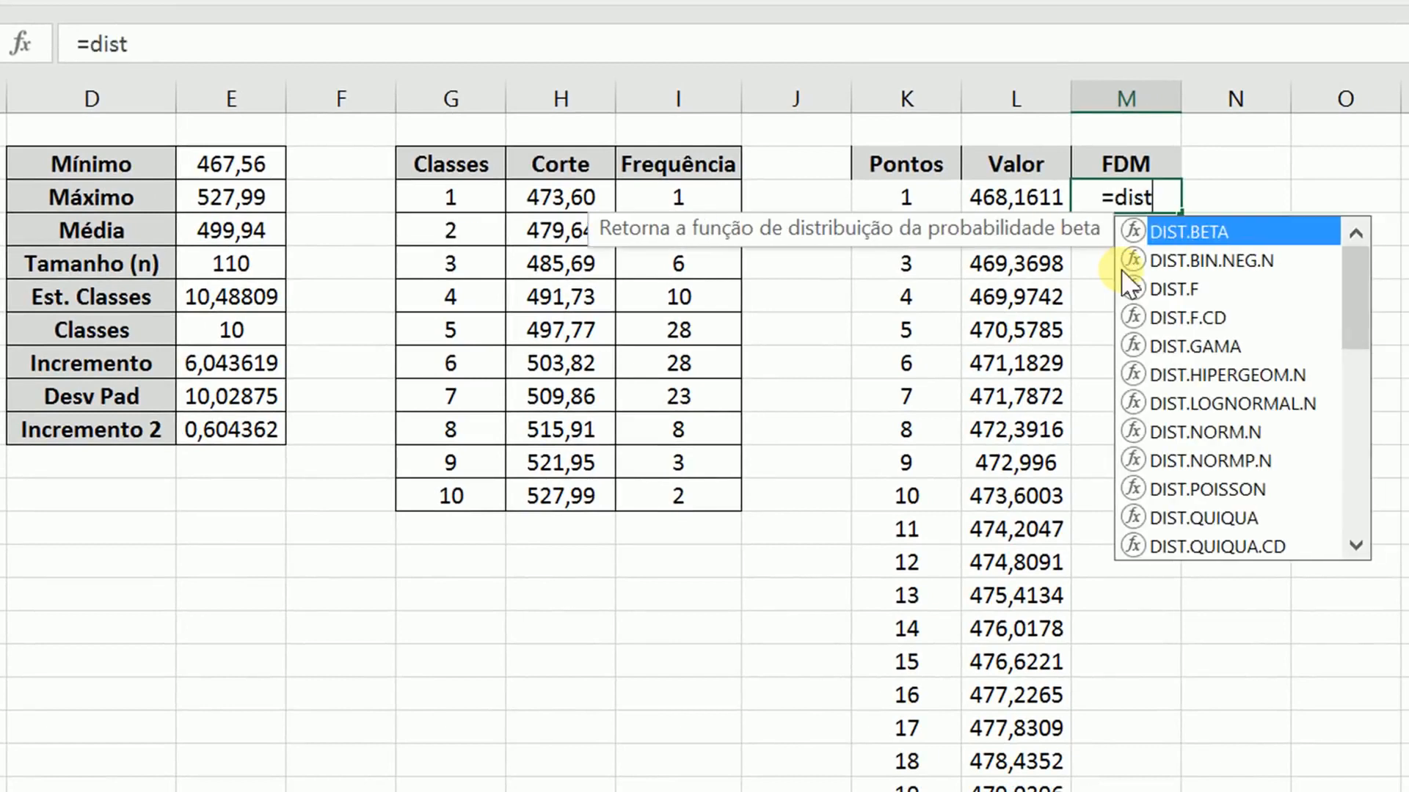
key("Tab")
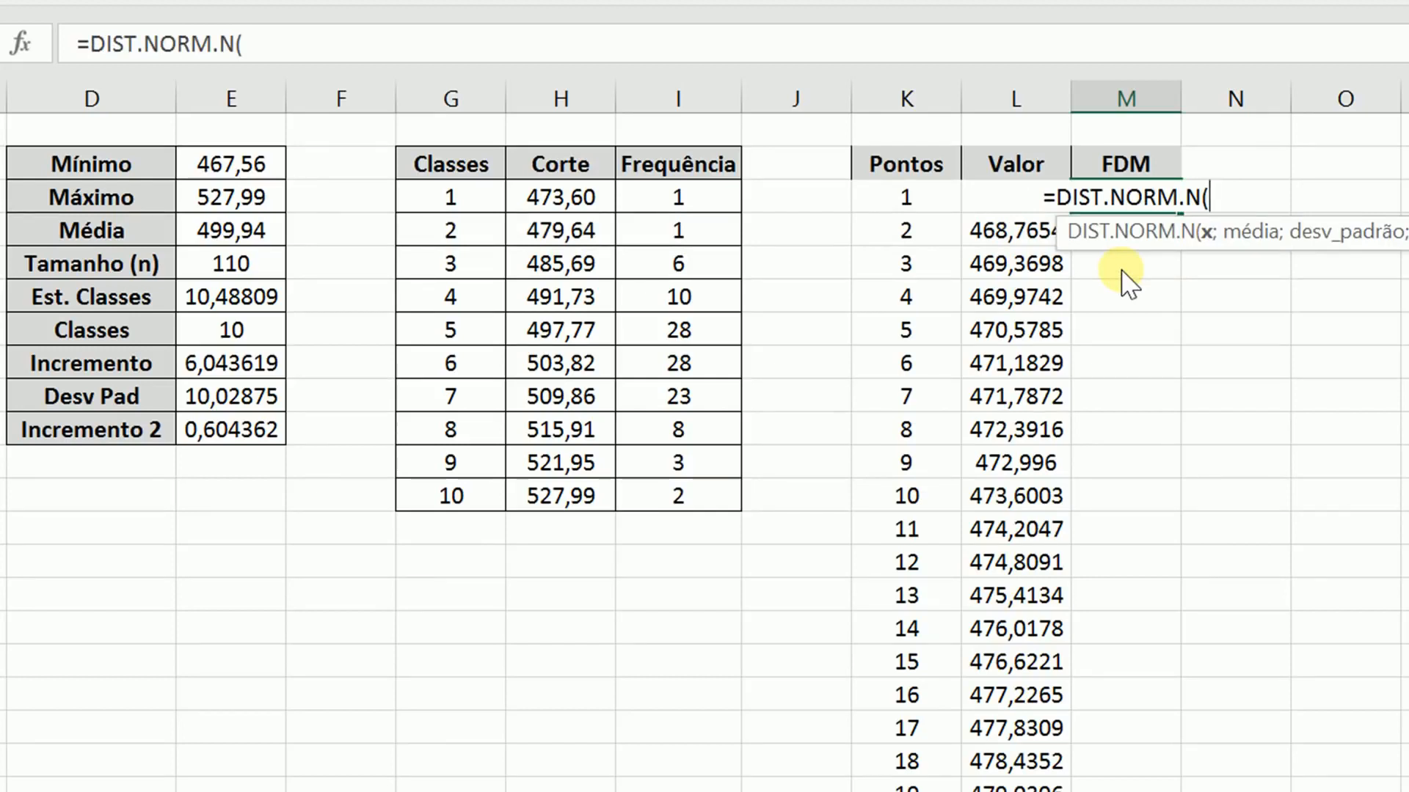
left_click(1016, 232)
key("Up")
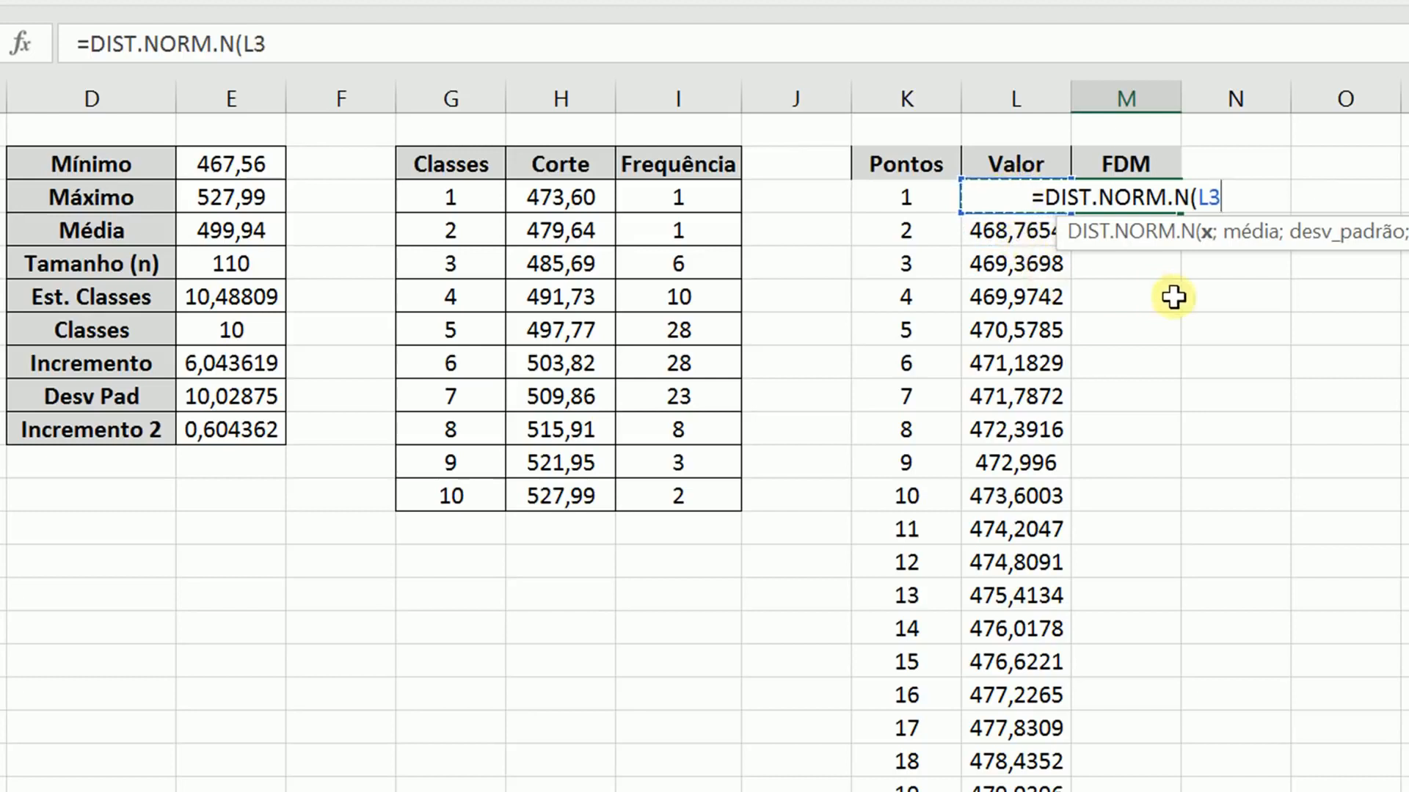
type(";")
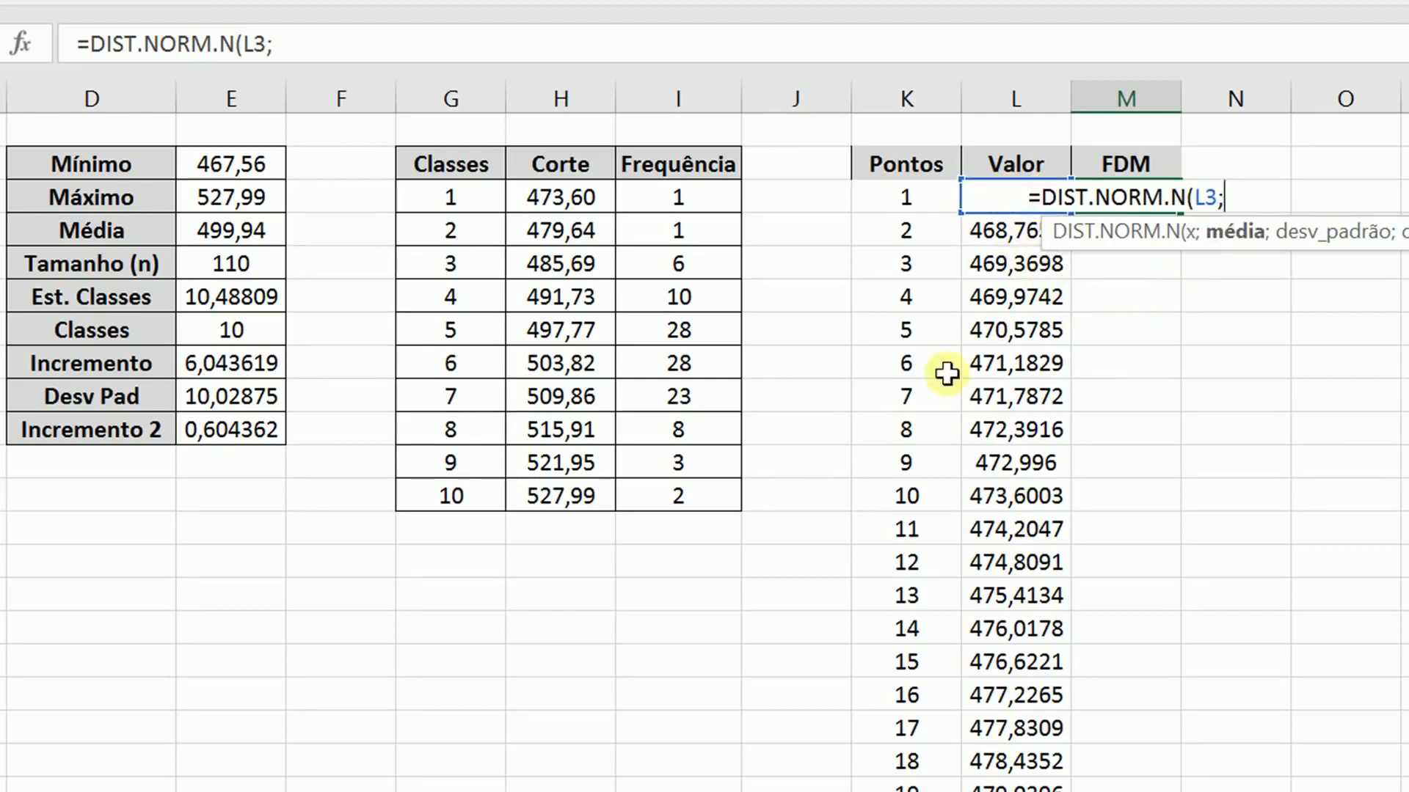
left_click(232, 230)
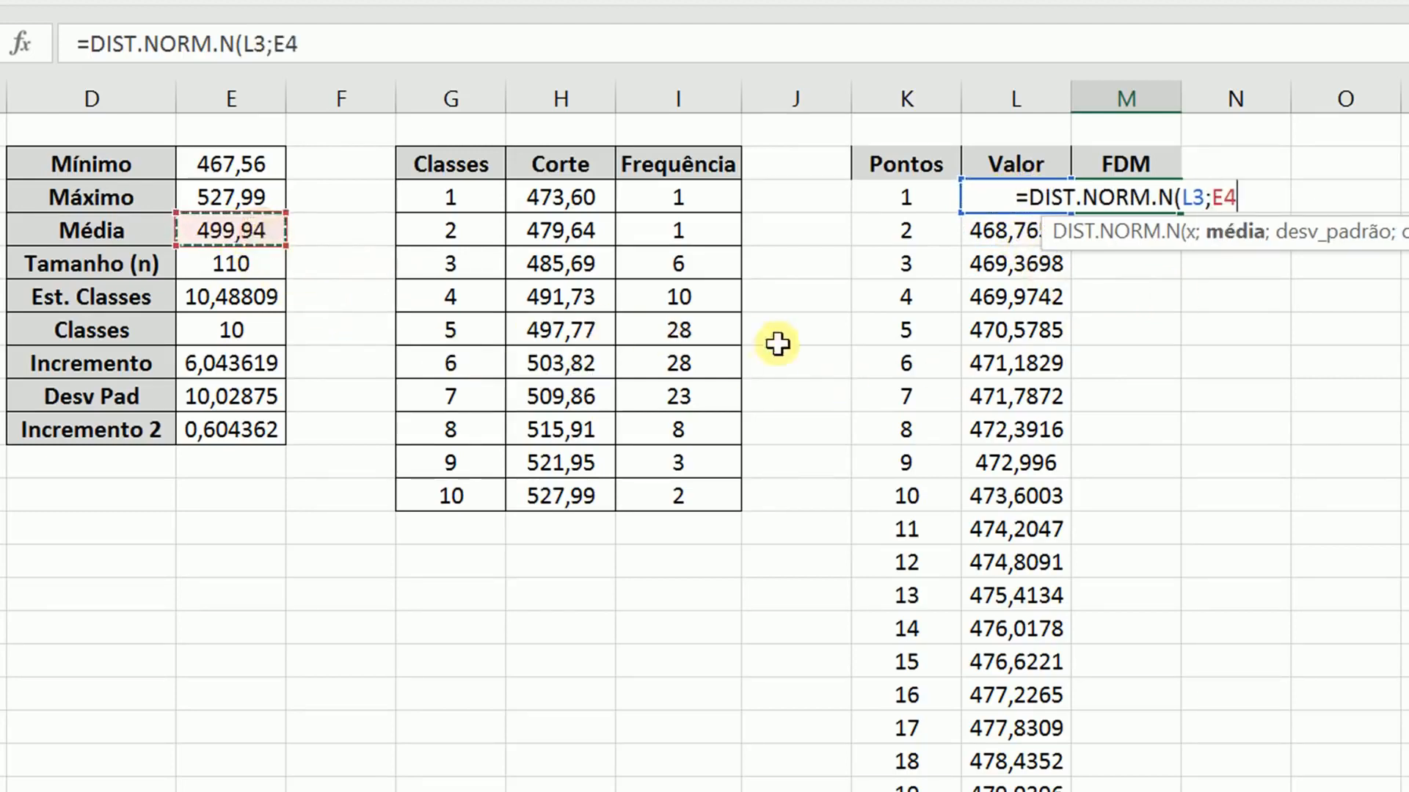
type(";")
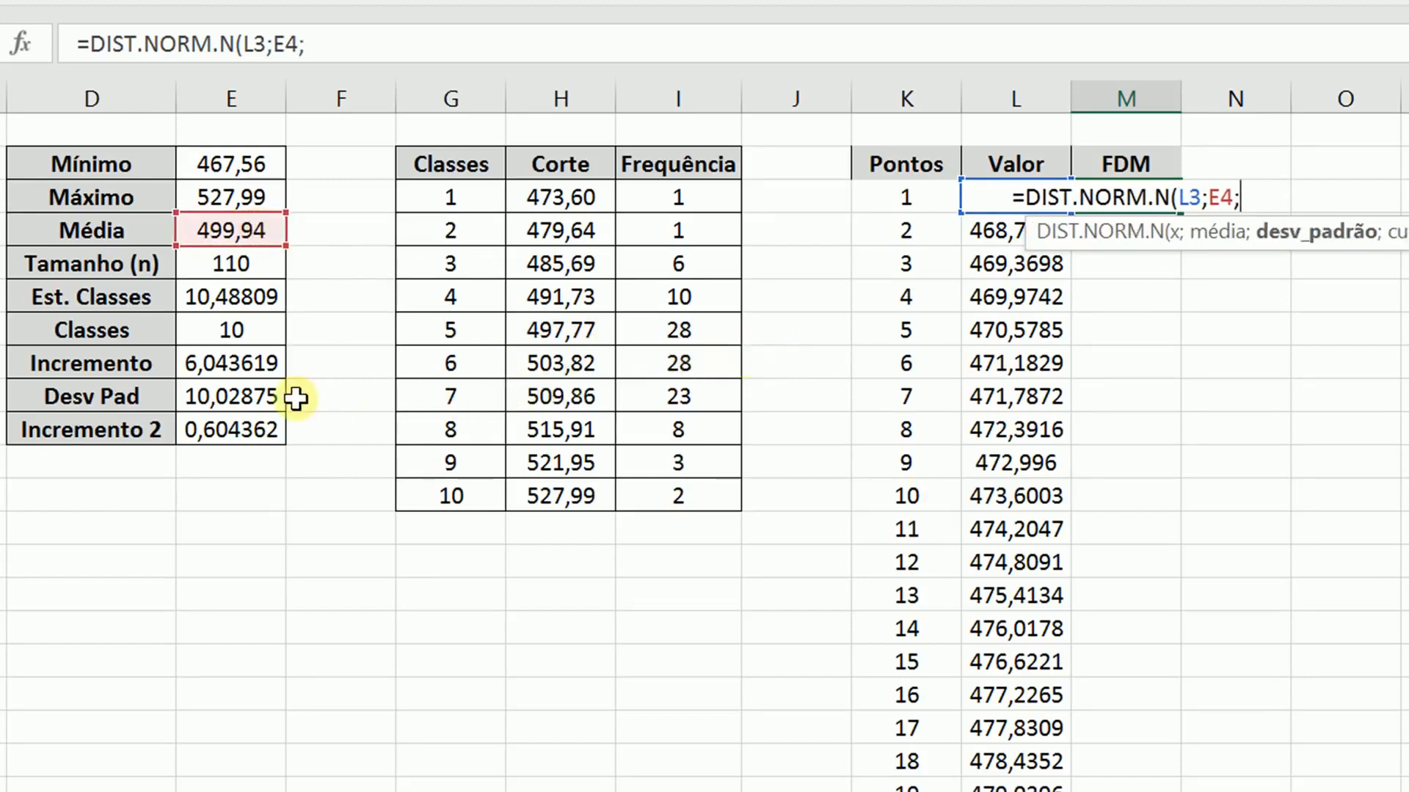
left_click(260, 400)
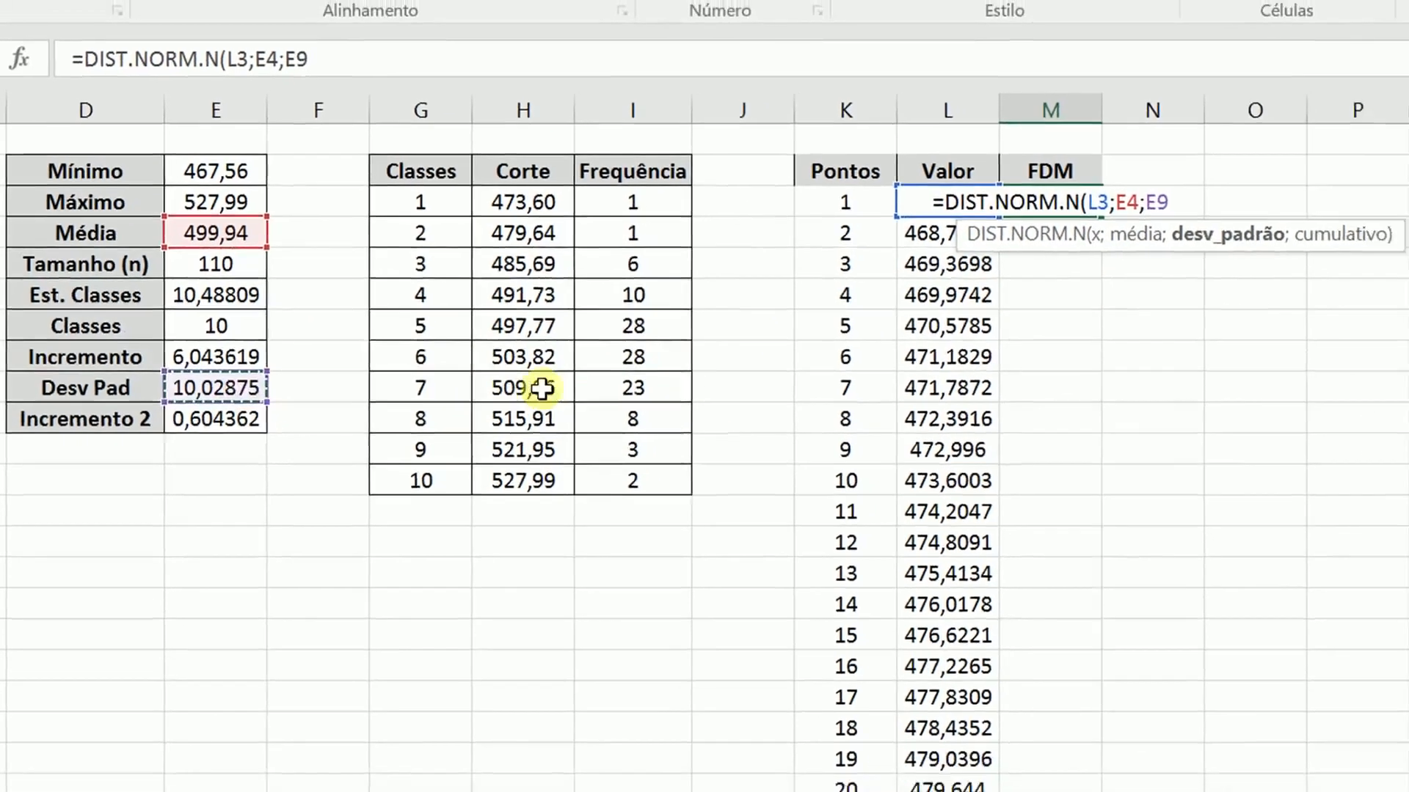
type(";")
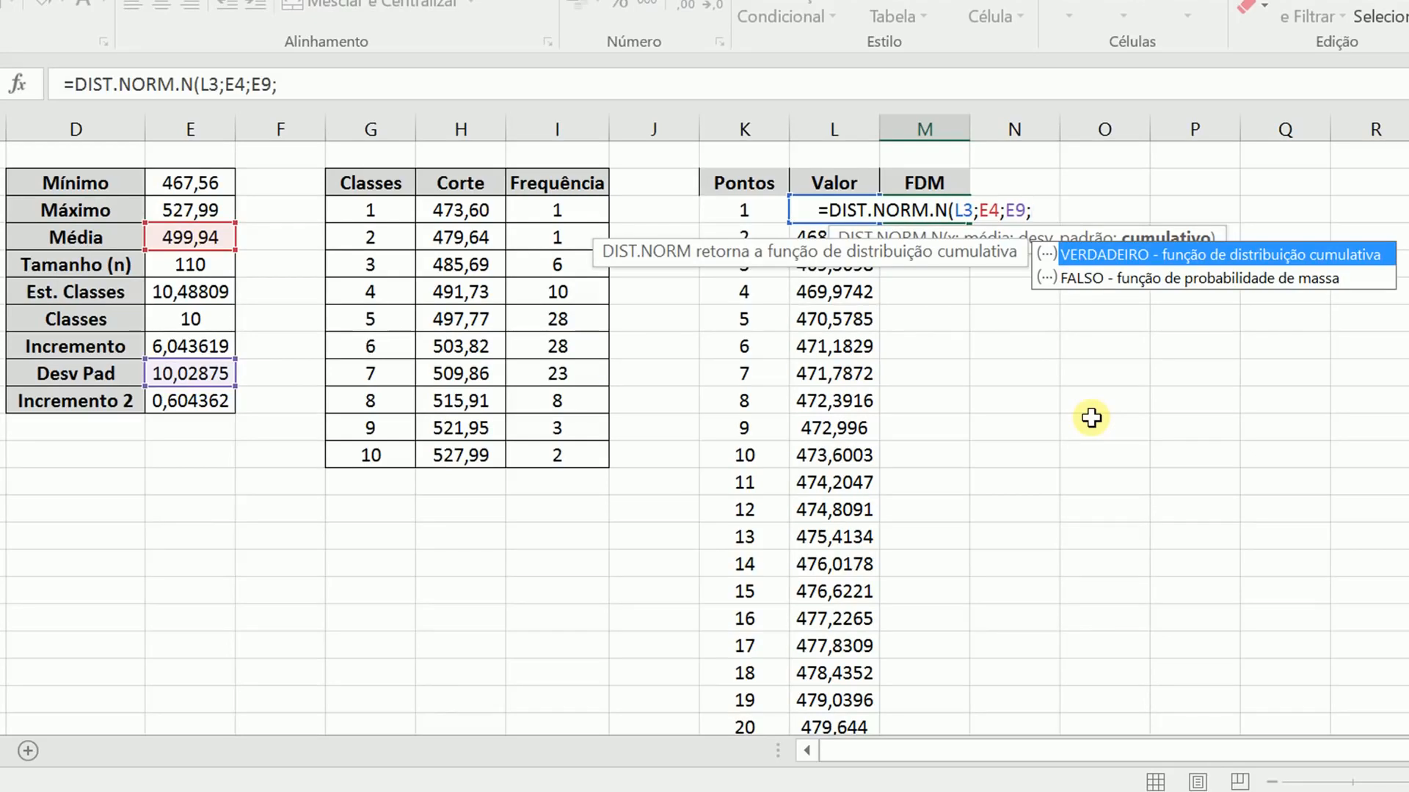
key("Down")
key("Tab")
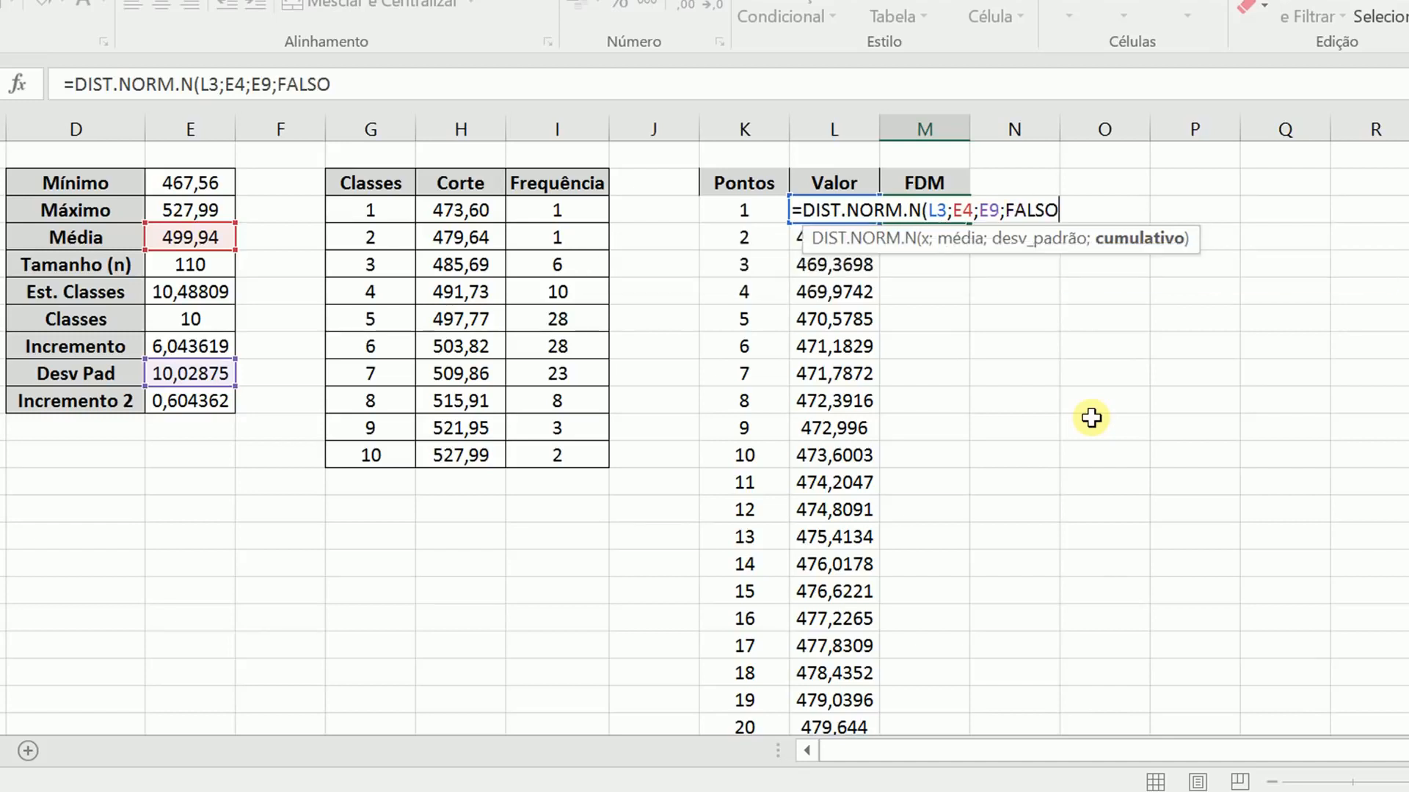
type(")")
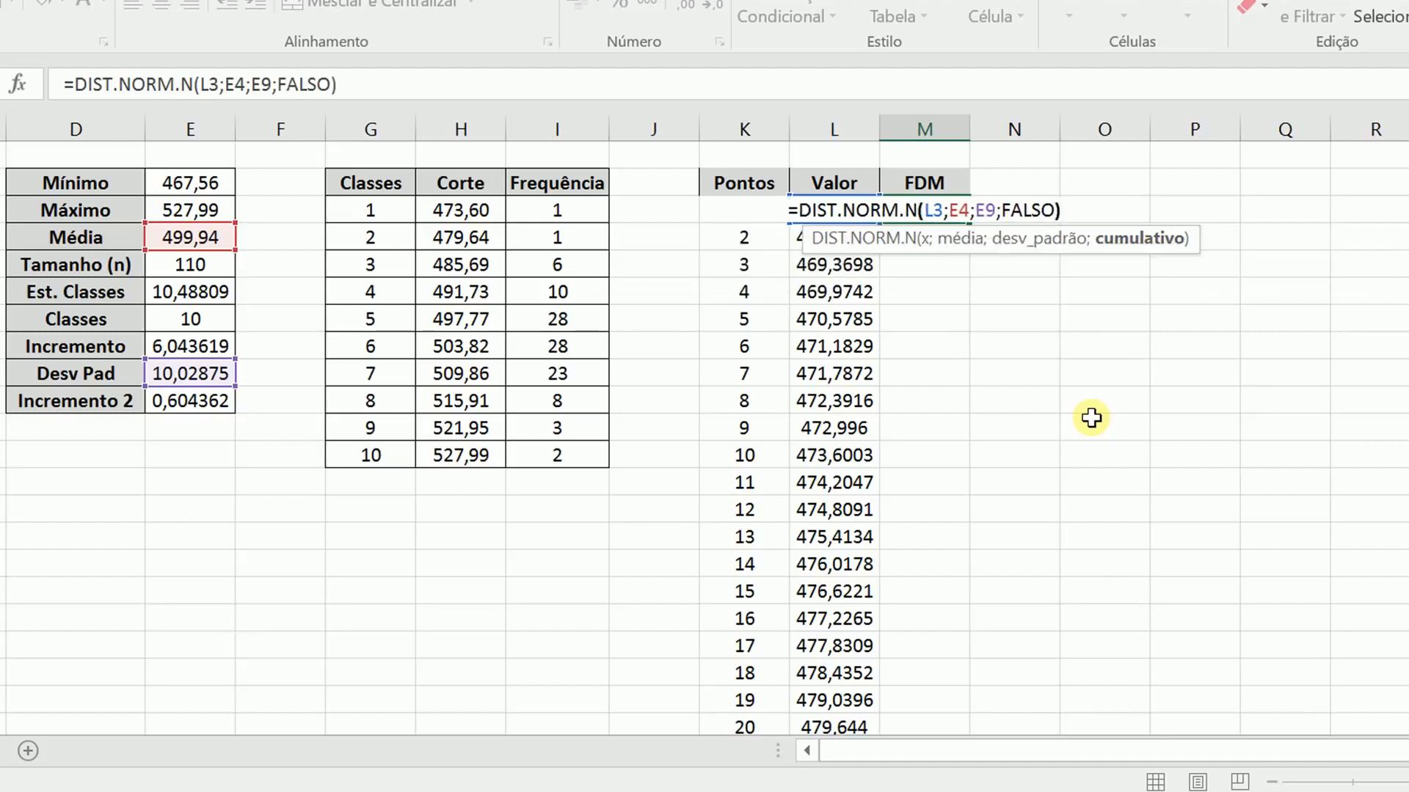
key("Return")
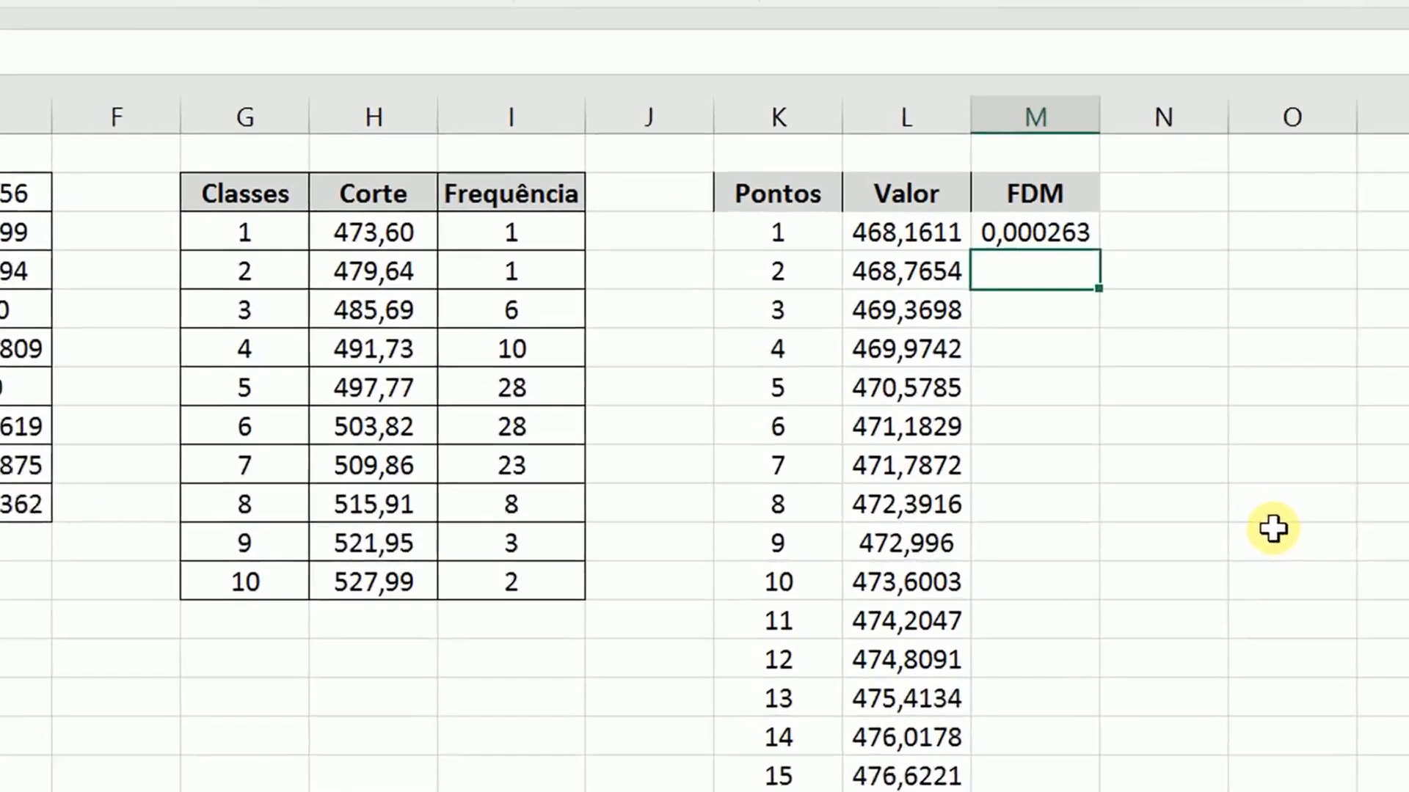
Make the Média and Desv Pad references absolute in M3, so the formula reads =DIST.NORM.N(L3;$E$4;$E$9;FALSO)
left_click(1035, 233)
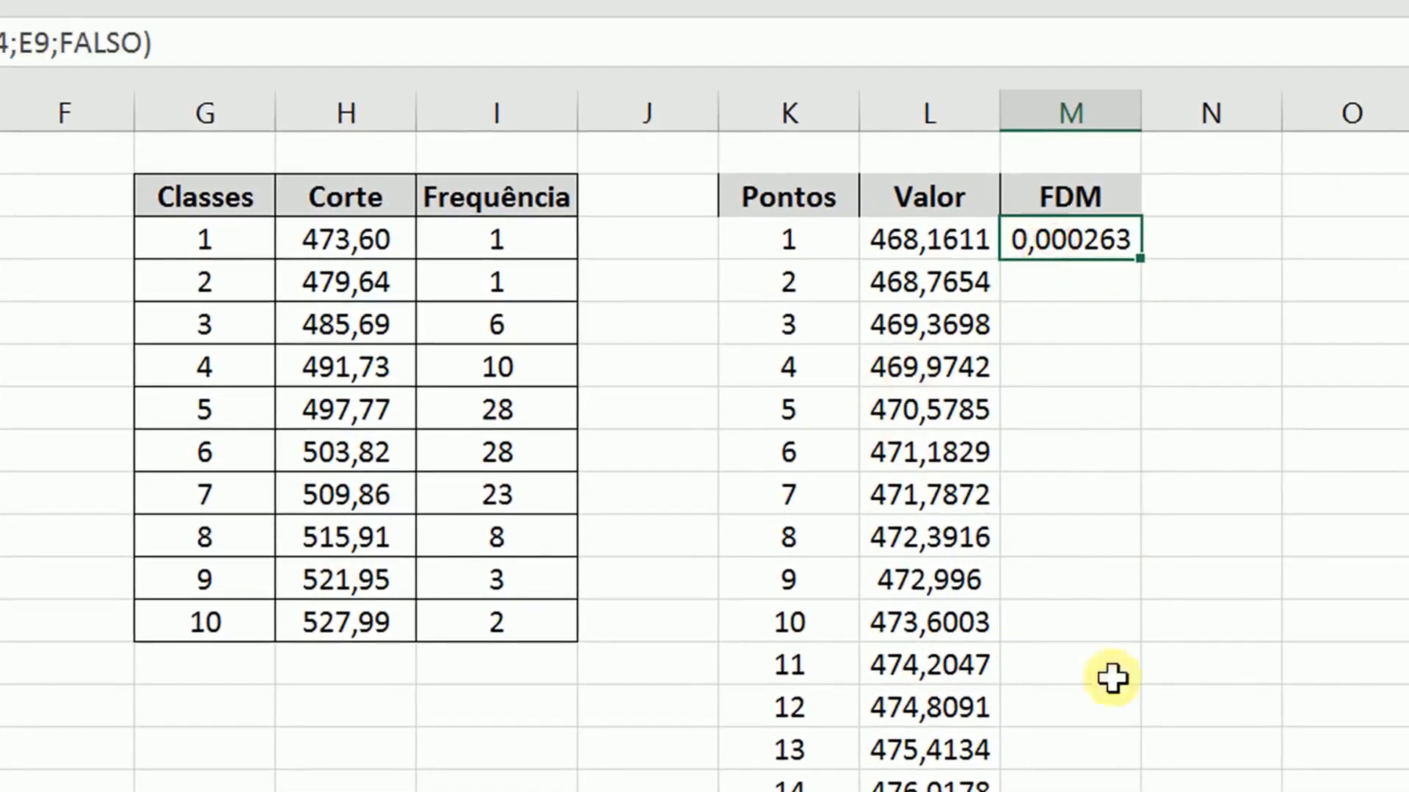
double_click(1103, 238)
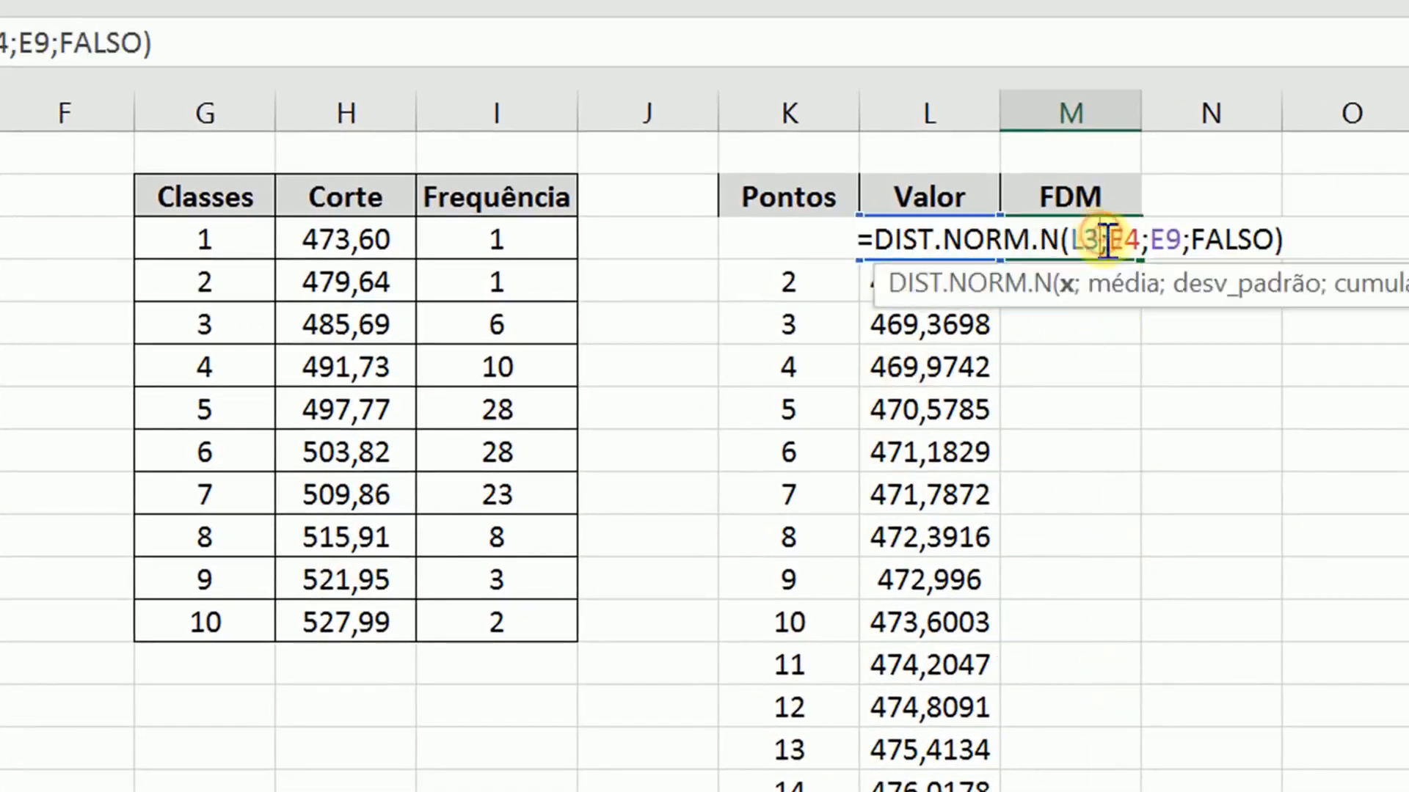
left_click(1130, 240)
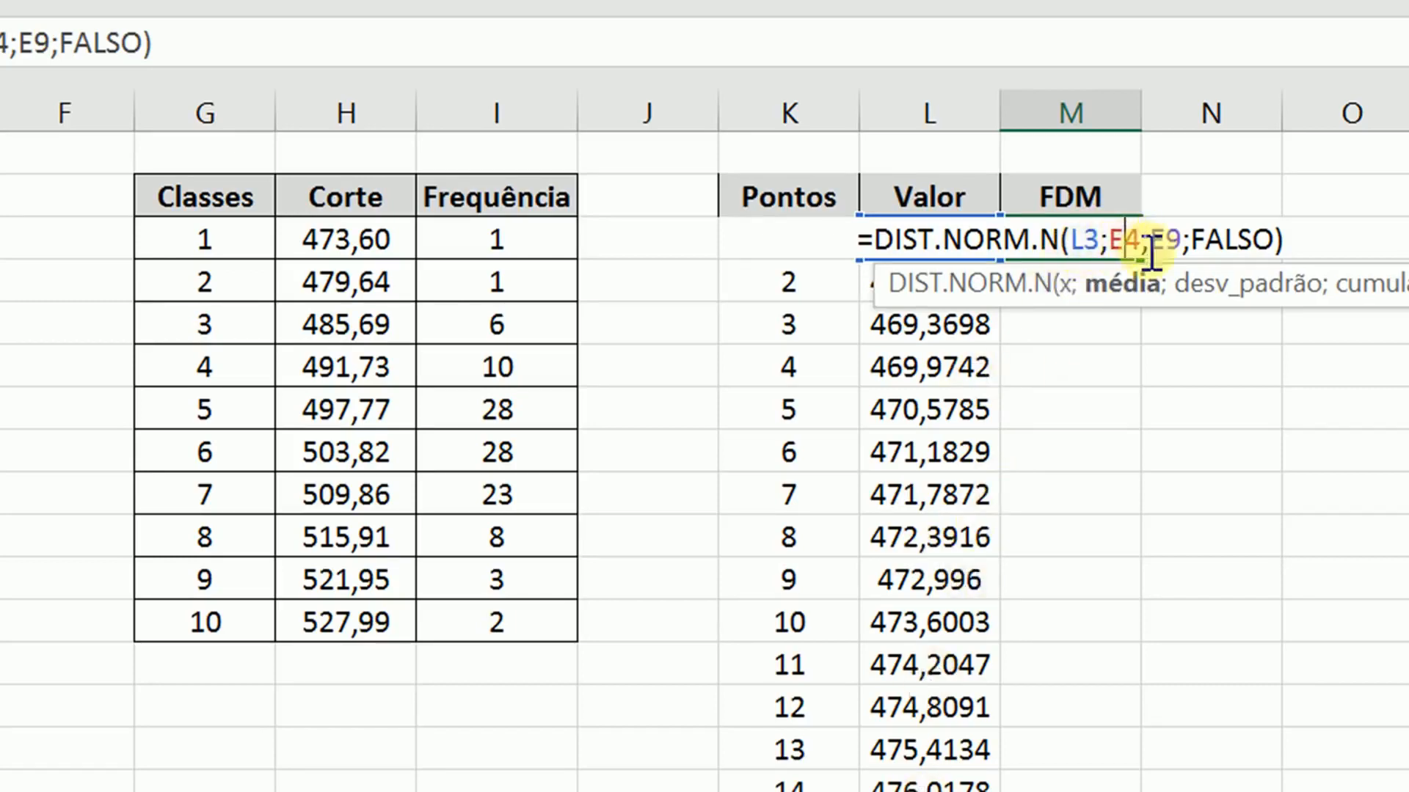
key("F4")
key("F4")
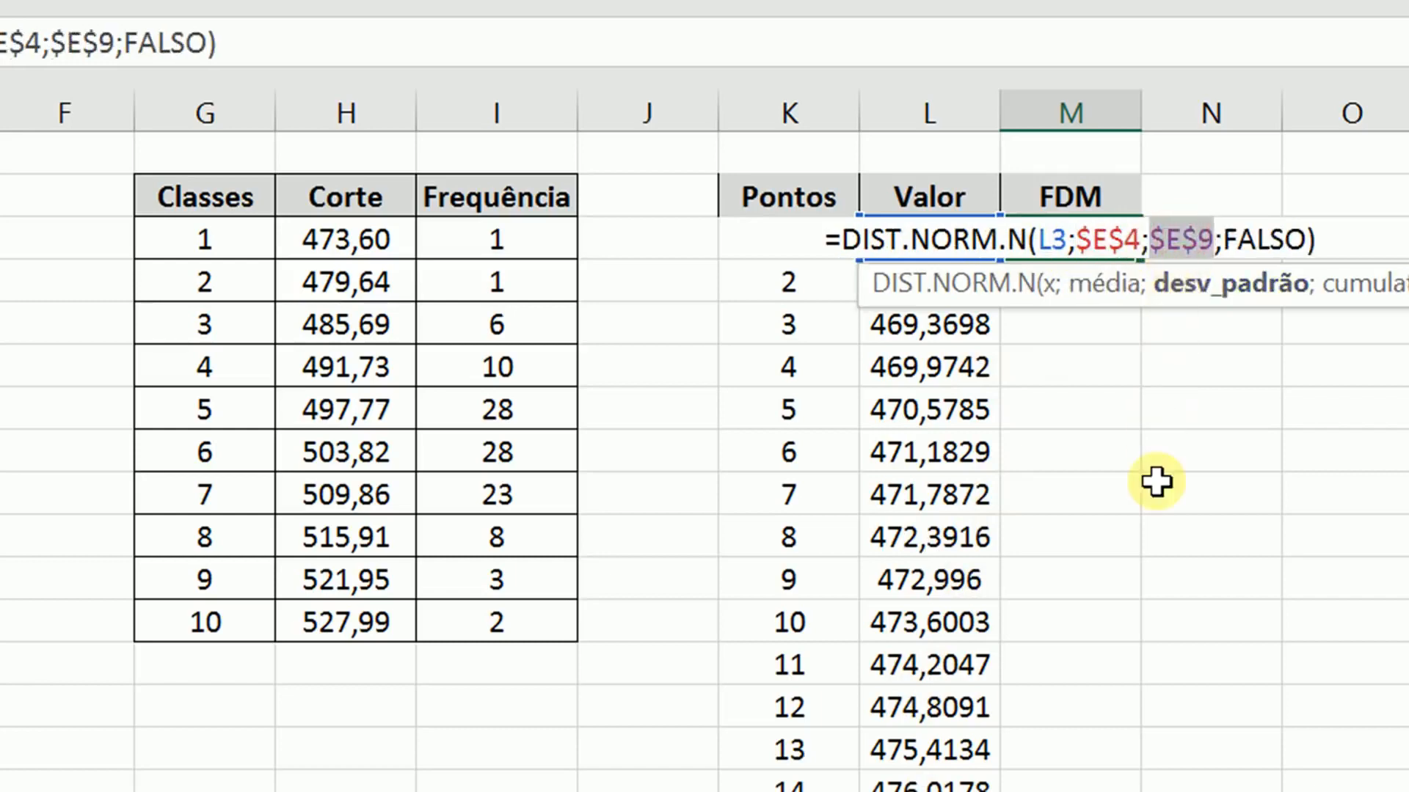
key("Return")
Fill the M3 formula down the FDM column for all Pontos and check the resulting values
left_click(1113, 224)
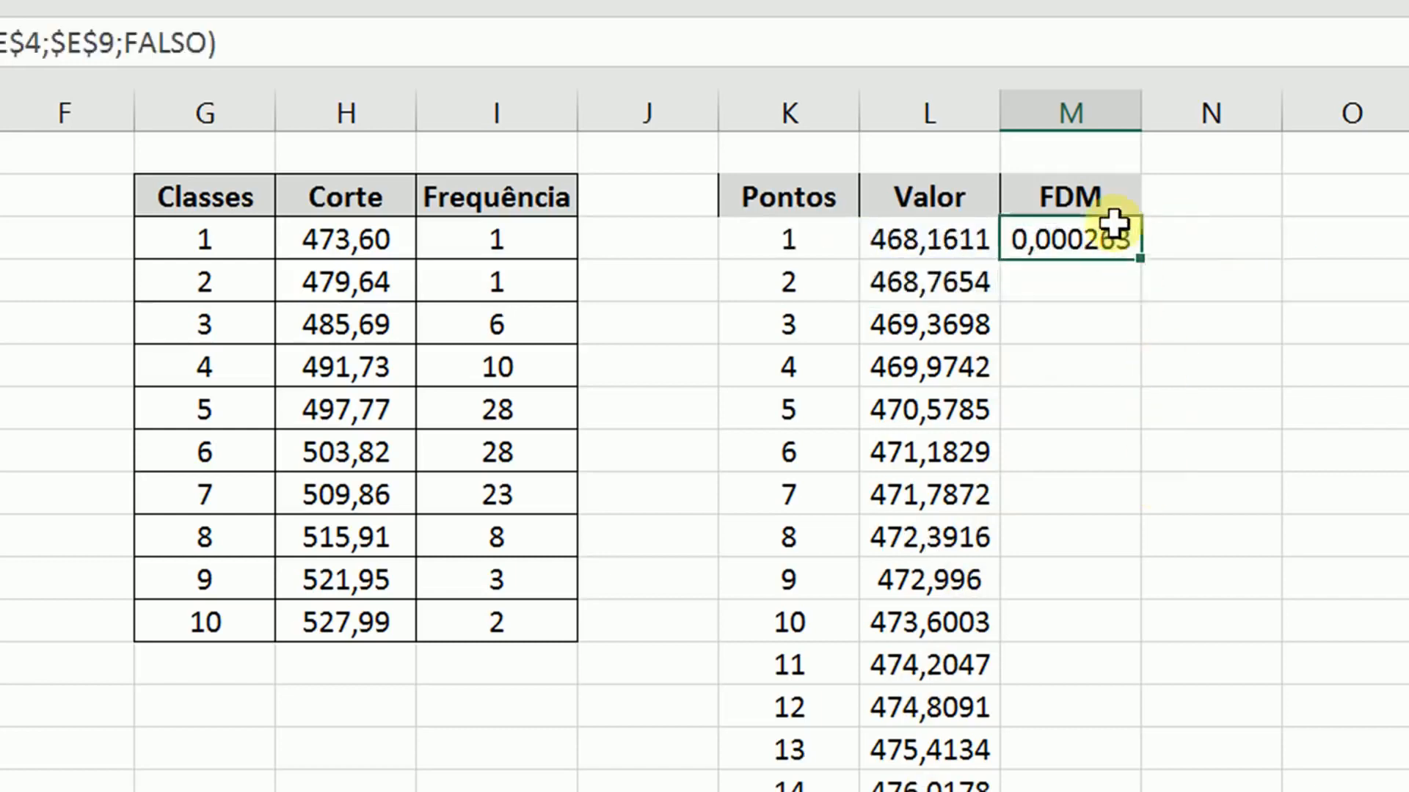
double_click(1135, 264)
left_click(1116, 319)
scroll(1075, 770, "down", 4)
scroll(1075, 770, "down", 20)
scroll(1055, 683, "down", 6)
scroll(1049, 660, "up", 20)
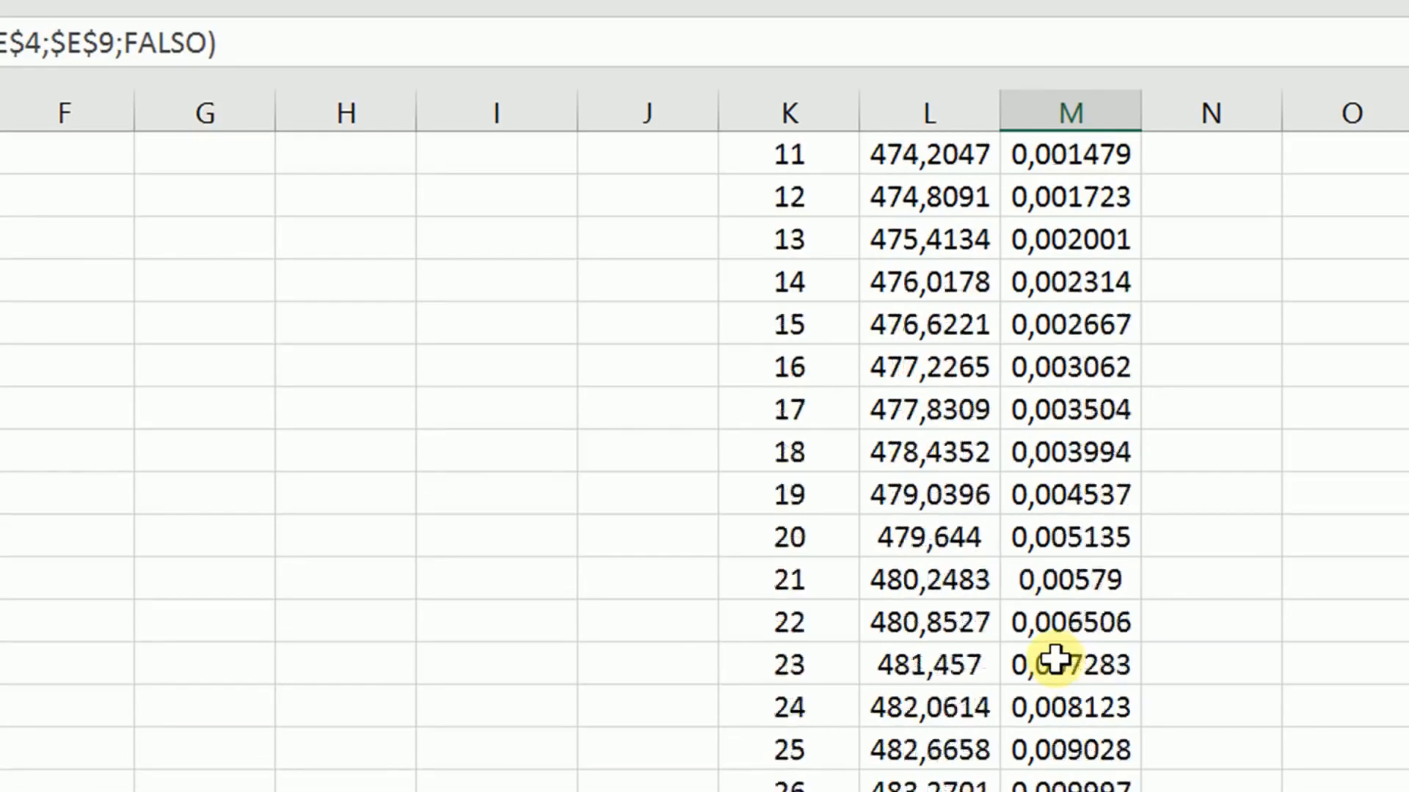
scroll(1055, 661, "up", 4)
left_click(1108, 410)
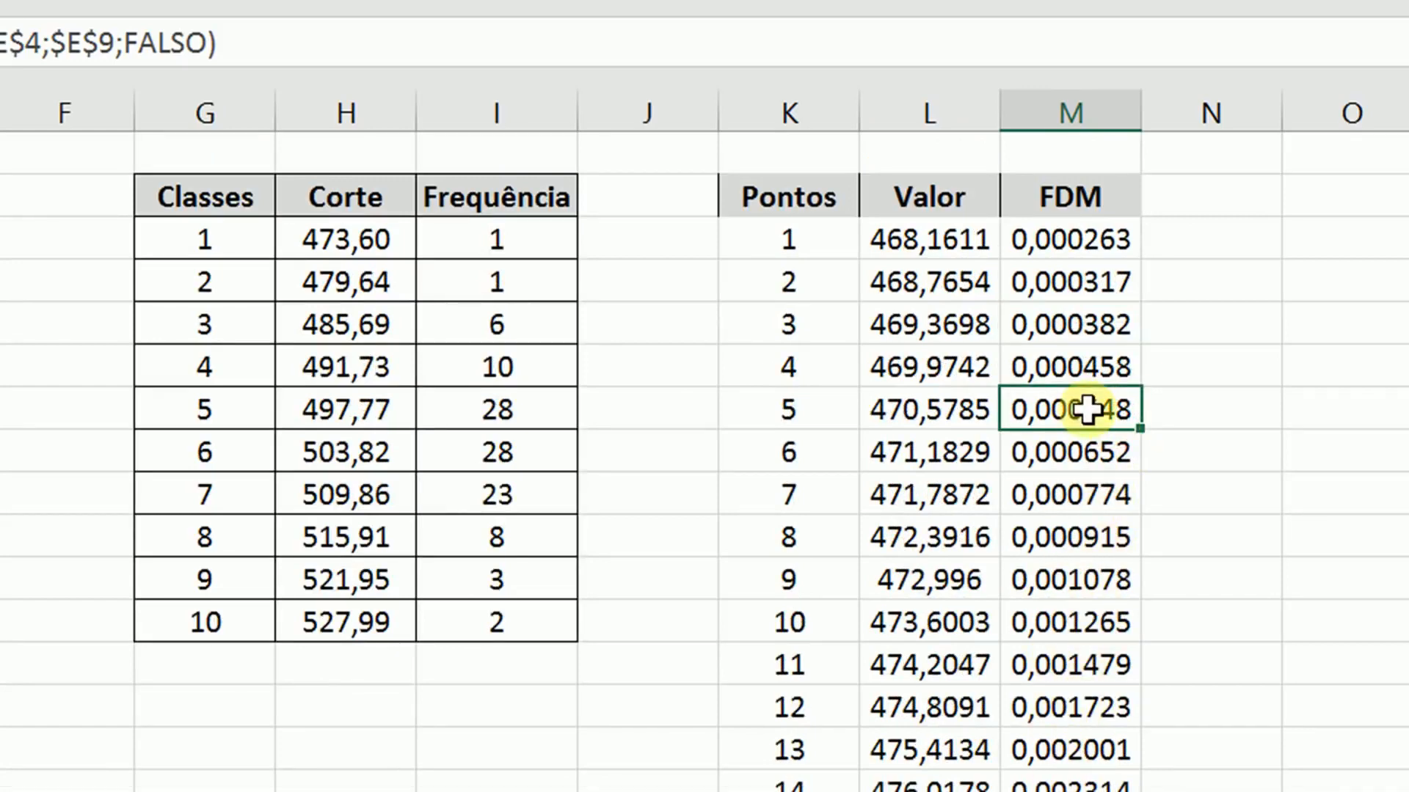
Apply borders to all cells of the Pontos, Valor and FDM table, including its header row
left_click(787, 203)
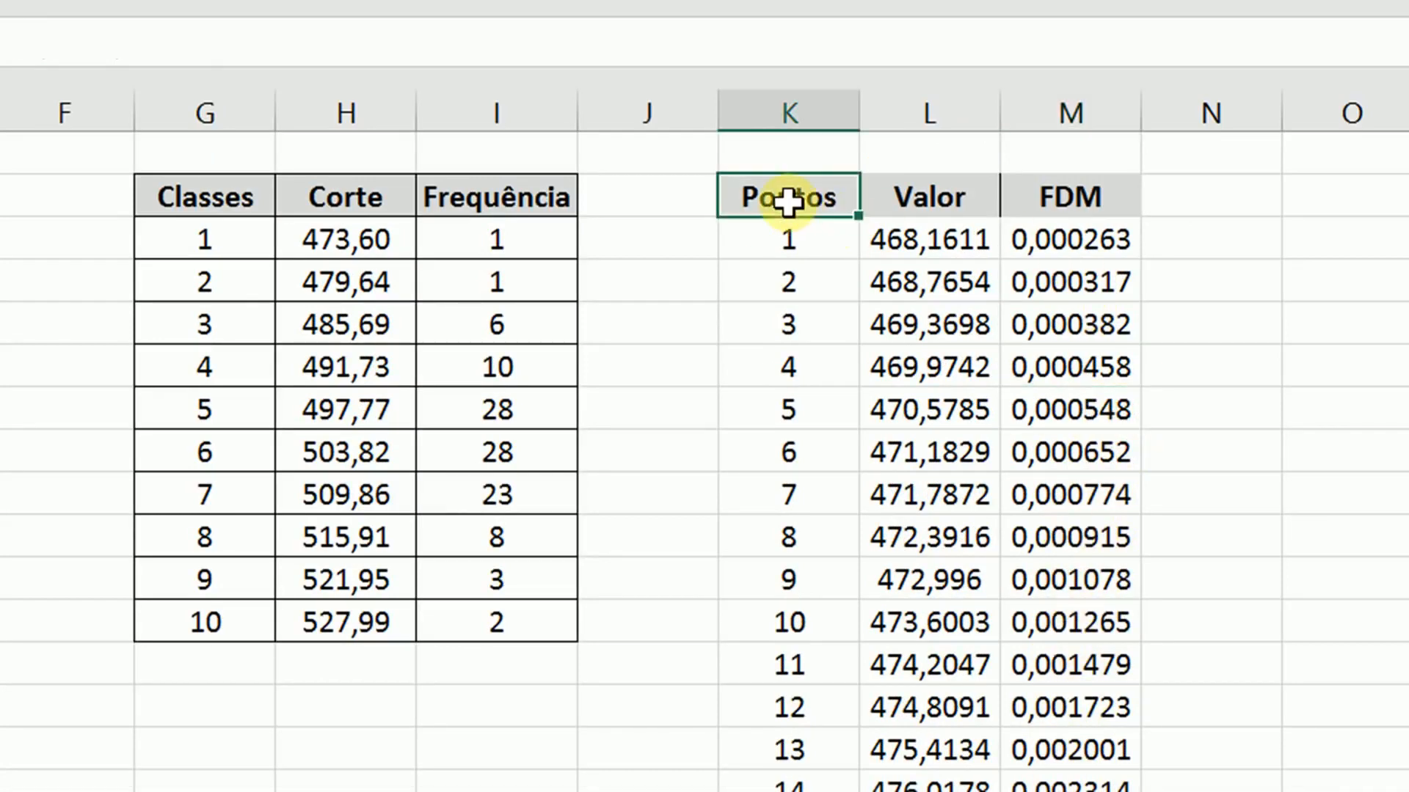
key("shift+Right")
key("shift+Right")
key("ctrl+shift+Down")
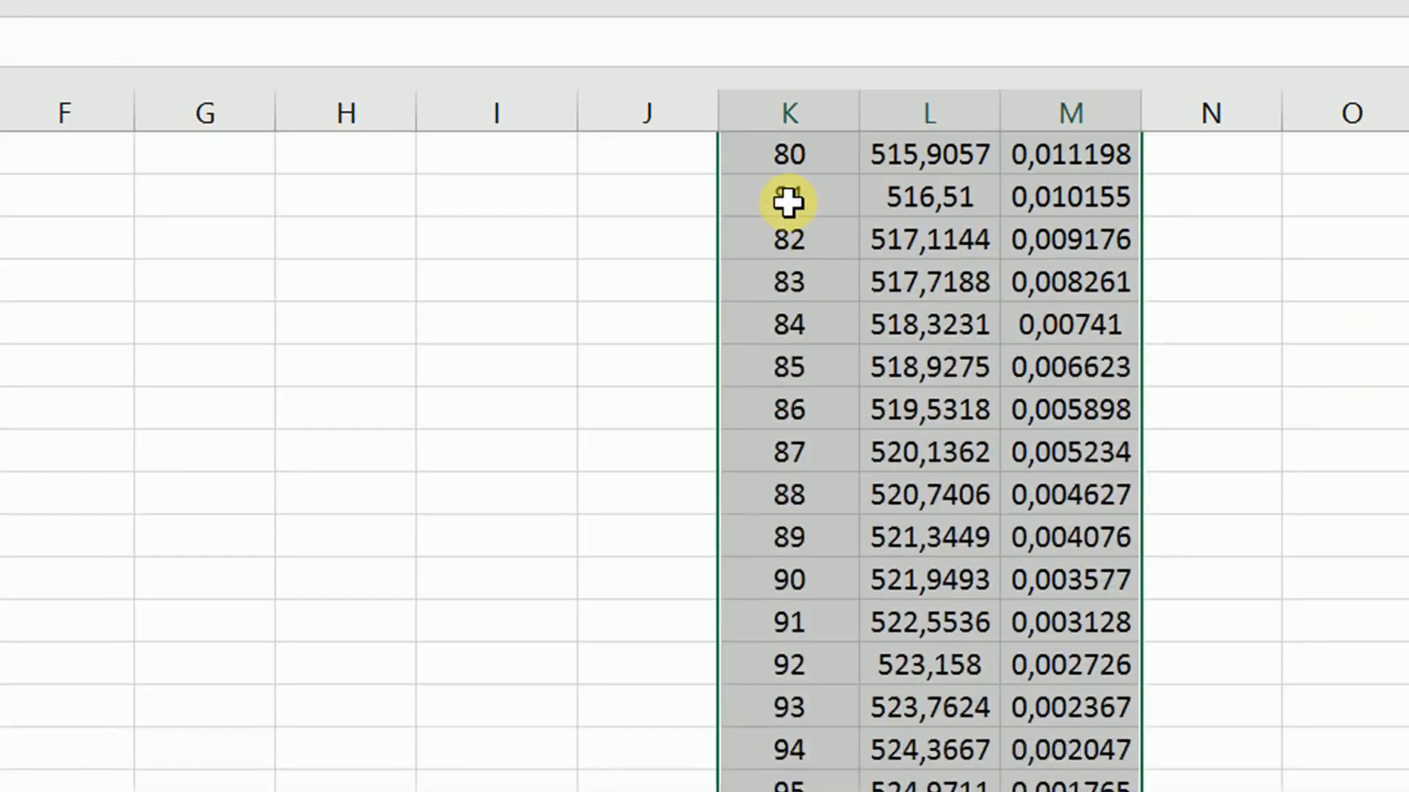
scroll(704, 462, "up", 20)
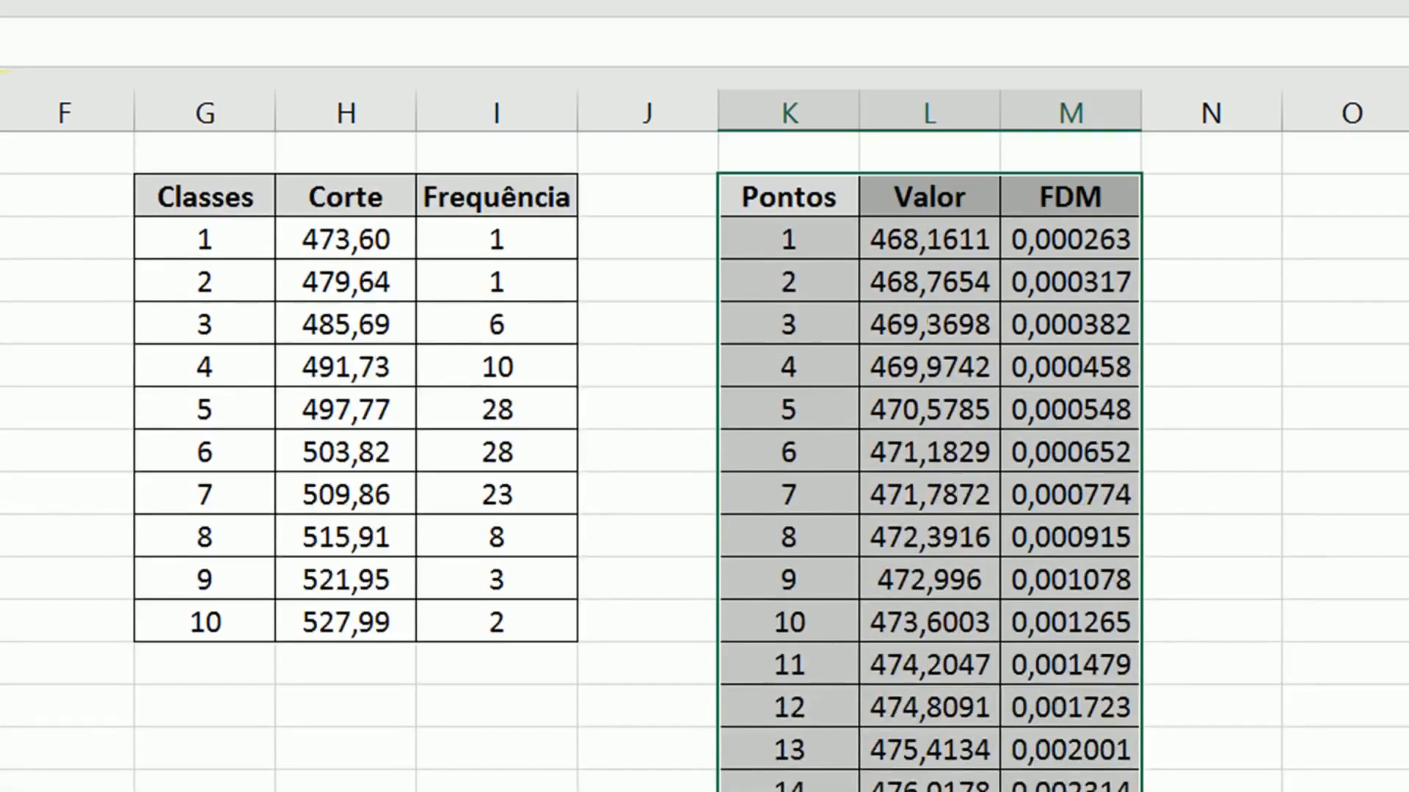
left_click(1, 198)
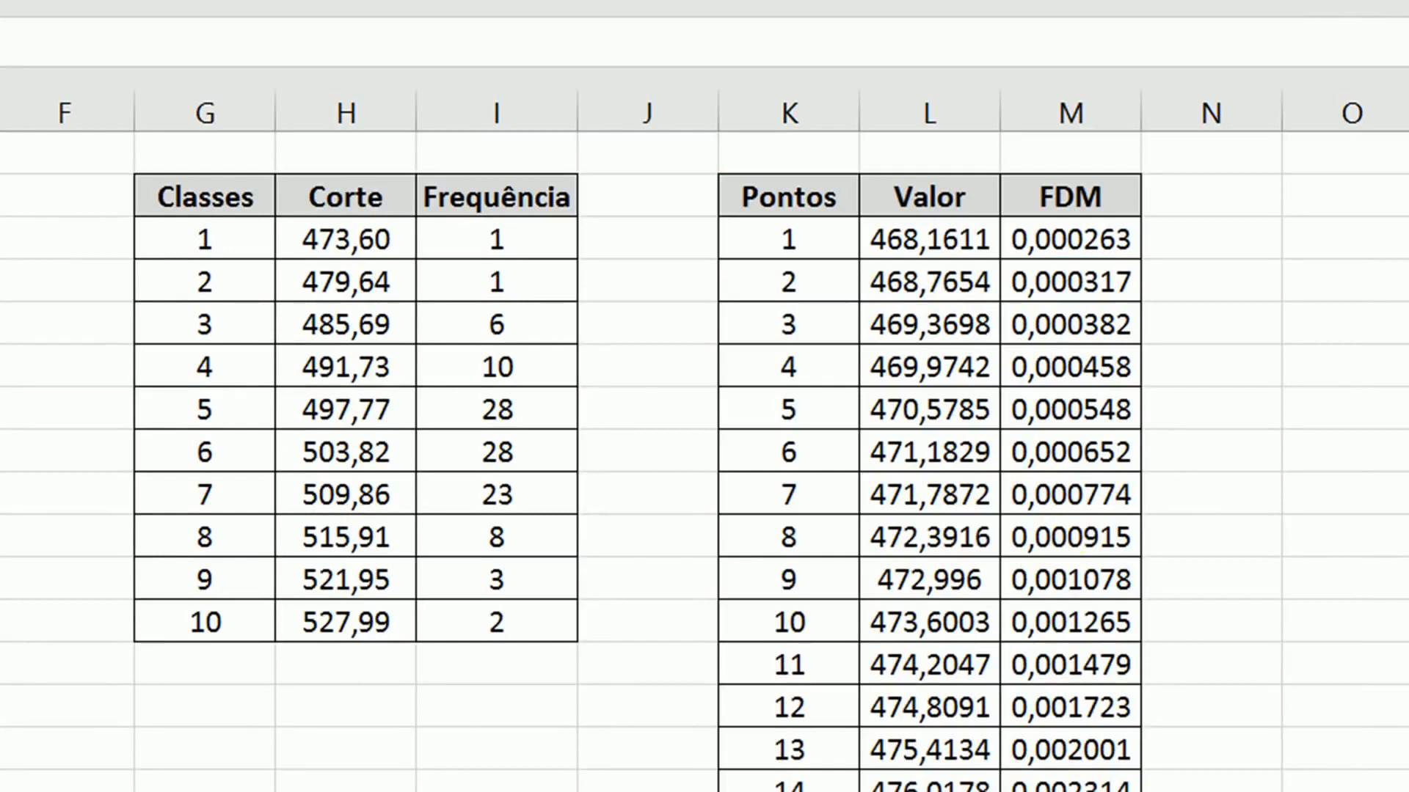
Insert a scatter chart with smooth lines and markers from the Corte and Frequência columns, headers included
scroll(704, 462, "right", 3)
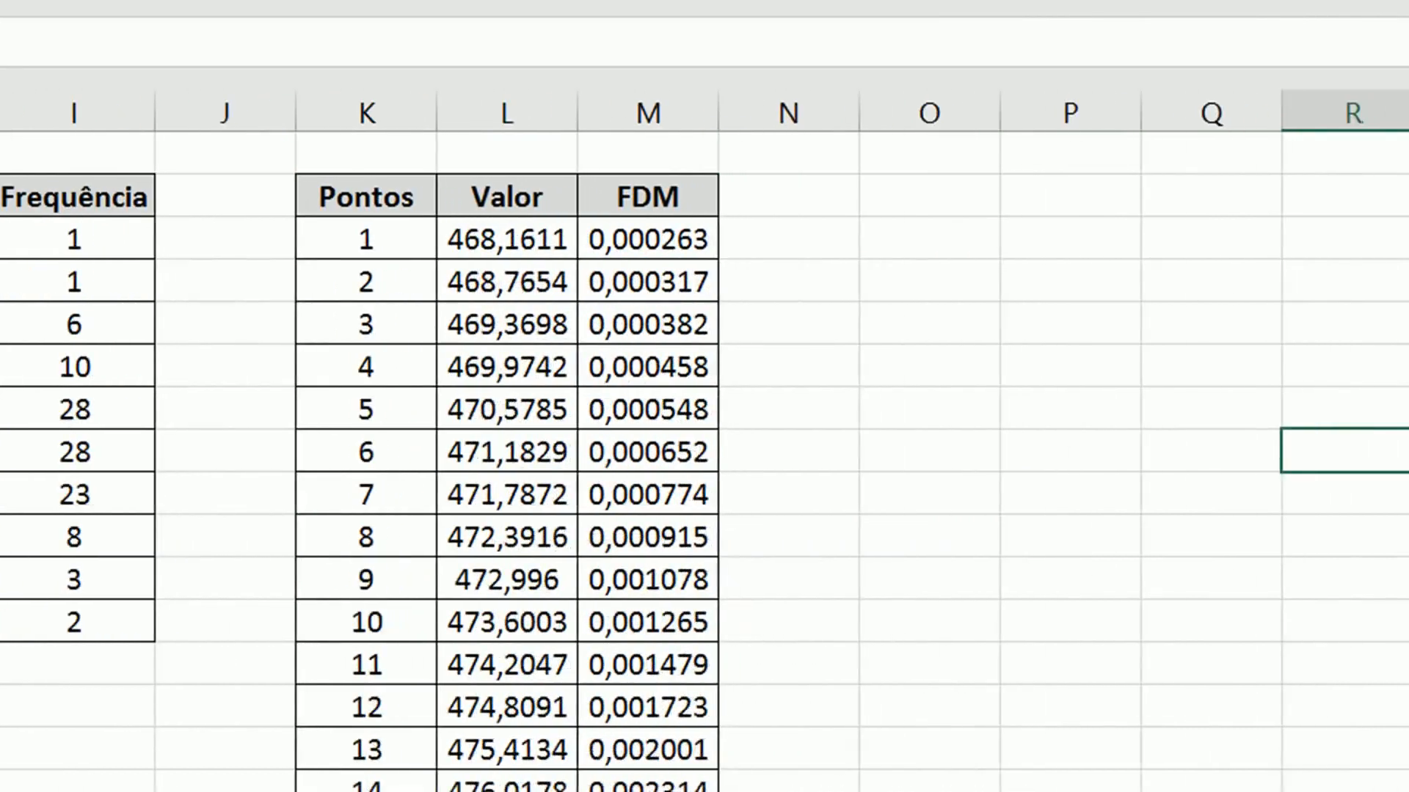
scroll(704, 462, "right", 2)
scroll(869, 679, "right", 1)
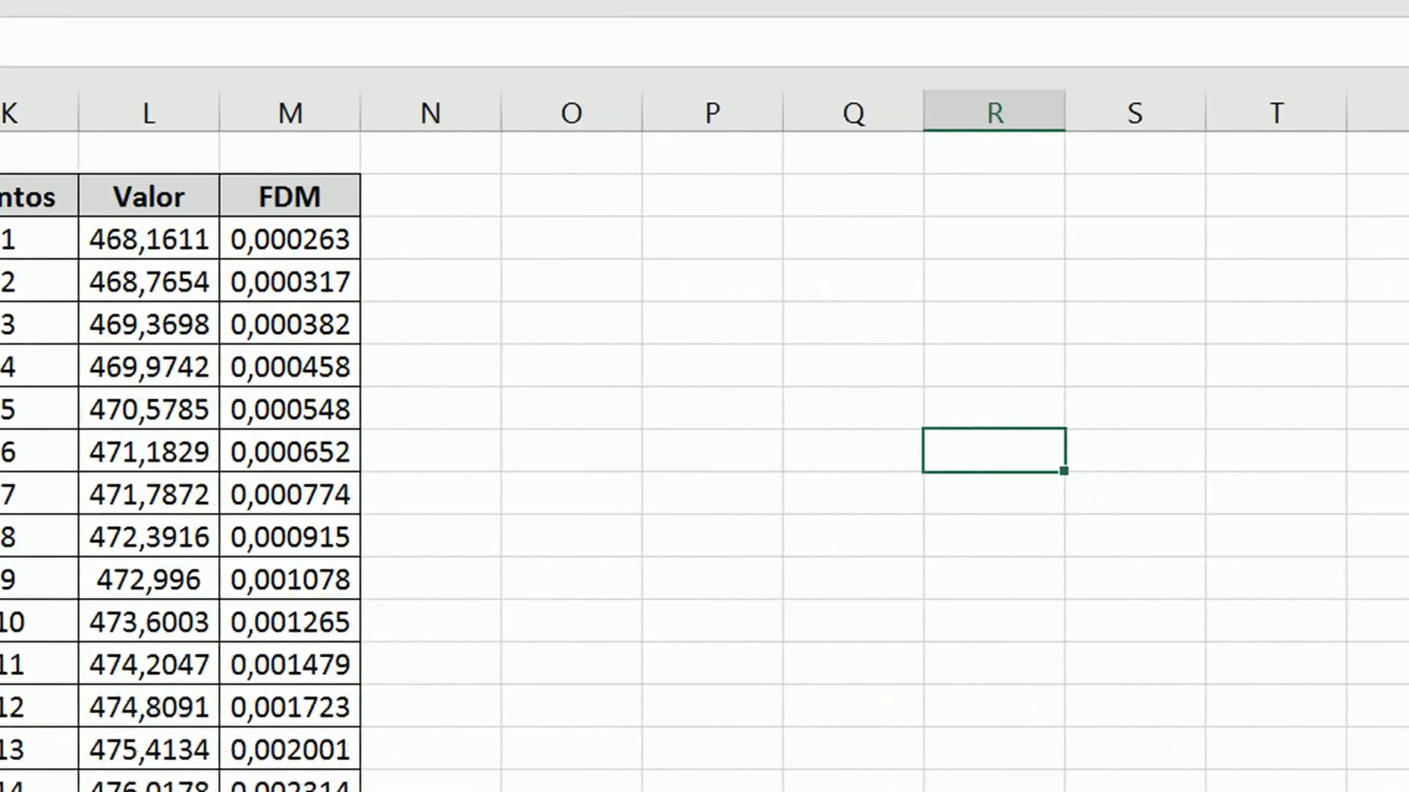
left_click(560, 399)
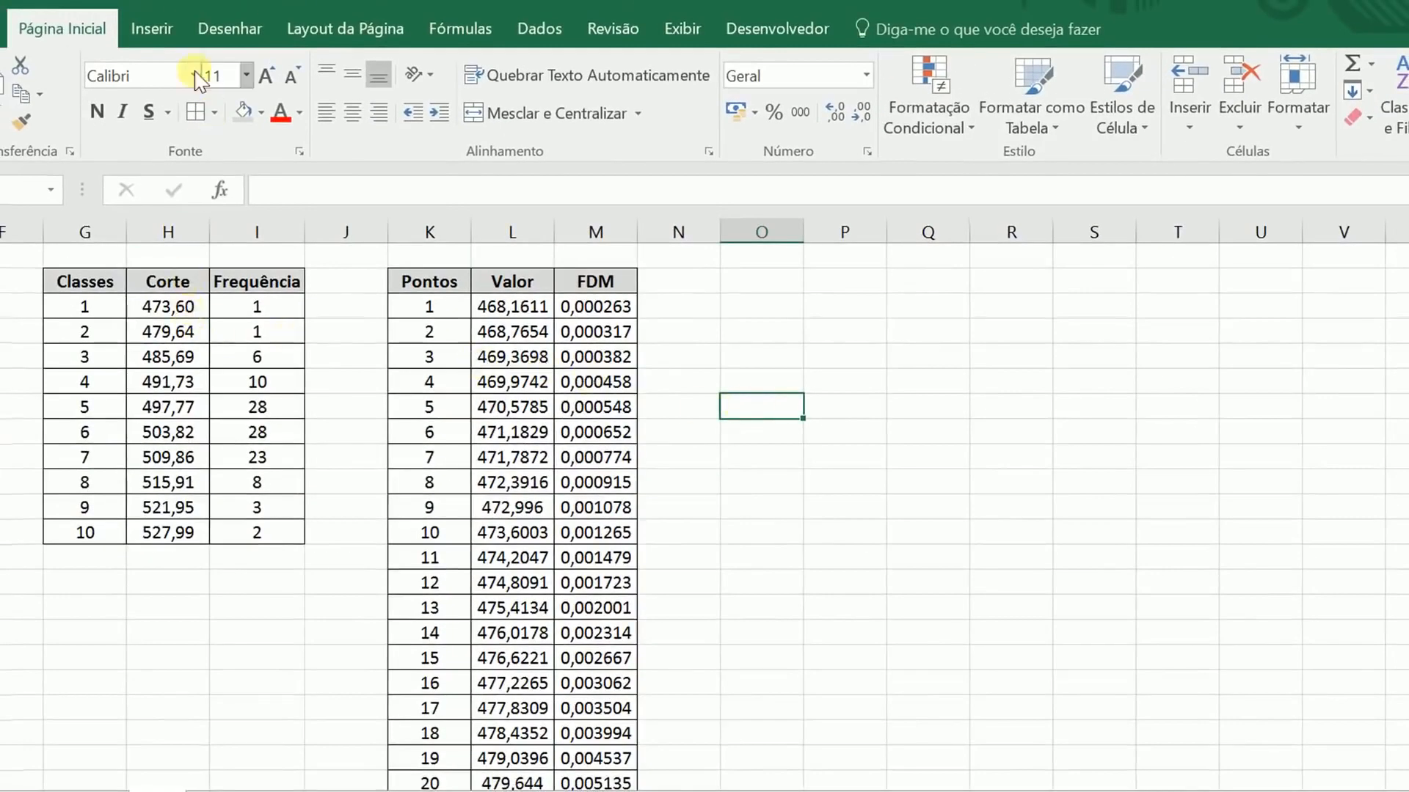
left_click_drag(152, 279, 257, 533)
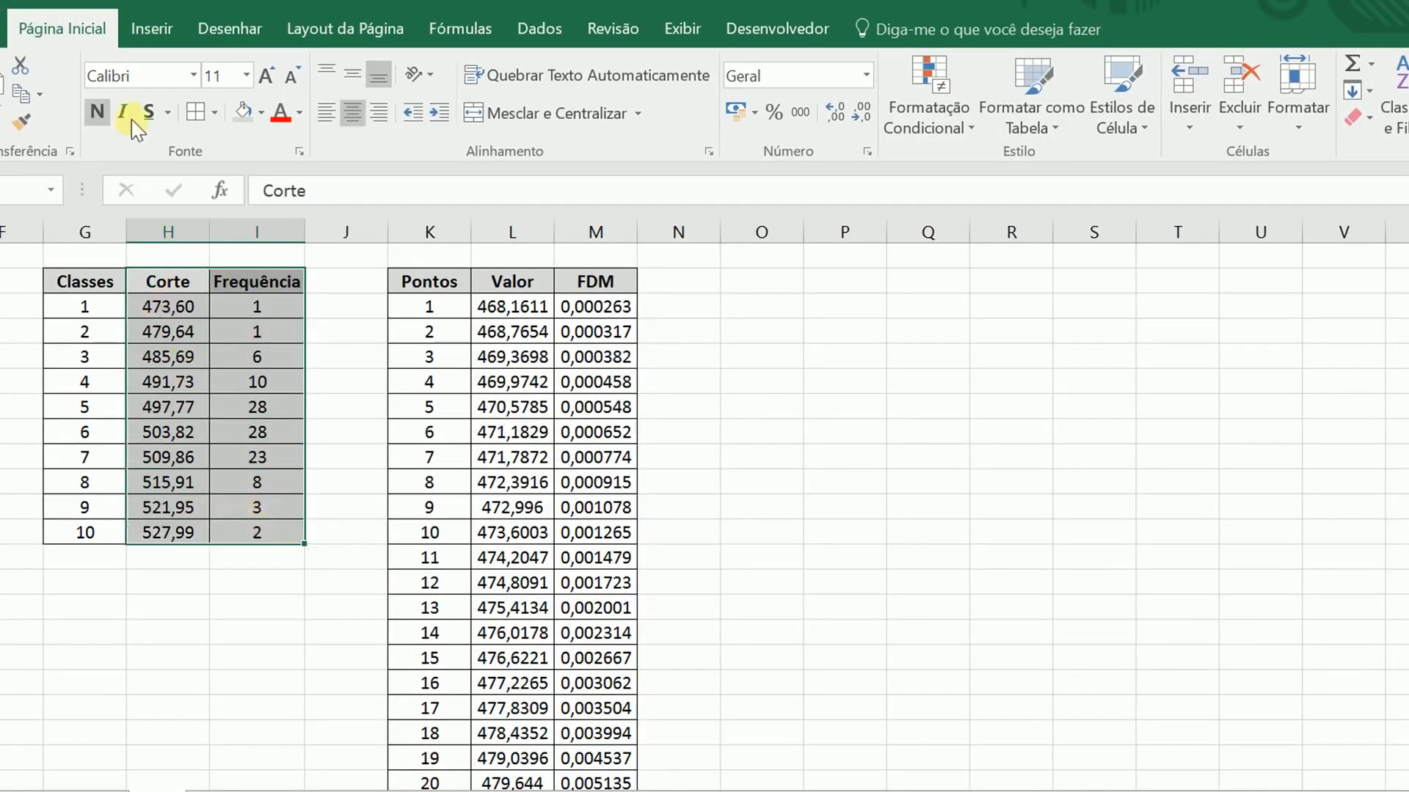
left_click_drag(157, 283, 266, 526)
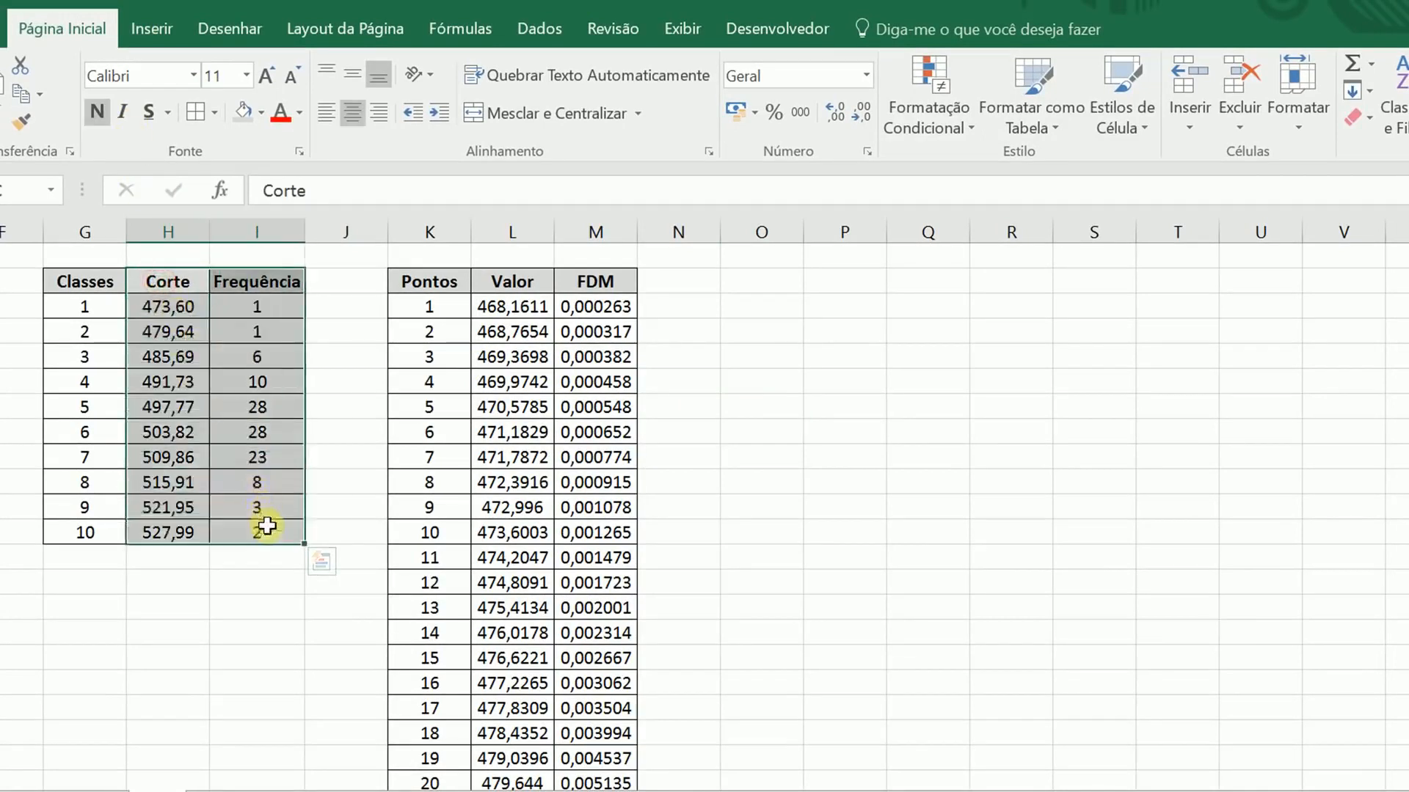
left_click(154, 31)
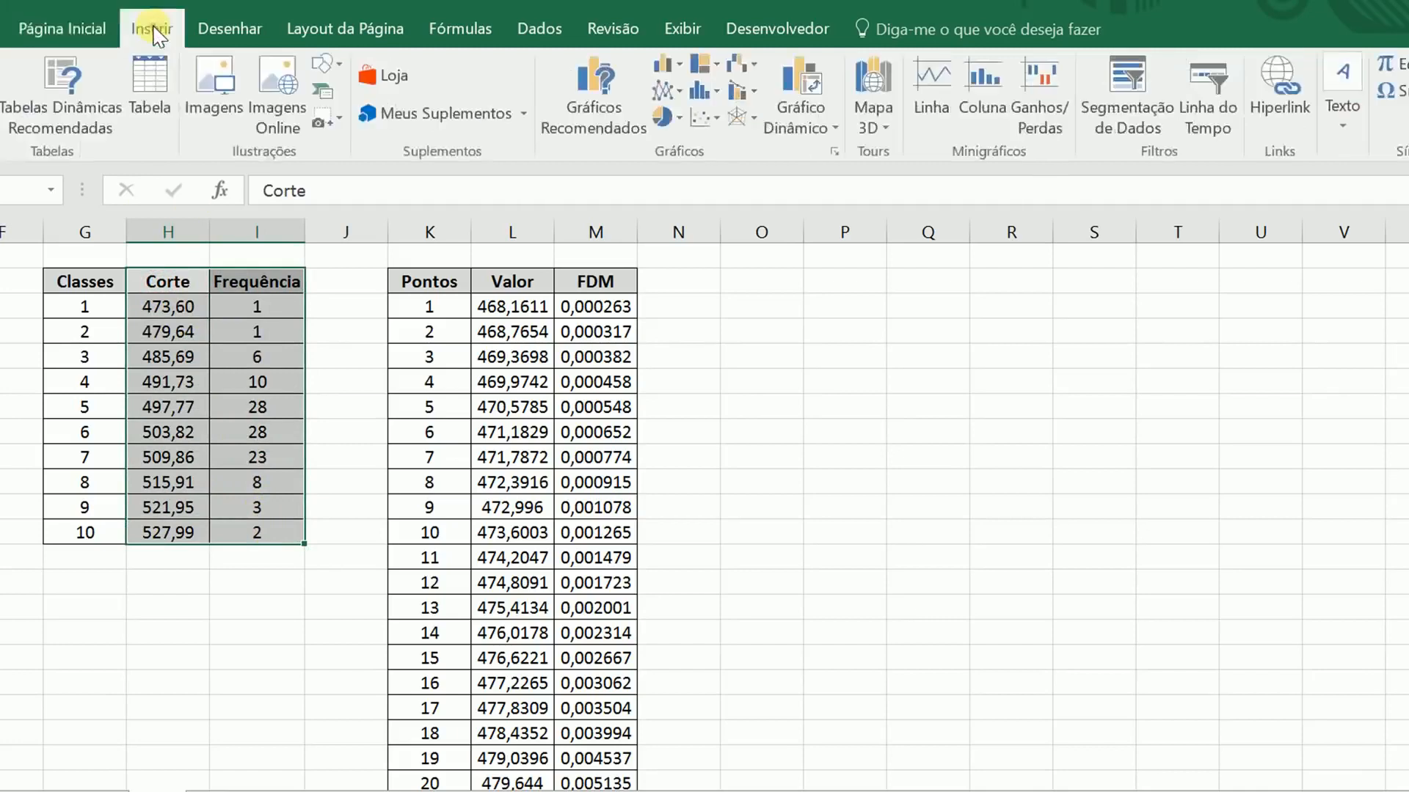
left_click(715, 119)
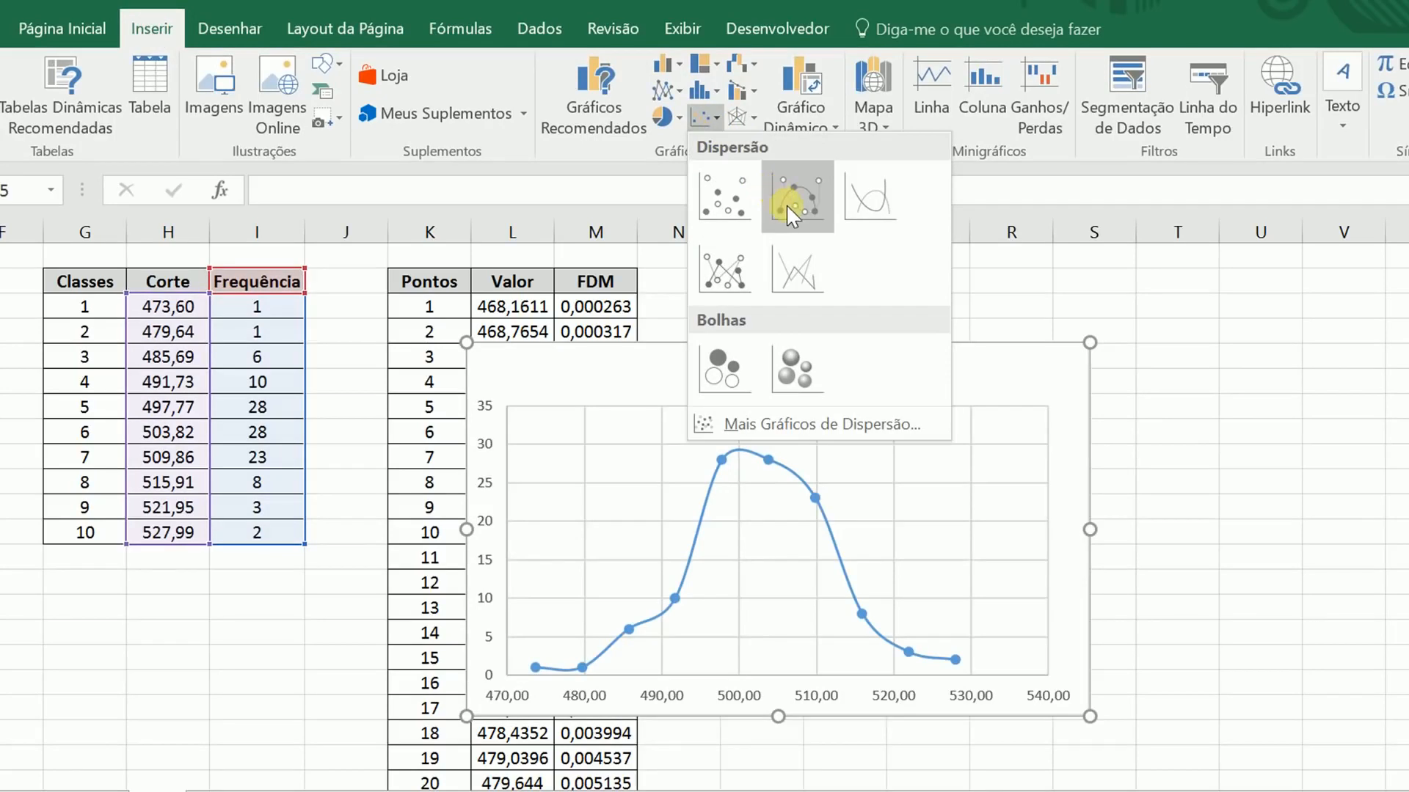
left_click(795, 195)
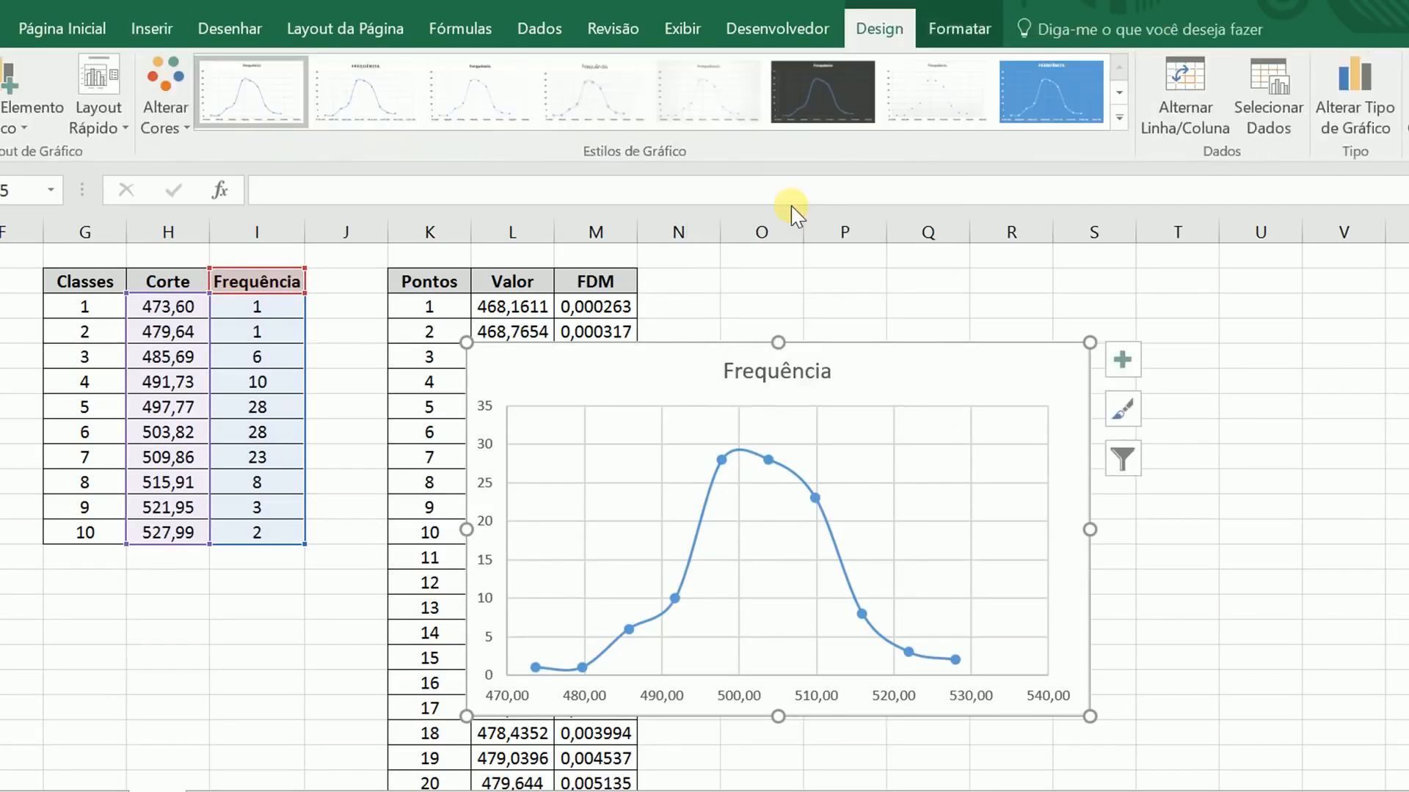
Move the chart to the empty area beside the FDM column and delete its Frequência title
left_click_drag(944, 344, 1049, 292)
left_click(1050, 292)
key("Delete")
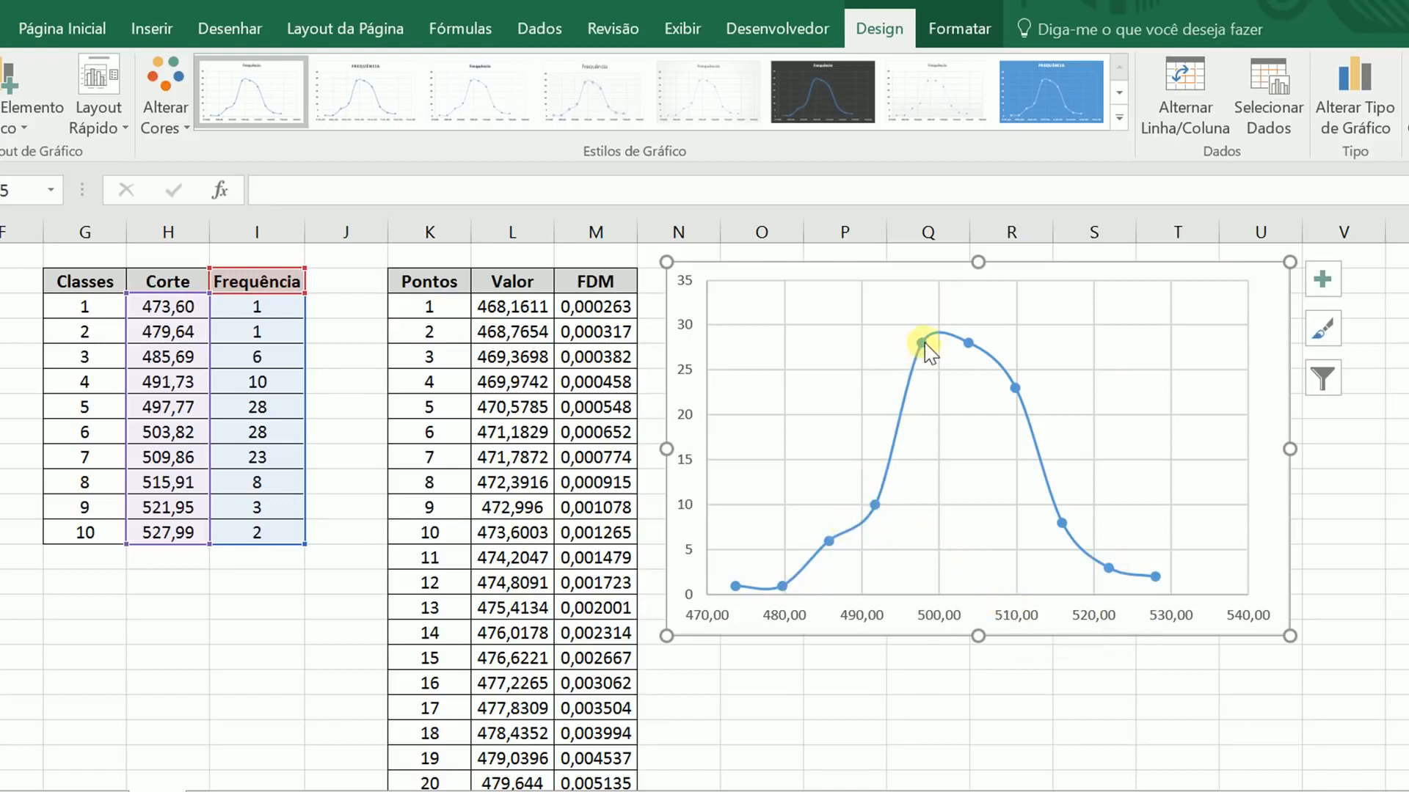
Add a chart series named FPM with the Valor column cells L3:L102 as its X values
mouse_move(925, 344)
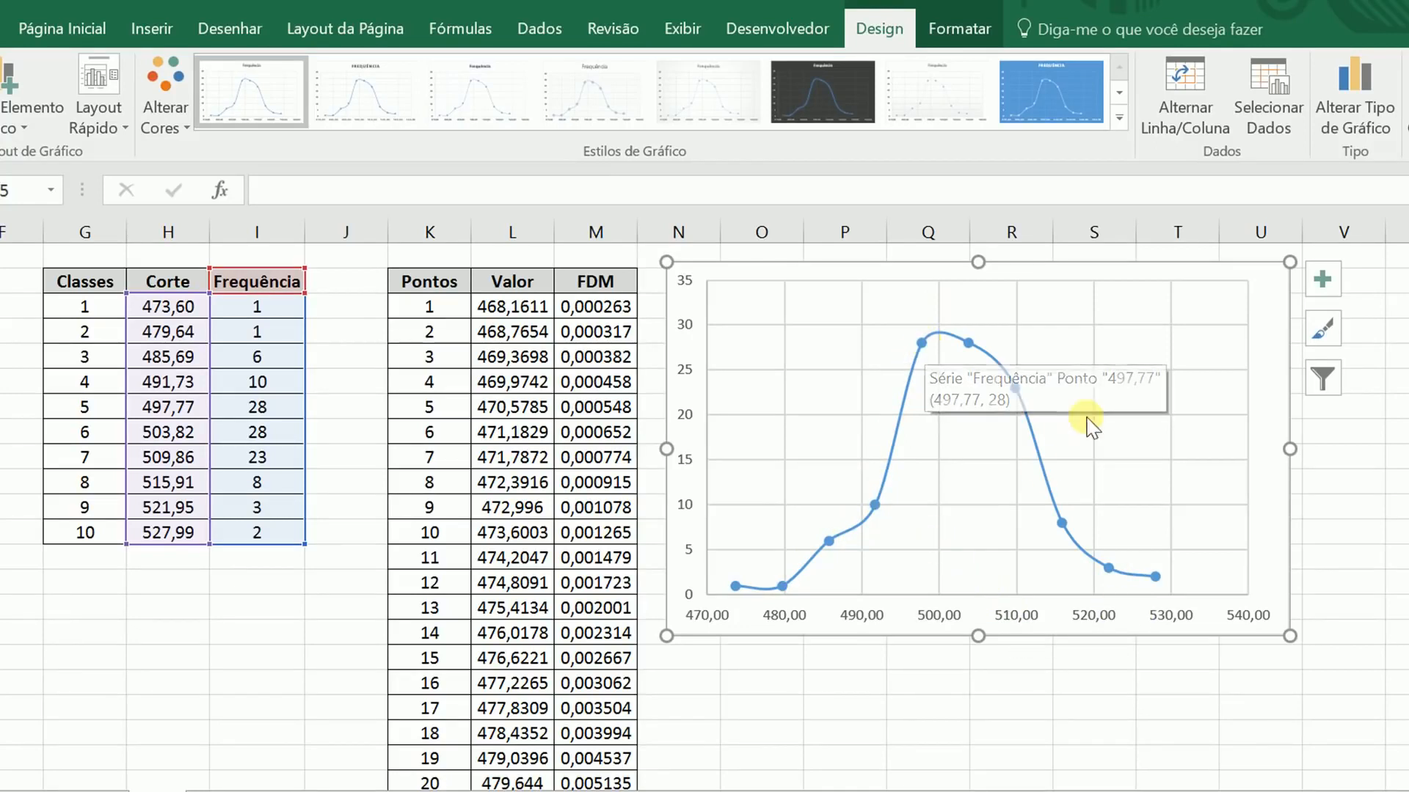
mouse_move(1092, 559)
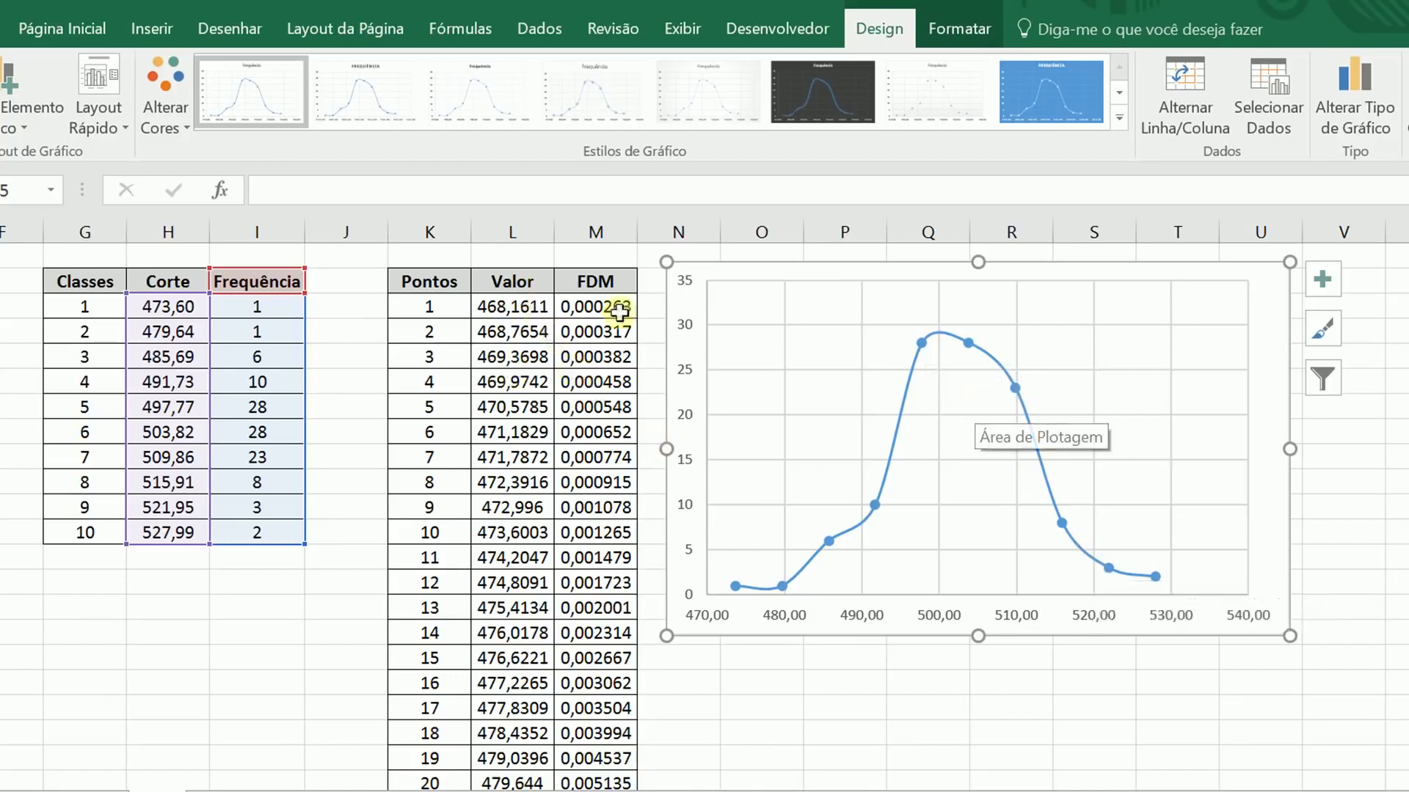
right_click(961, 401)
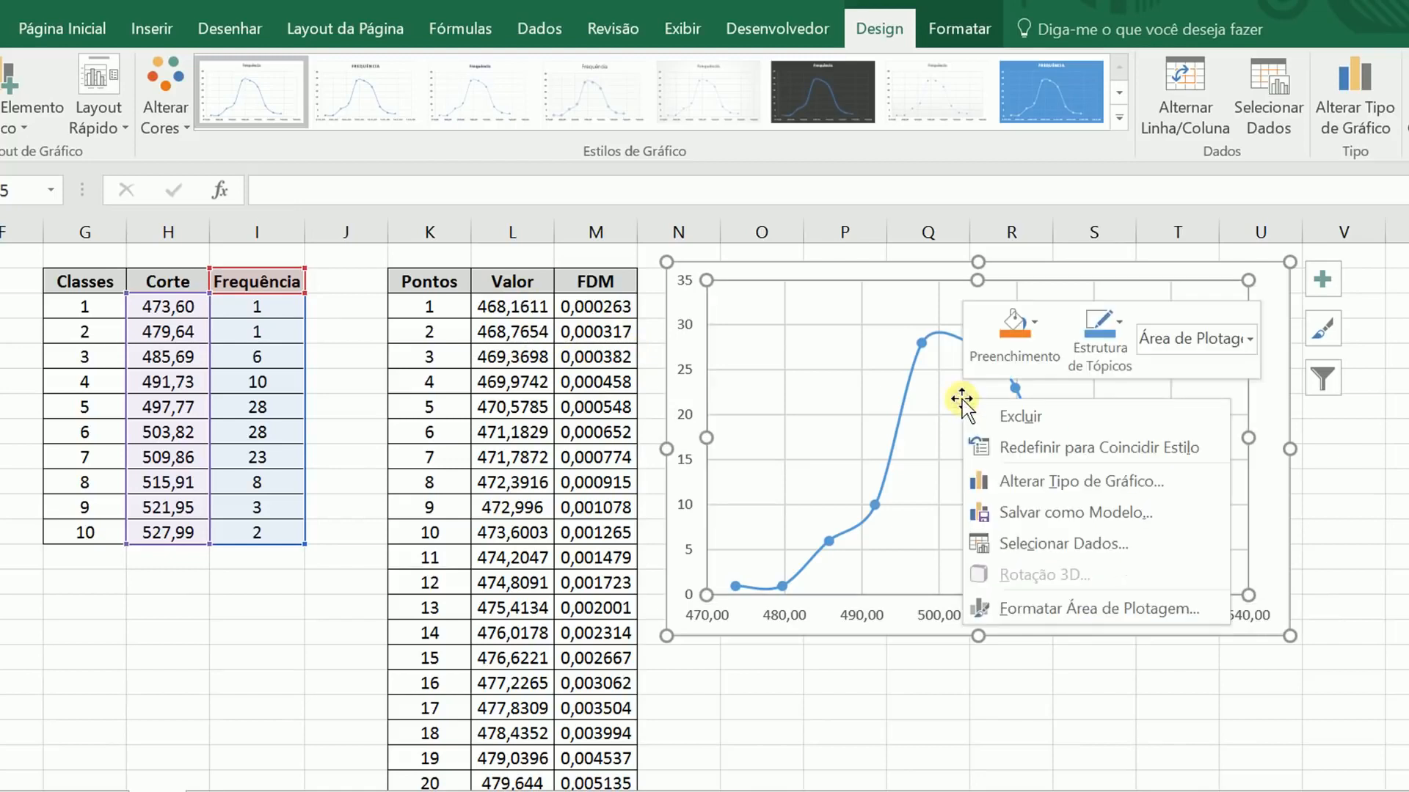
left_click(1023, 544)
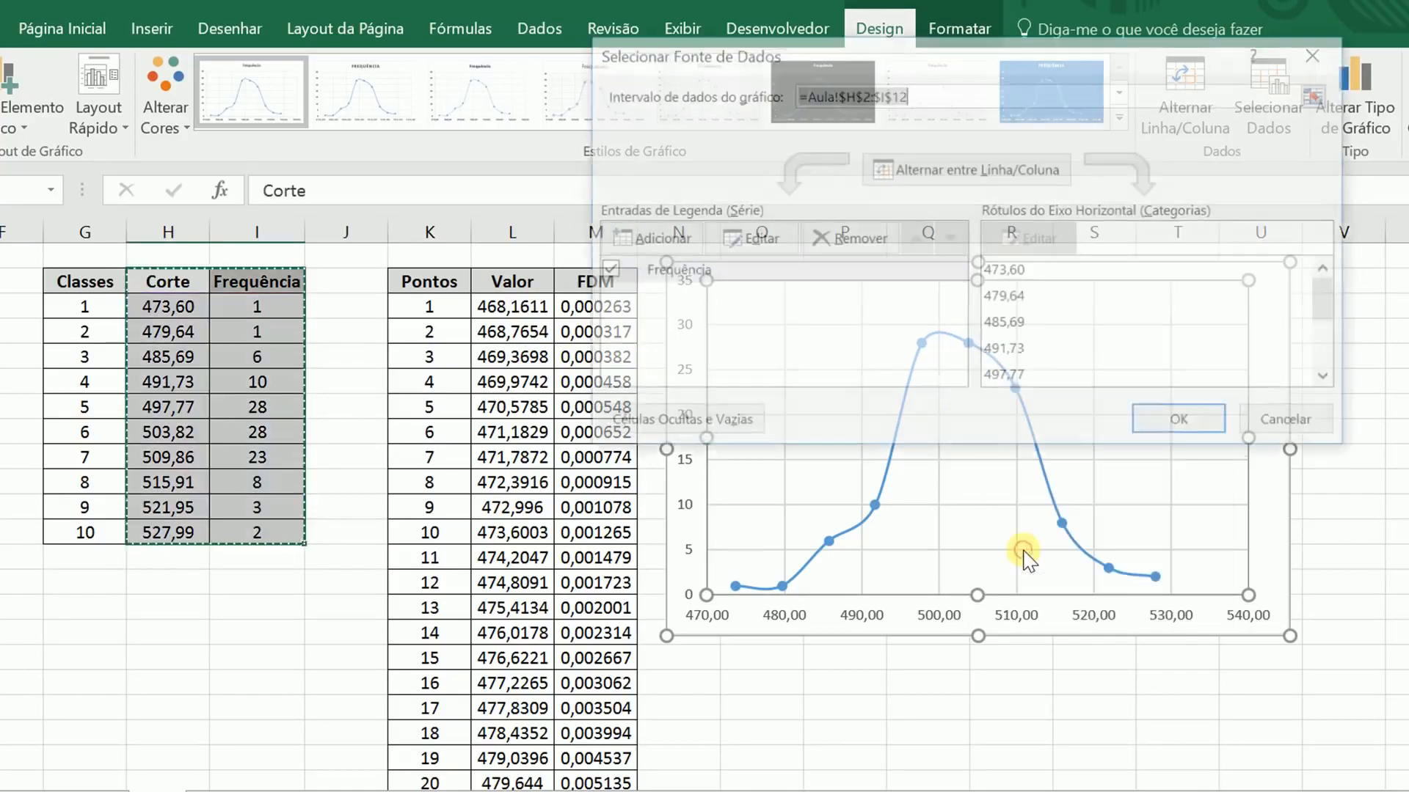
left_click_drag(810, 57, 979, 132)
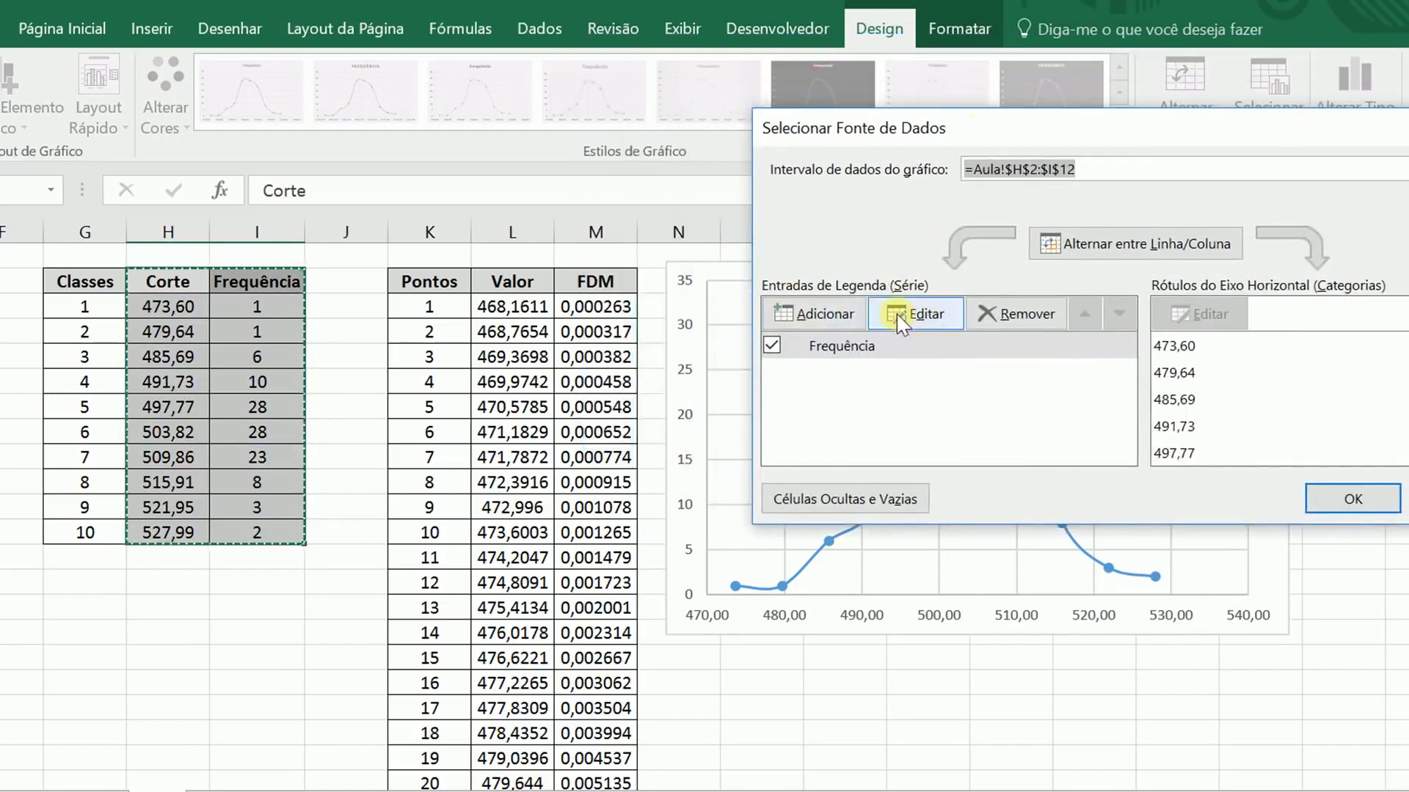
left_click(830, 323)
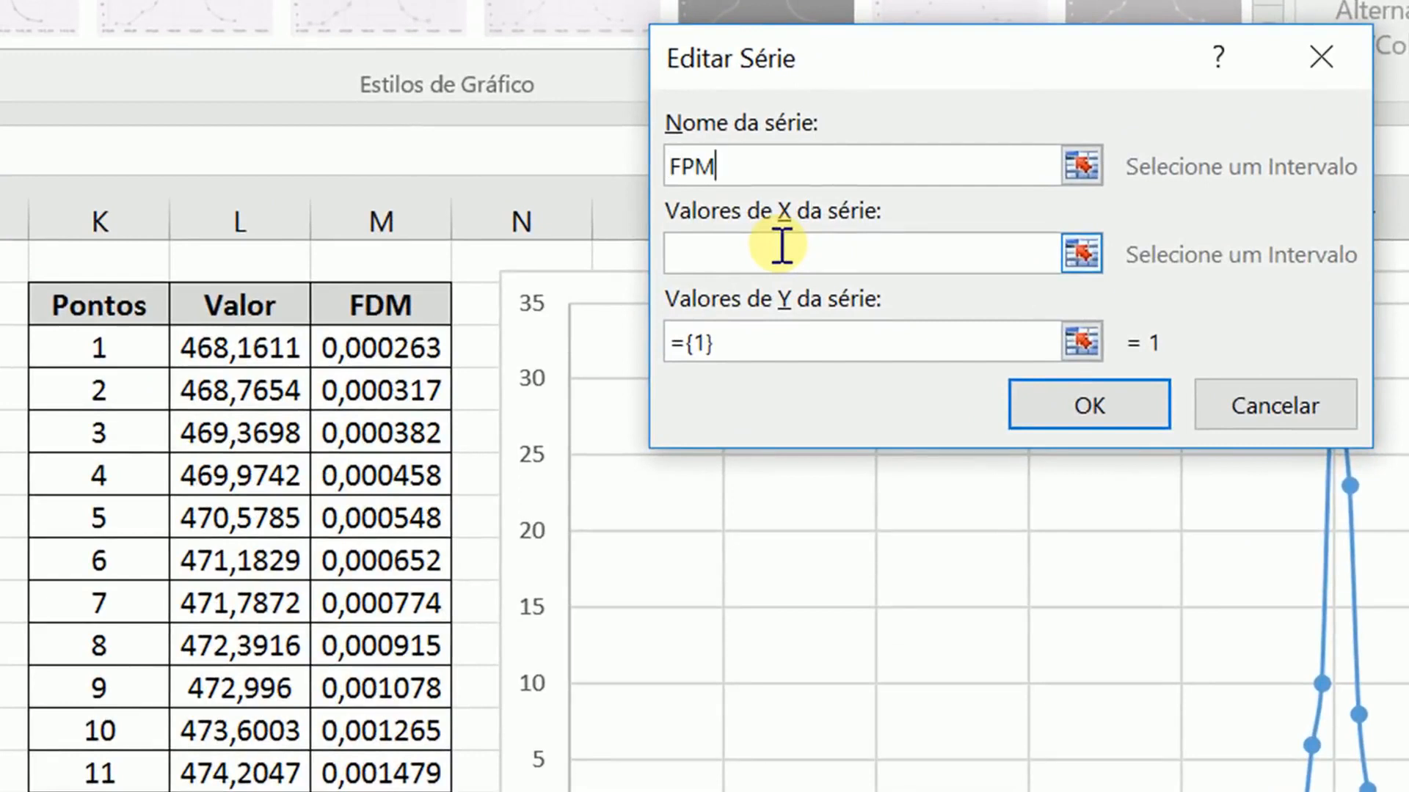
left_click(782, 249)
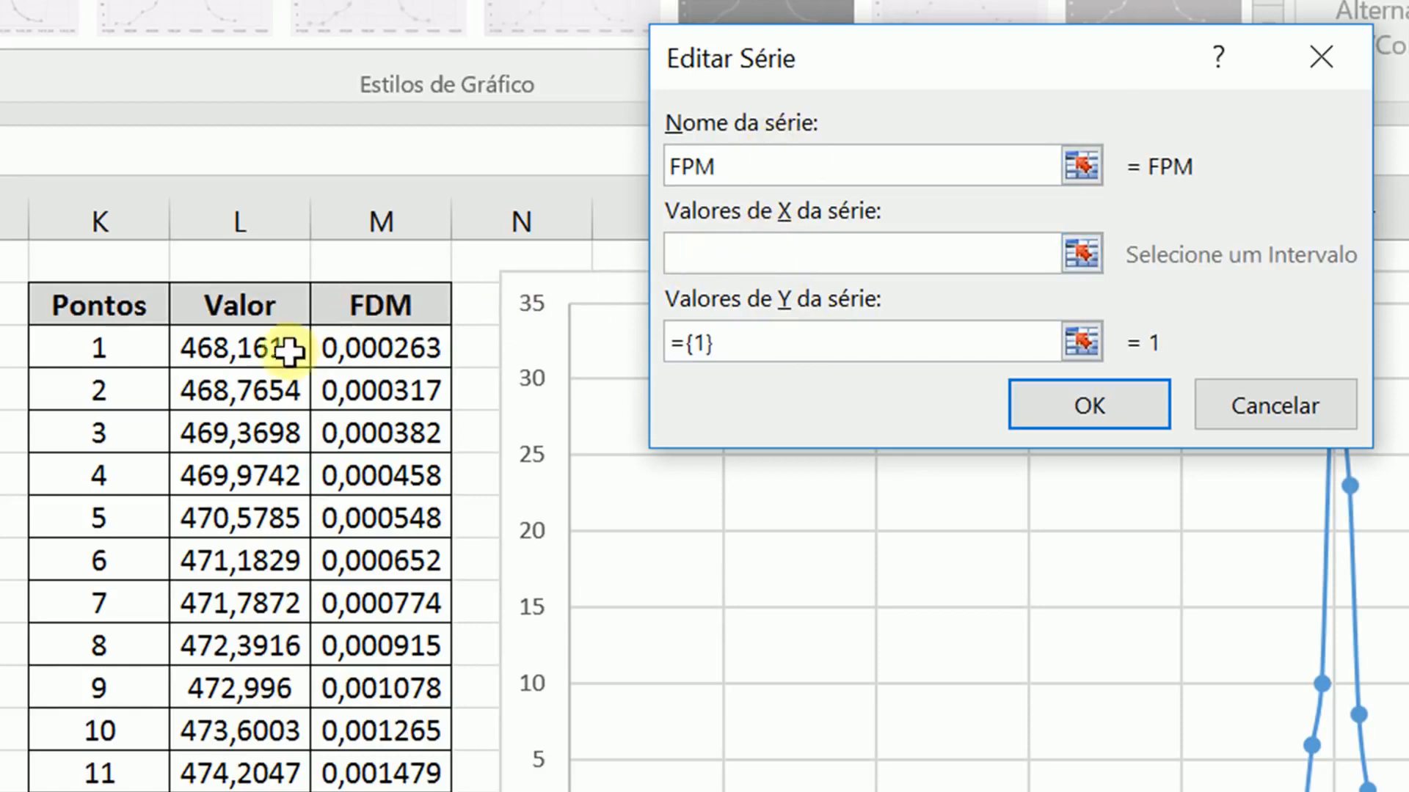
left_click(252, 353)
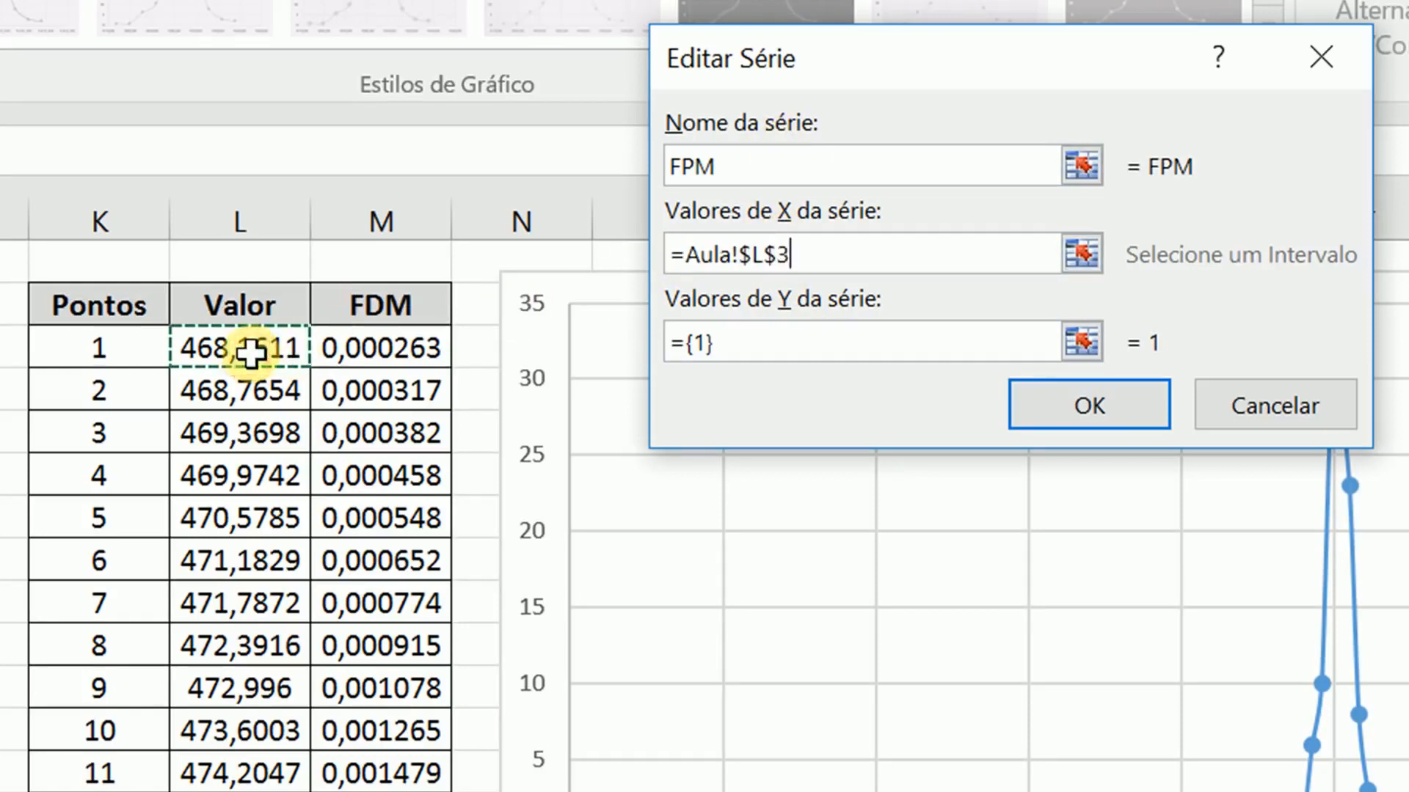
key("ctrl+shift+Down")
scroll(275, 411, "up", 5)
scroll(276, 453, "up", 20)
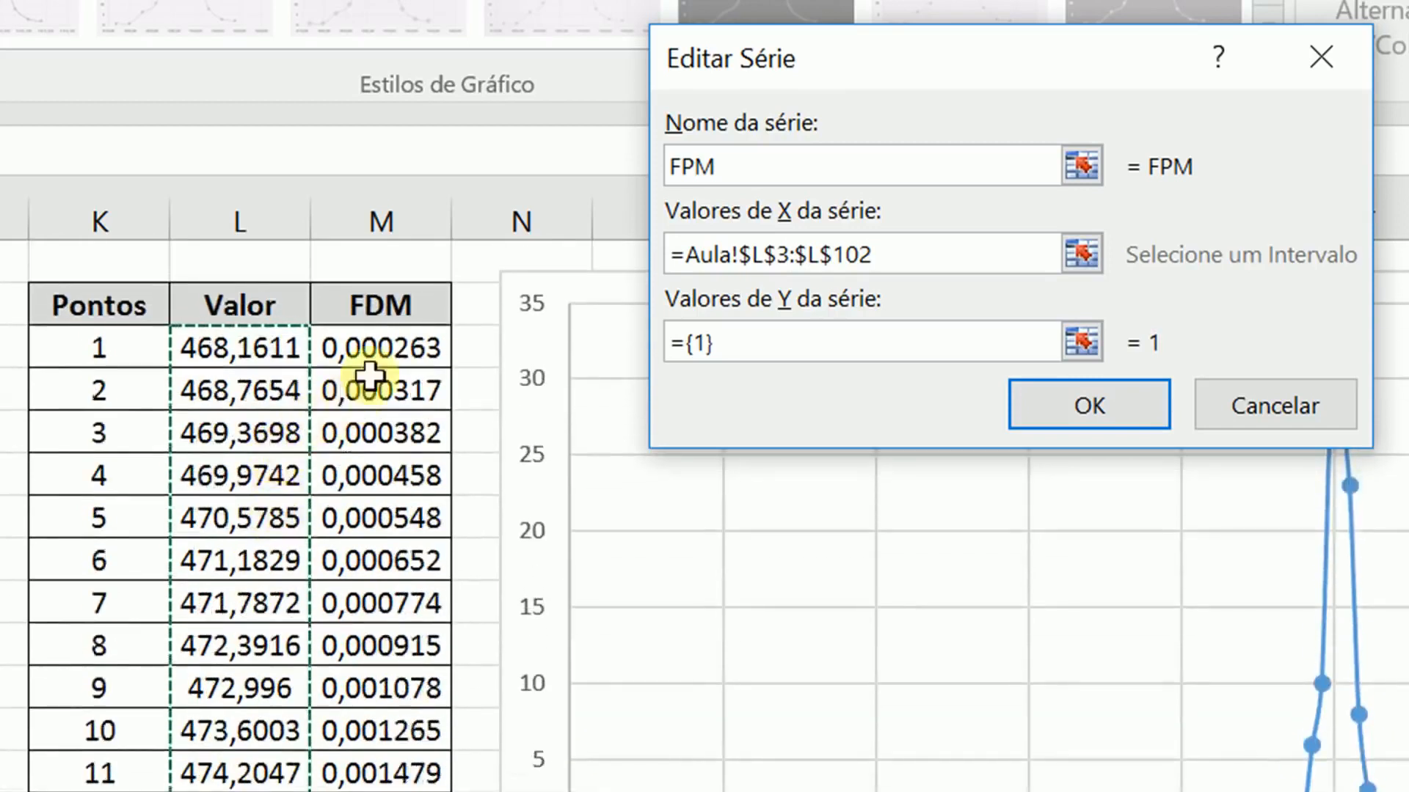
Set the FPM series' Y values to the FDM column cells M3:M102 and accept the data source changes
left_click_drag(807, 343, 658, 343)
key("BackSpace")
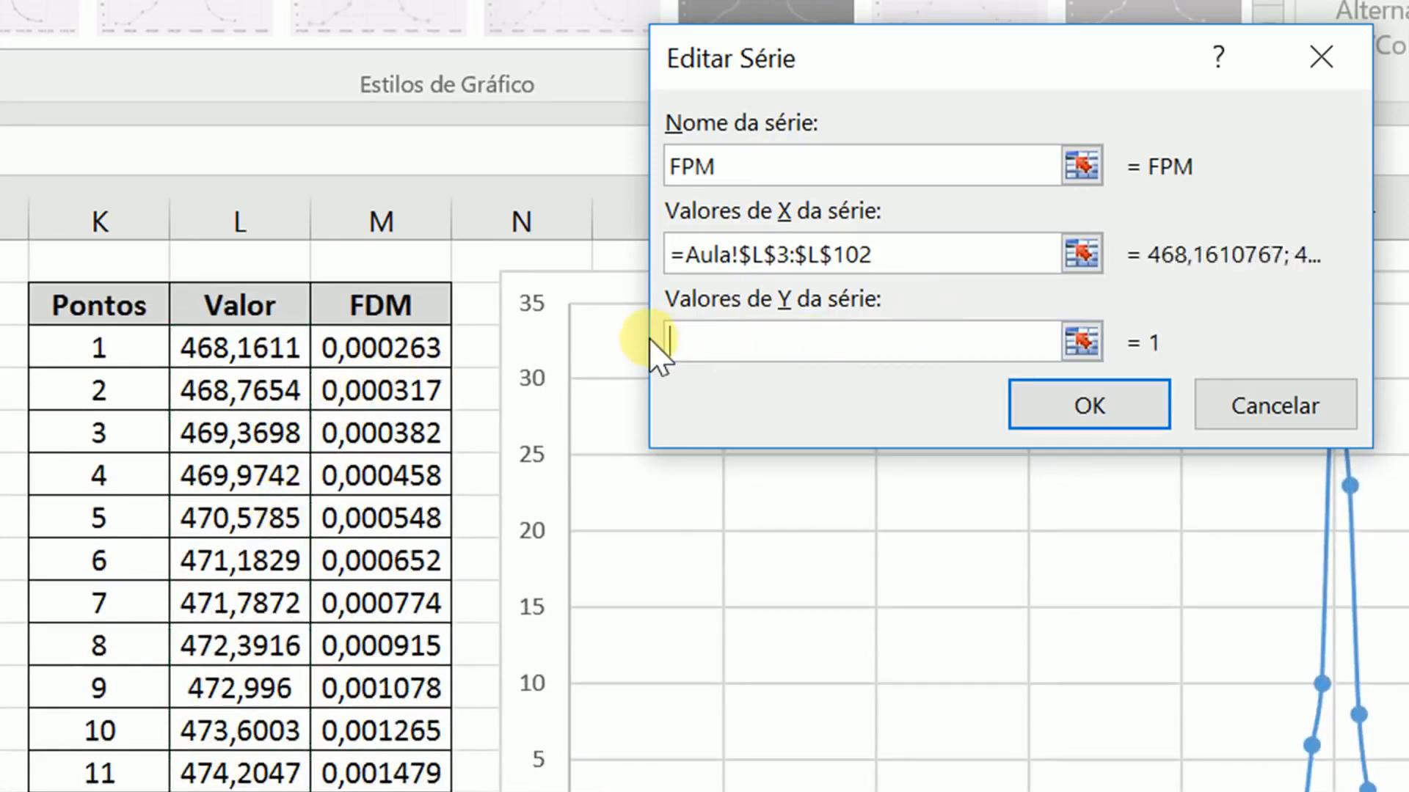
left_click(349, 345)
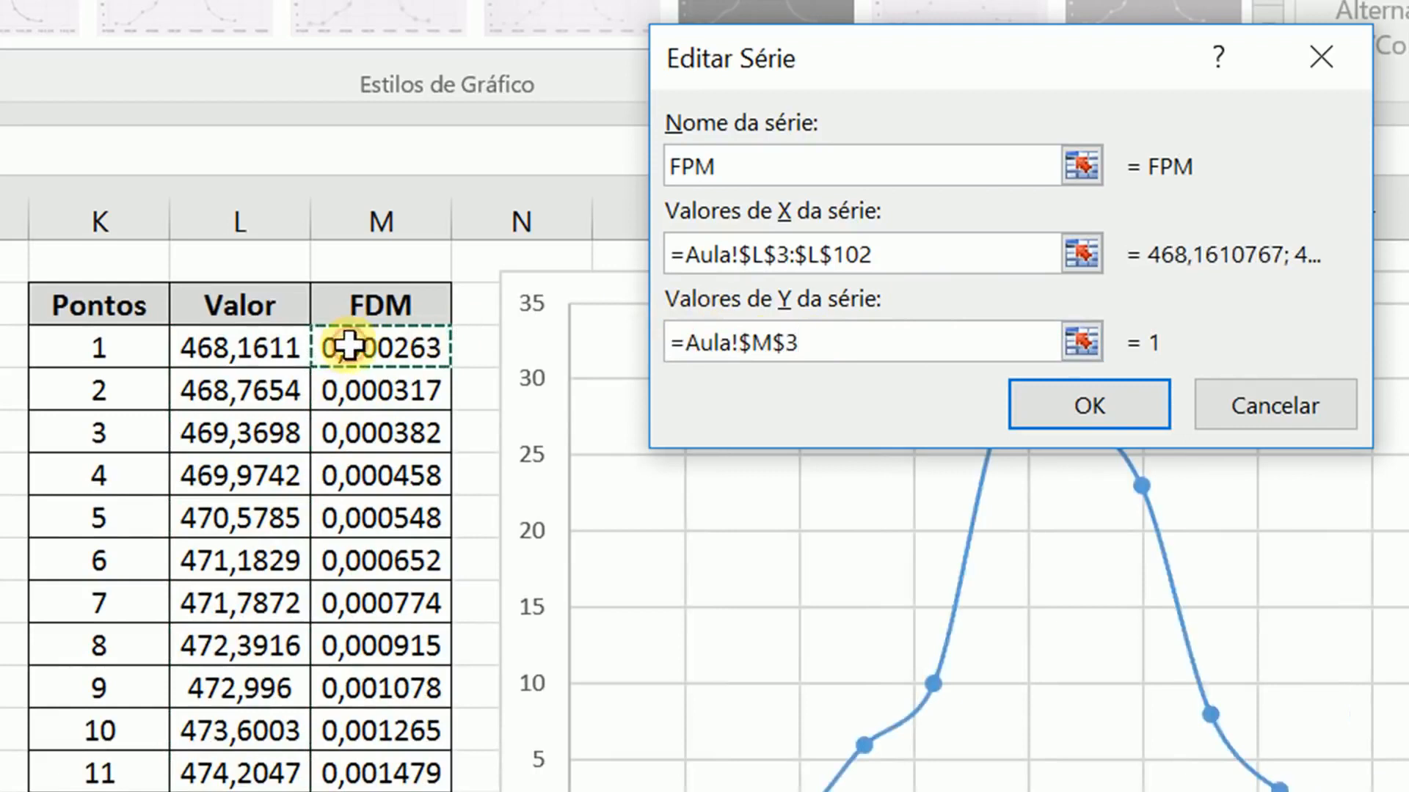
key("ctrl+shift+Down")
scroll(375, 450, "up", 7)
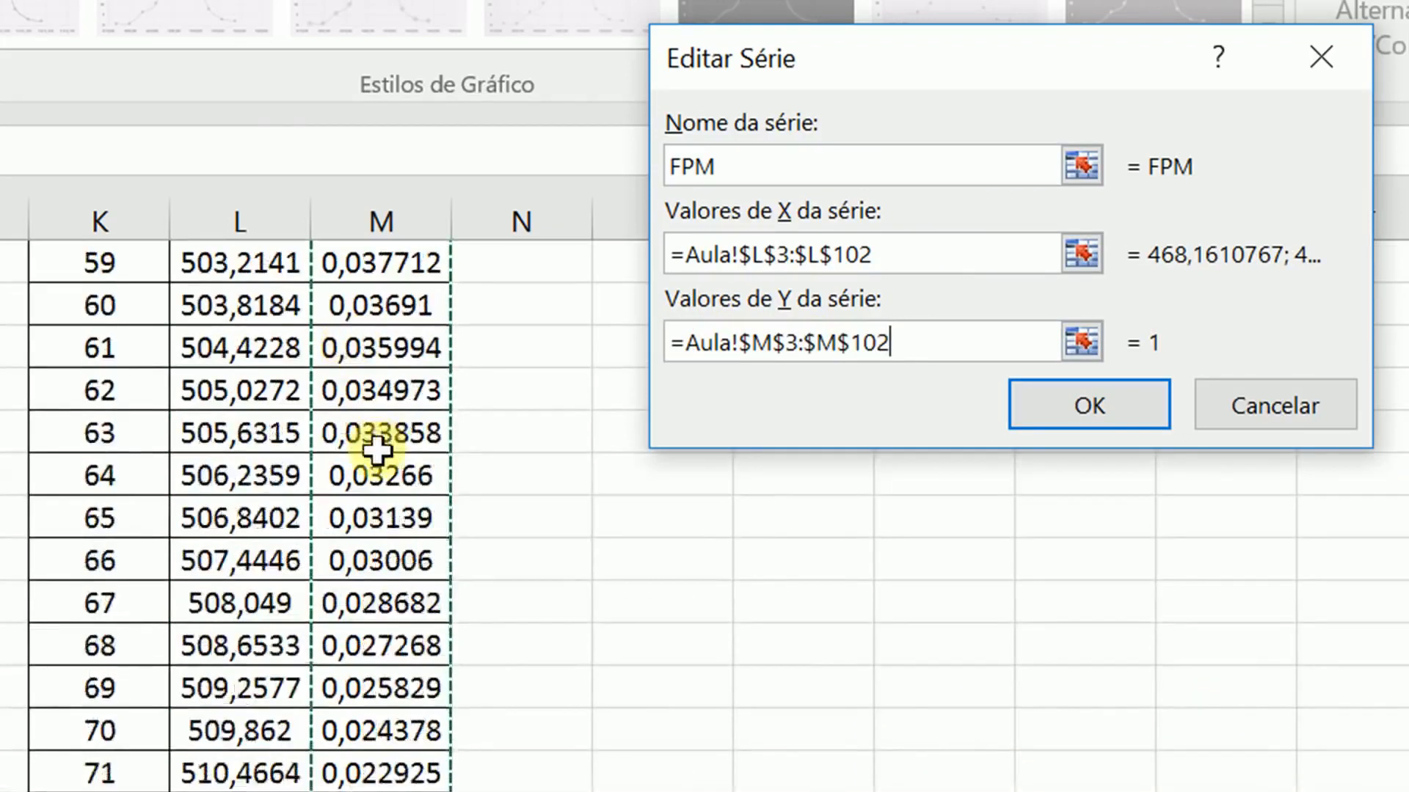
scroll(375, 449, "up", 20)
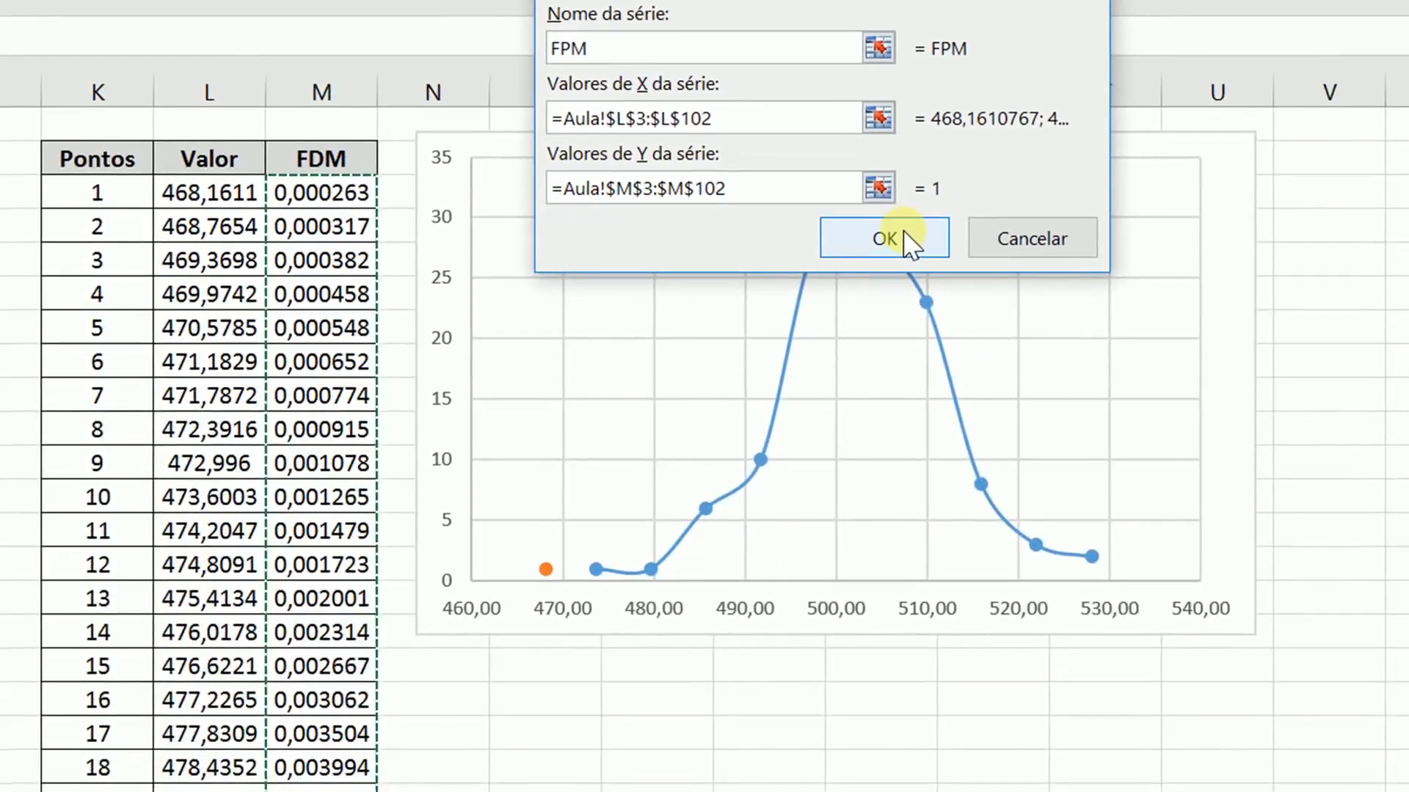
left_click(910, 241)
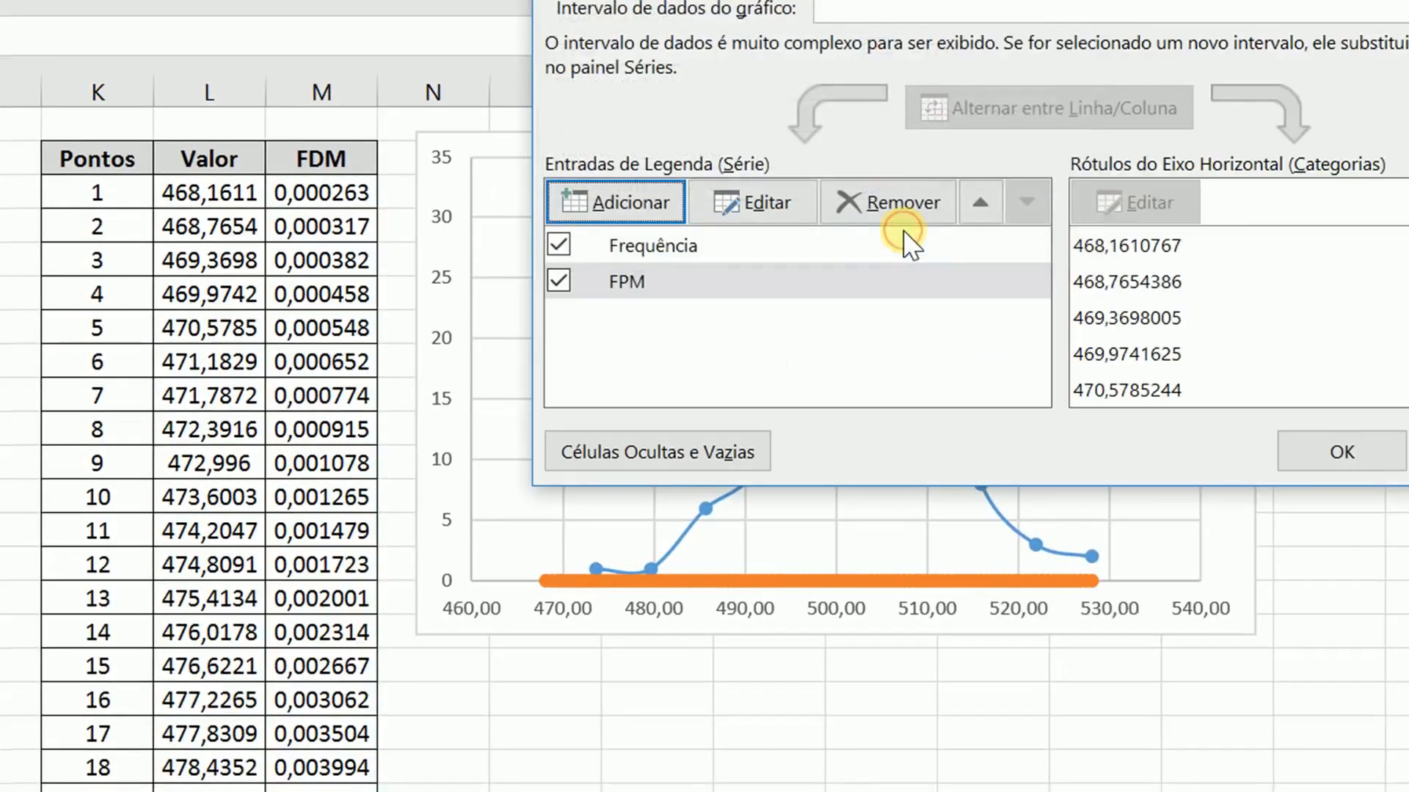
left_click(1322, 446)
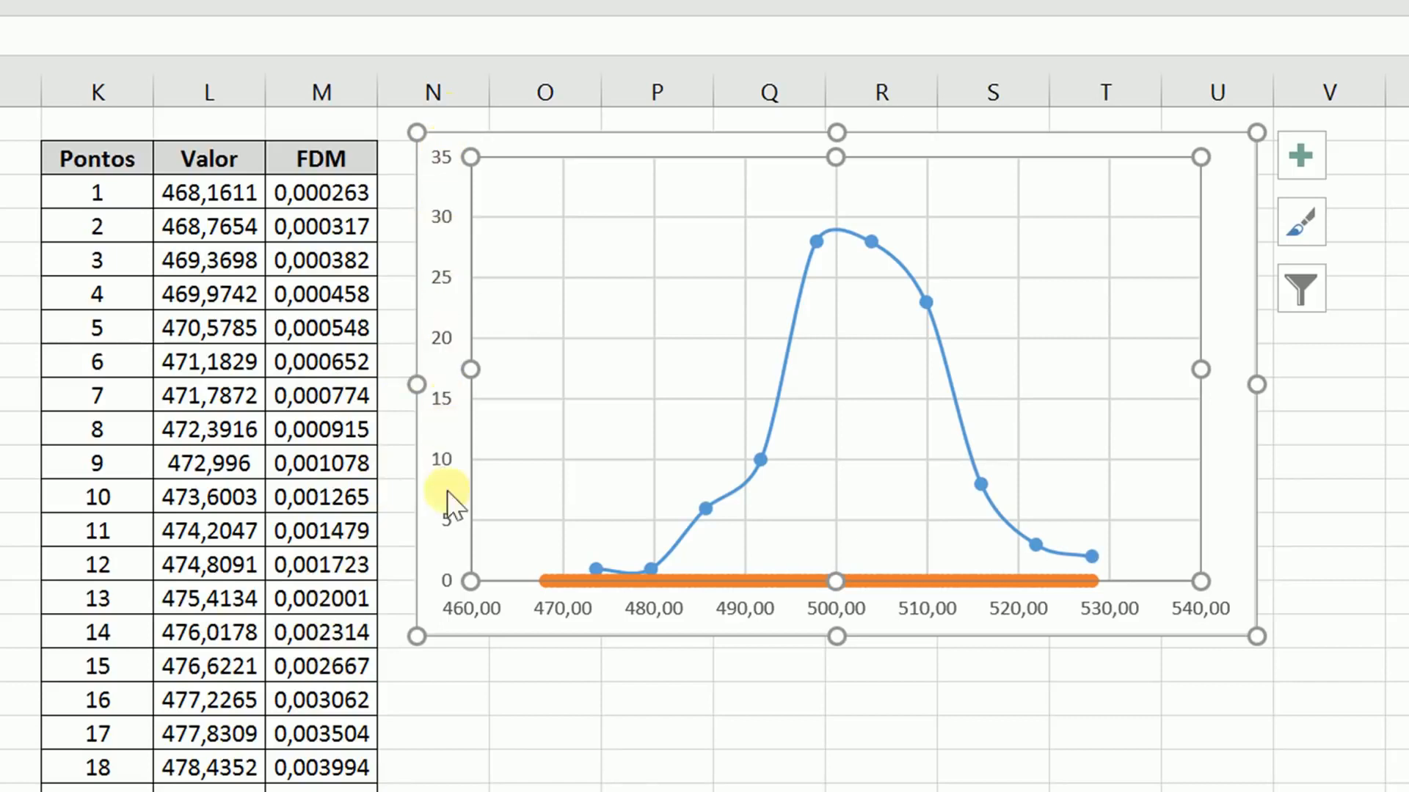
Plot the orange FPM series on the secondary axis (Eixo Secundário) and close the formatting options
left_click(736, 575)
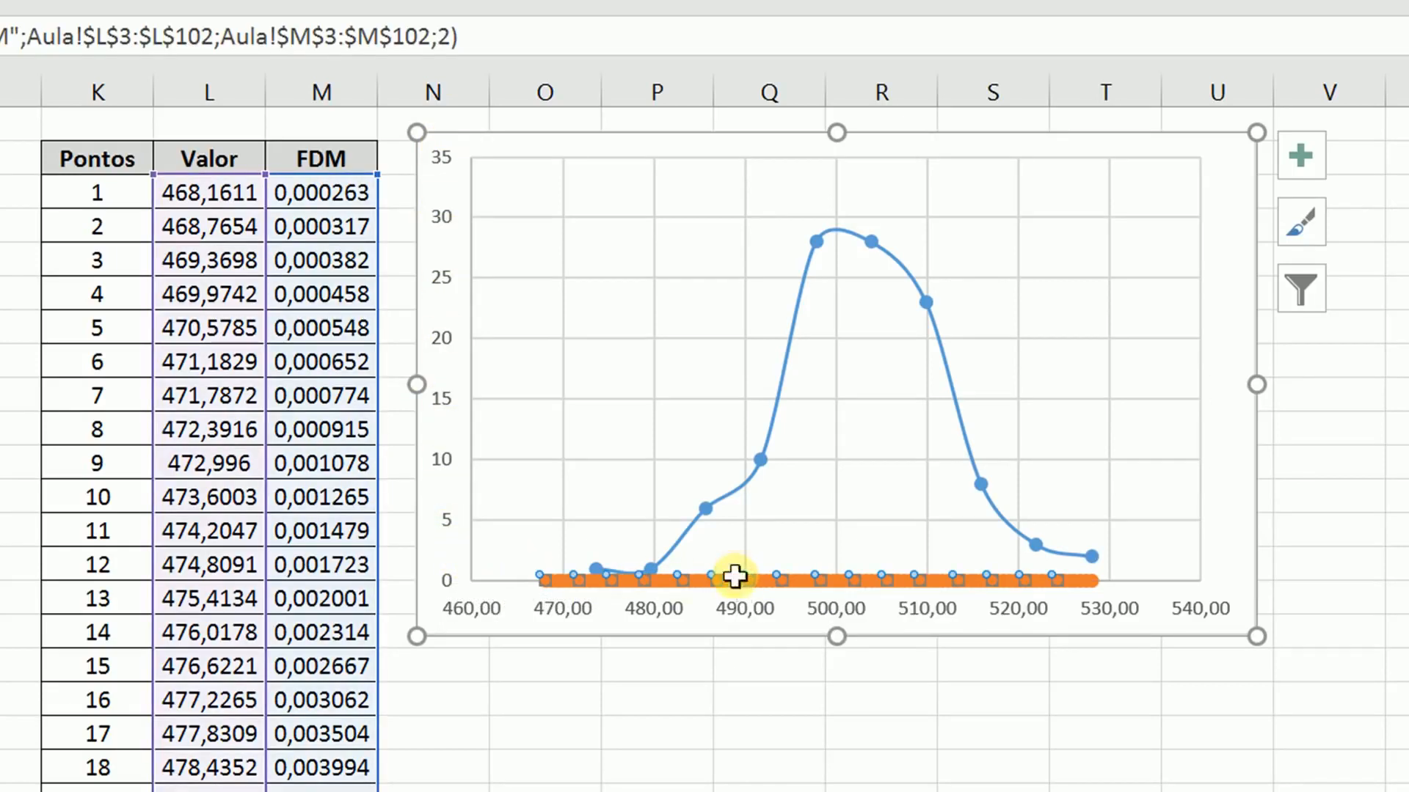
double_click(745, 578)
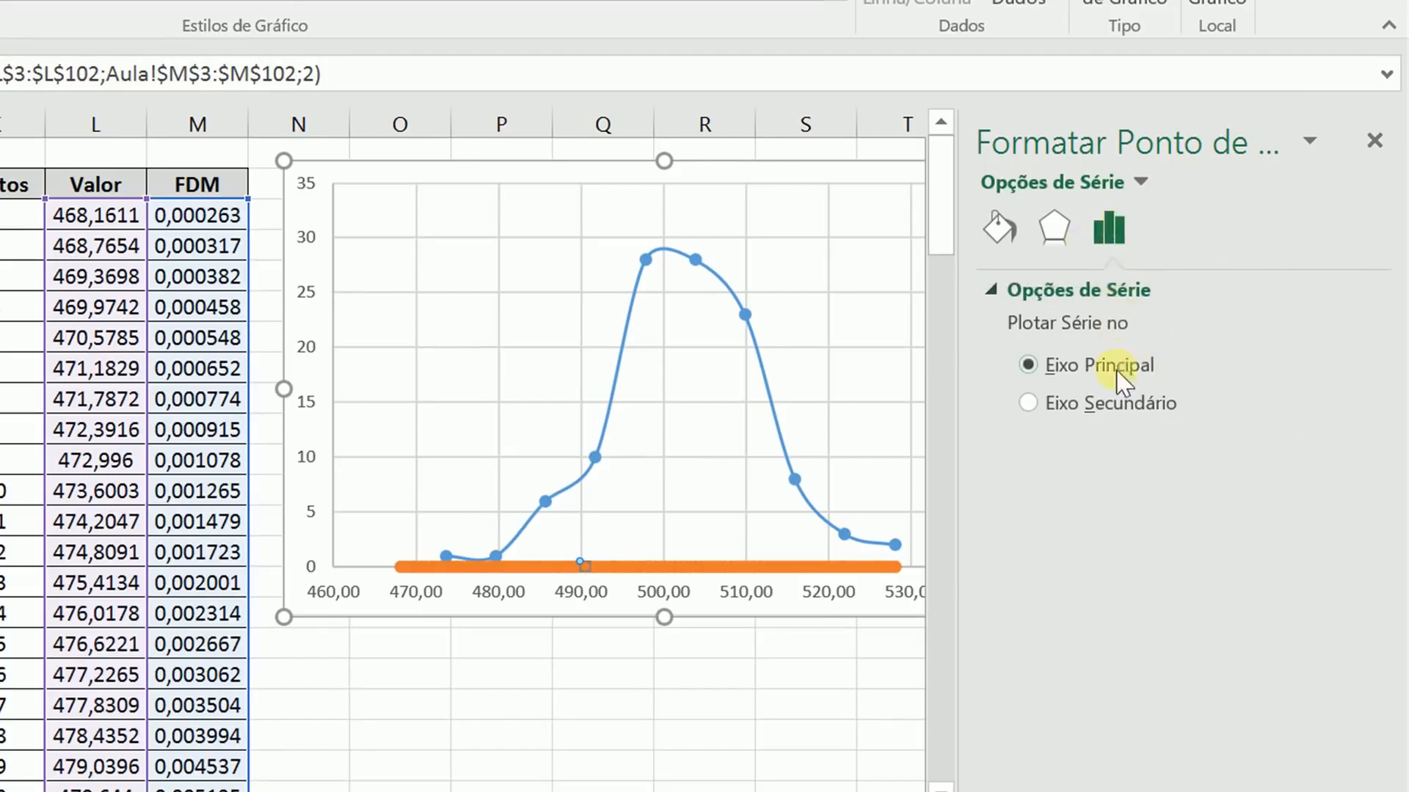
left_click(1118, 409)
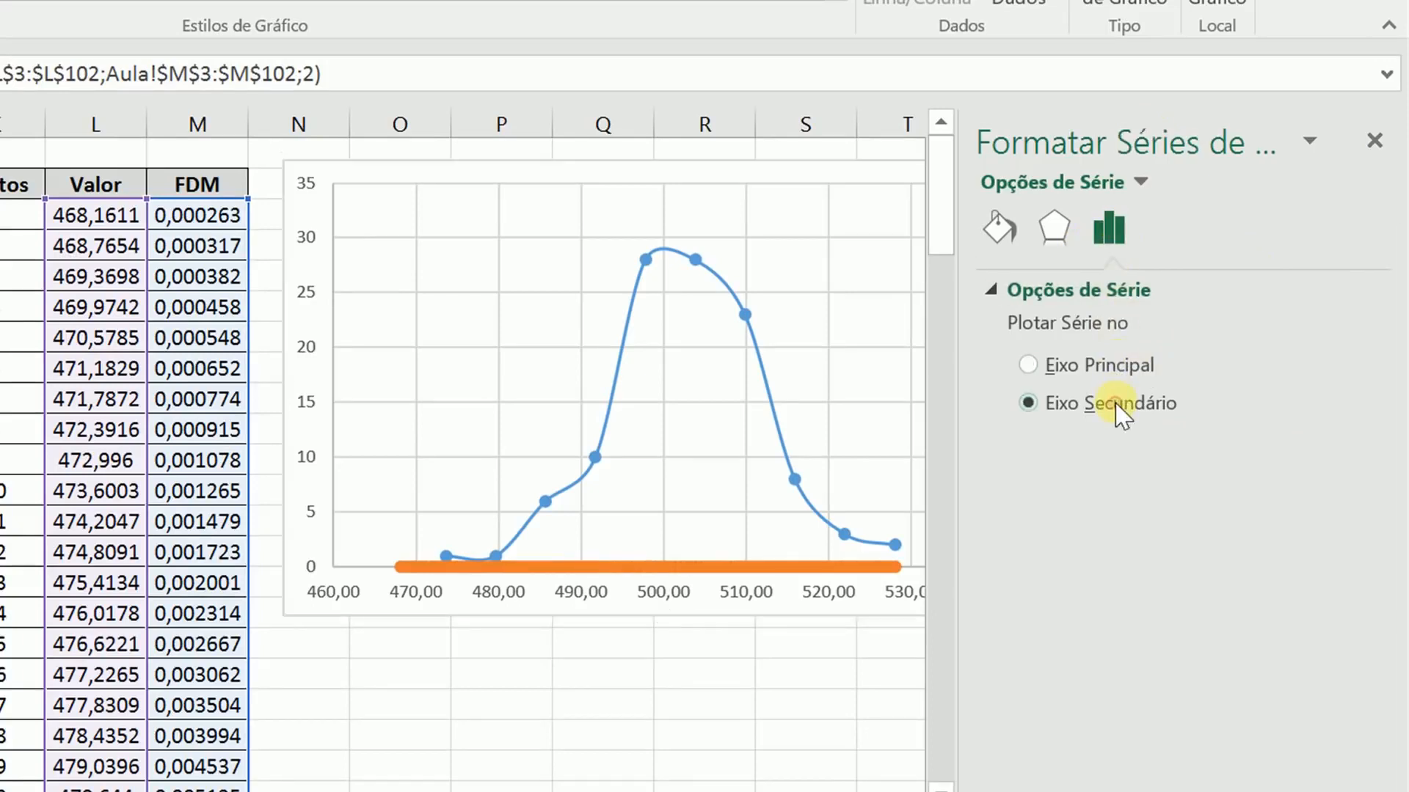
left_click(1378, 139)
left_click(1196, 399)
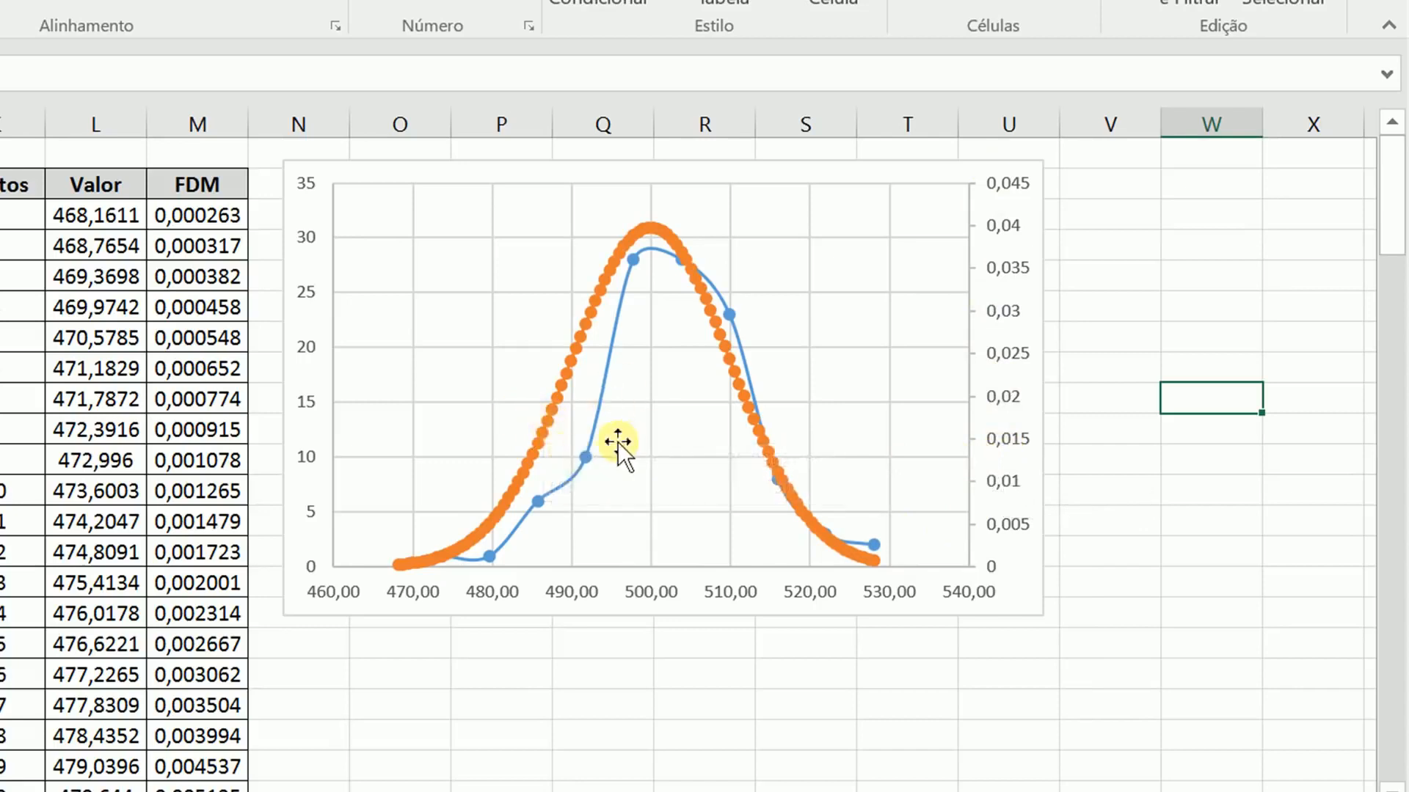
Add error bars to the blue Frequência series using Mais Opções de Barras de Erros
mouse_move(579, 459)
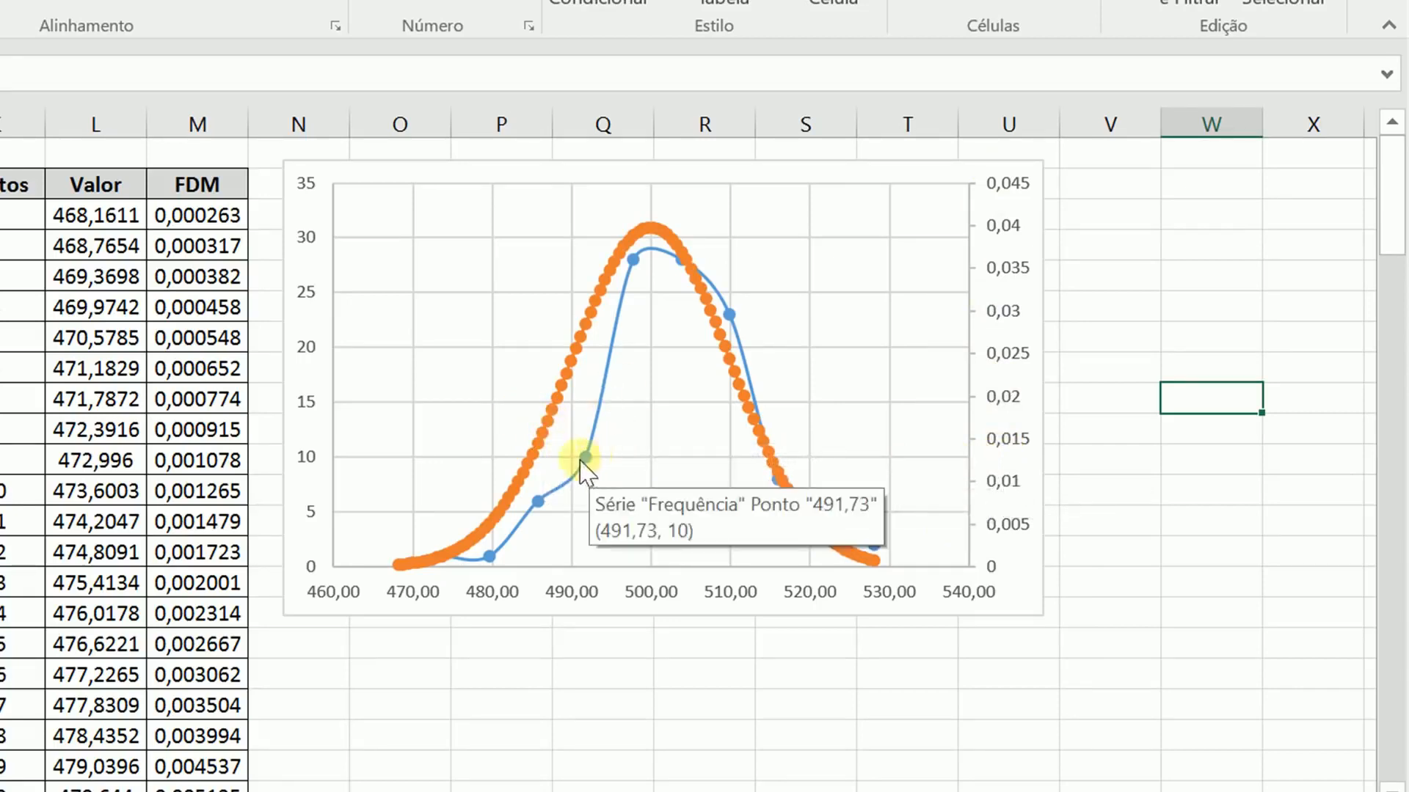
left_click(585, 455)
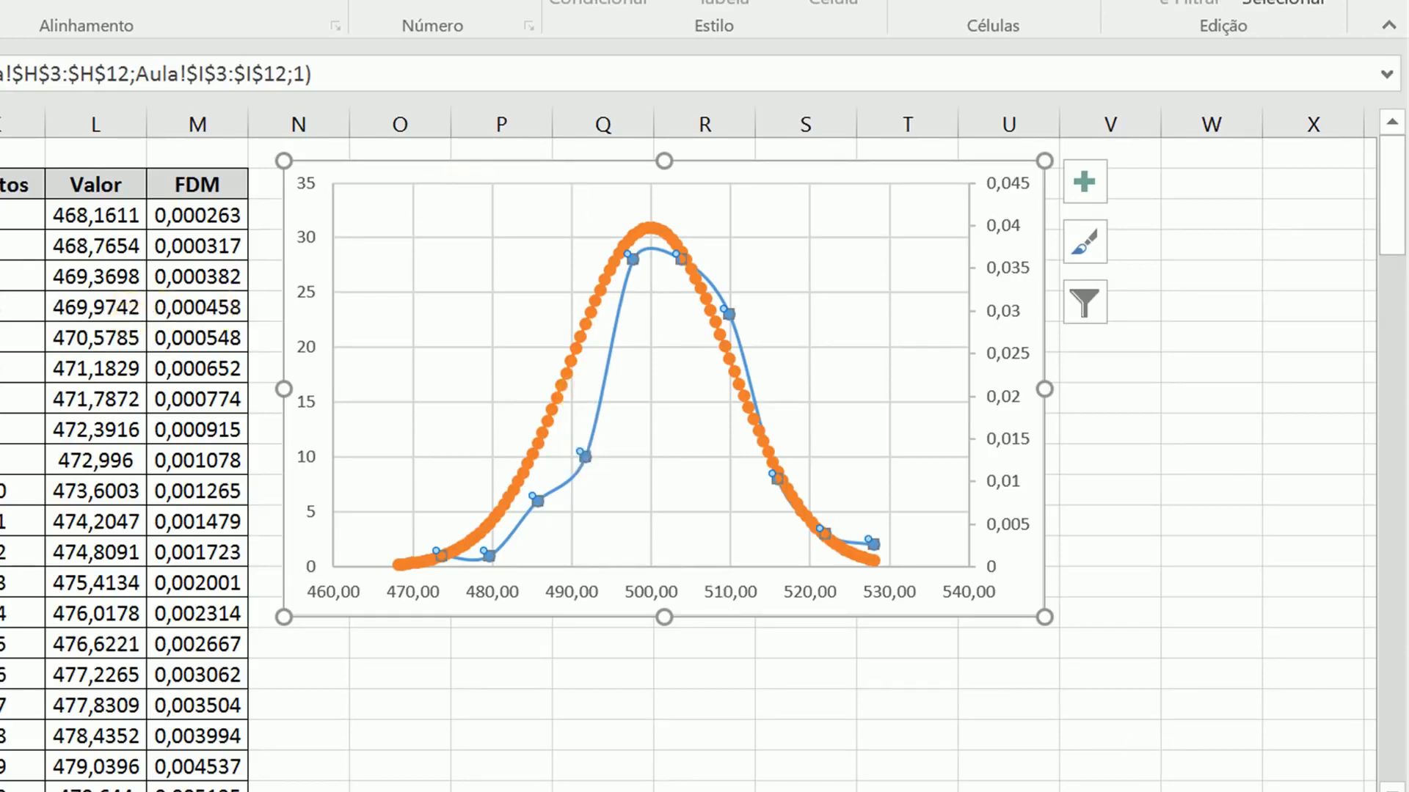
scroll(682, 450, "right", 1)
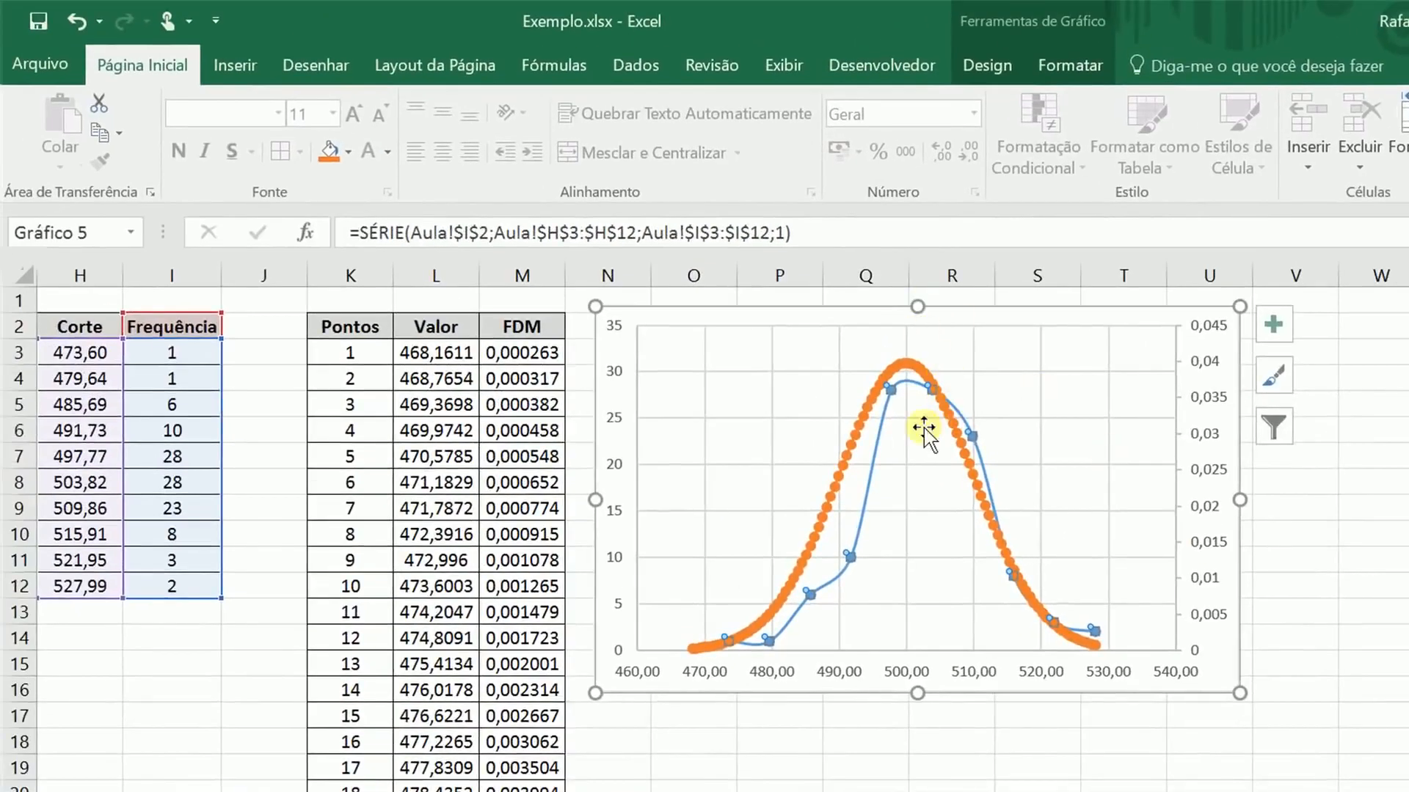
left_click(813, 783)
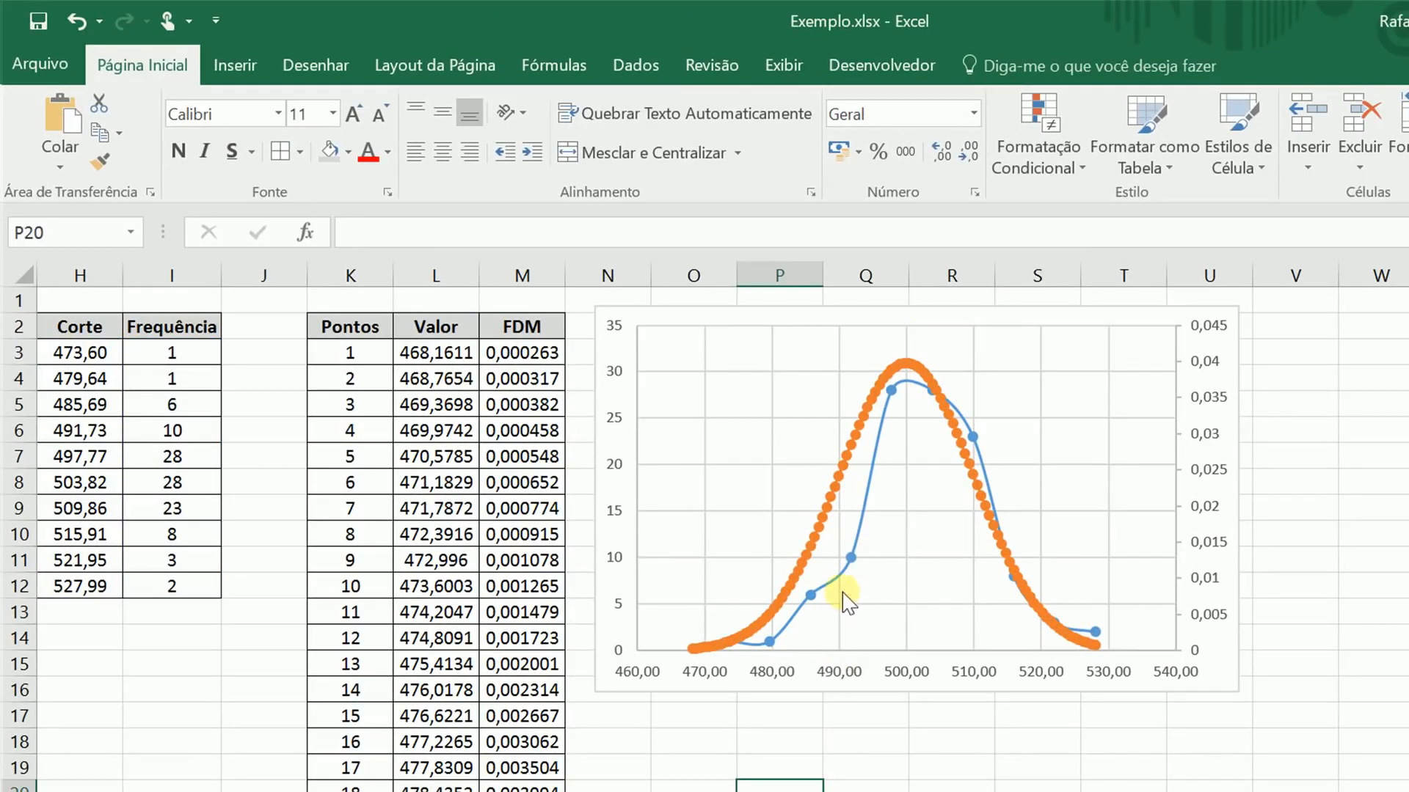
left_click(850, 559)
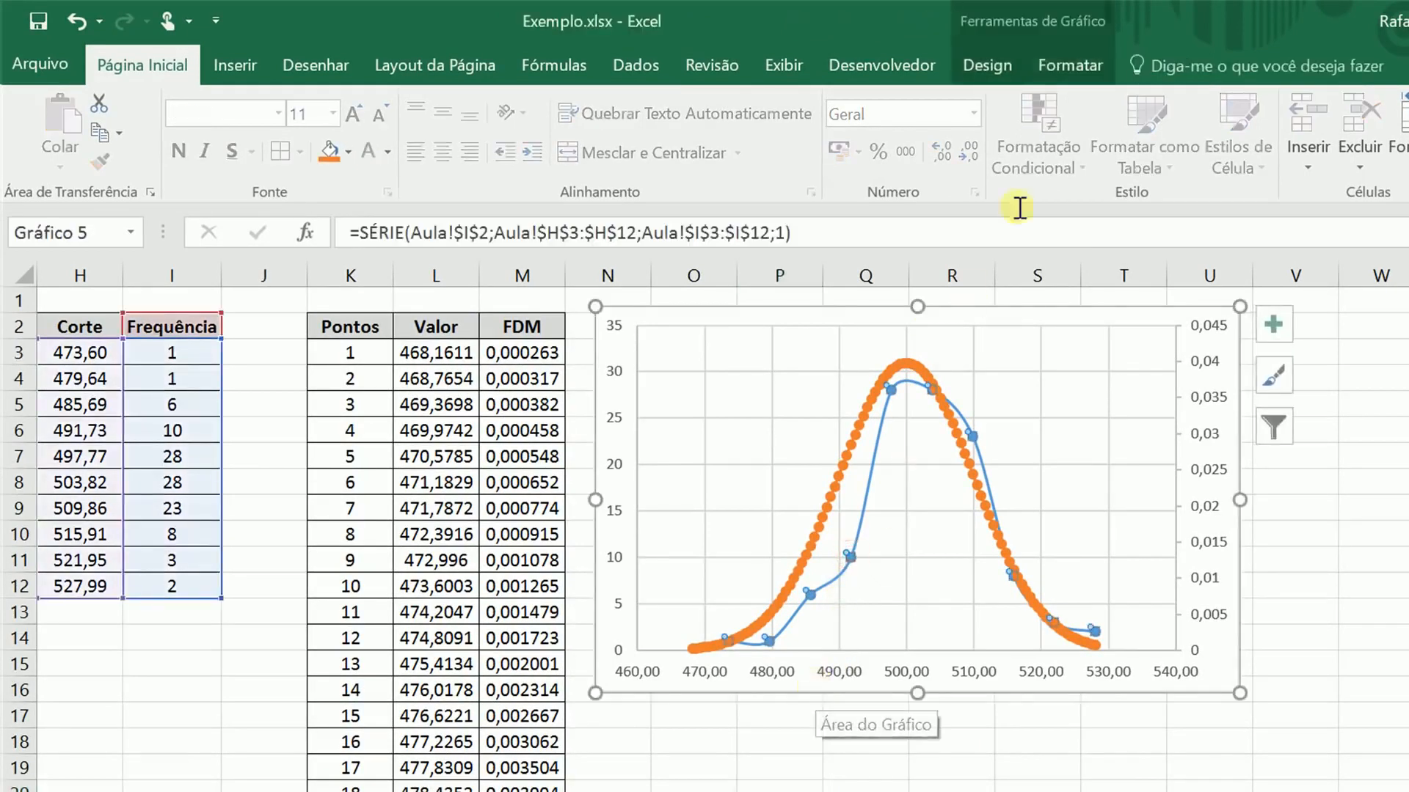
left_click(986, 66)
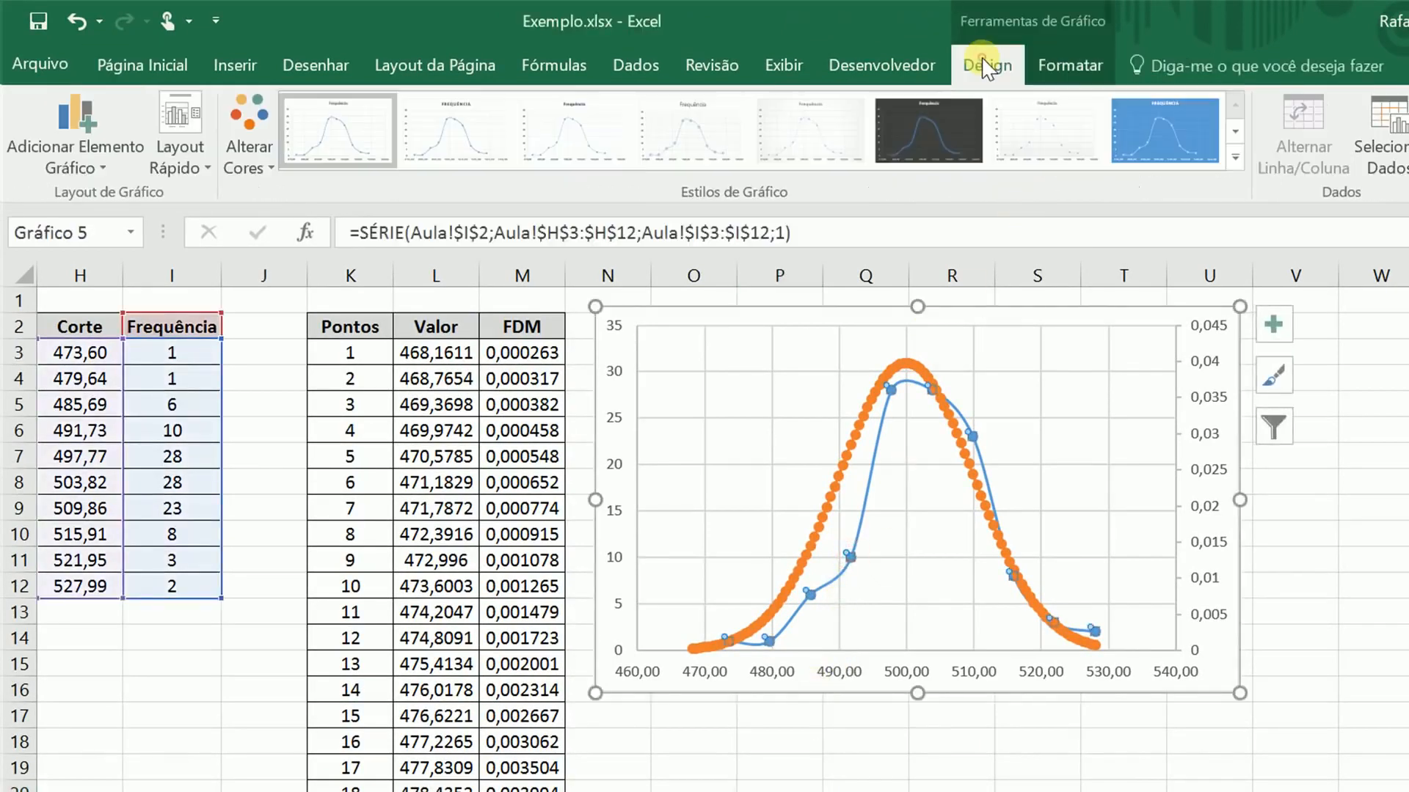
left_click(64, 162)
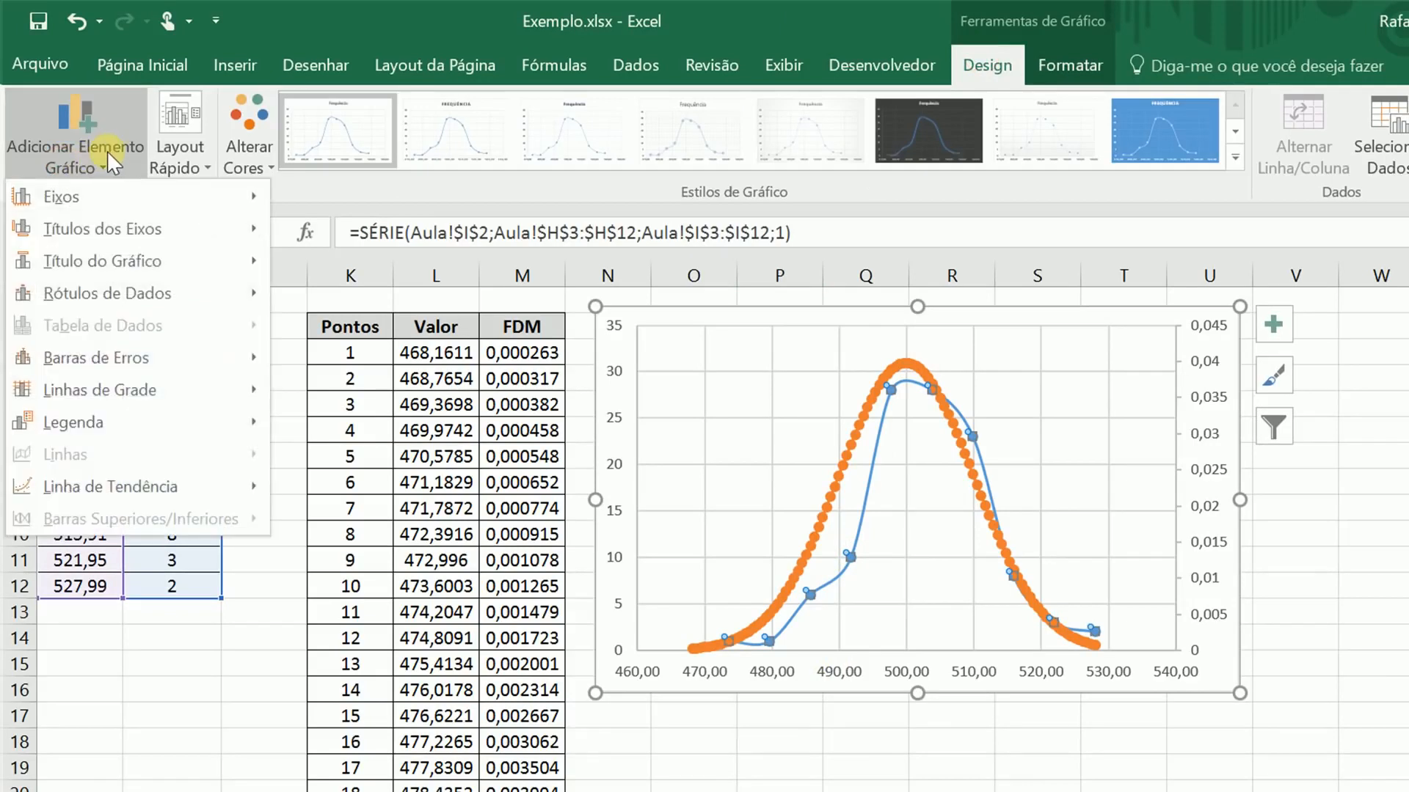
mouse_move(125, 361)
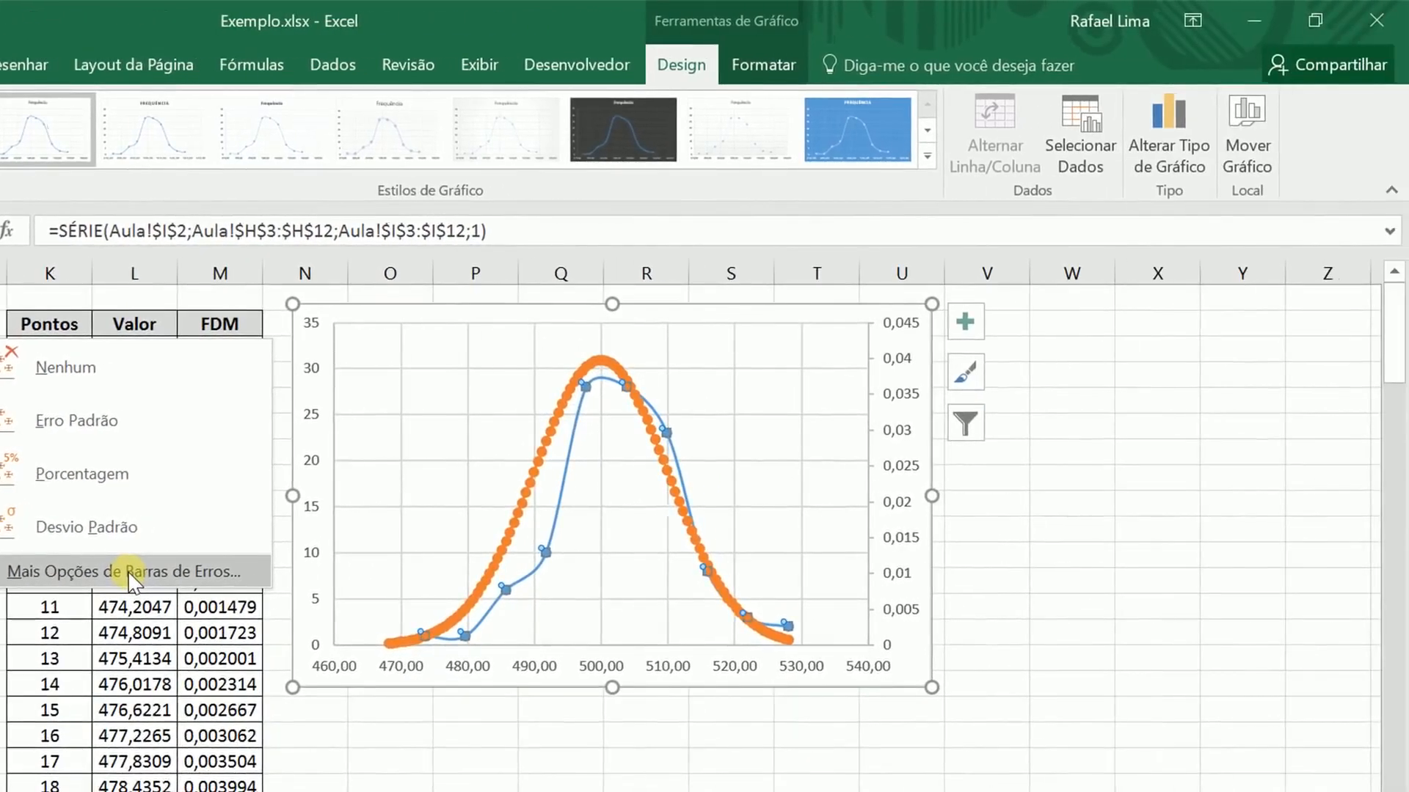
left_click(131, 576)
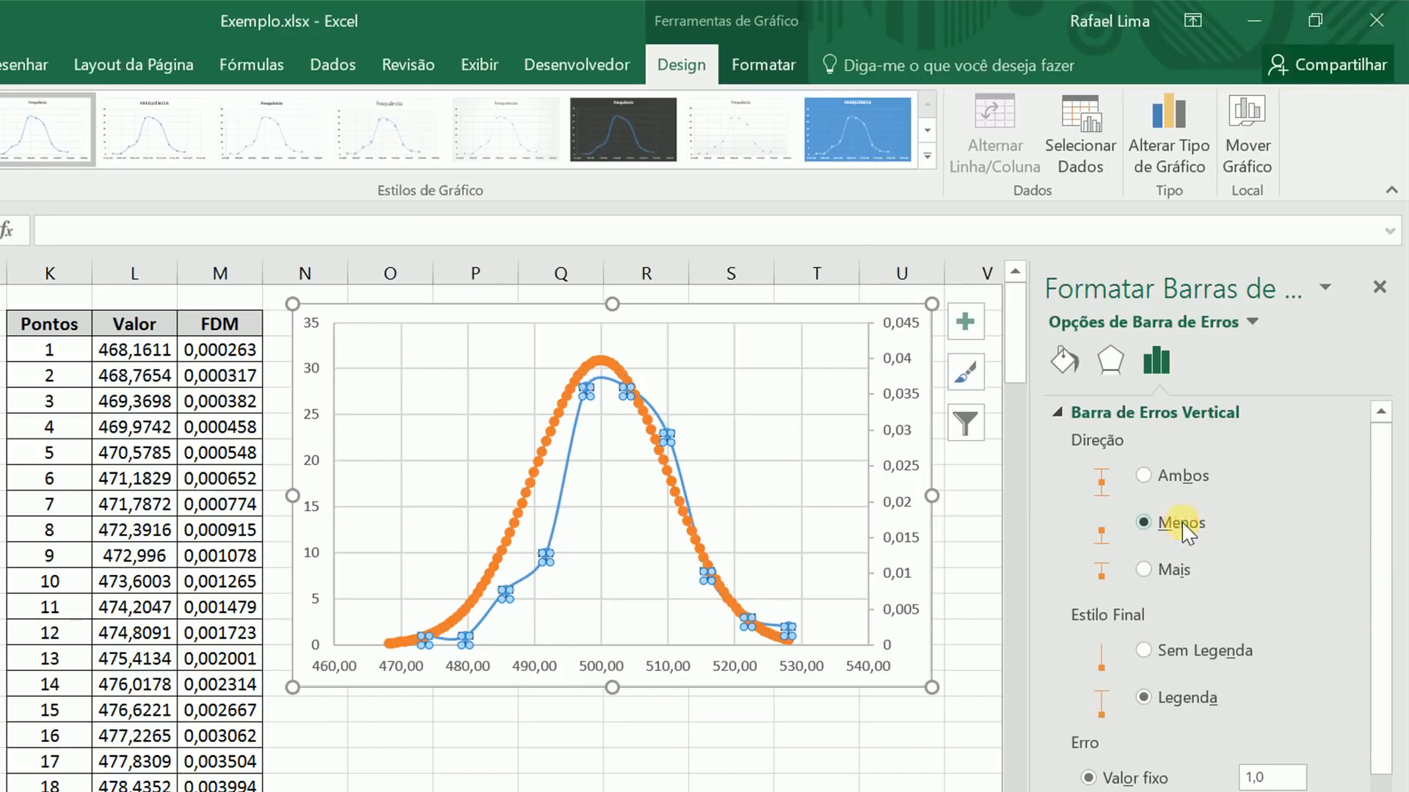
Set the vertical error bars to direction Menos, end style Sem Legenda and a Porcentagem error of 100%
left_click(1196, 645)
left_click(1381, 671)
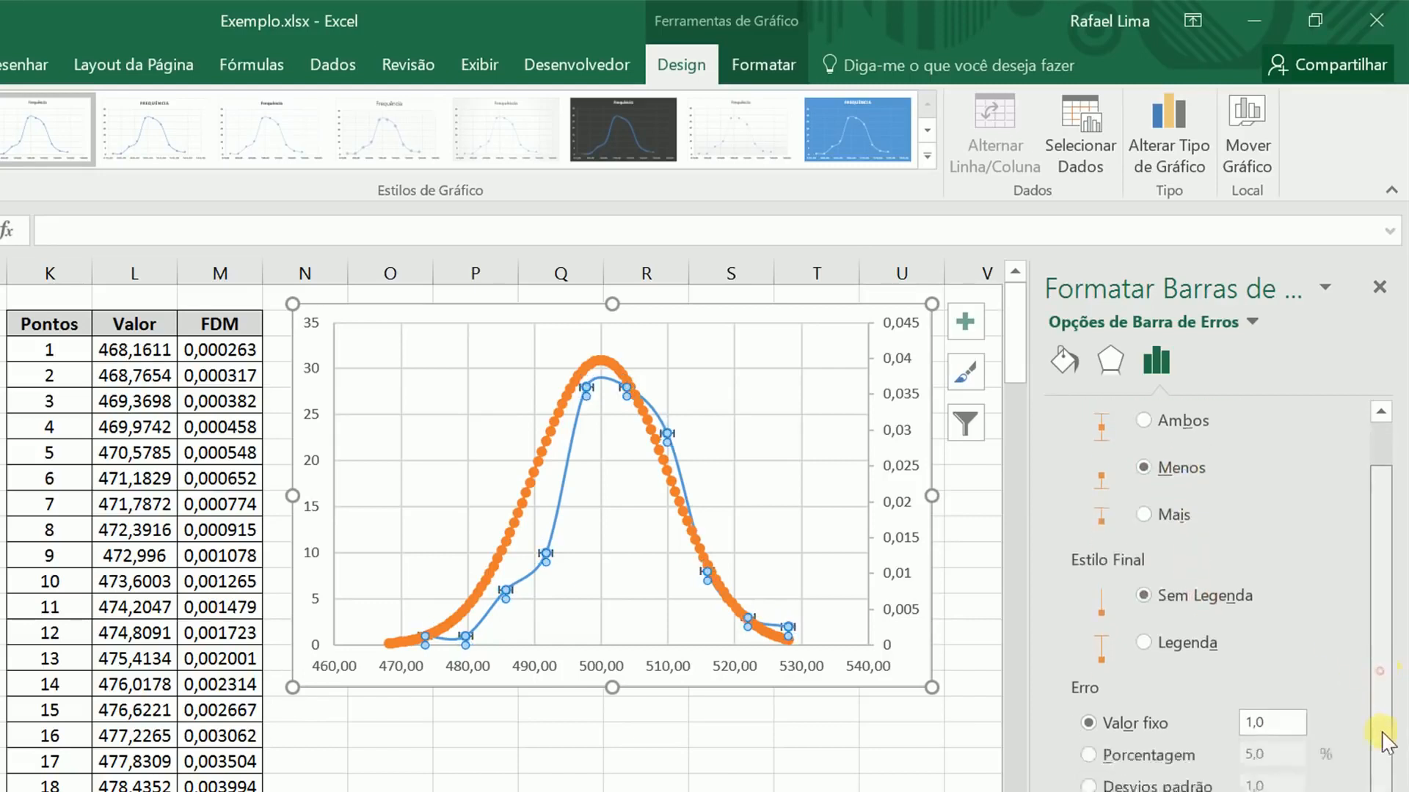
left_click(1155, 735)
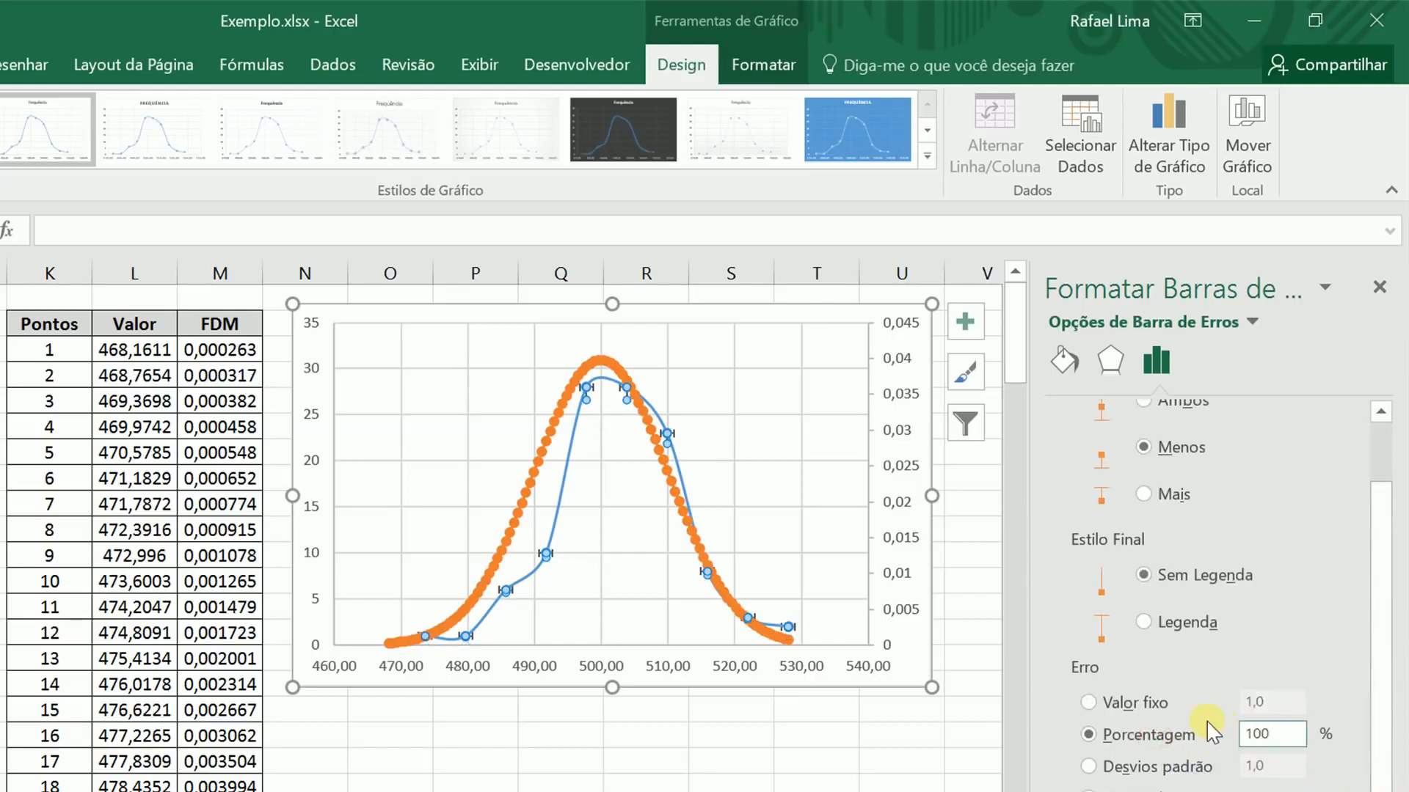
type("100")
key("Return")
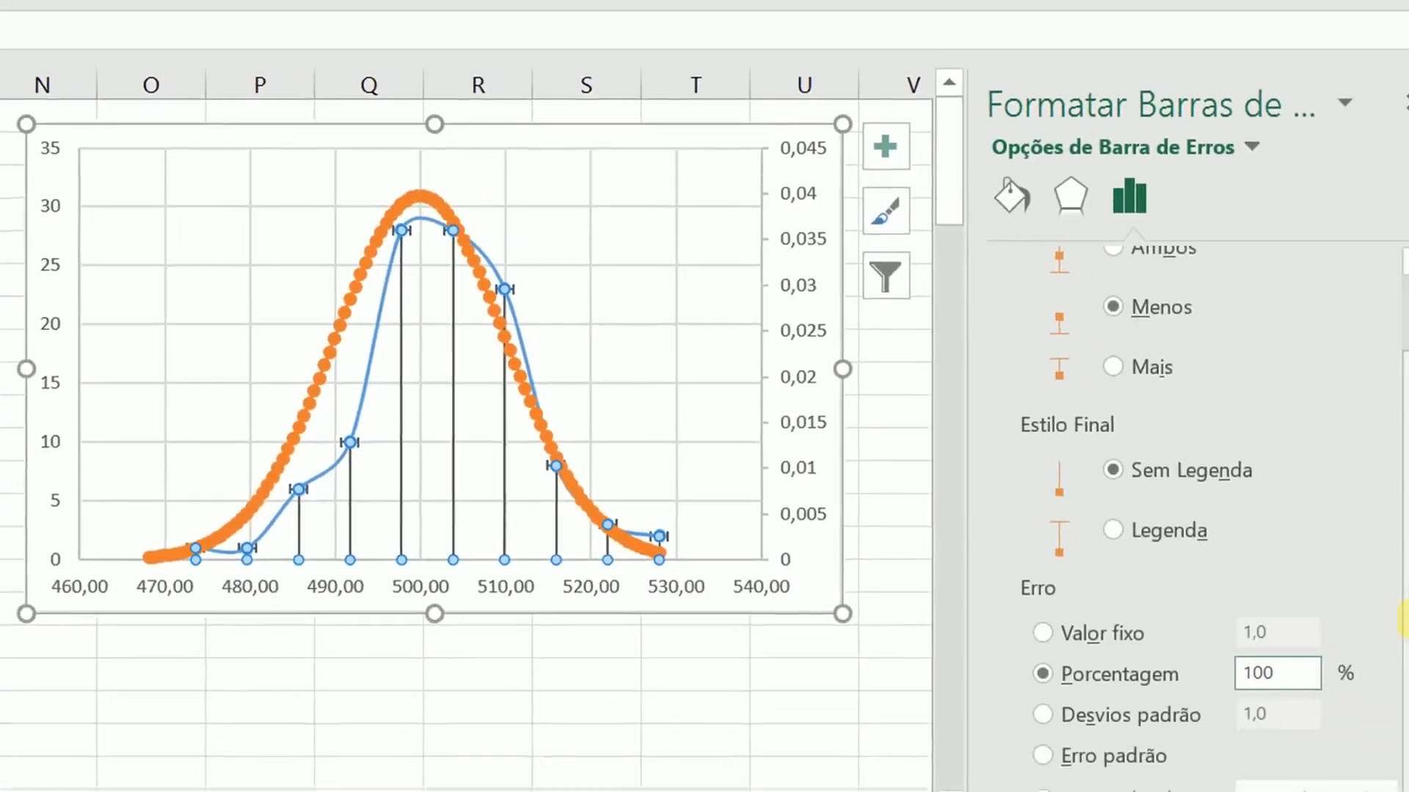
Set the line width (Largura) of the vertical error bars to 20 pt
left_click_drag(1408, 618, 1408, 466)
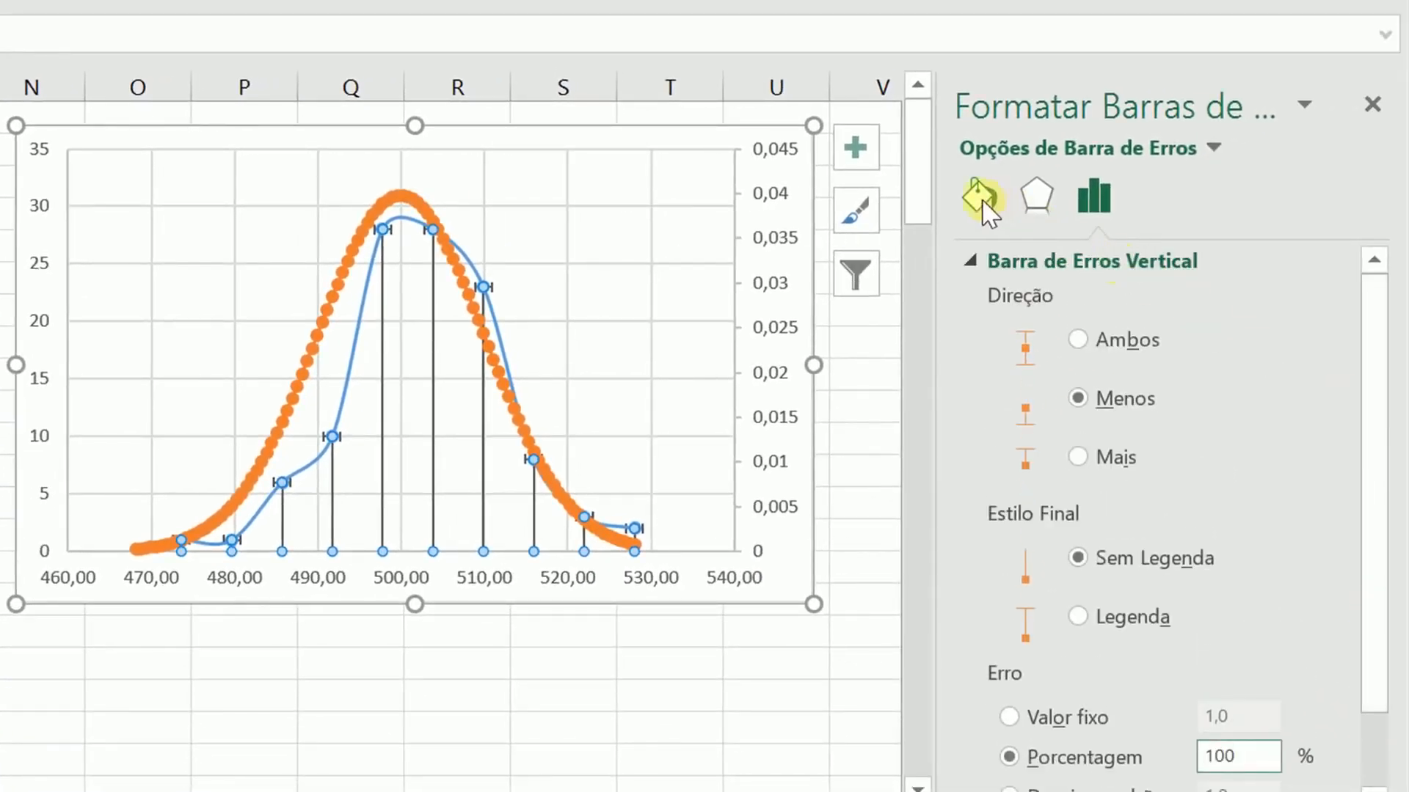
left_click(982, 198)
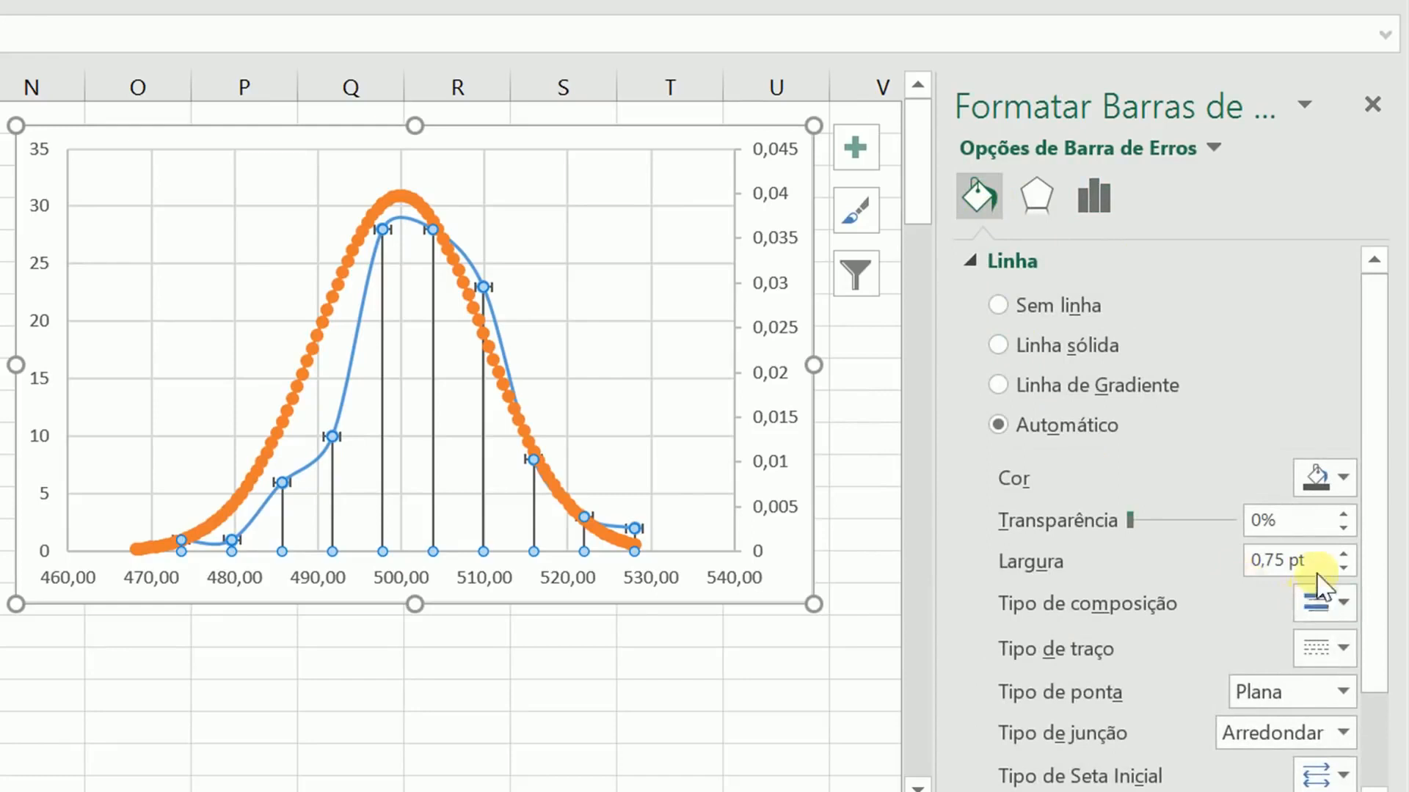
left_click(1257, 558)
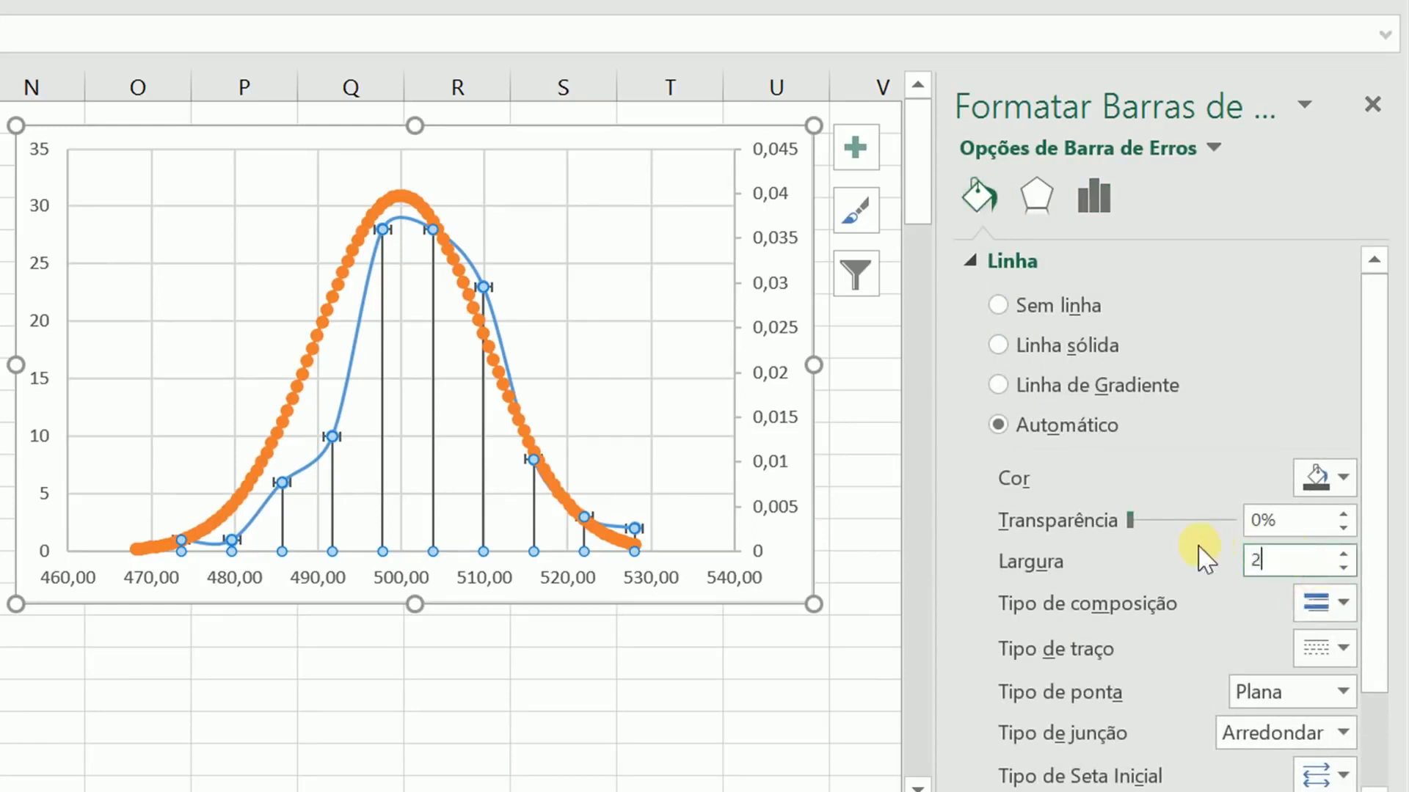
type("20")
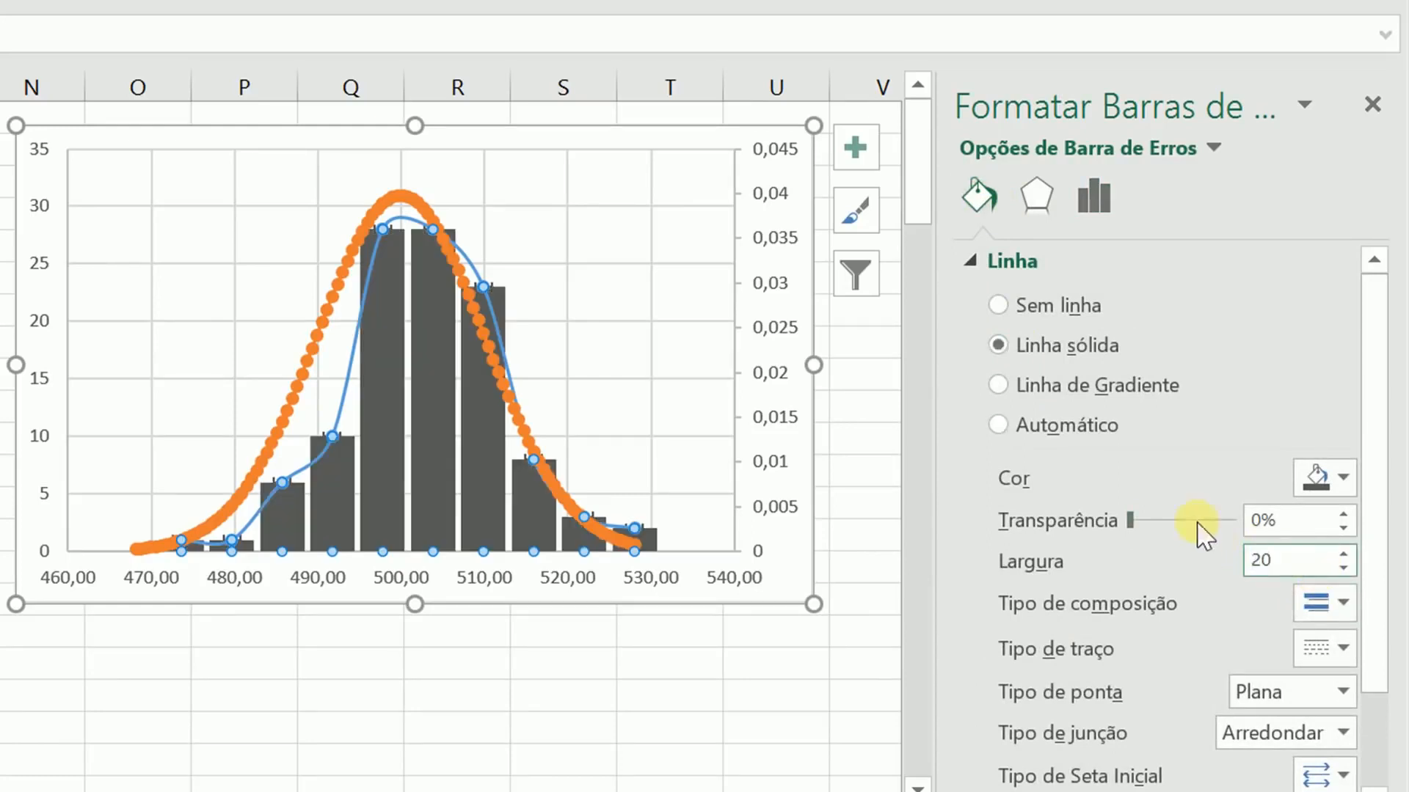
Colour the vertical error bars with the blue theme colour matching the Frequência series and close the formatting options
left_click(1317, 480)
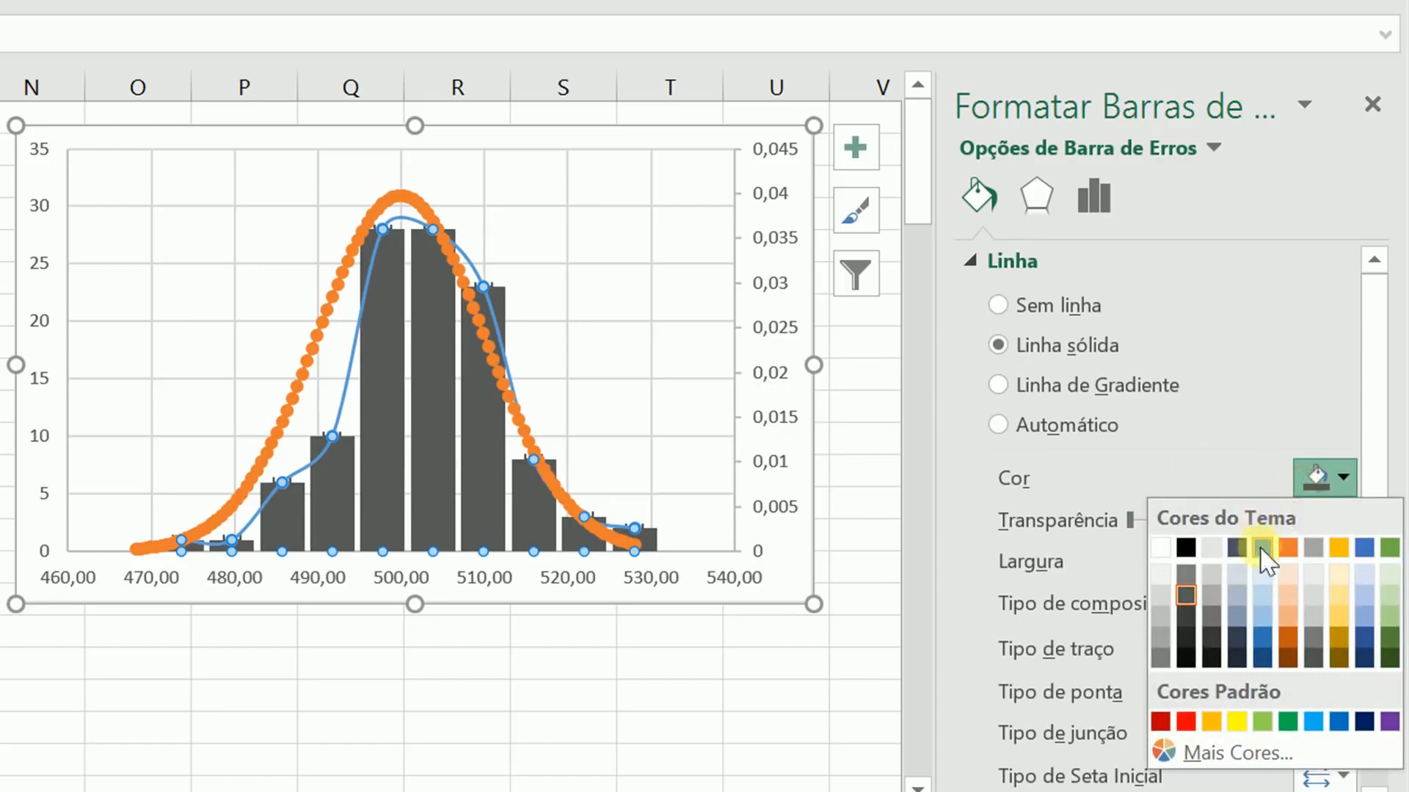
left_click(1263, 549)
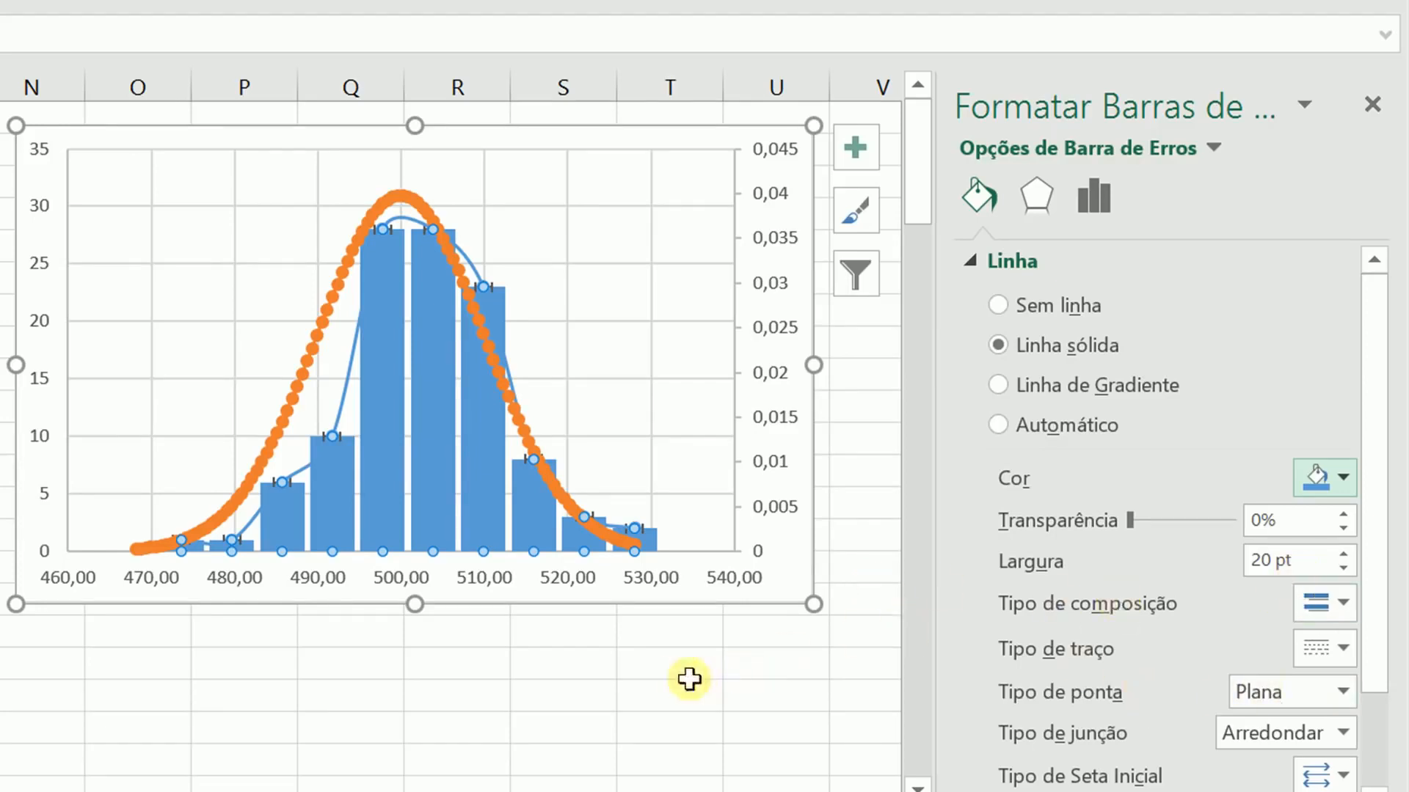
left_click(311, 662)
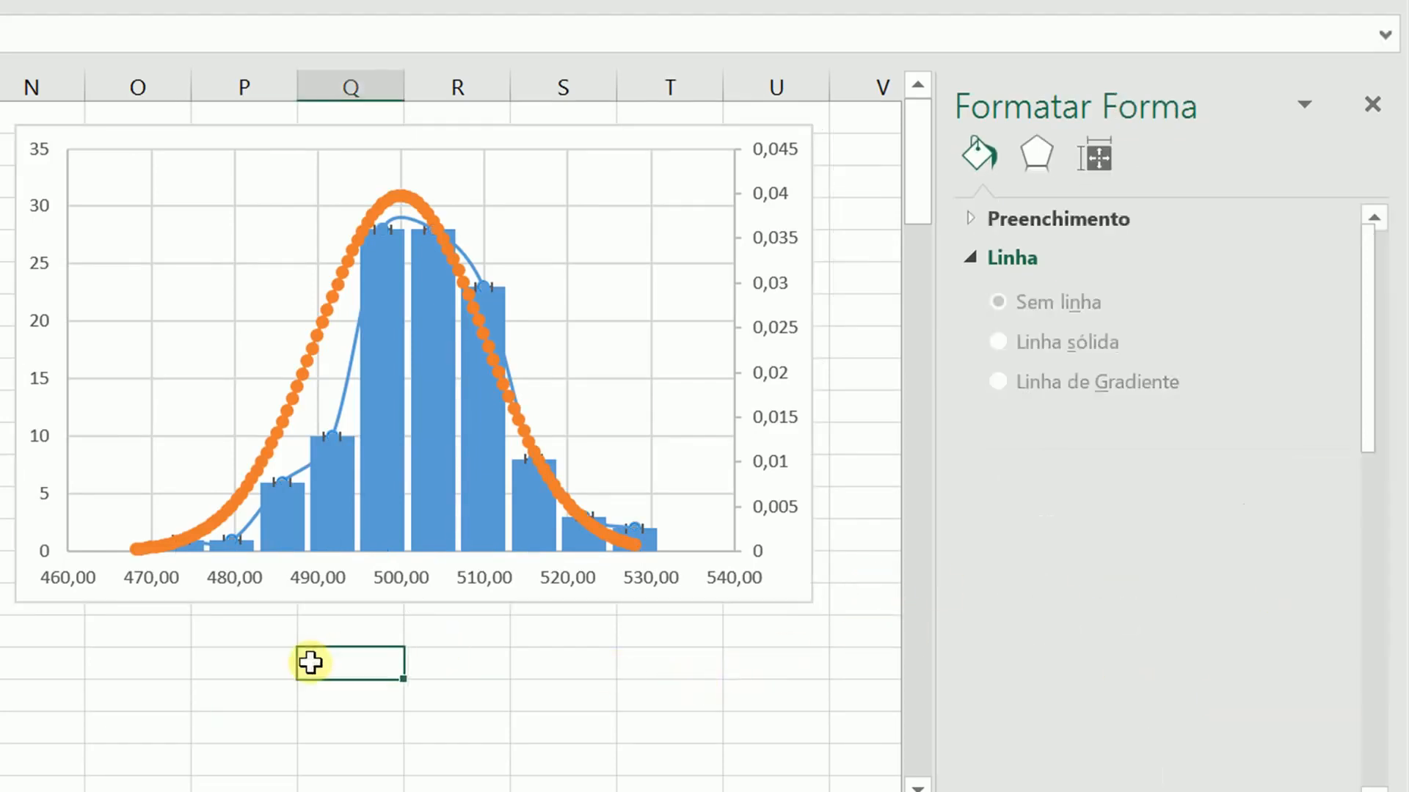
left_click(1372, 103)
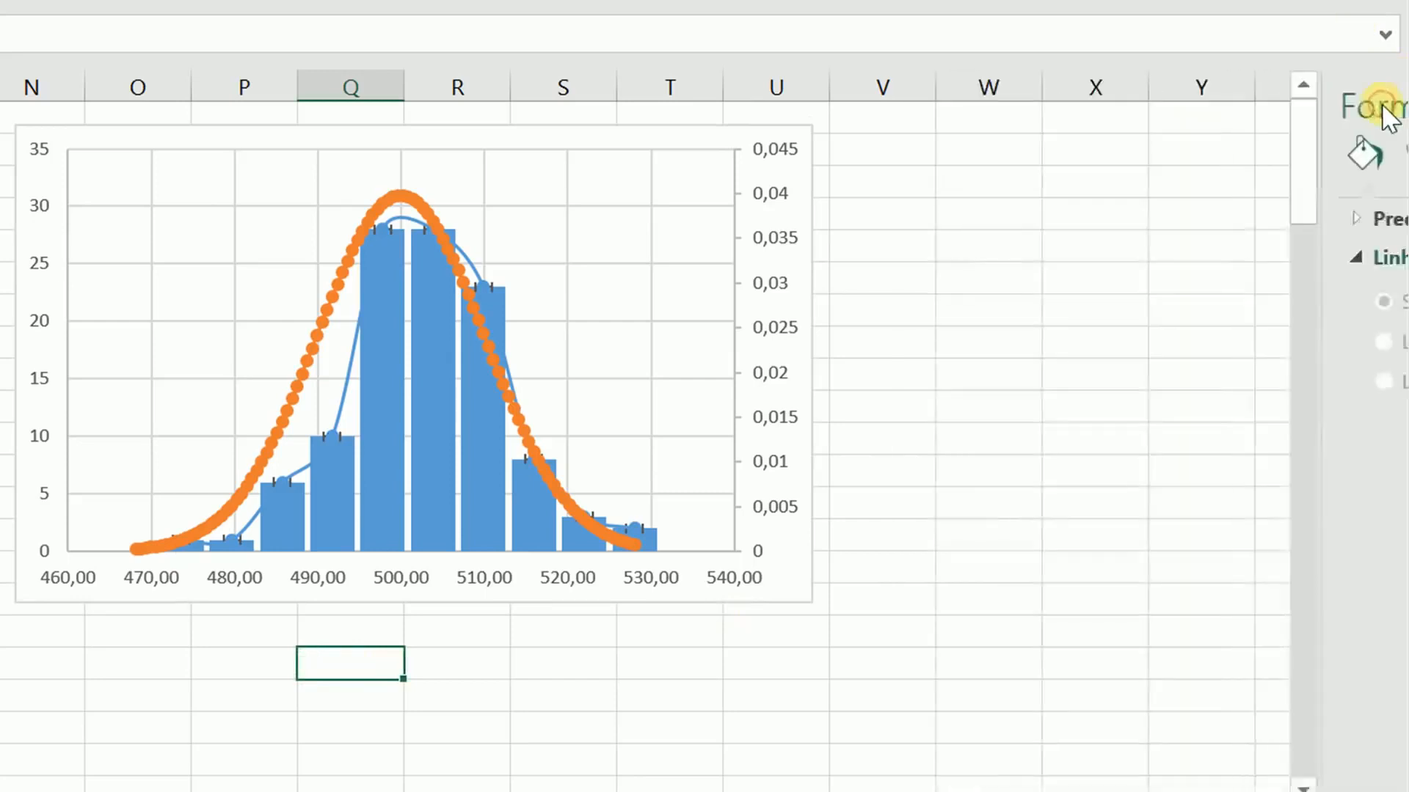
Change the chart type of the Frequência series to Dispersão in the custom combination chart
left_click(333, 426)
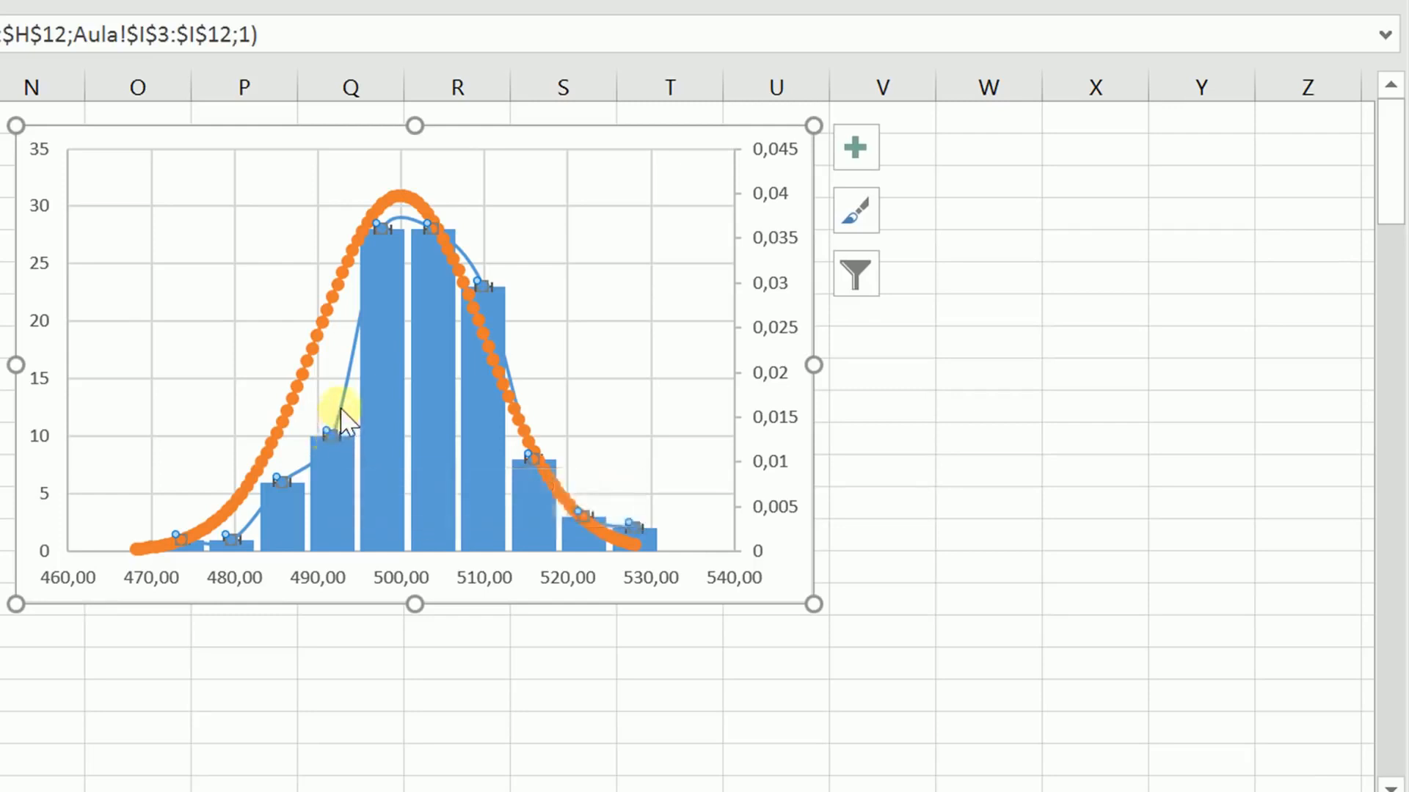
mouse_move(332, 434)
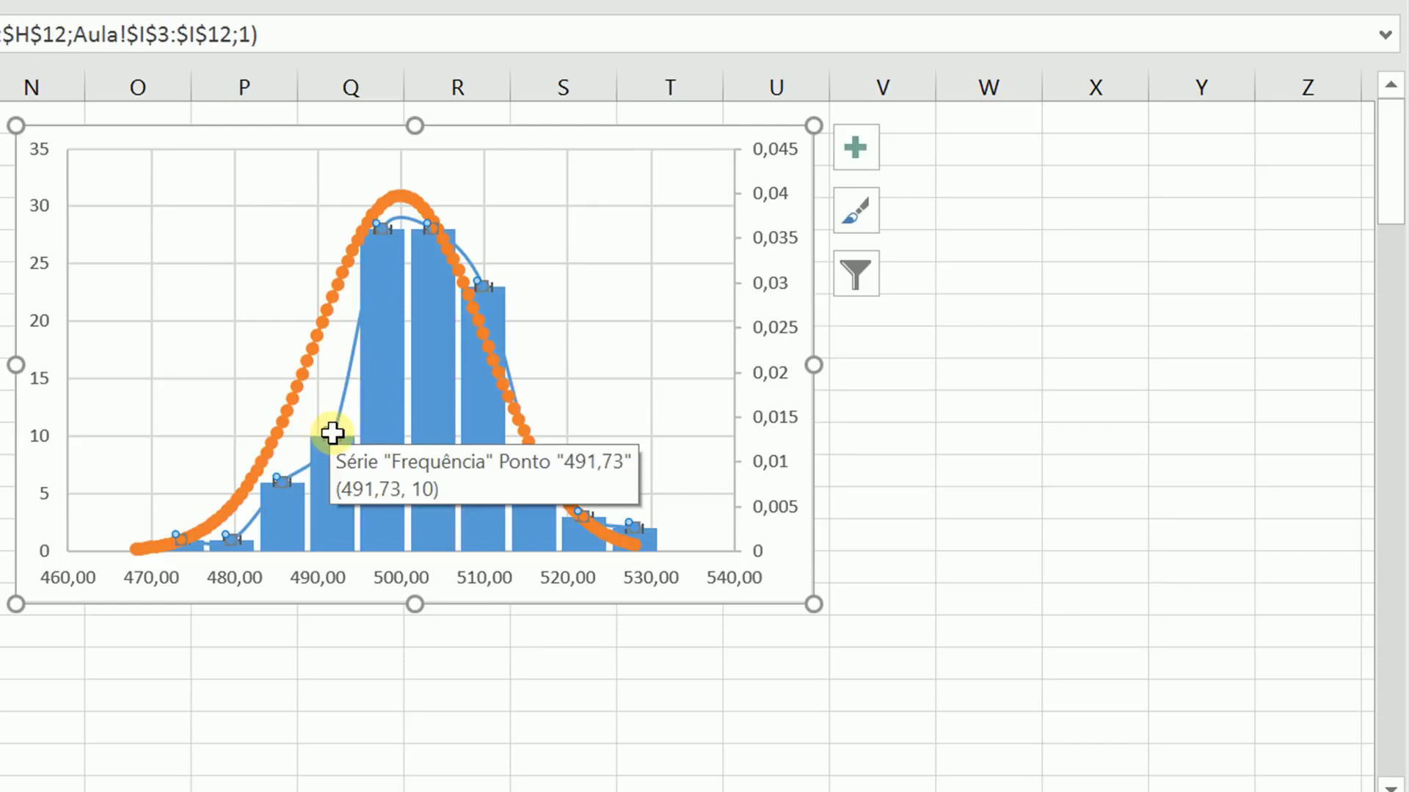
right_click(333, 433)
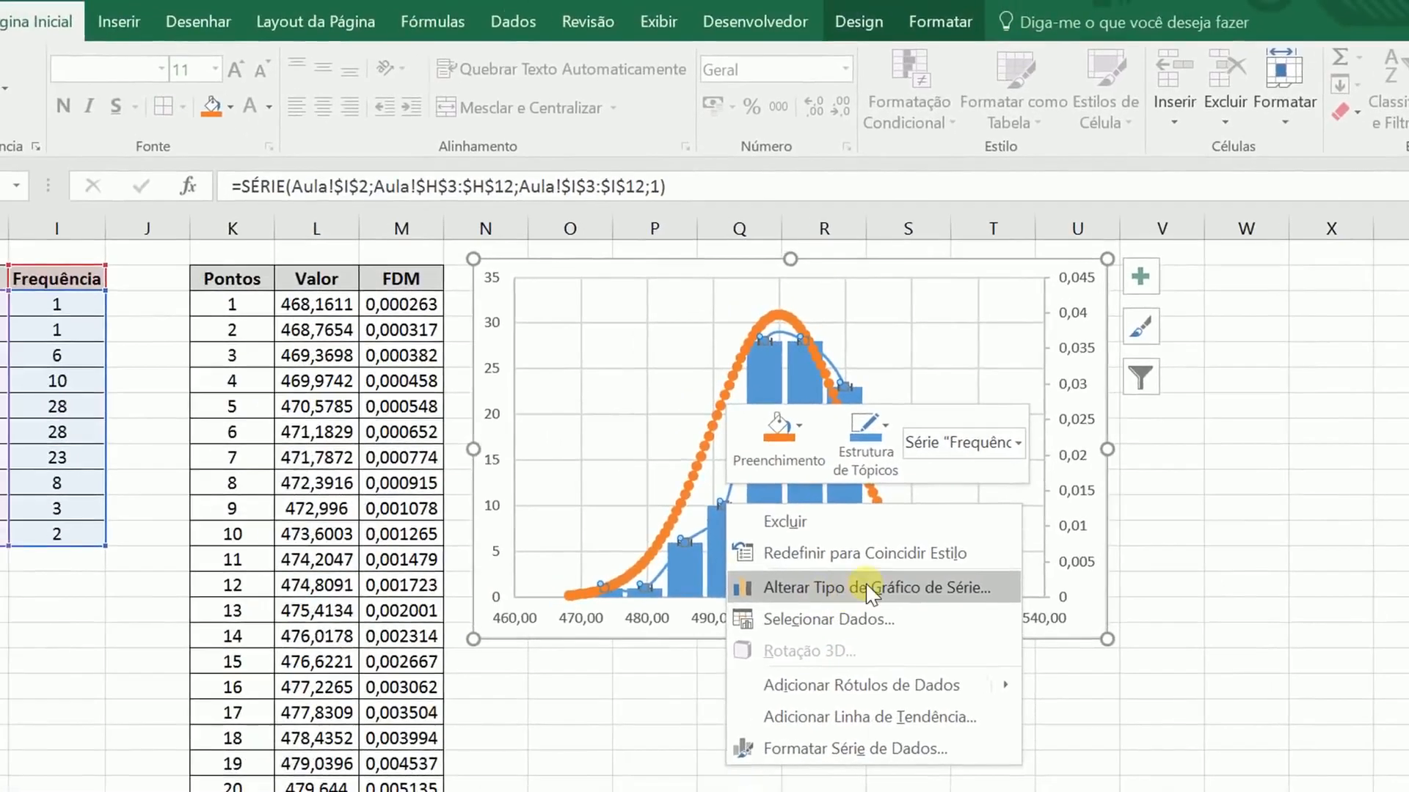
left_click(870, 588)
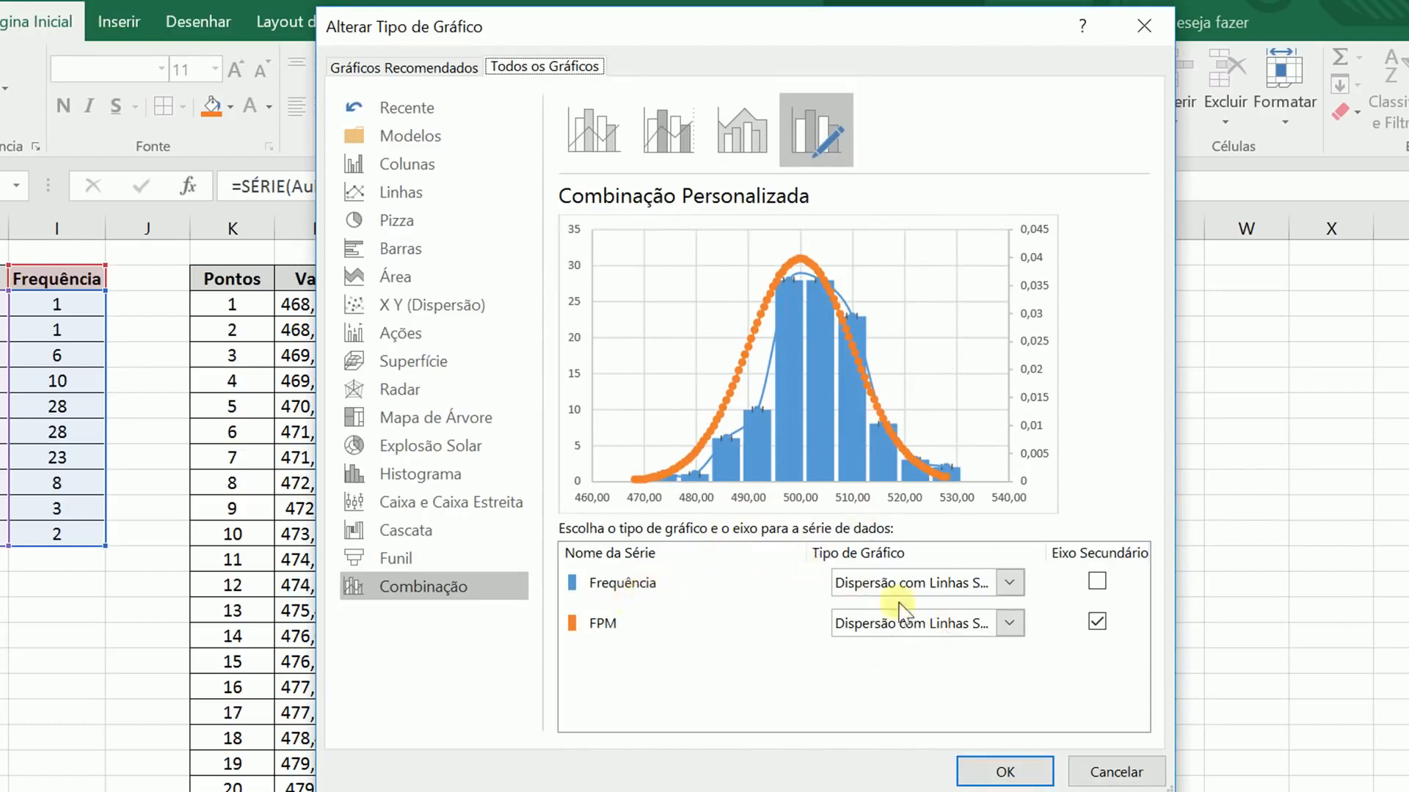
left_click(1010, 584)
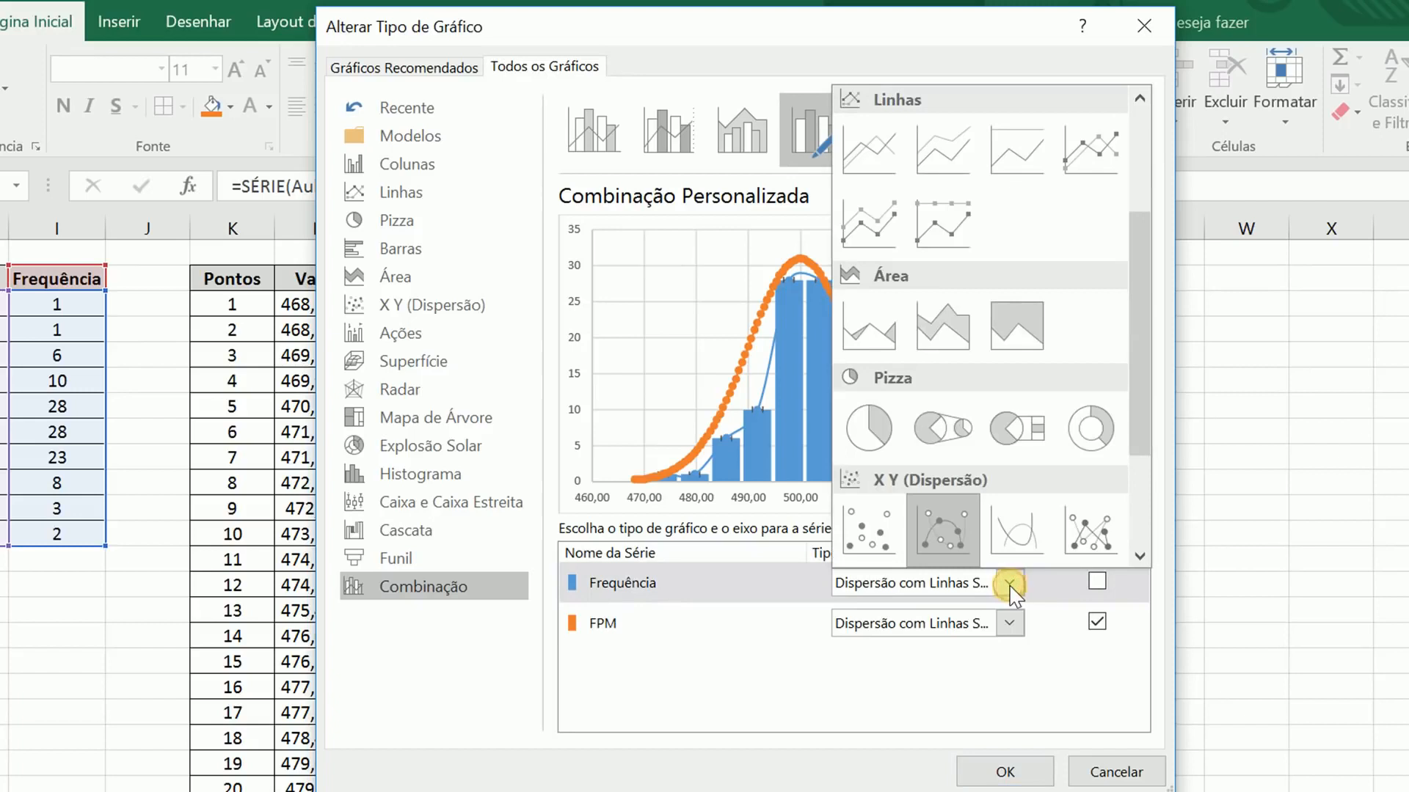
left_click(878, 538)
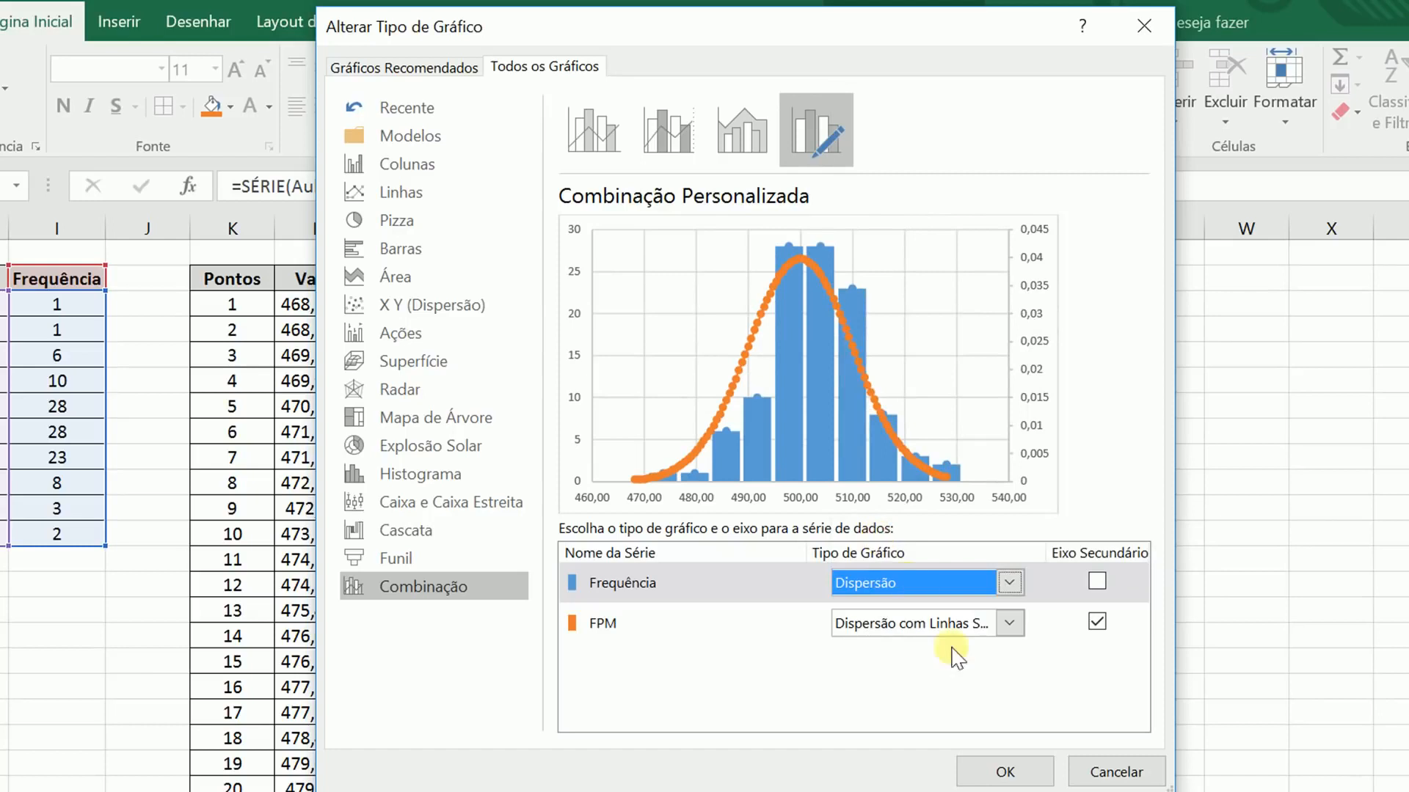
left_click(998, 770)
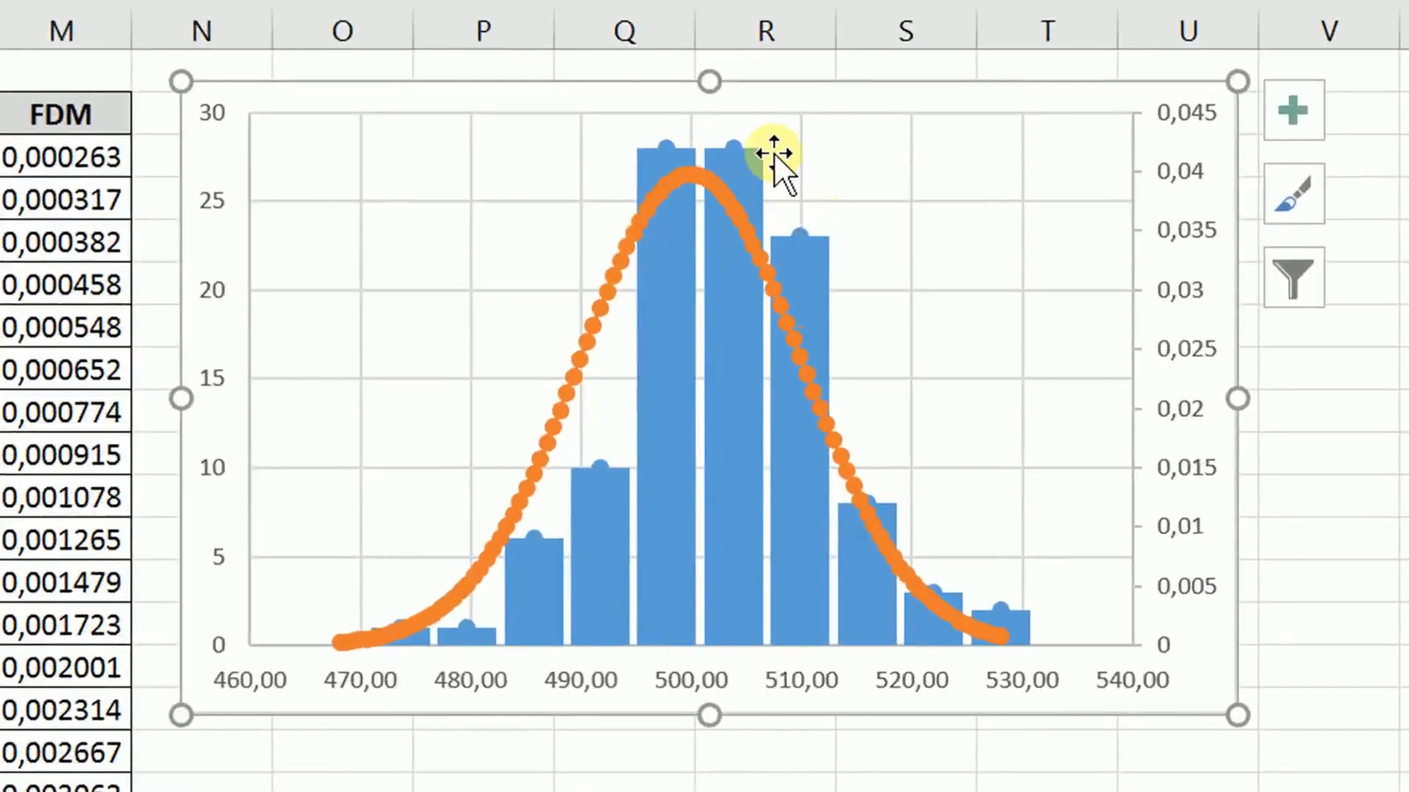
Try setting the marker of one single Frequência point, atop the second of the two tallest columns, to Nenhum and undo it
left_click(733, 145)
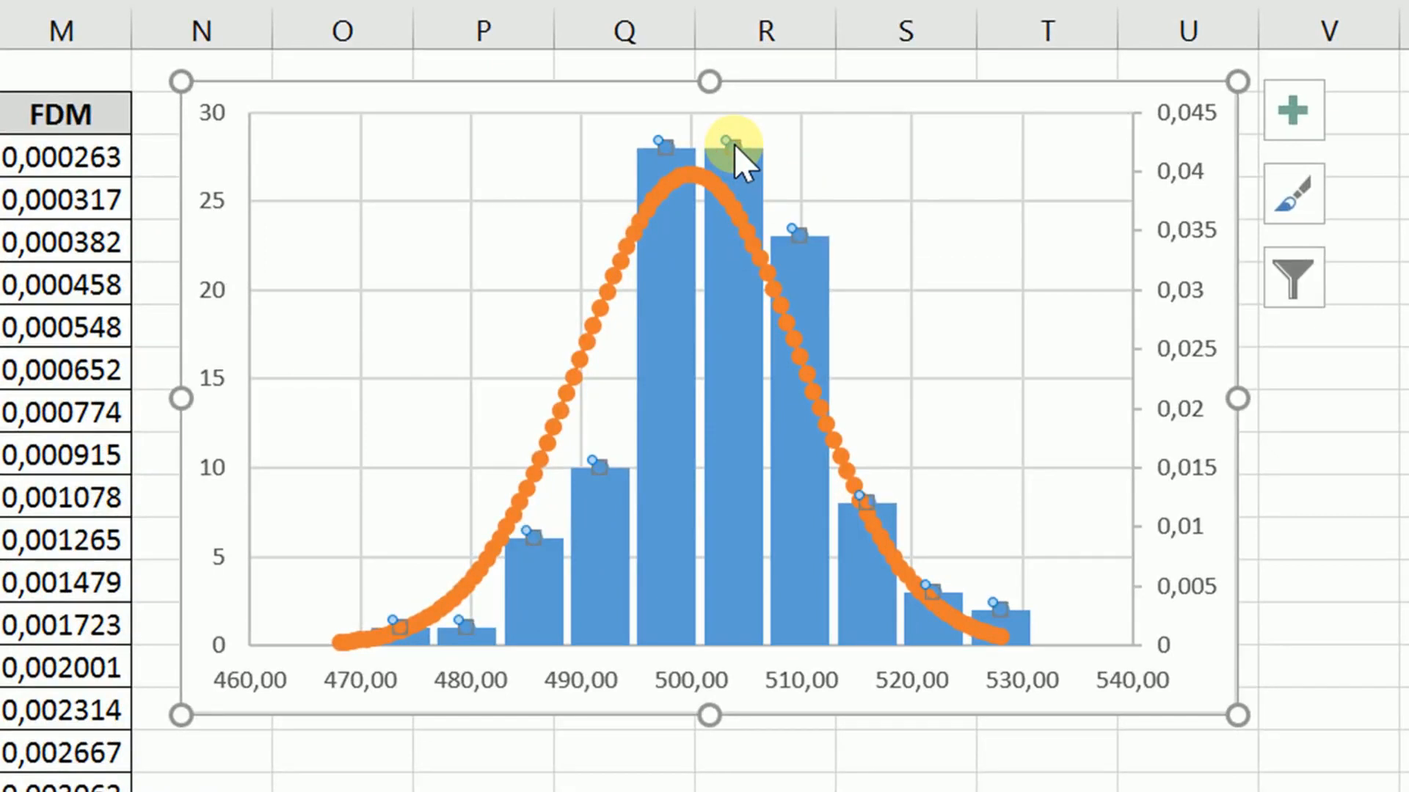
double_click(733, 143)
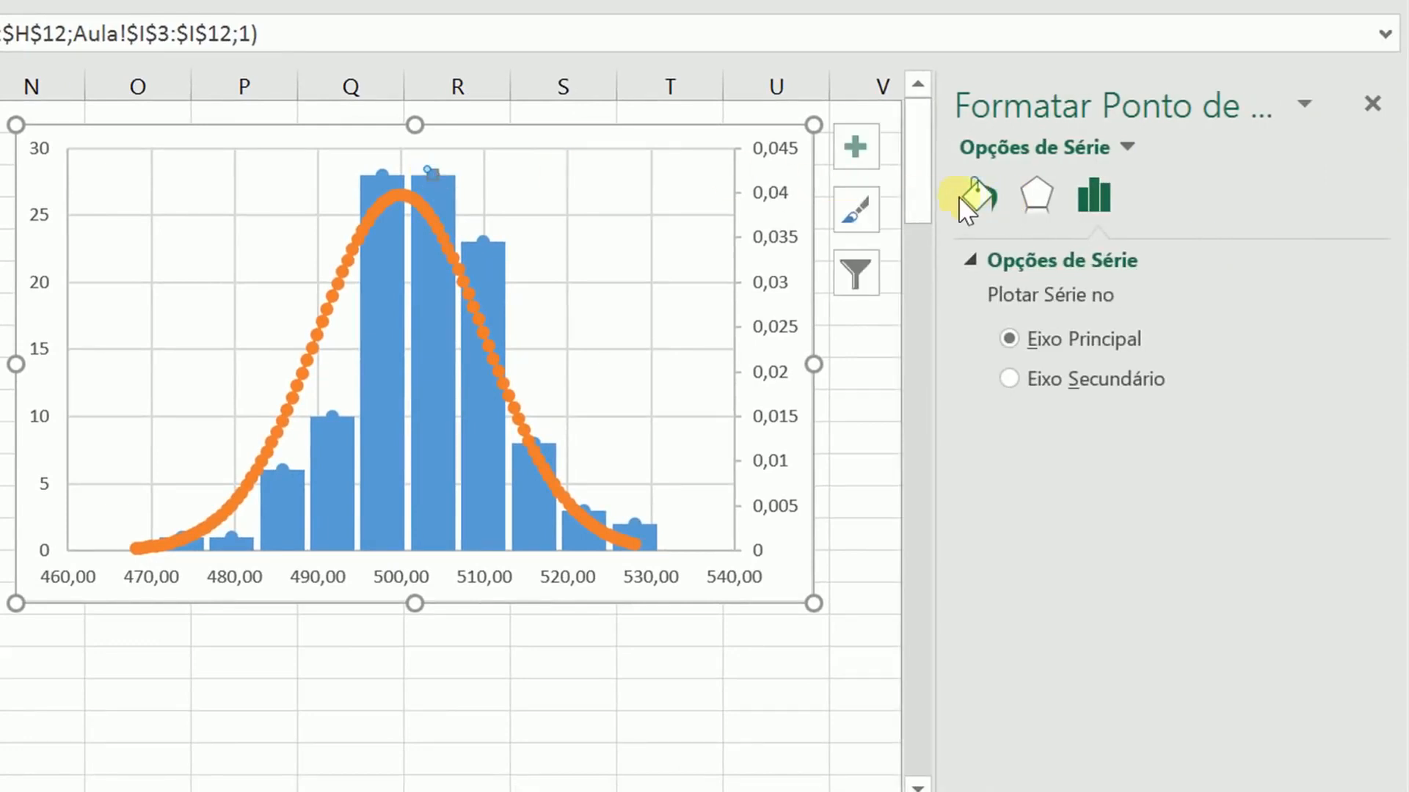
left_click(978, 197)
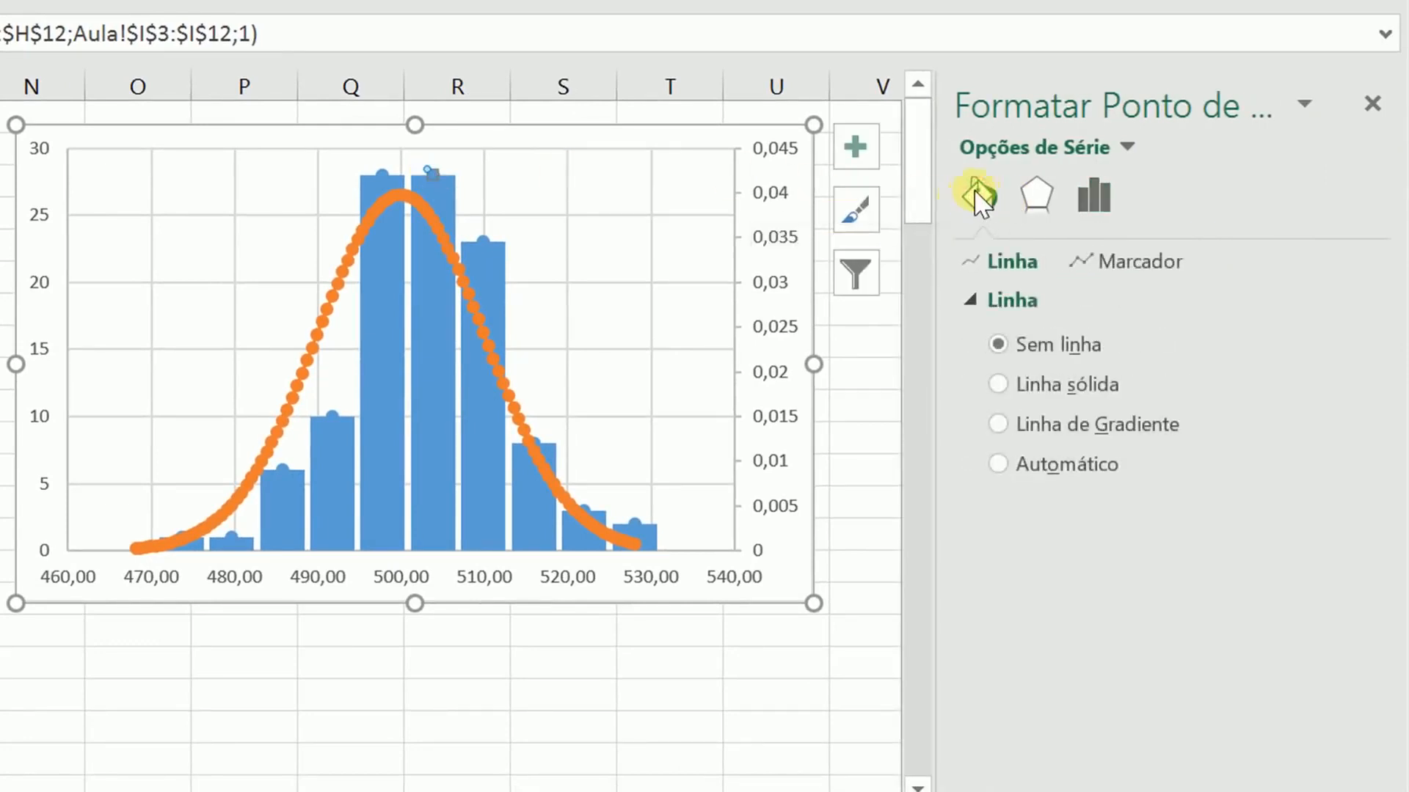
left_click(1126, 262)
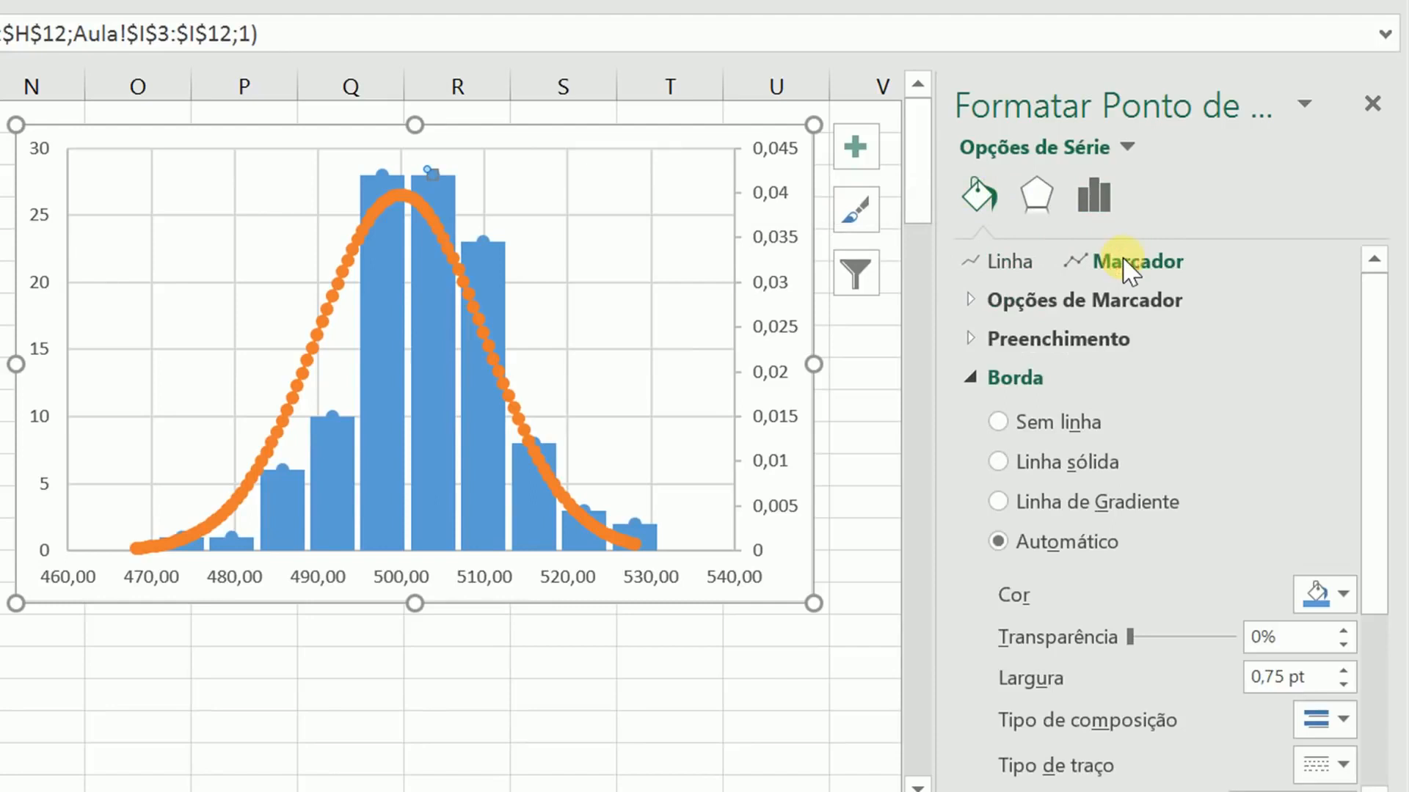
left_click(1117, 301)
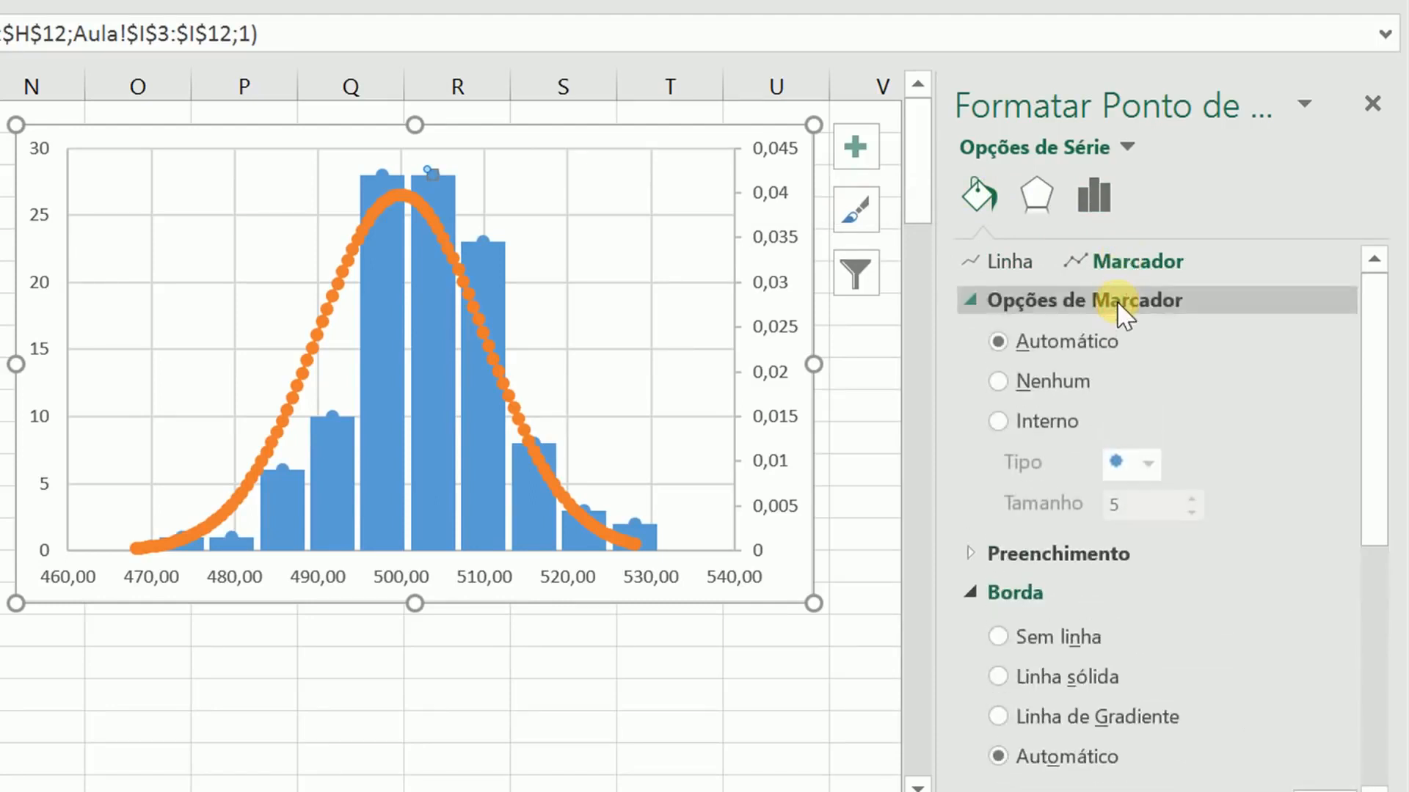
left_click(1040, 382)
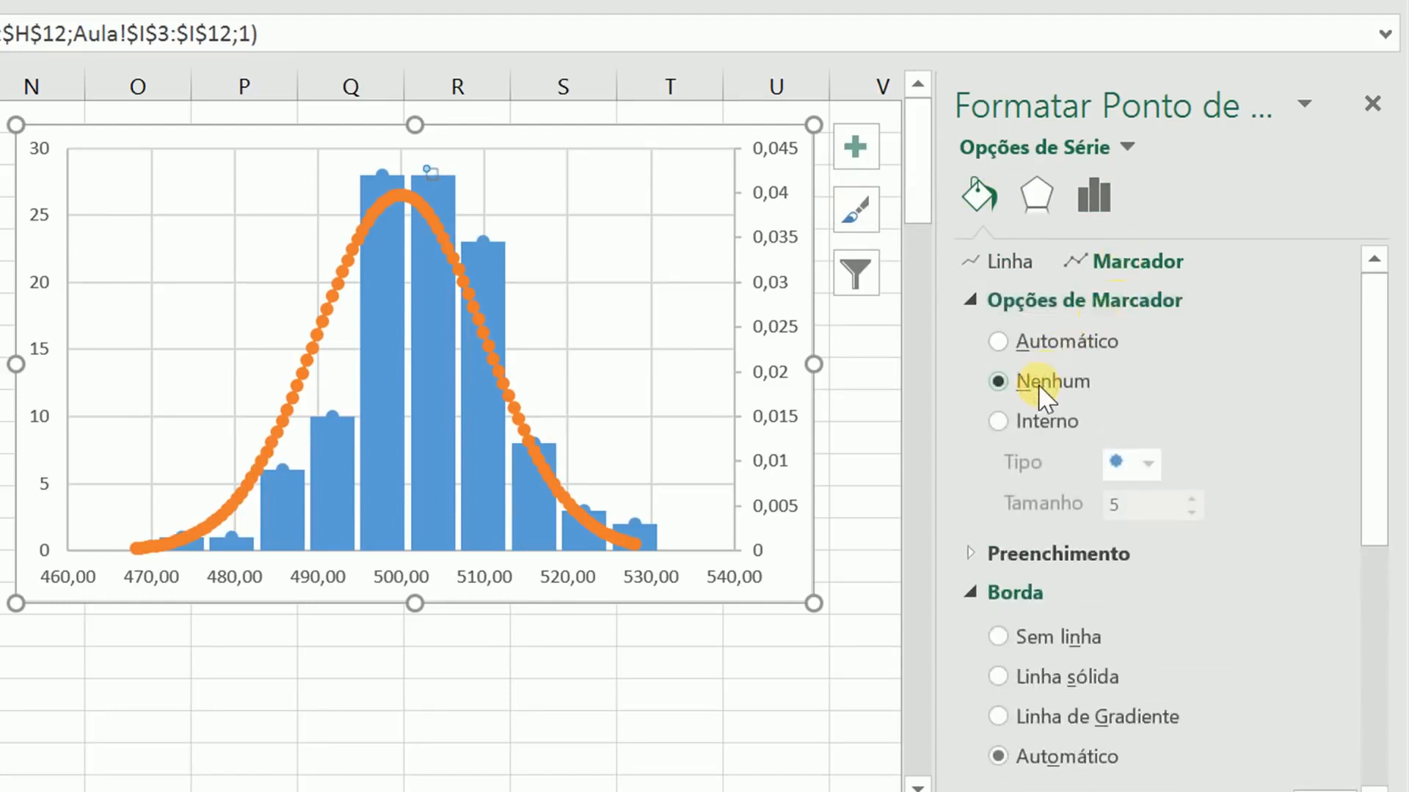
key("ctrl+z")
left_click(564, 691)
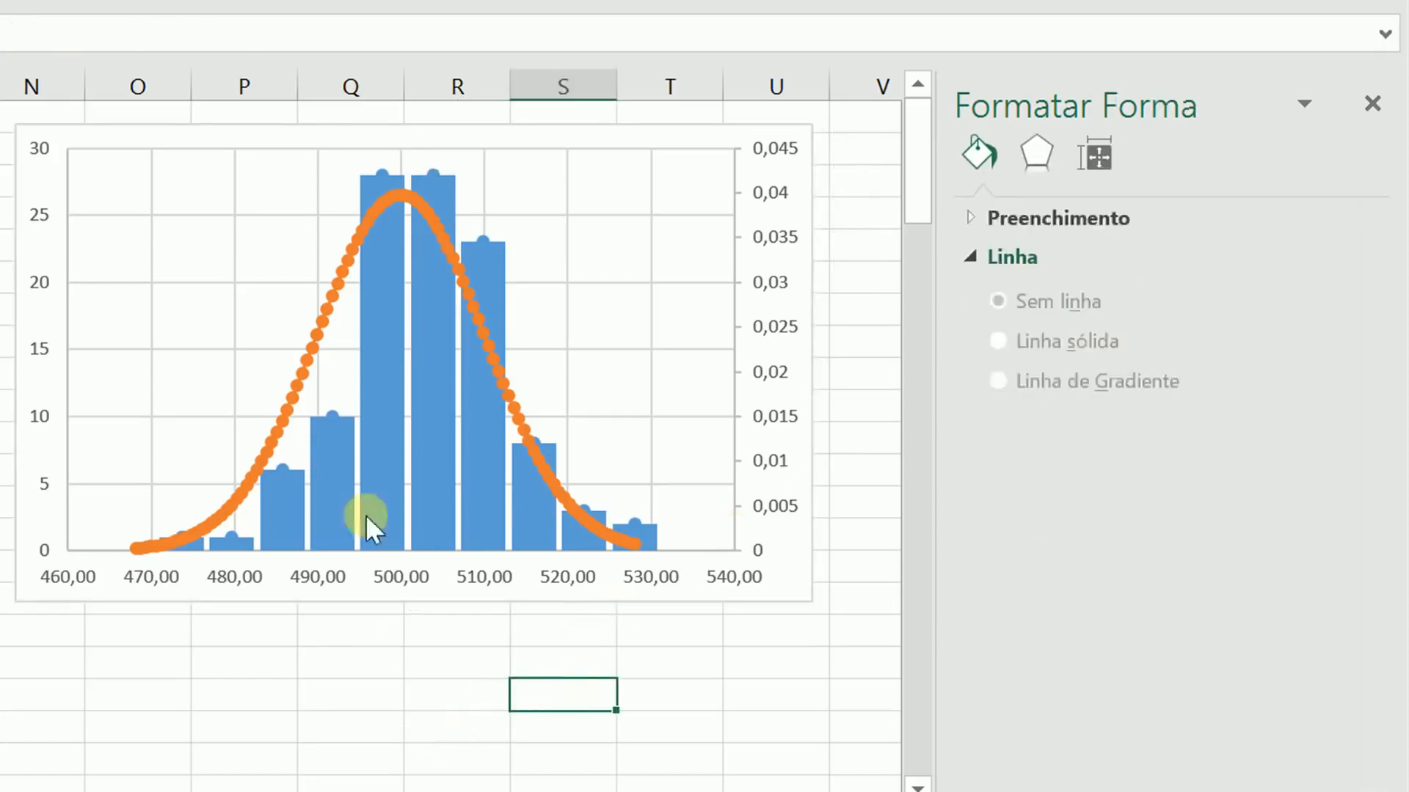
Set the marker option of the whole Frequência series to Nenhum
left_click(381, 167)
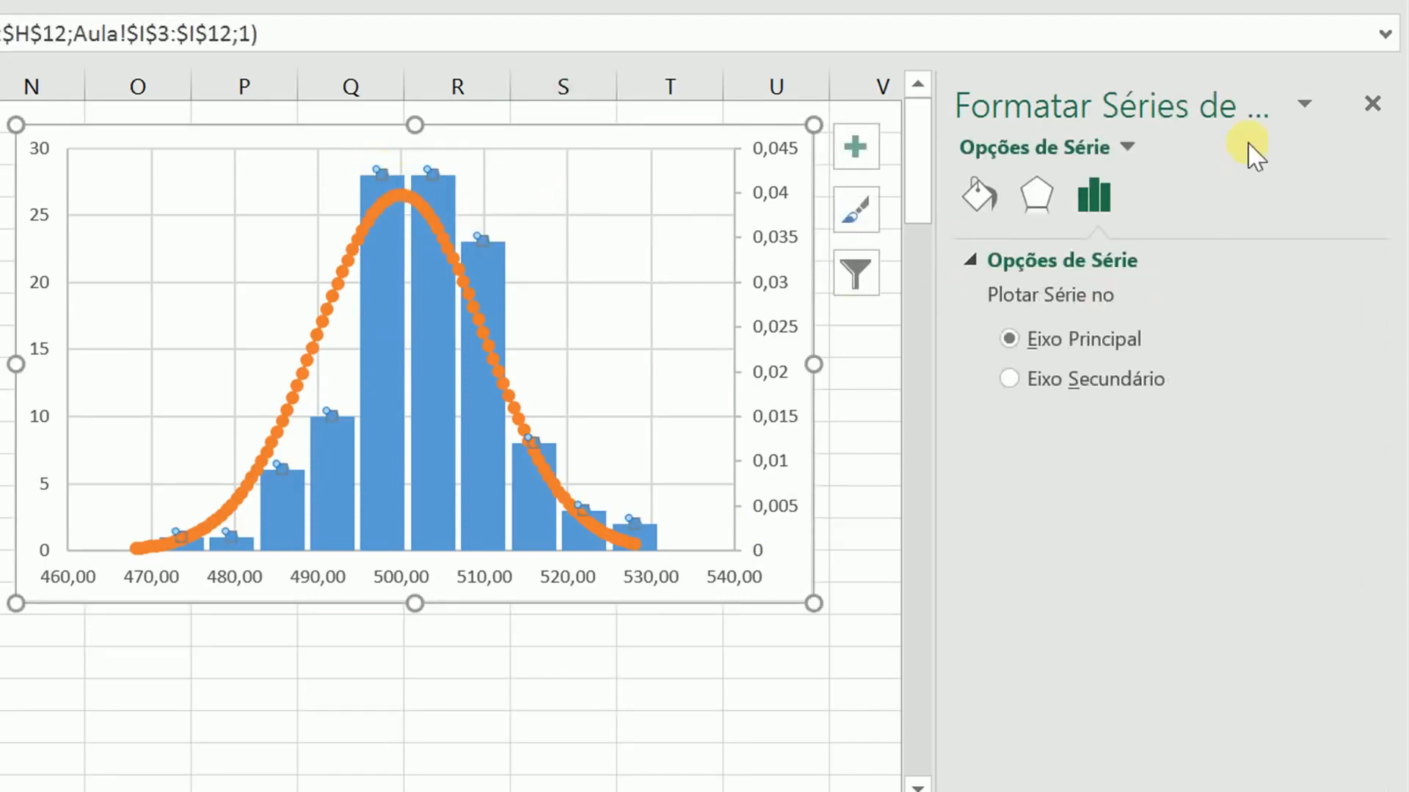
left_click(974, 203)
left_click(1112, 265)
left_click(1071, 302)
left_click(1030, 383)
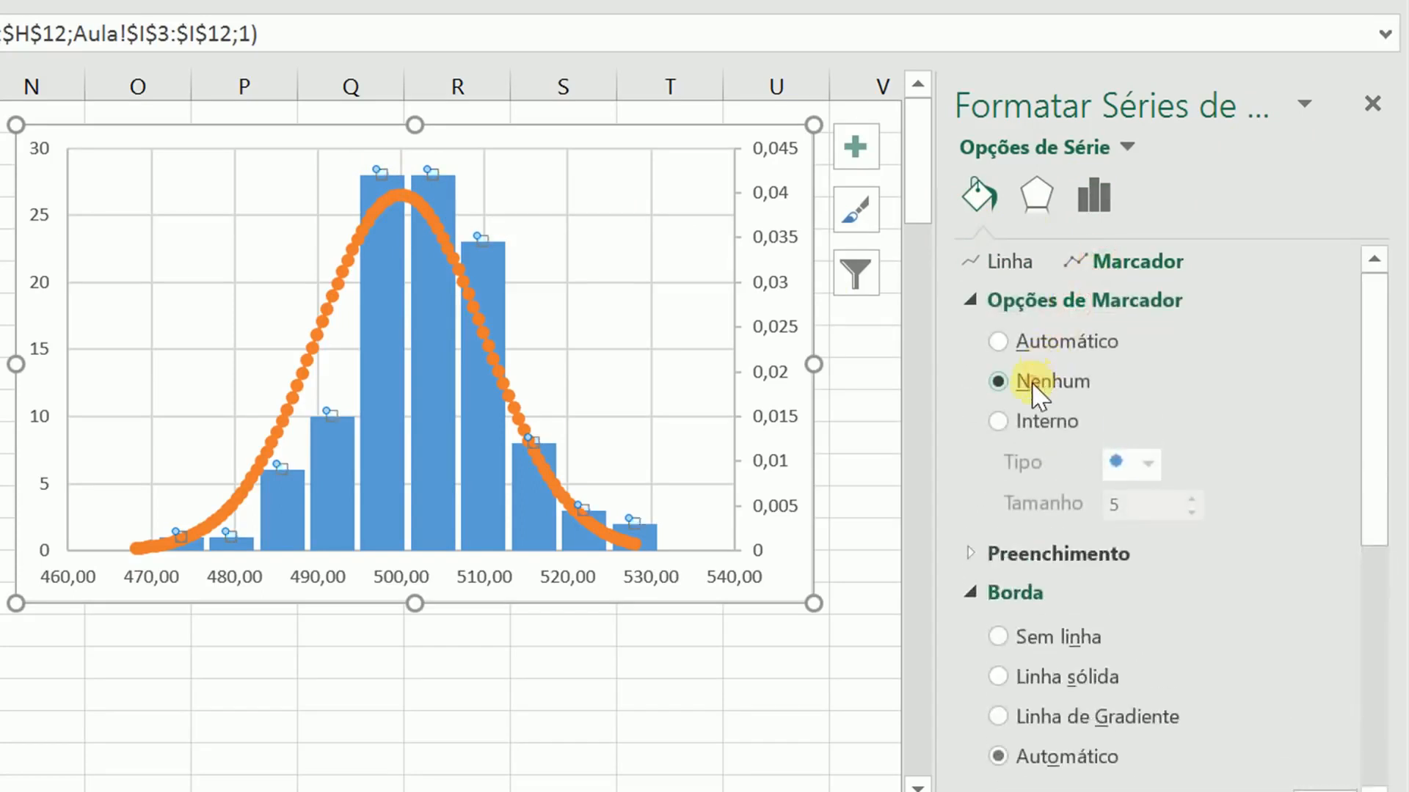
left_click(261, 673)
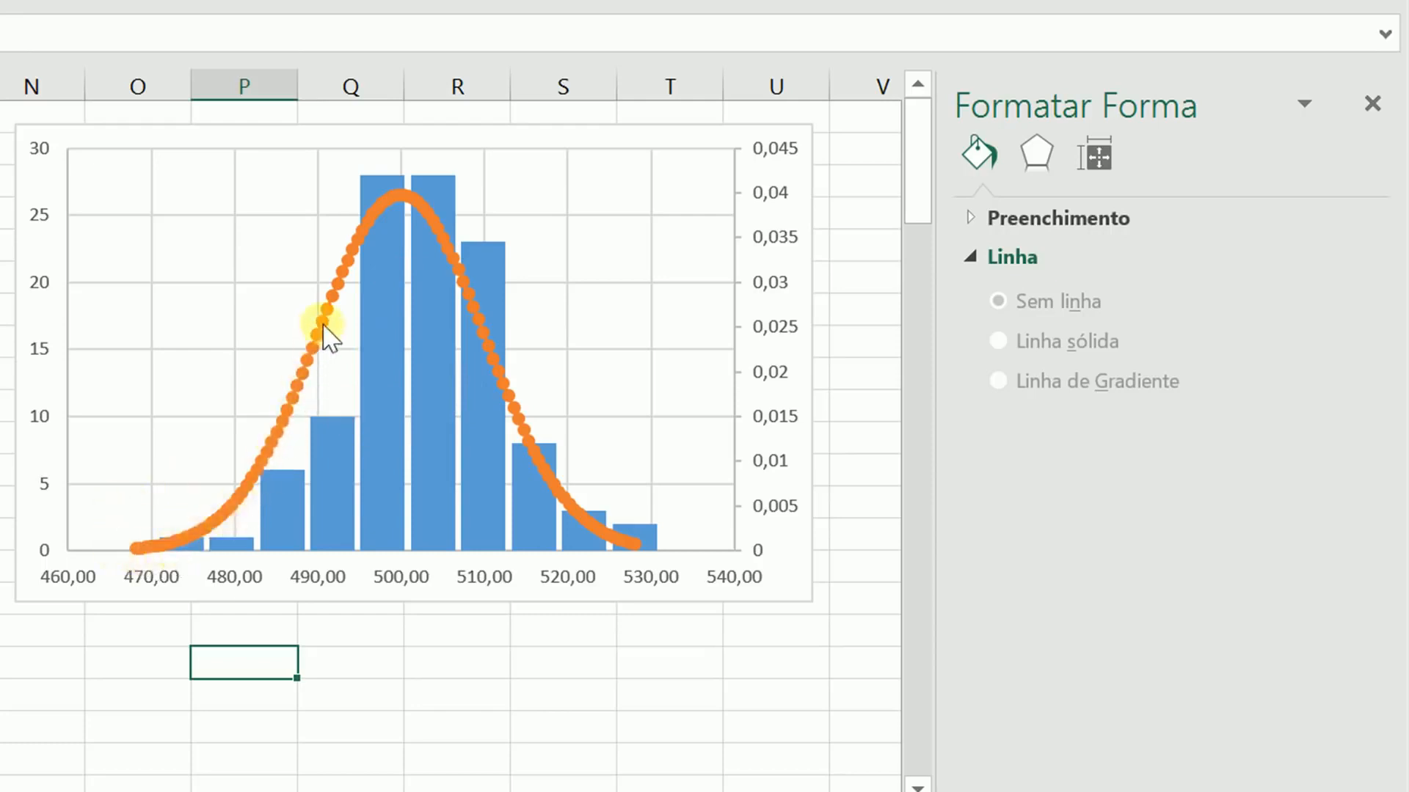
Change the chart type of the orange FPM series to scatter with smooth lines and no markers
left_click(348, 268)
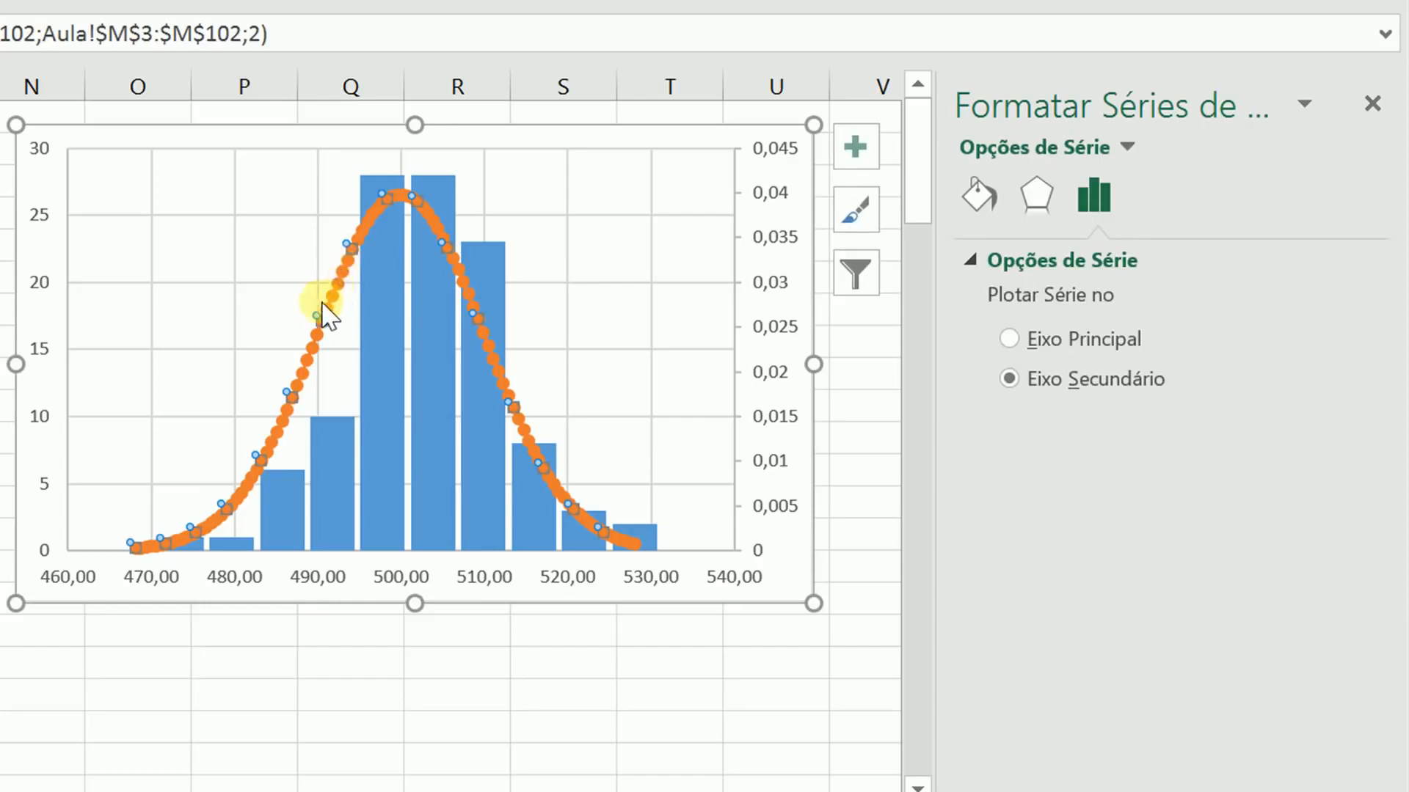
mouse_move(334, 299)
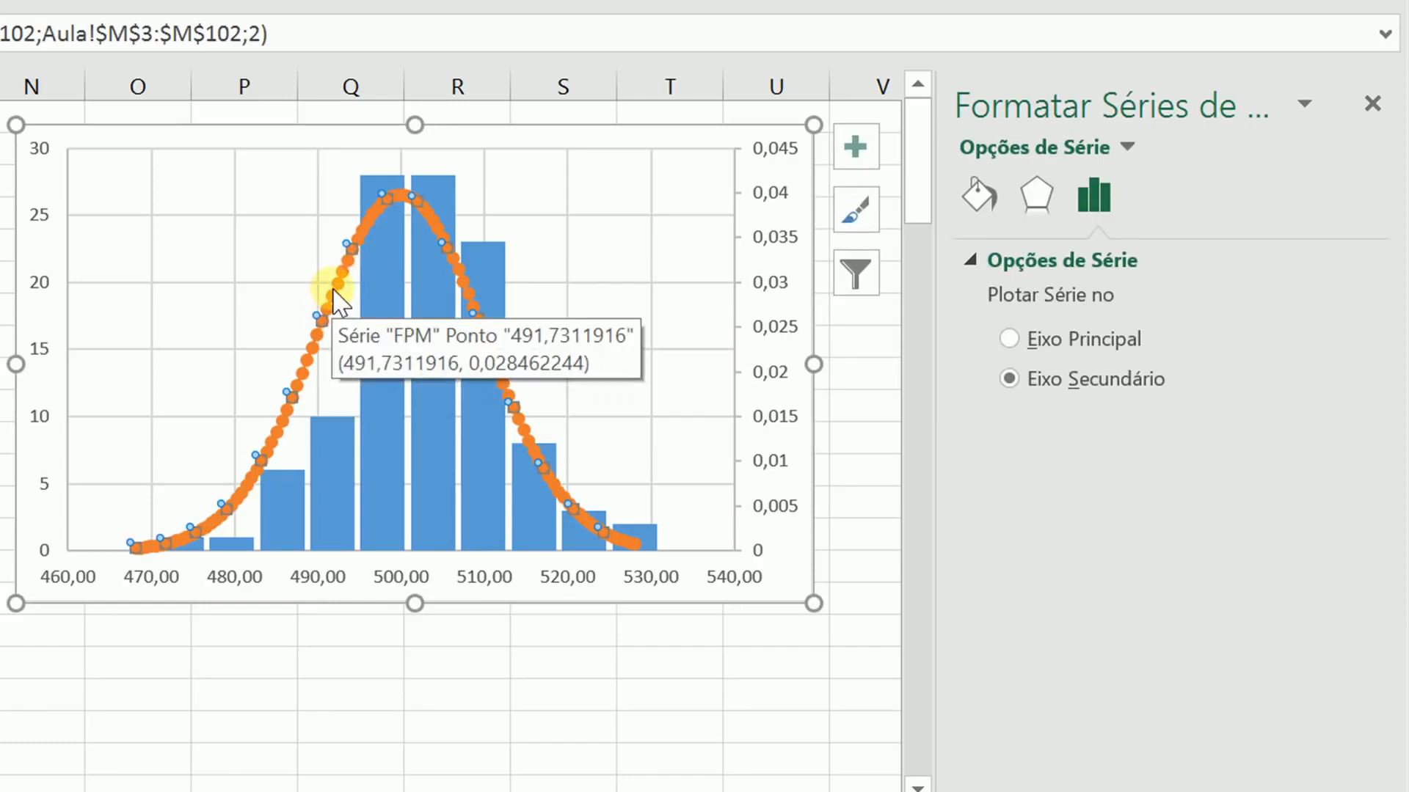
right_click(332, 297)
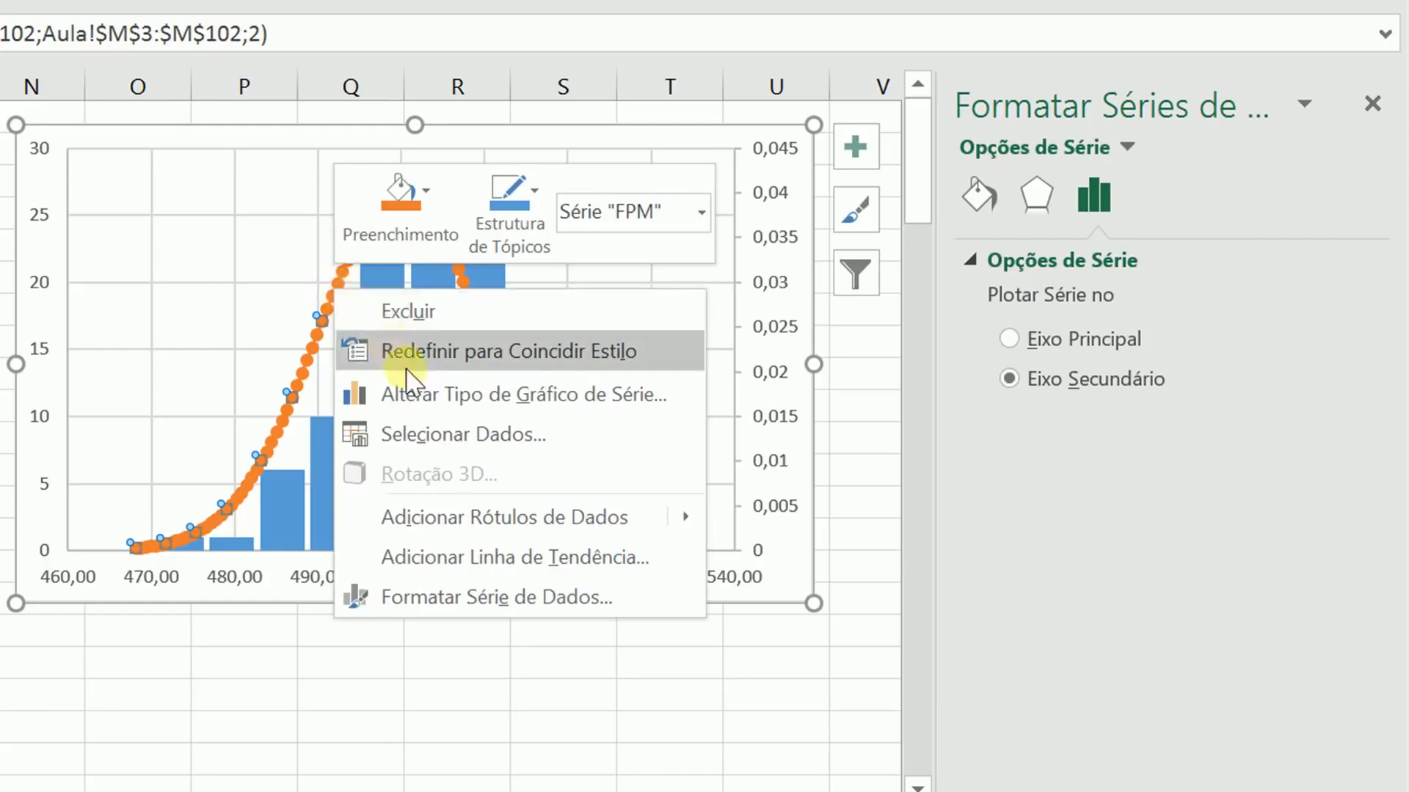
left_click(411, 394)
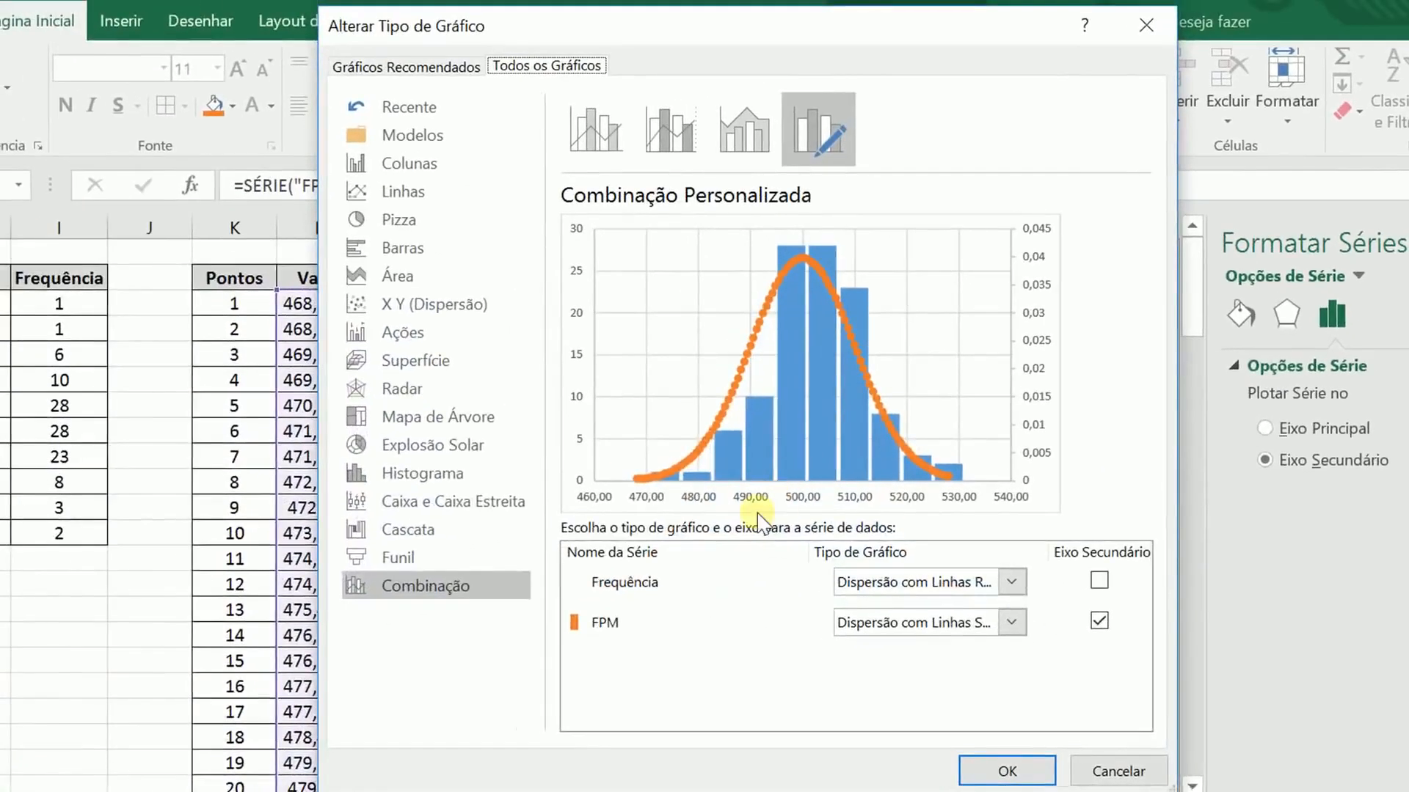
left_click(983, 625)
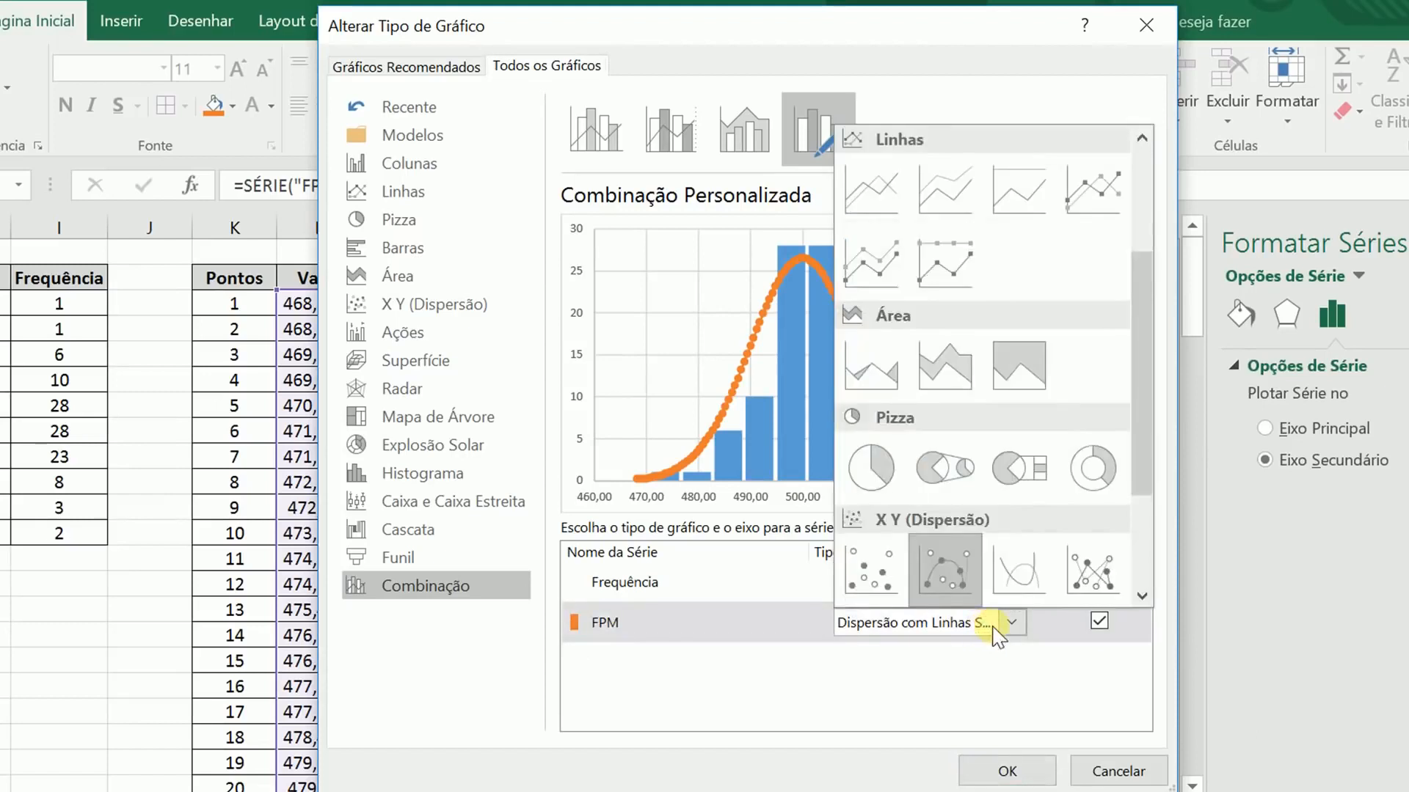
left_click(1024, 573)
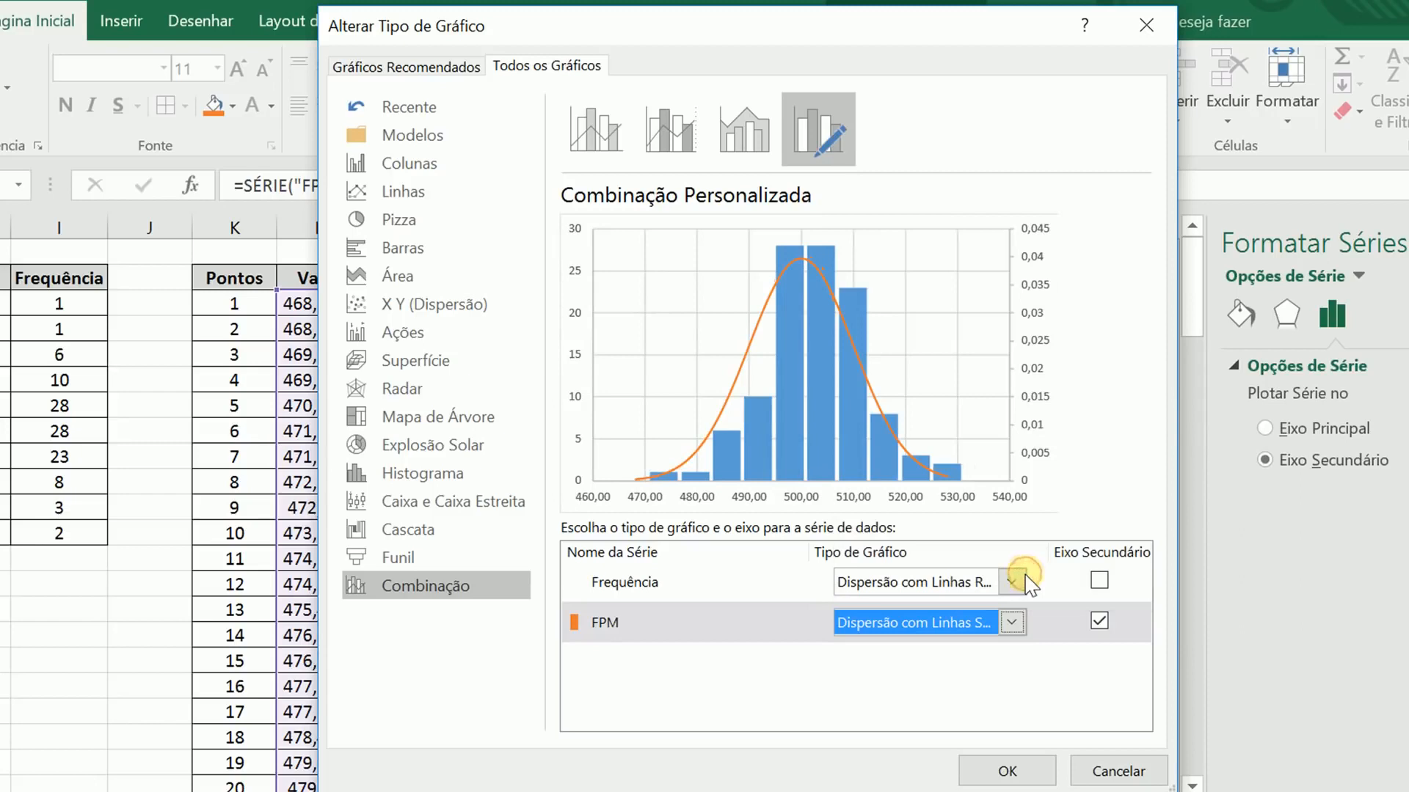
left_click(1003, 769)
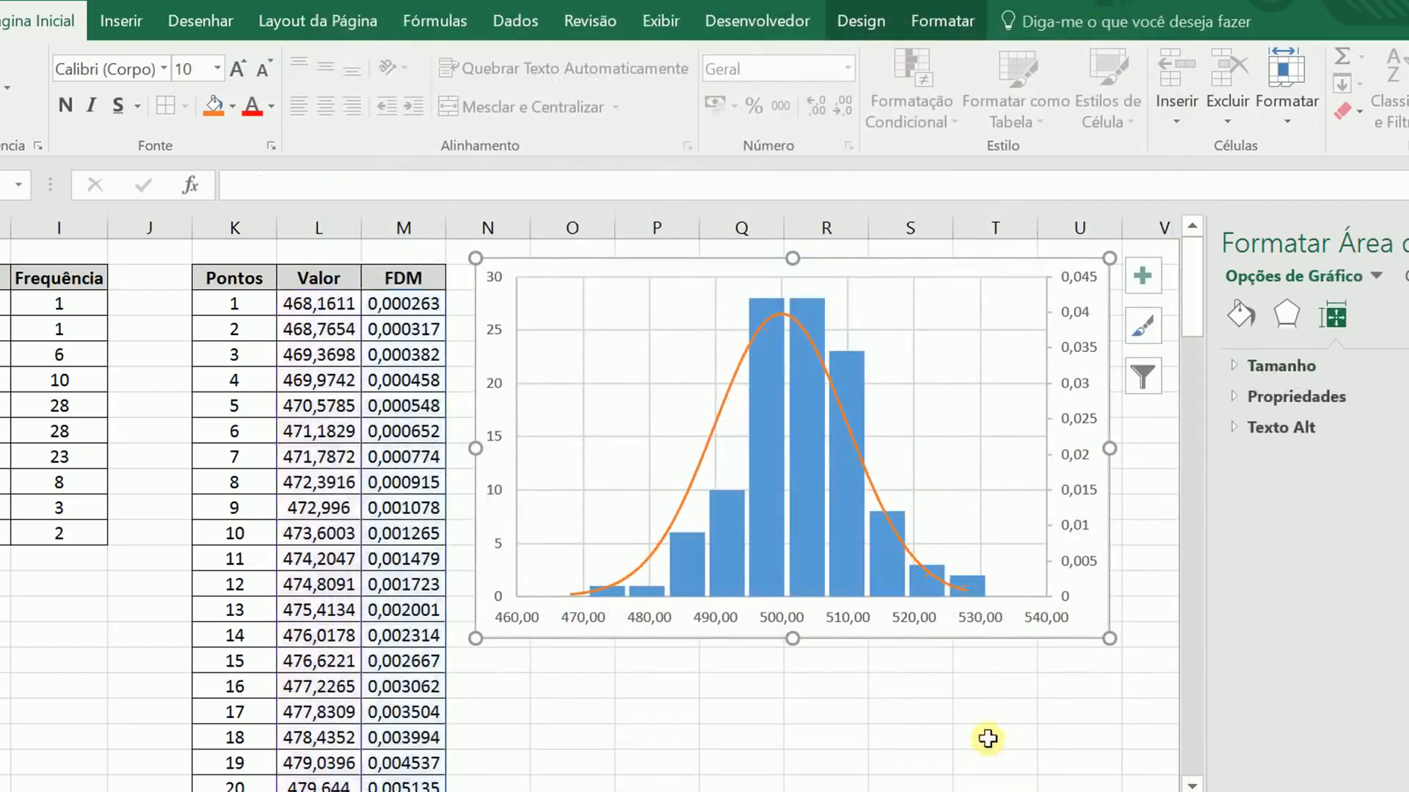
left_click(927, 726)
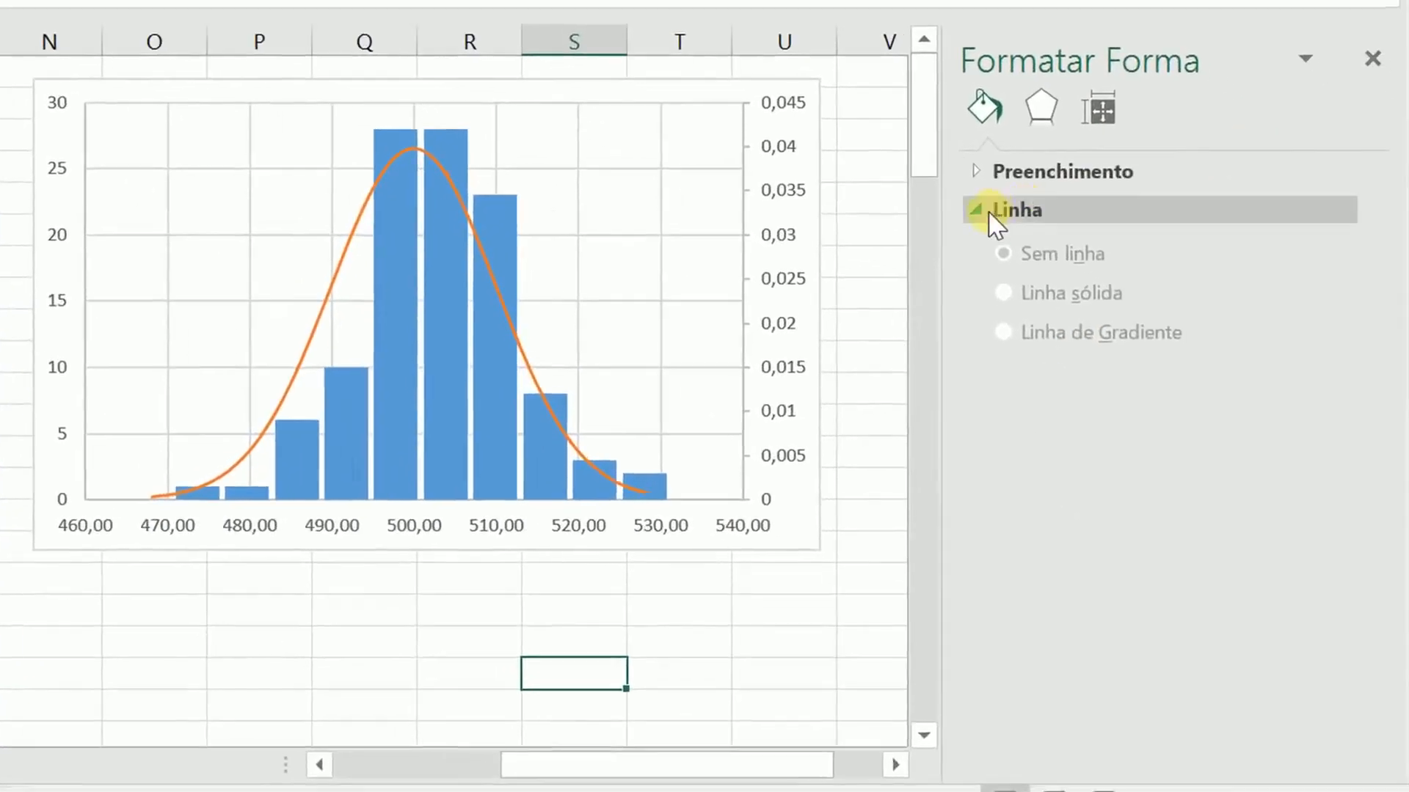
Set the line width (Largura) of the orange FPM curve to 2,5 pt
left_click(328, 297)
left_click(987, 149)
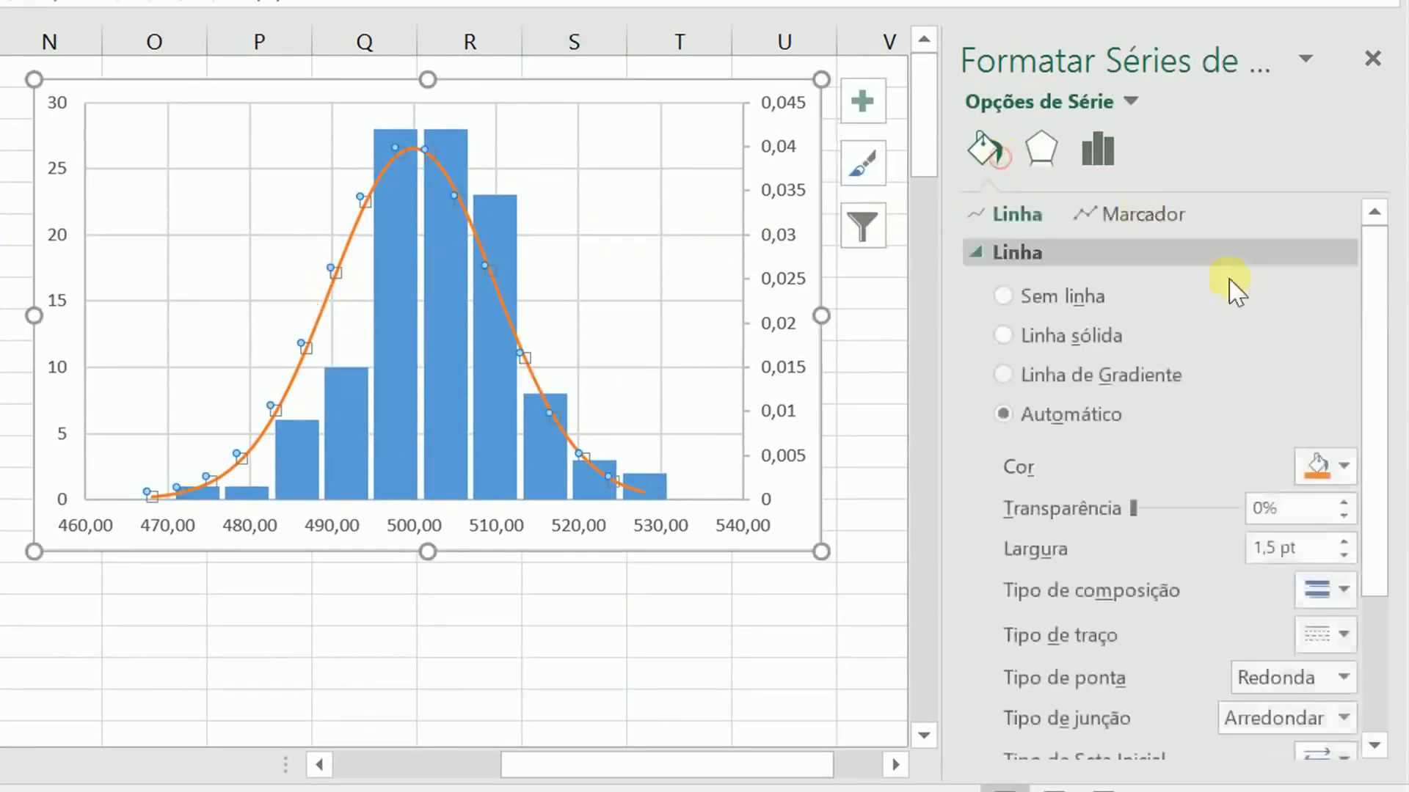
double_click(1302, 547)
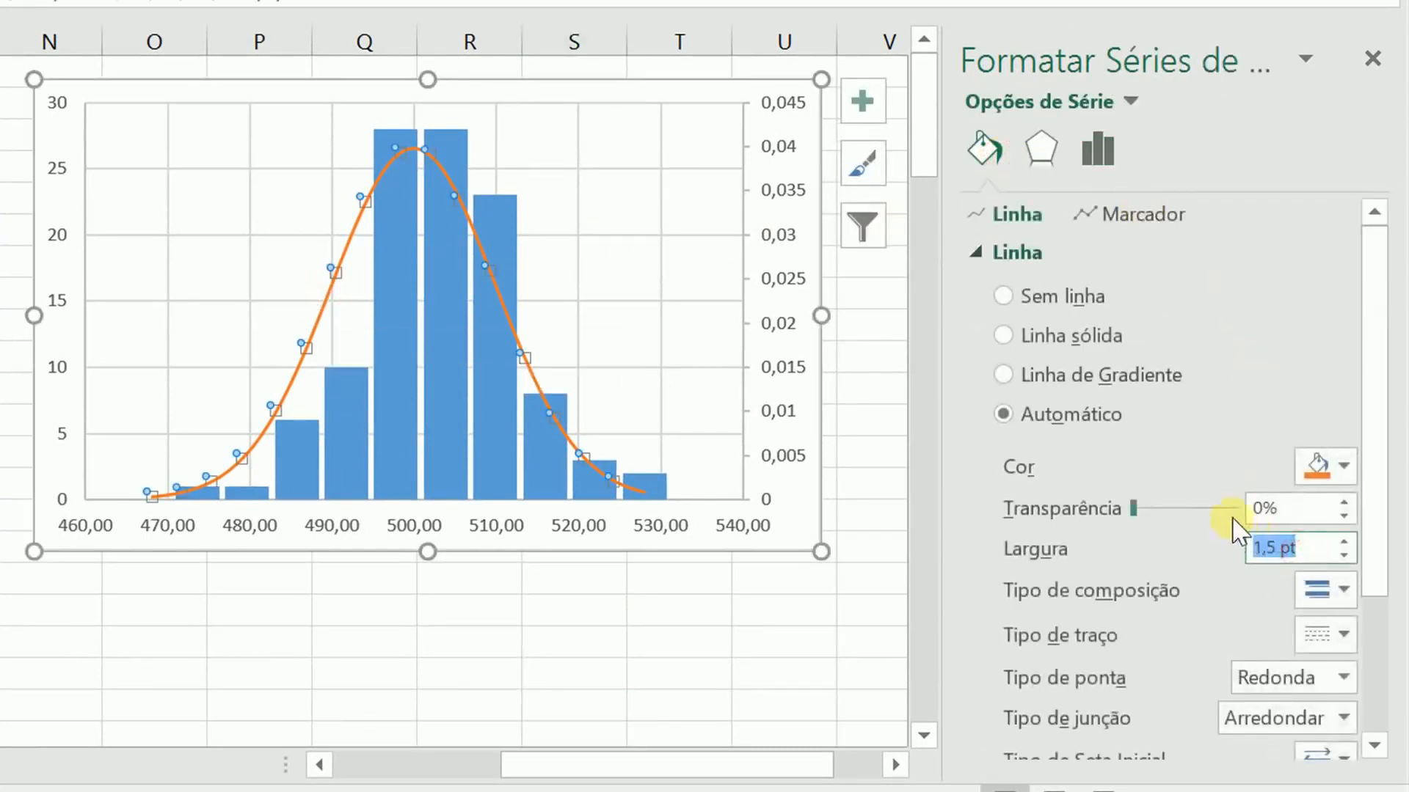
type("2,5")
key("Return")
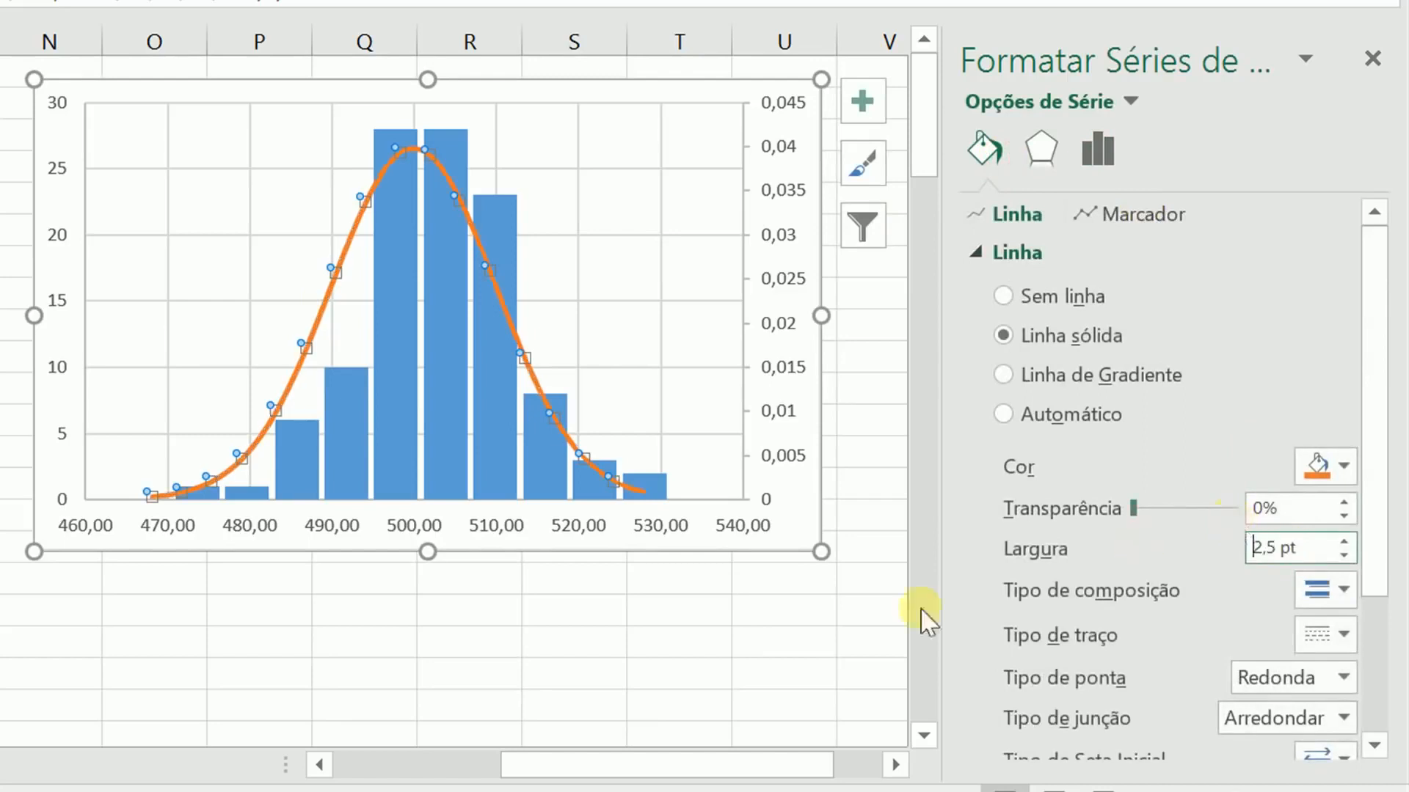
left_click(480, 667)
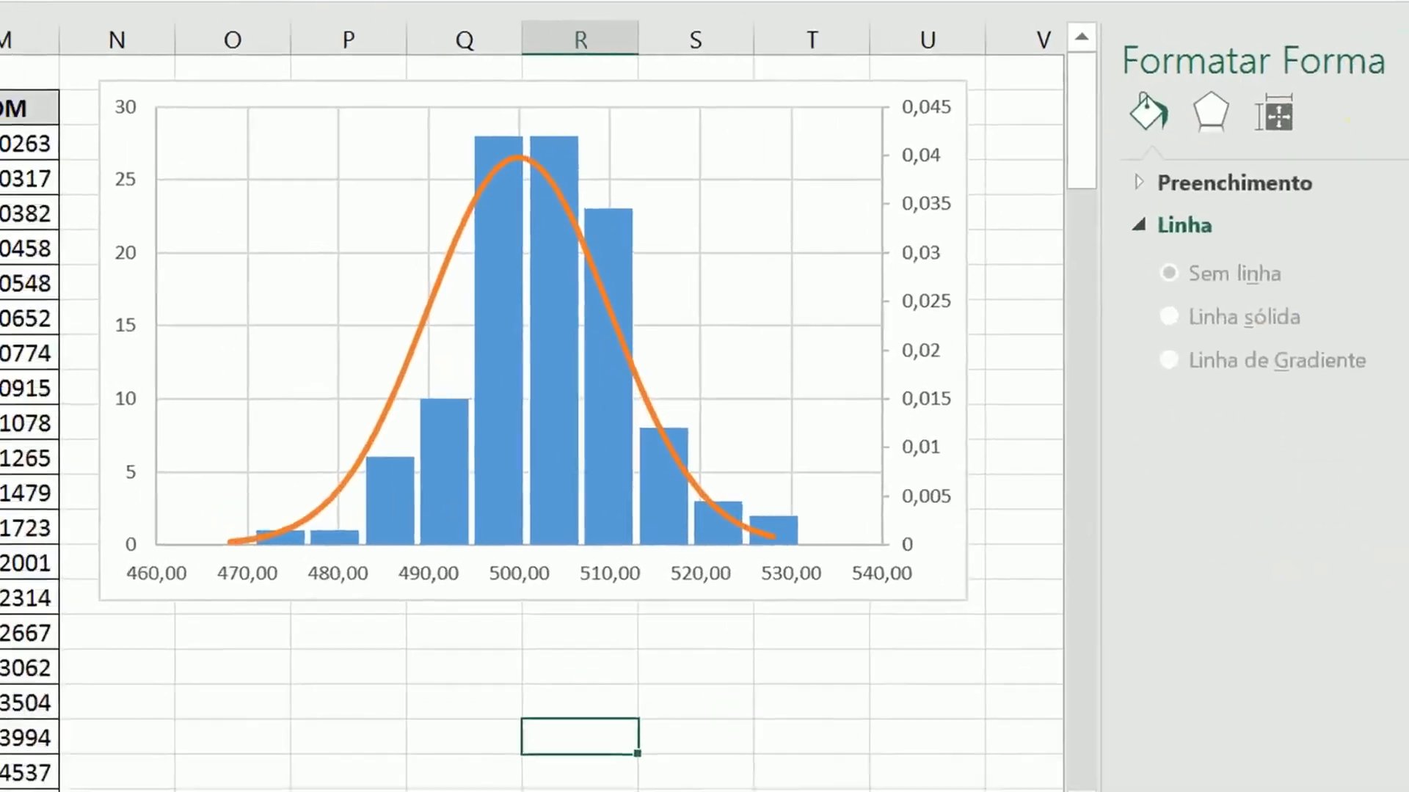